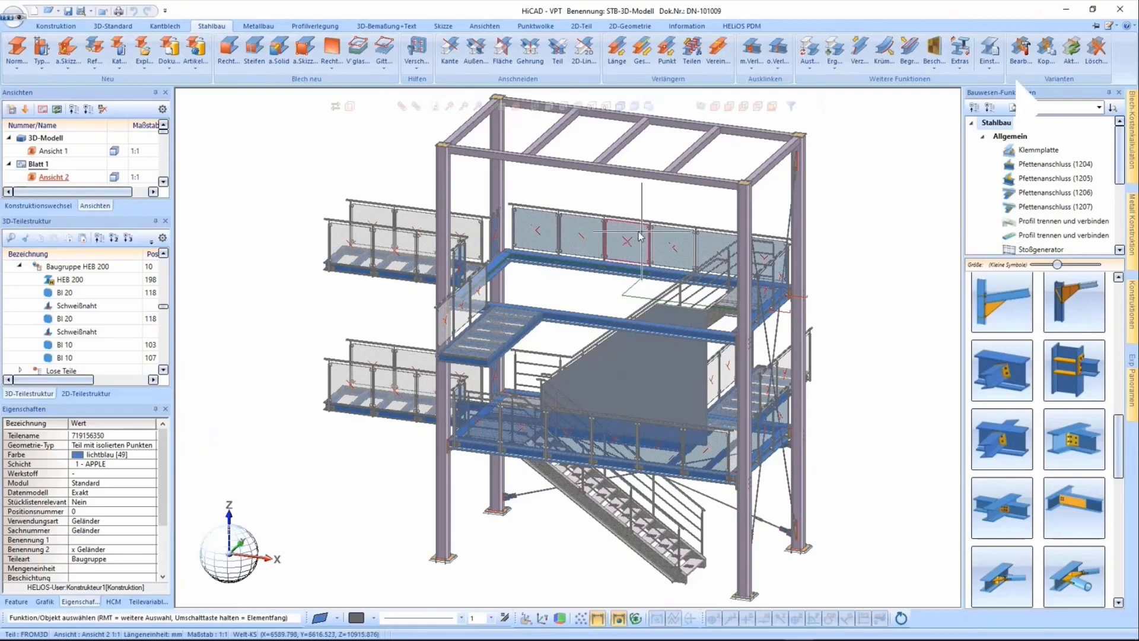
# - Fill the upper platform's beam frame with IPE 120 - S235JR profile bars at a maximum clear spacing of 700
pyautogui.moveTo(625, 230); pyautogui.dragTo(586, 252, button='middle')
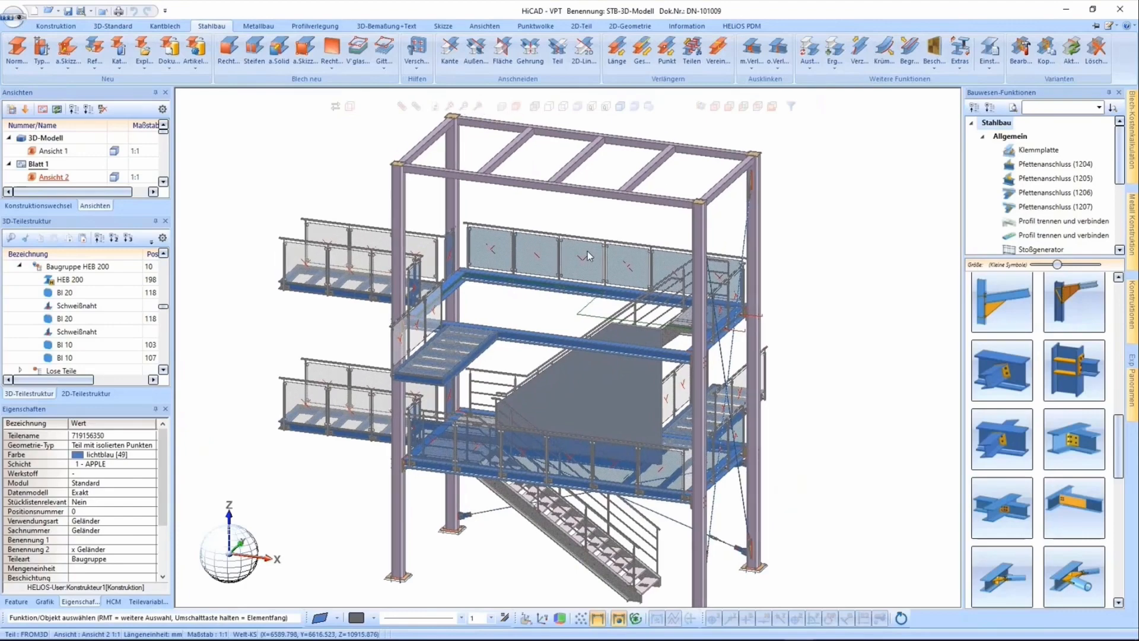
pyautogui.scroll(5, 588, 251)
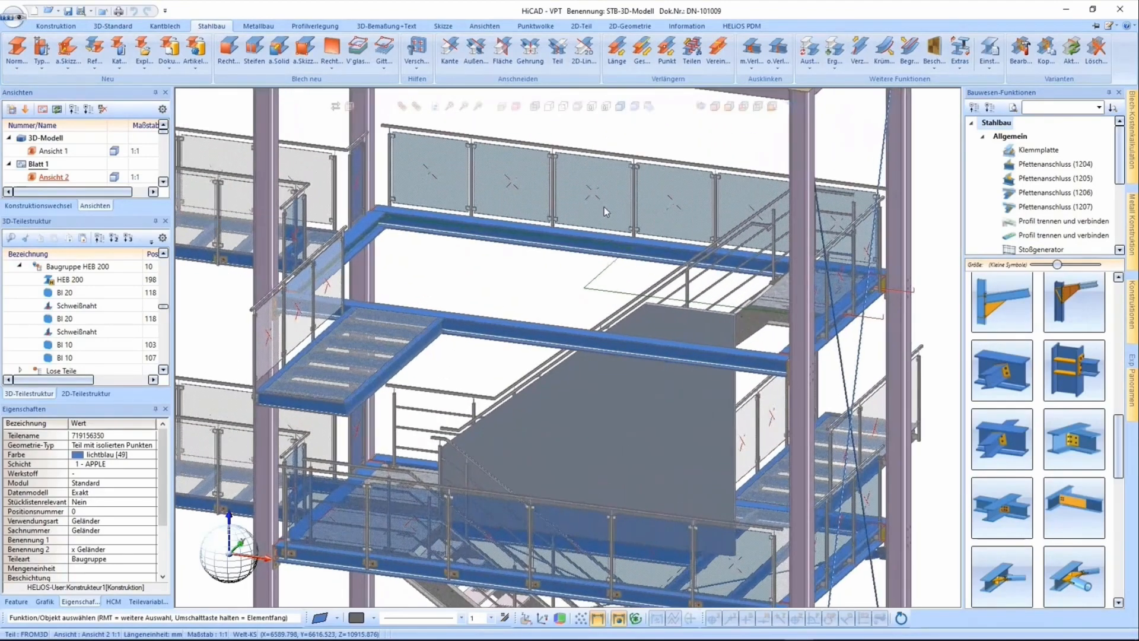
pyautogui.scroll(5, 1013, 502)
pyautogui.click(1013, 502)
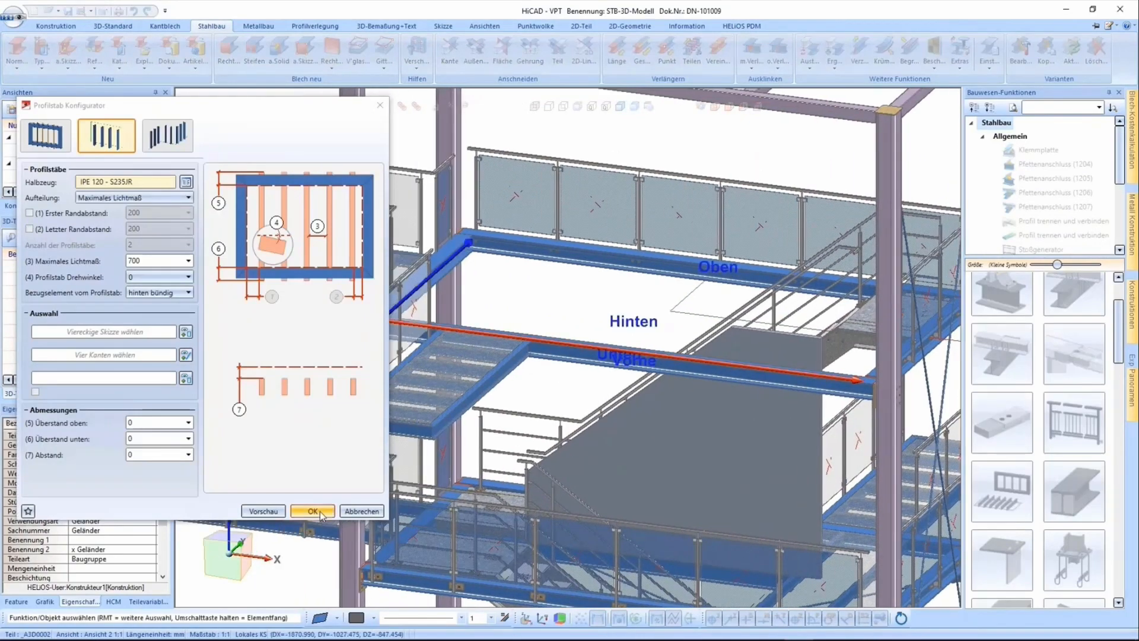
pyautogui.click(312, 510)
# - Join the upper platform's two edge beams at the rear corner with the two-plate web connection 1211, using BI 10 plate
pyautogui.scroll(3, 535, 197)
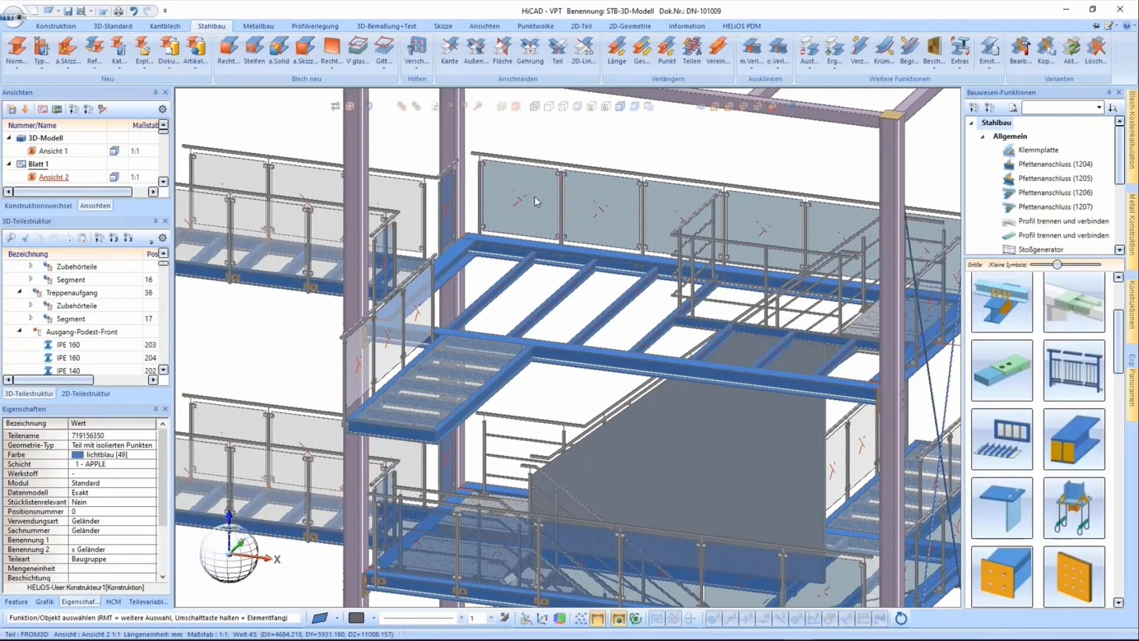
pyautogui.scroll(5, 600, 276)
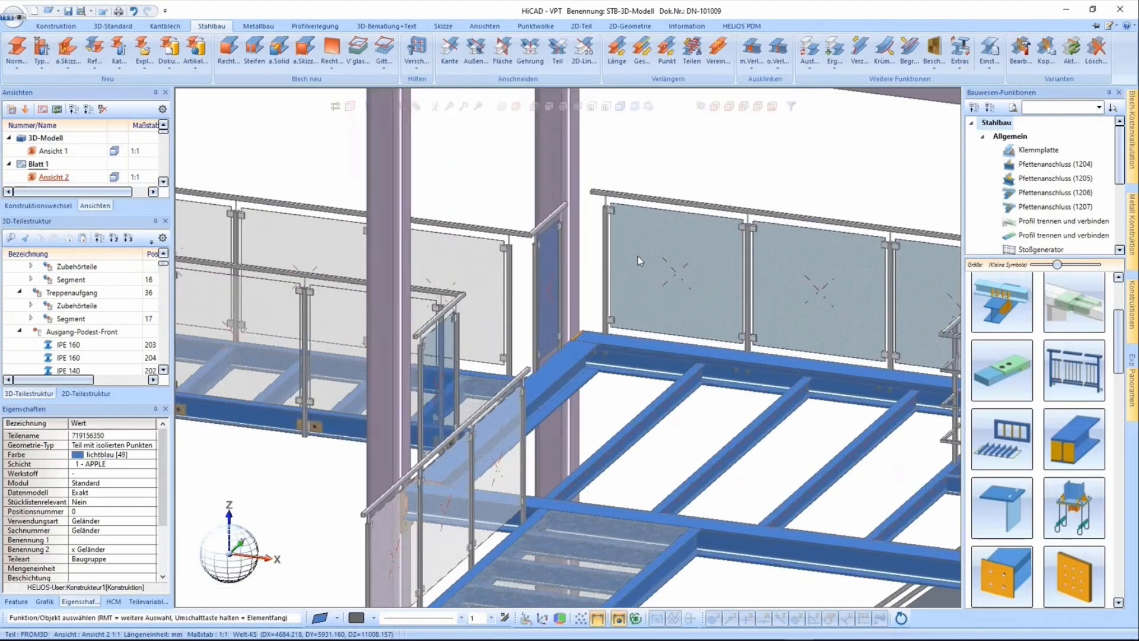
pyautogui.click(650, 354)
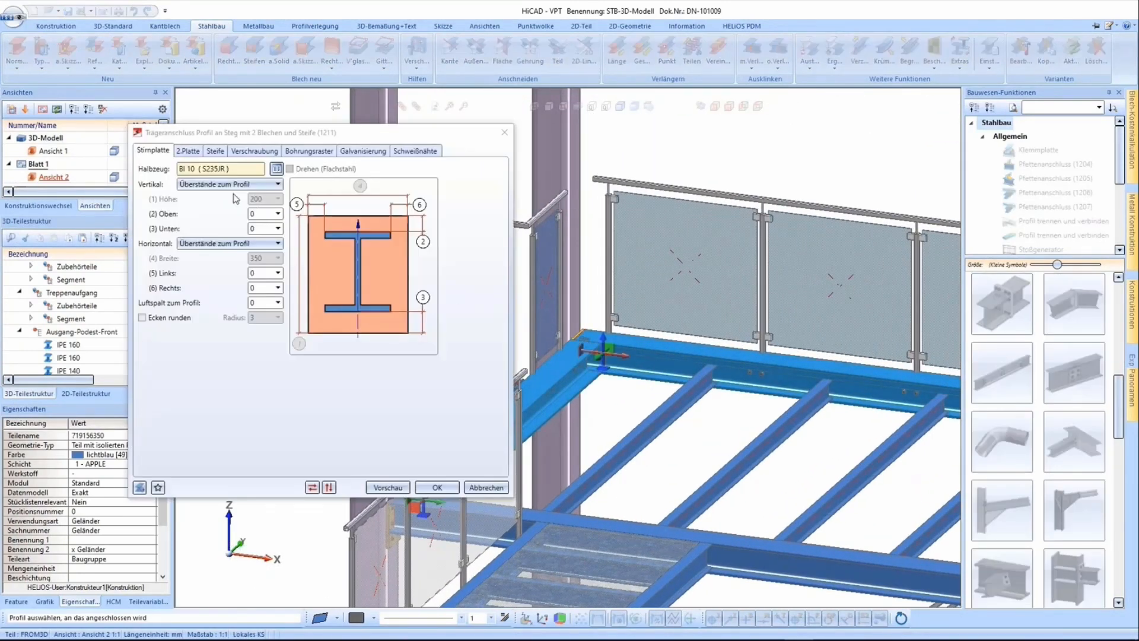
pyautogui.click(255, 151)
pyautogui.click(316, 182)
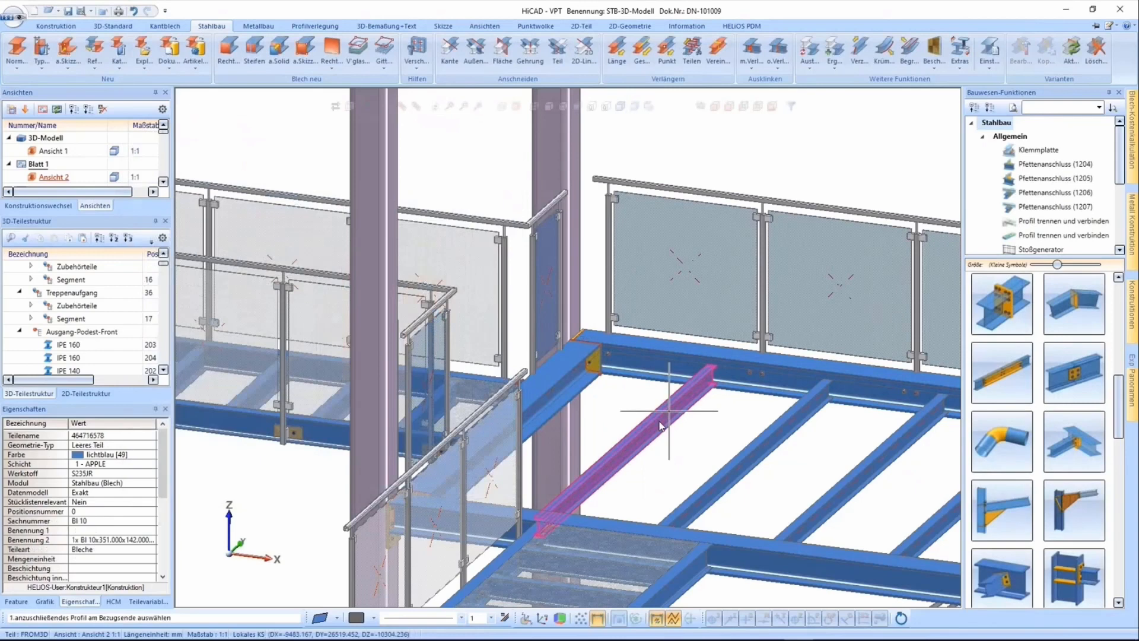
# - Attach the first IPE 120 bar to the rear edge beam with end plate connection 2320, using DAST size IS 20 2
pyautogui.scroll(4, 593, 478)
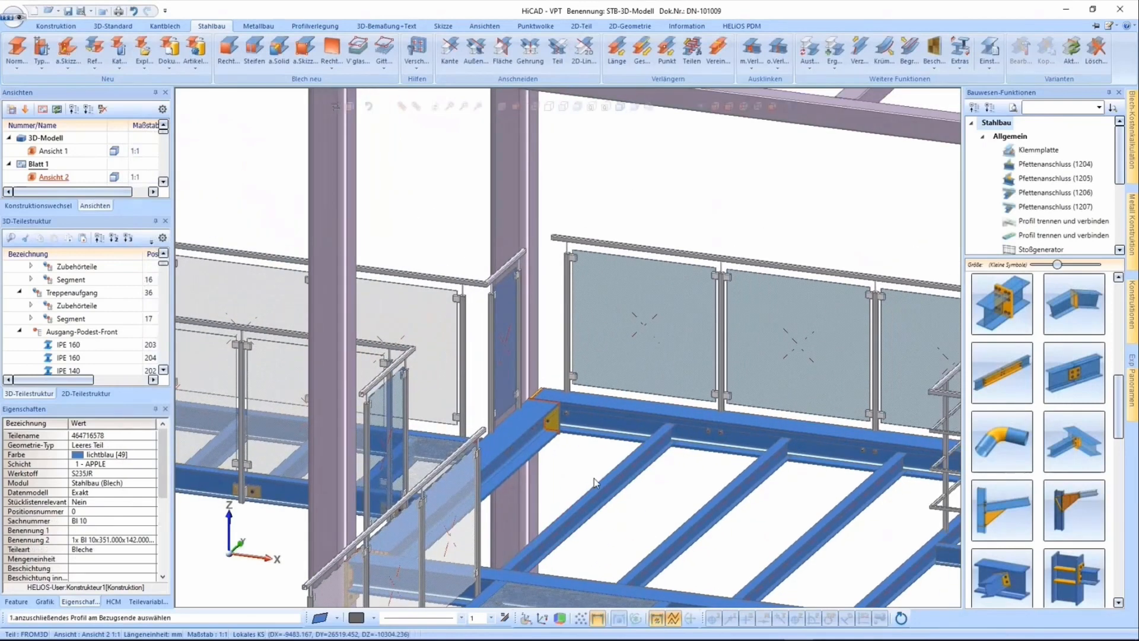
pyautogui.scroll(5, 594, 479)
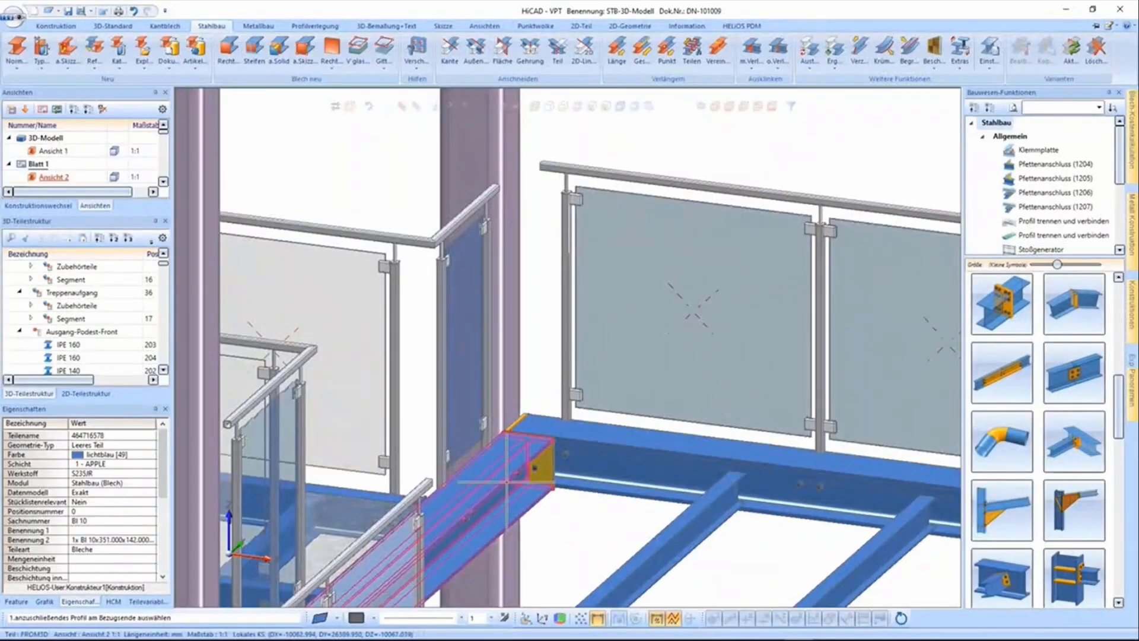
pyautogui.moveTo(506, 481); pyautogui.dragTo(486, 461, button='middle')
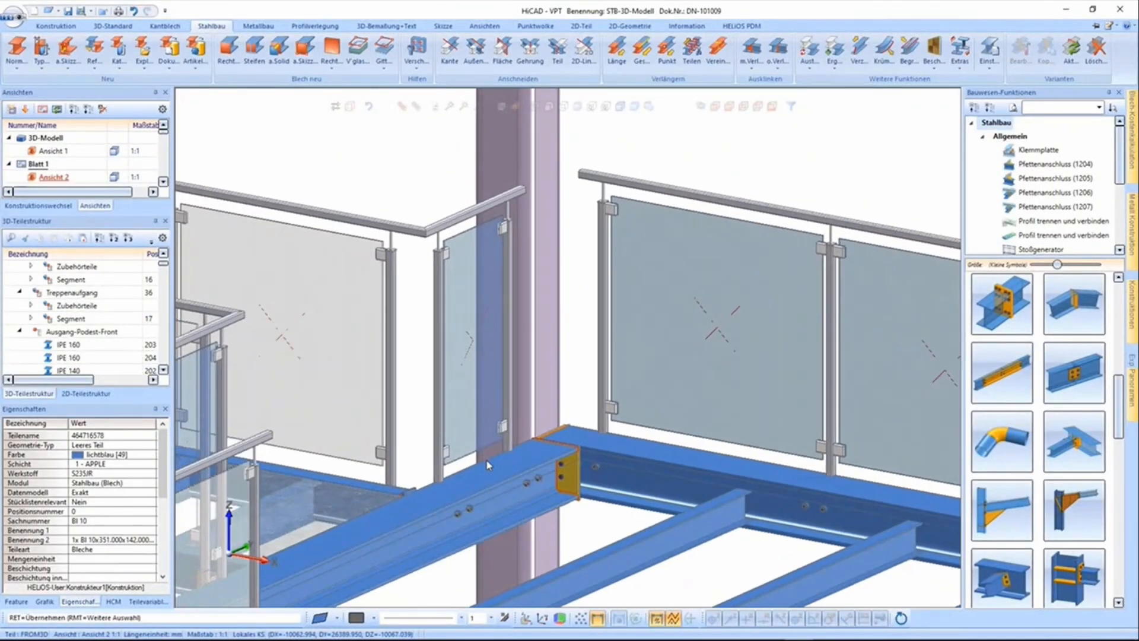
pyautogui.moveTo(746, 583); pyautogui.dragTo(592, 429, button='middle')
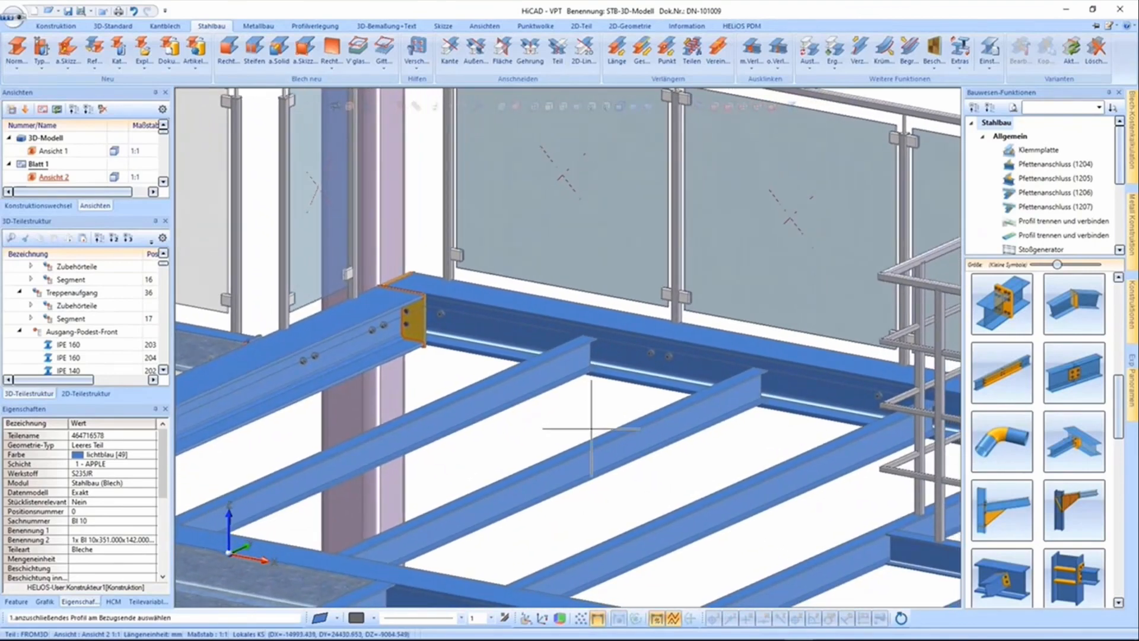
pyautogui.click(592, 426)
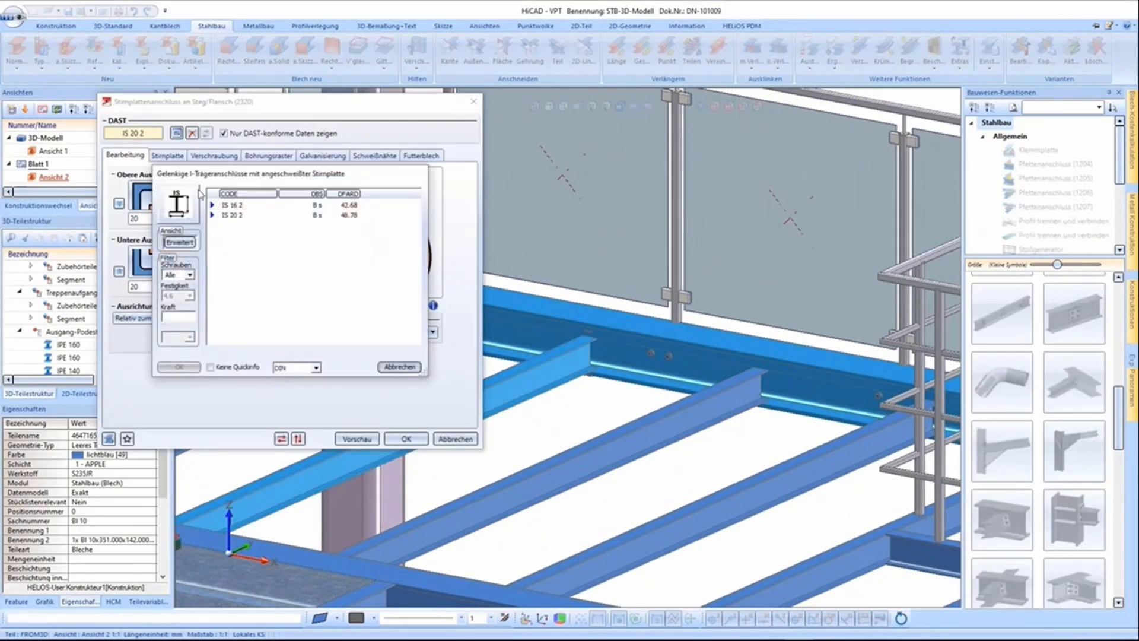
pyautogui.doubleClick(224, 215)
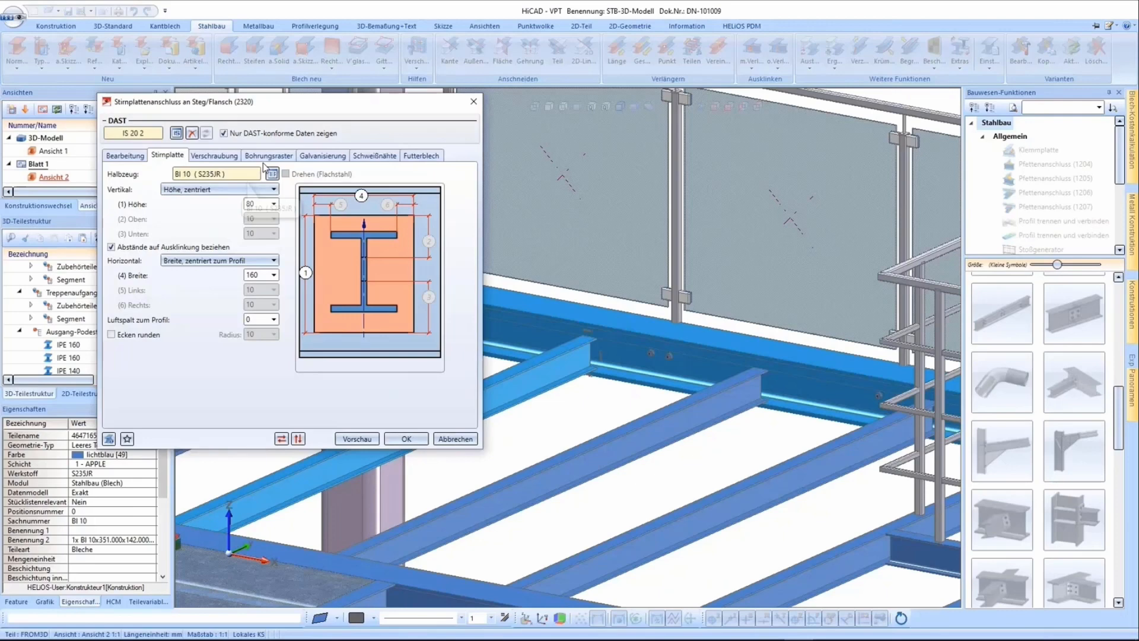
pyautogui.click(268, 156)
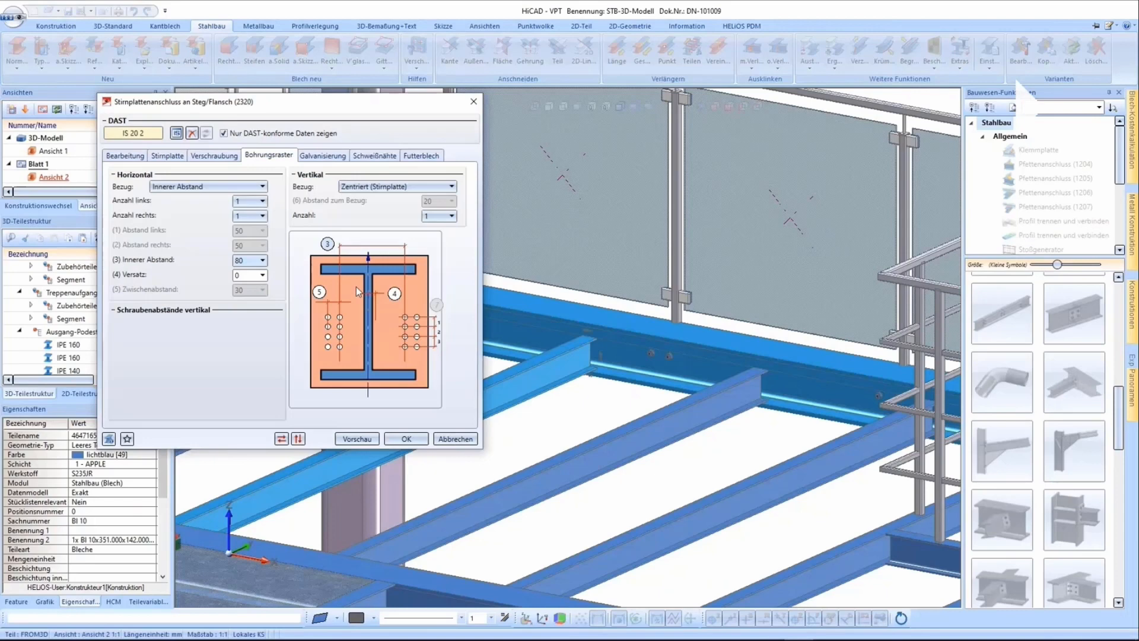
pyautogui.click(407, 440)
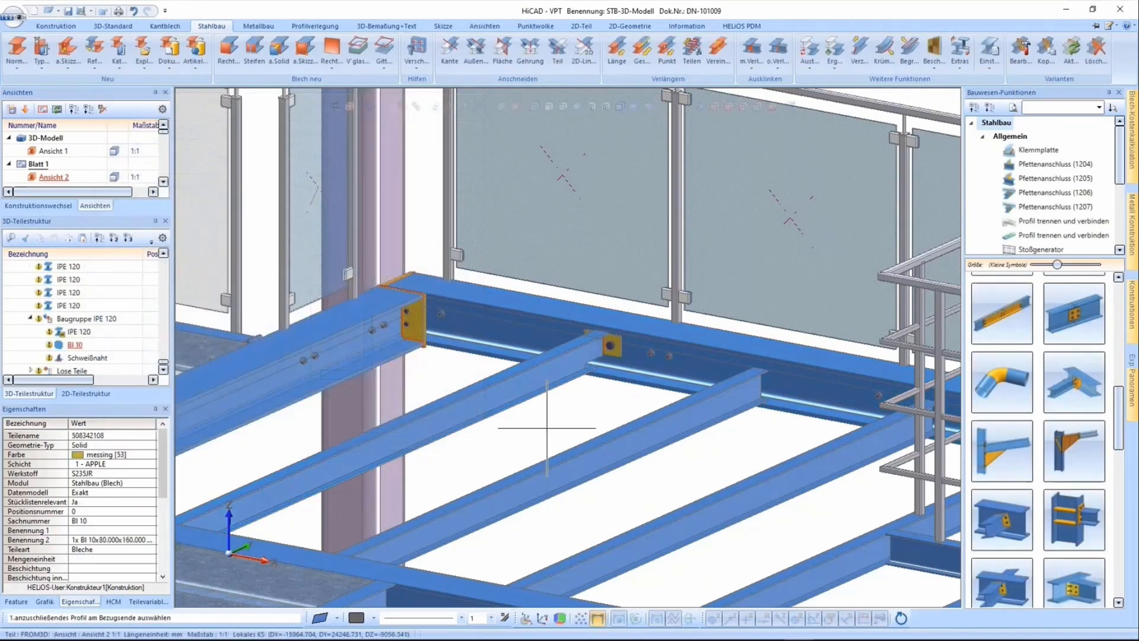
# - Copy the first bar's end plate connection to the remaining IPE 120 bars of the upper platform
pyautogui.scroll(5, 636, 359)
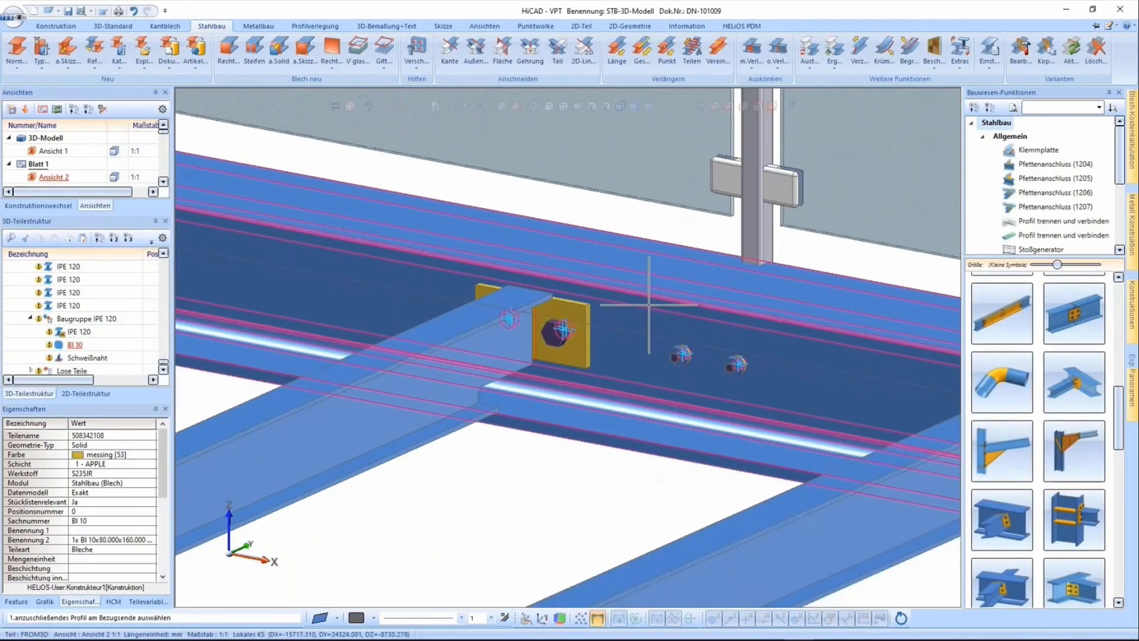
pyautogui.scroll(-5, 646, 304)
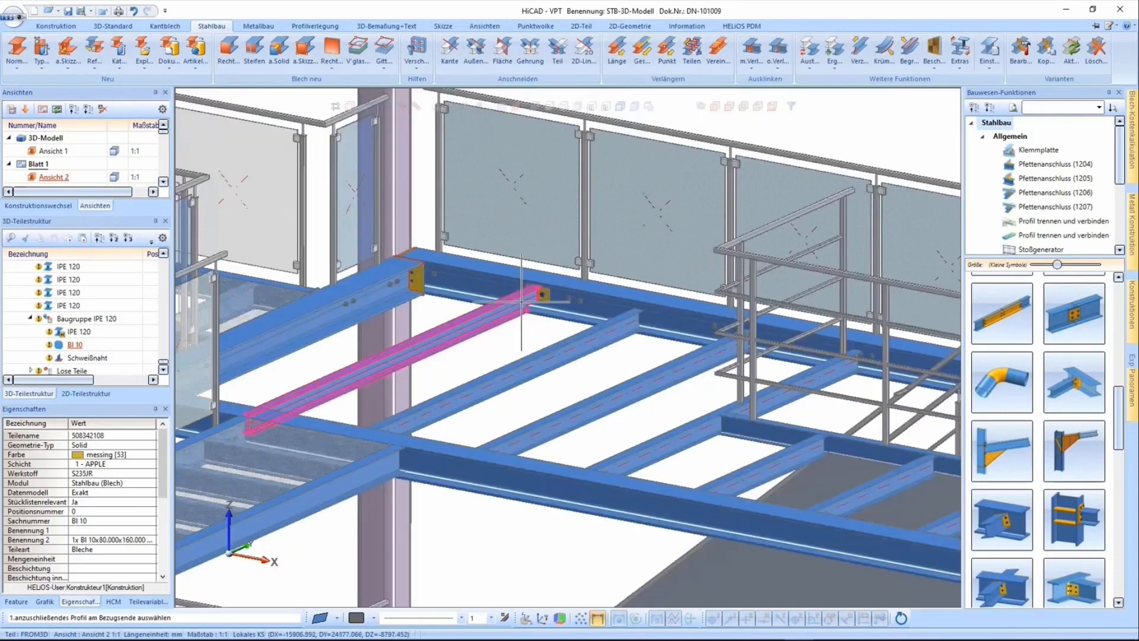
pyautogui.click(1047, 50)
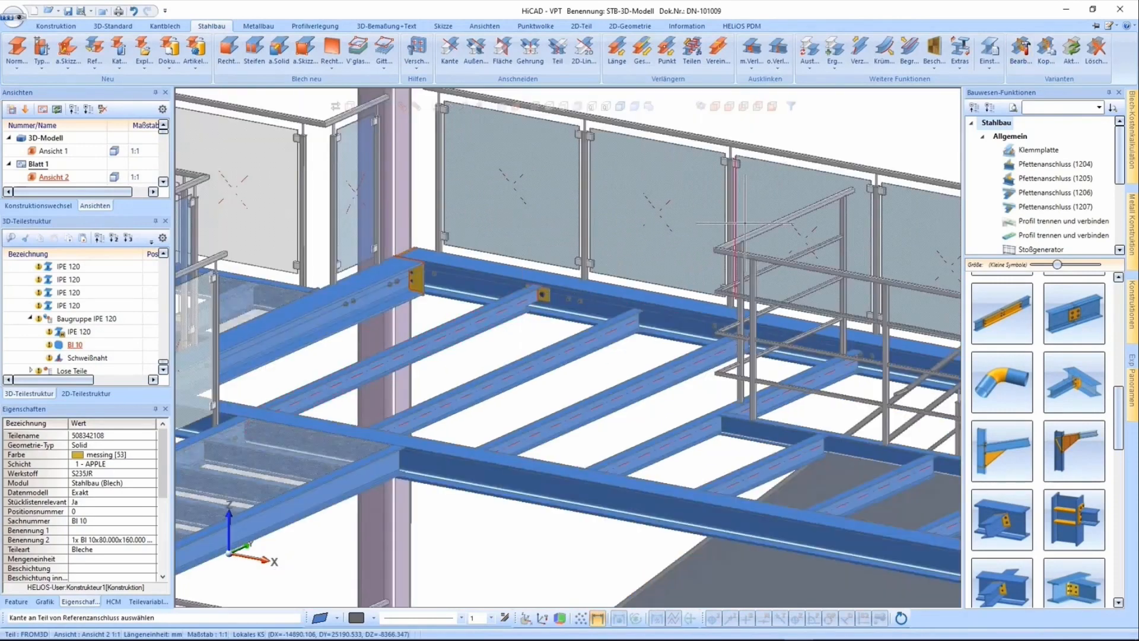
pyautogui.click(548, 295)
pyautogui.click(610, 336)
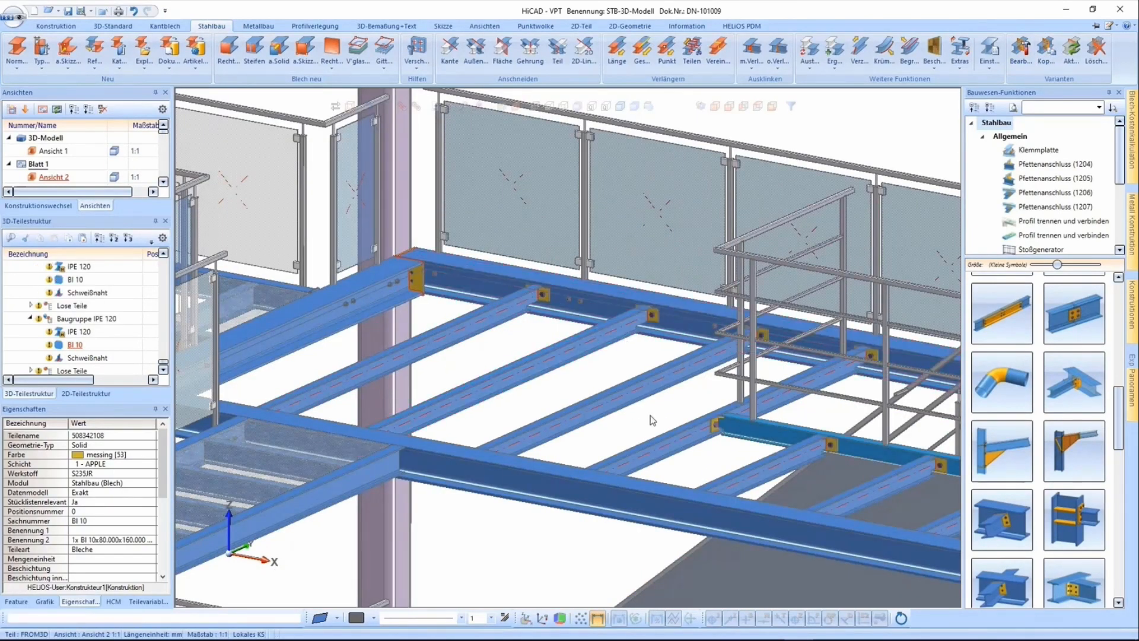
pyautogui.moveTo(630, 440); pyautogui.dragTo(611, 406, button='middle')
pyautogui.scroll(-5, 611, 406)
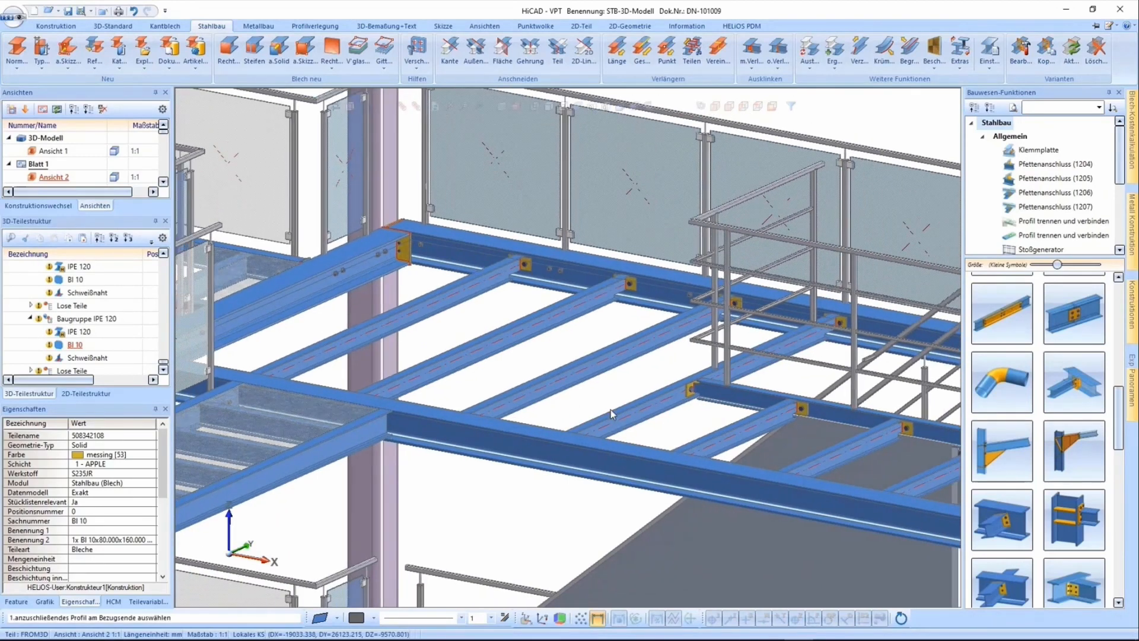
pyautogui.middleClick(529, 466)
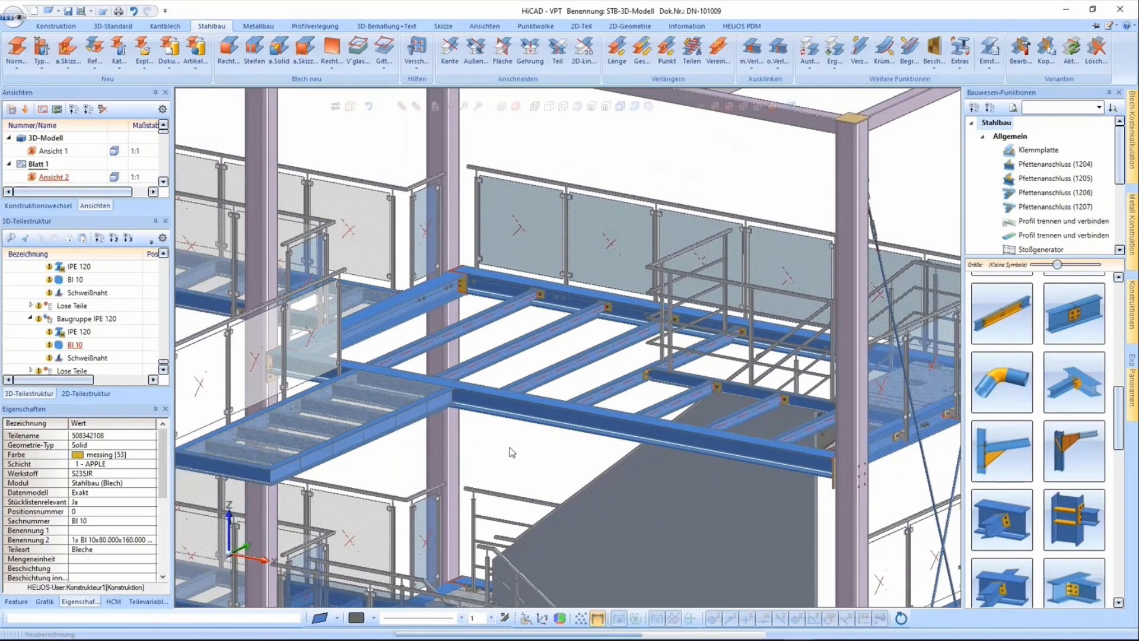
# - Add a railing with glass infill along the upper platform's two open front beams, with posts spaced evenly at 1200 maximum
pyautogui.moveTo(1119, 418); pyautogui.dragTo(1118, 566)
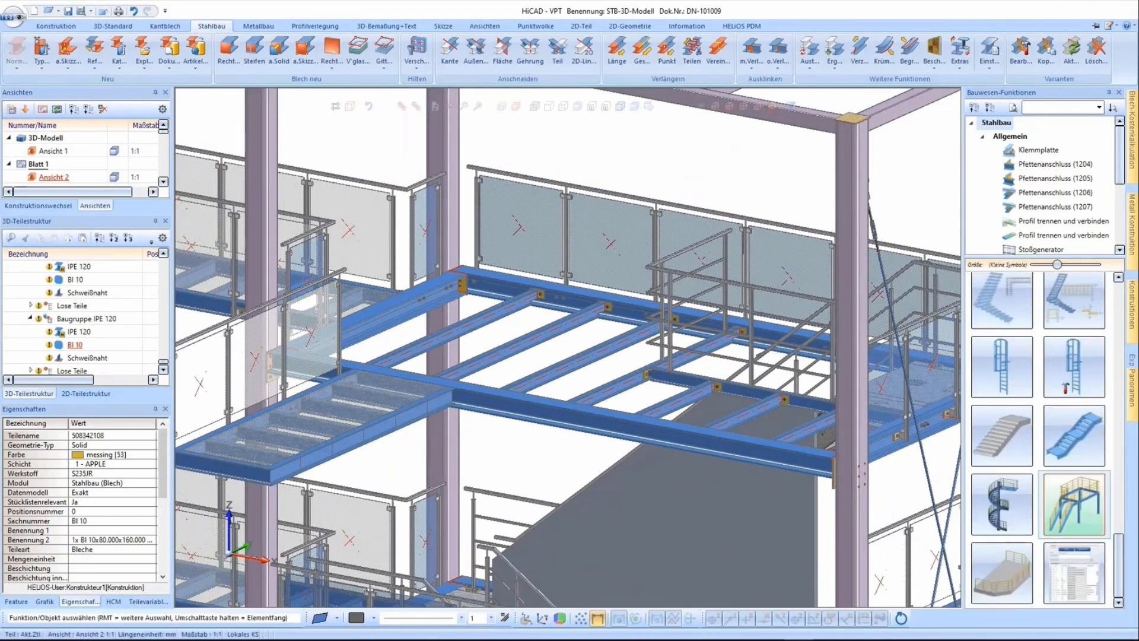
pyautogui.click(1075, 506)
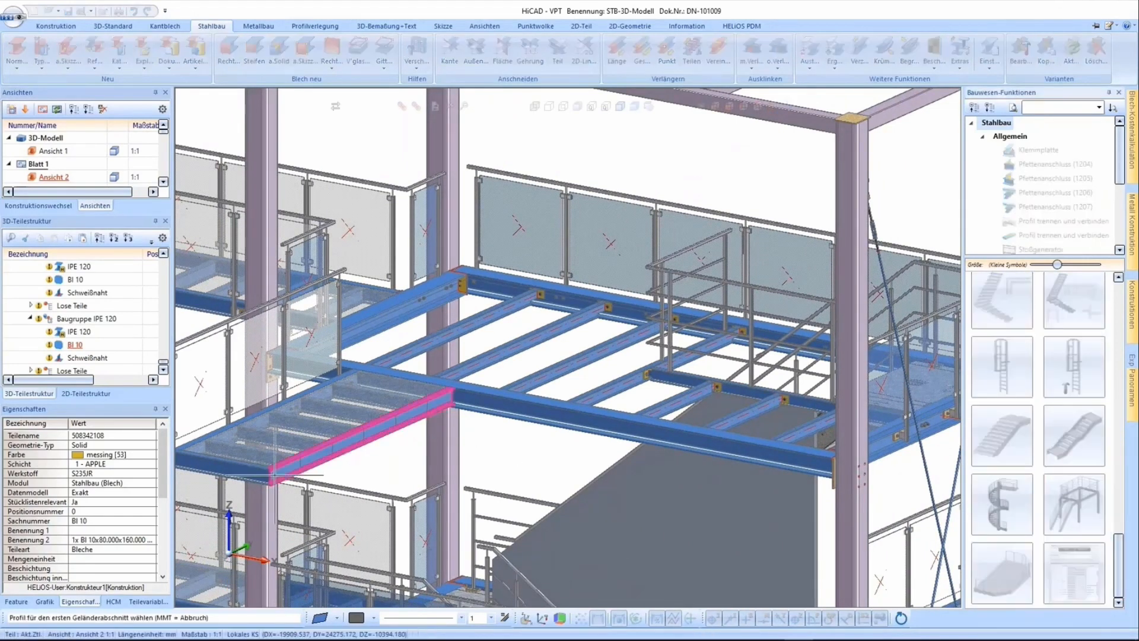
pyautogui.click(275, 475)
pyautogui.click(498, 410)
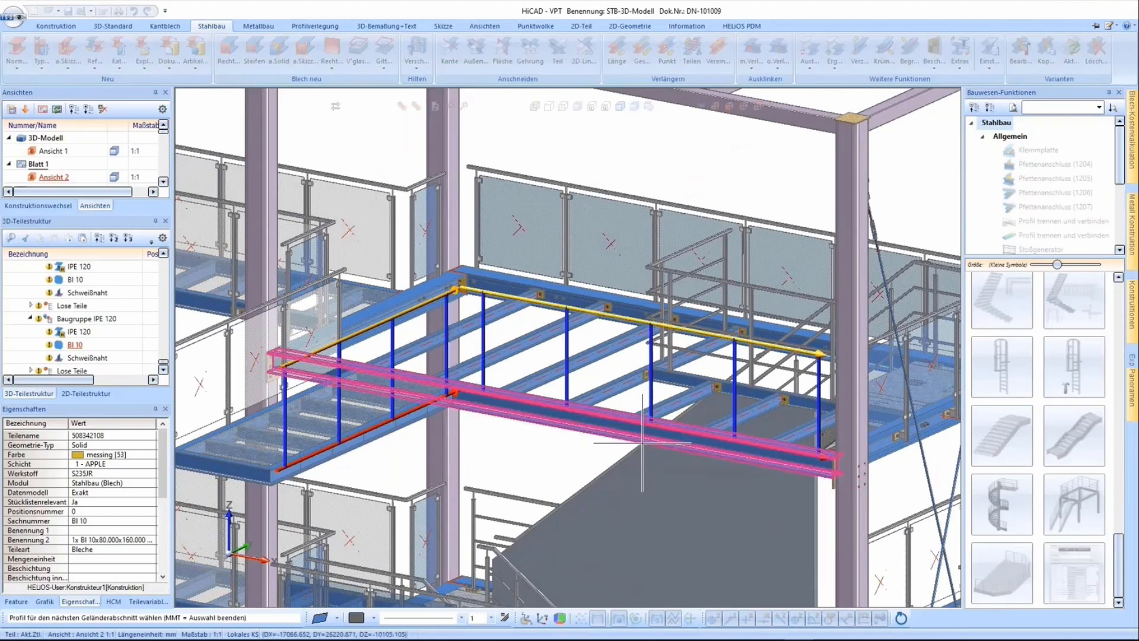
pyautogui.middleClick(515, 446)
pyautogui.click(122, 57)
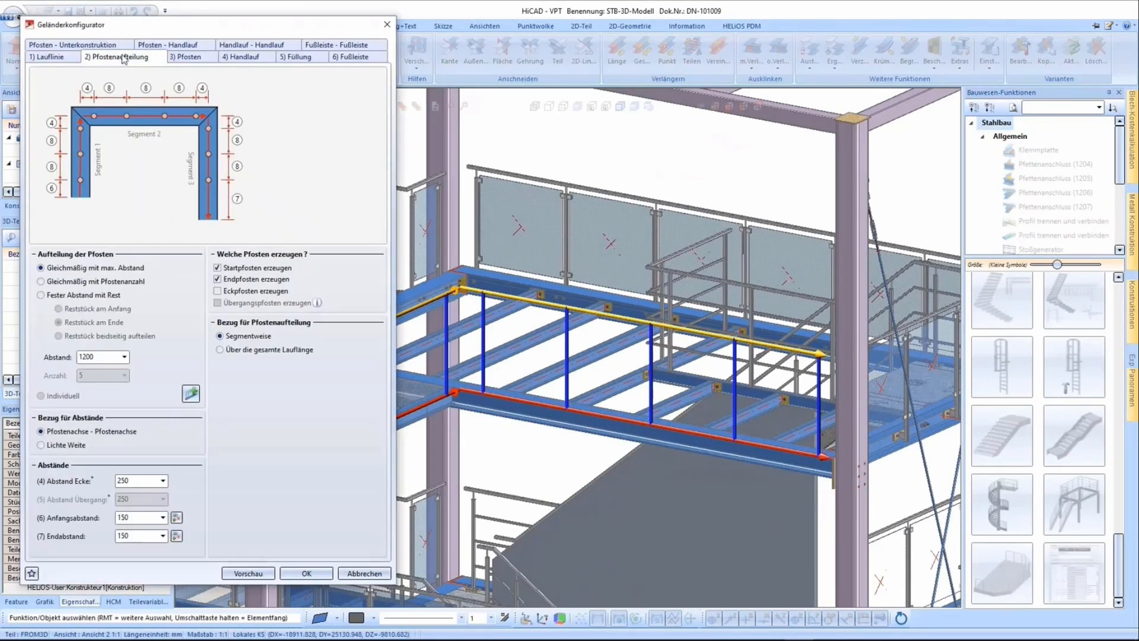
pyautogui.click(120, 50)
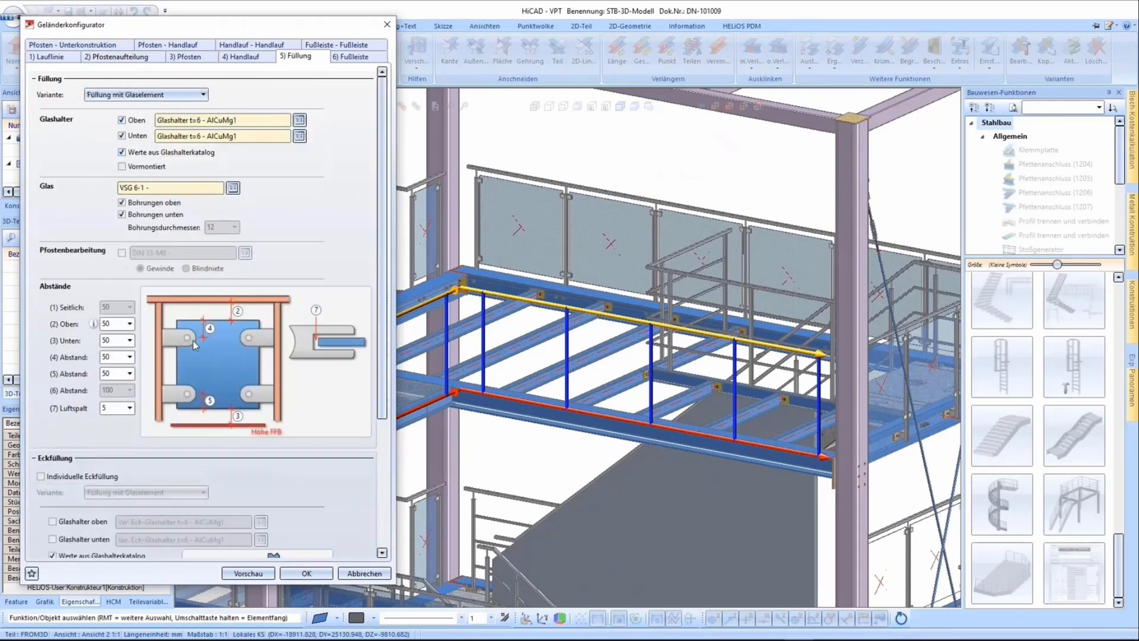
pyautogui.click(304, 572)
pyautogui.scroll(6, 542, 356)
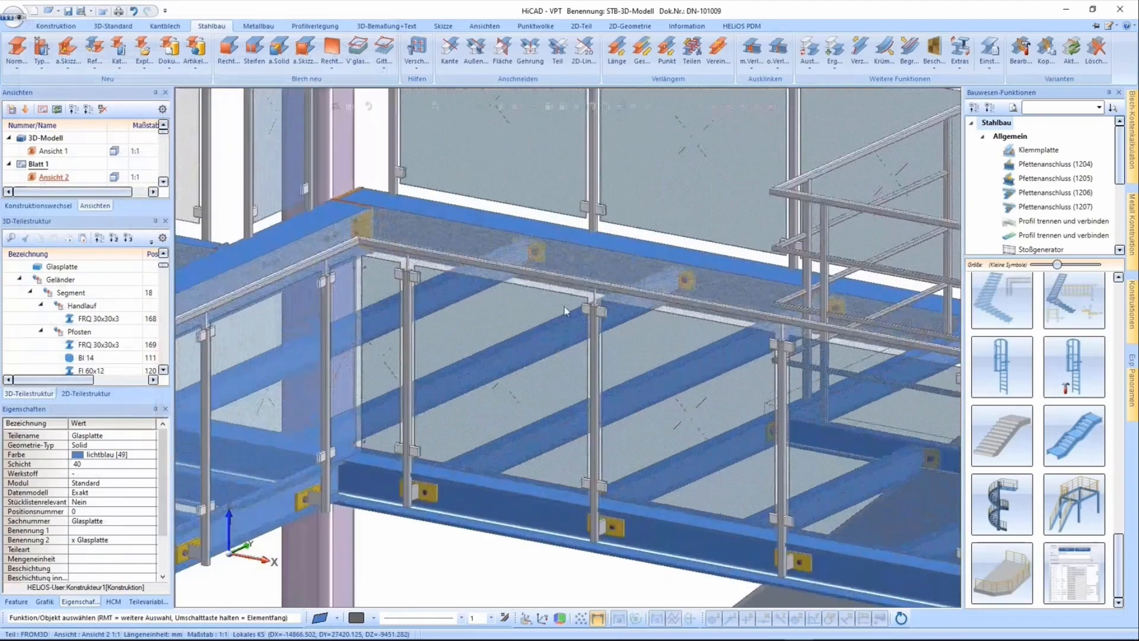
pyautogui.moveTo(580, 333)
pyautogui.mouseDown(button='middle')
pyautogui.moveTo(656, 327)
pyautogui.moveTo(569, 335)
pyautogui.mouseUp(button='middle')
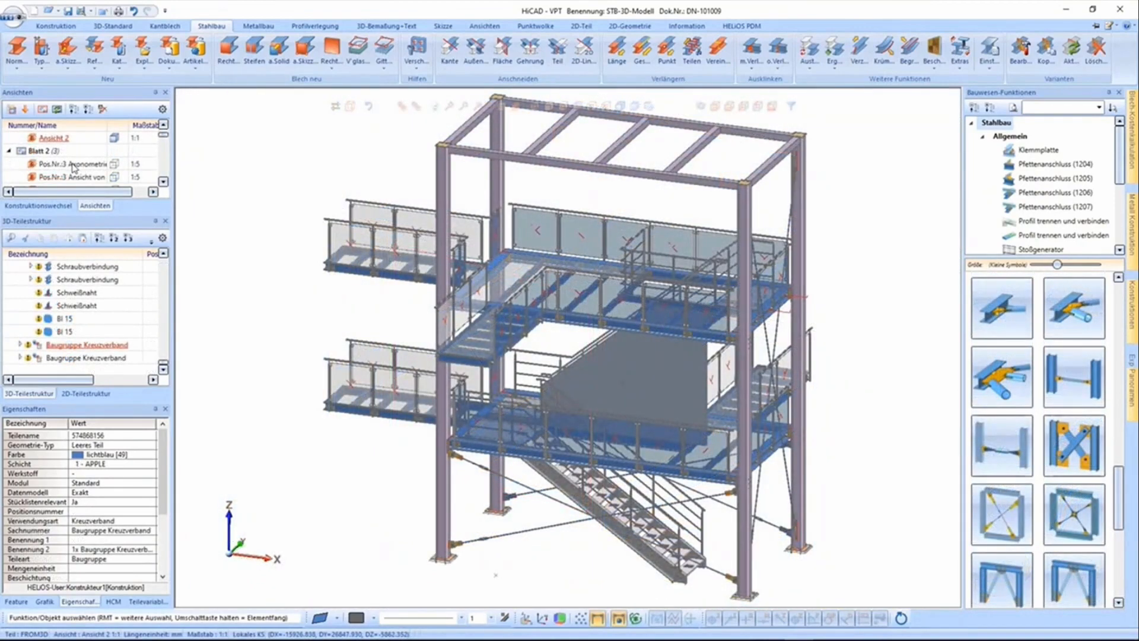
# - Examine the workshop drawing sheets of individual parts, including positions 3 and 185
pyautogui.doubleClick(73, 165)
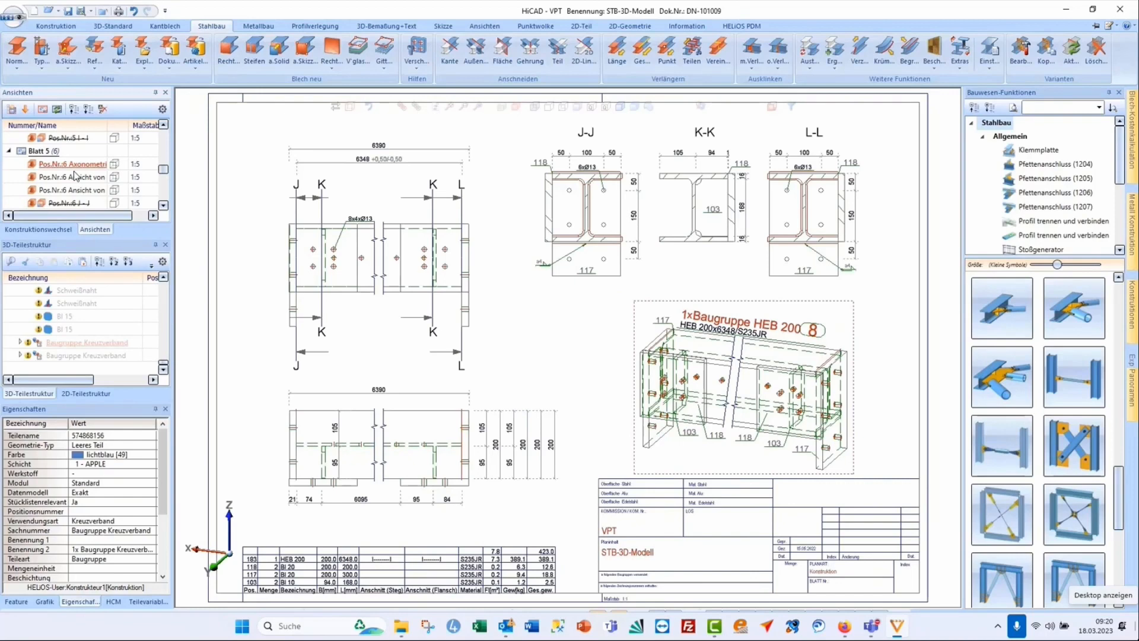
pyautogui.scroll(-2, 65, 177)
pyautogui.click(61, 177)
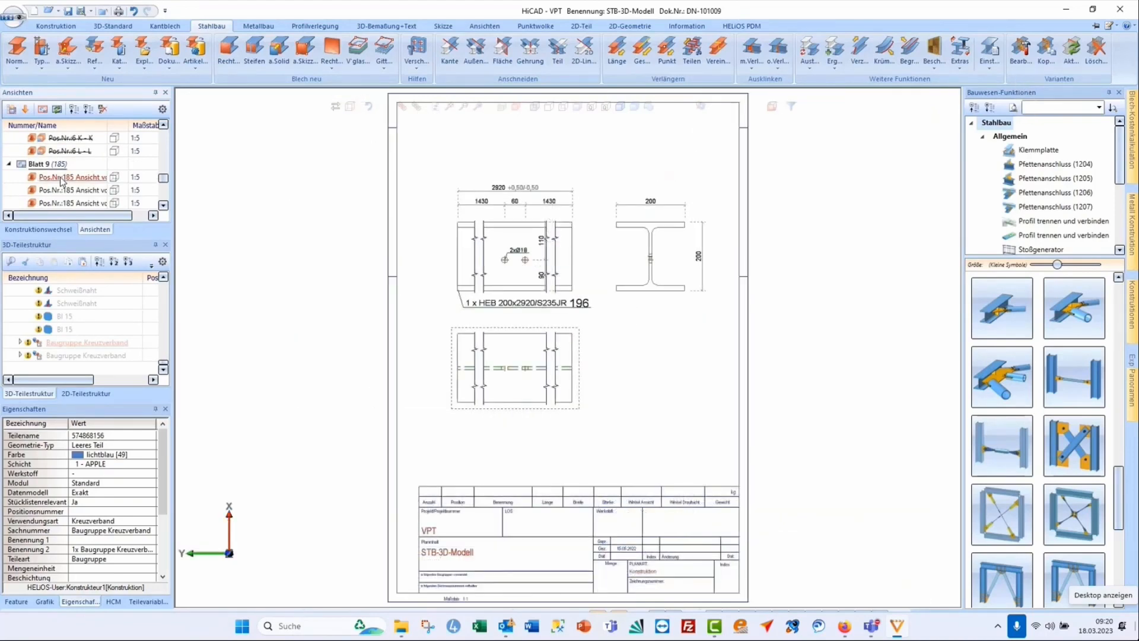
pyautogui.scroll(-2, 61, 177)
pyautogui.click(58, 177)
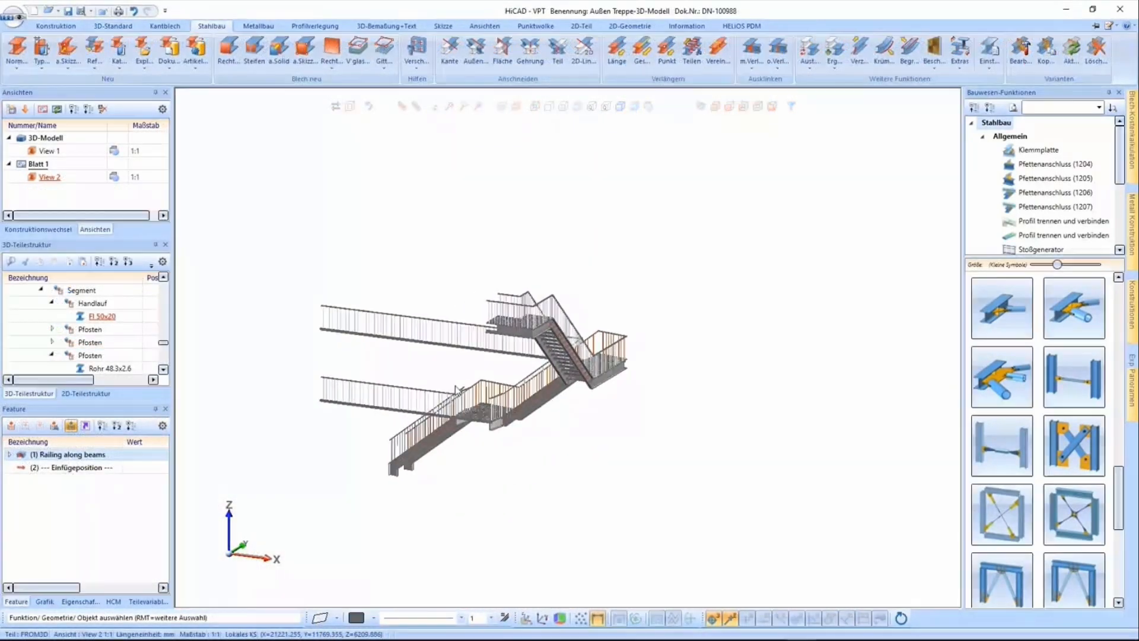
# - Examine the upper stair flight's configurator settings for calculation, stringers (Wangen), landings (Podeste) and the available step variants (Stufen)
pyautogui.scroll(6, 455, 384)
pyautogui.scroll(5, 482, 334)
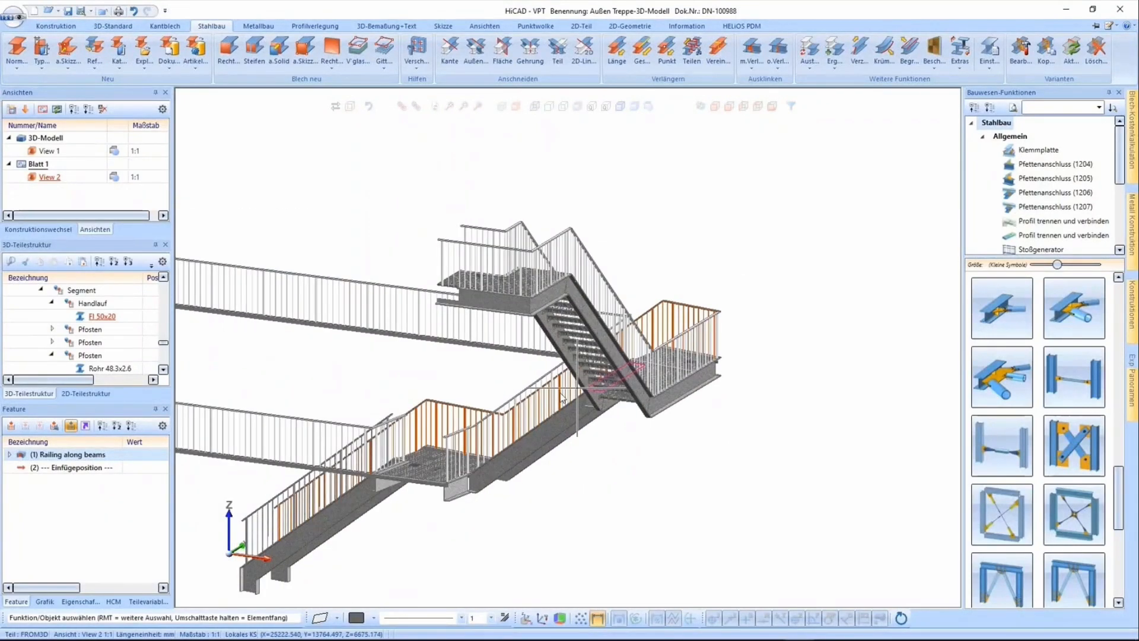
pyautogui.moveTo(576, 389); pyautogui.dragTo(421, 404, button='middle')
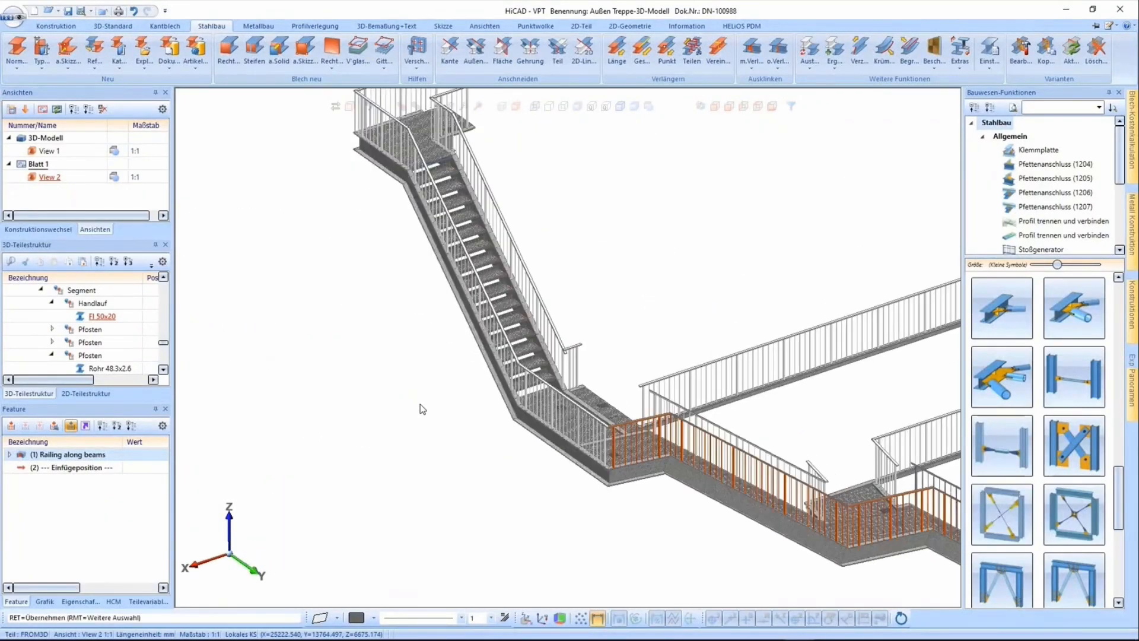
pyautogui.click(491, 385)
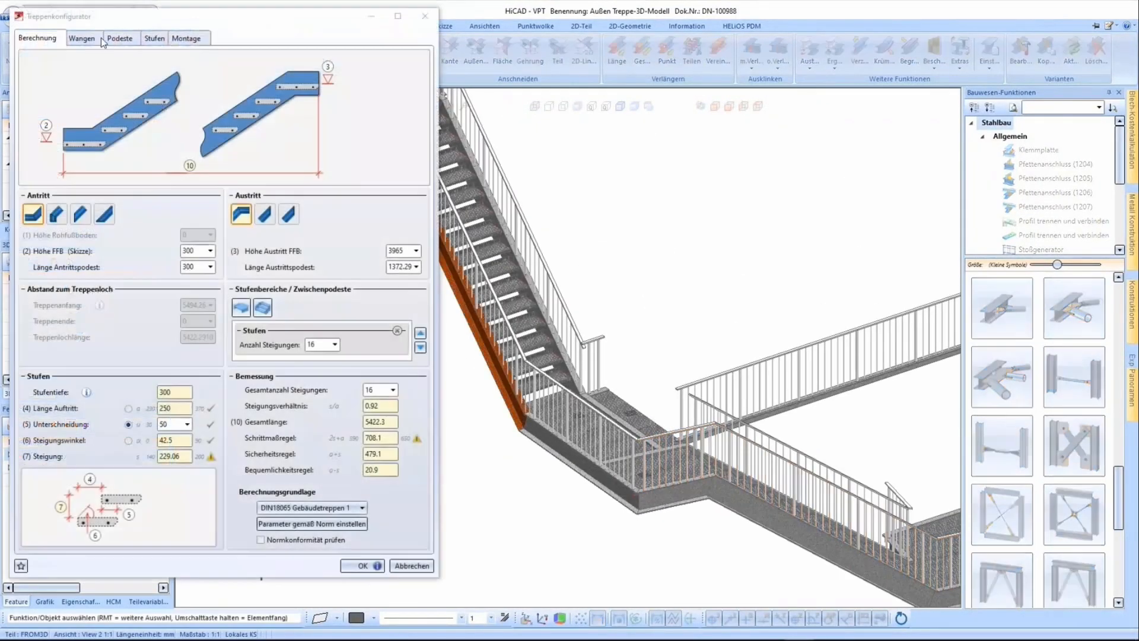
pyautogui.click(86, 41)
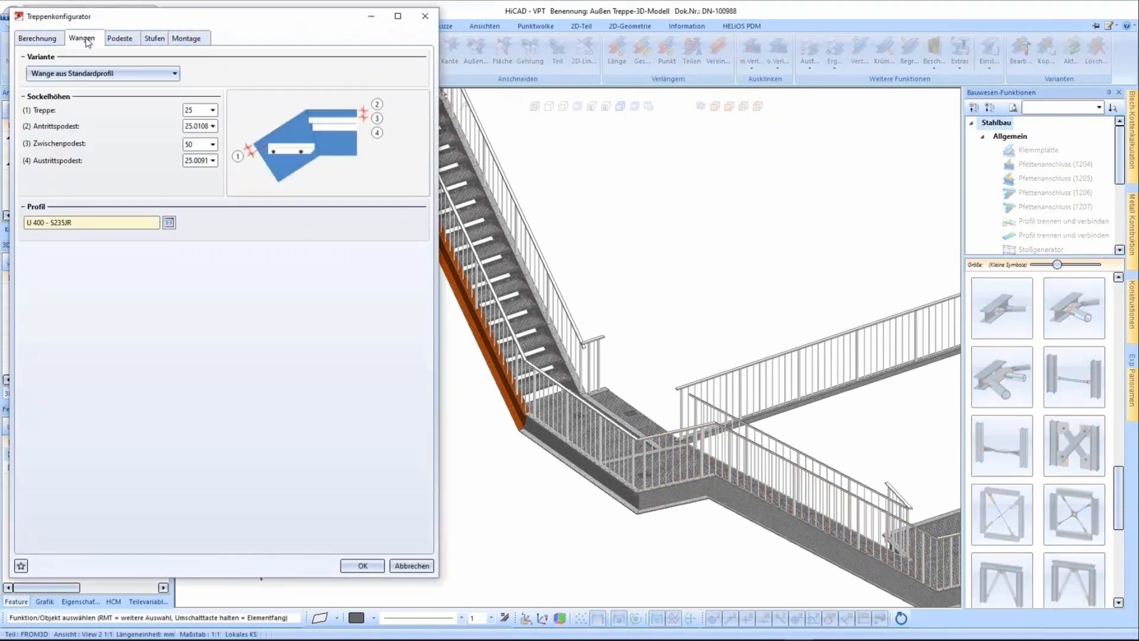
pyautogui.click(89, 73)
pyautogui.click(116, 42)
pyautogui.click(121, 40)
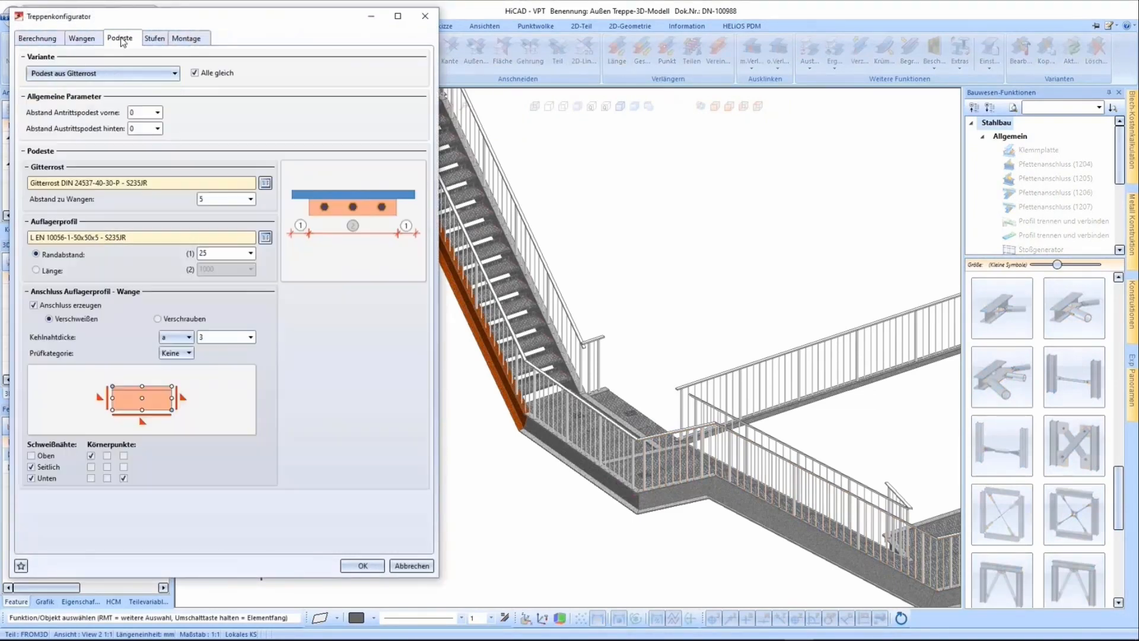
pyautogui.click(155, 39)
pyautogui.click(144, 74)
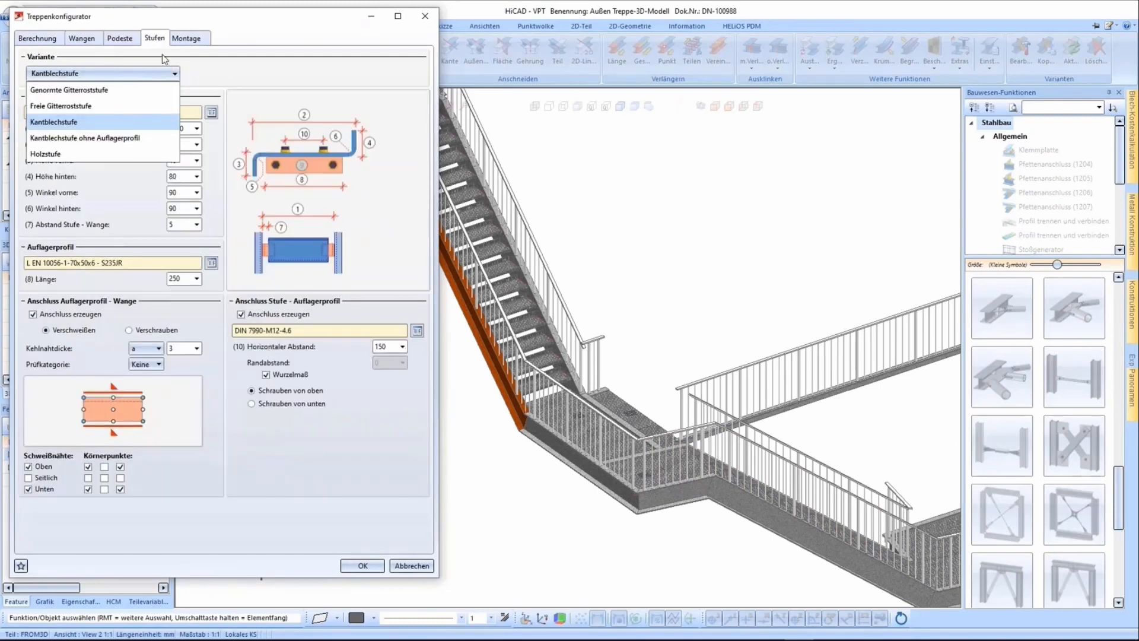
pyautogui.click(162, 55)
pyautogui.click(362, 565)
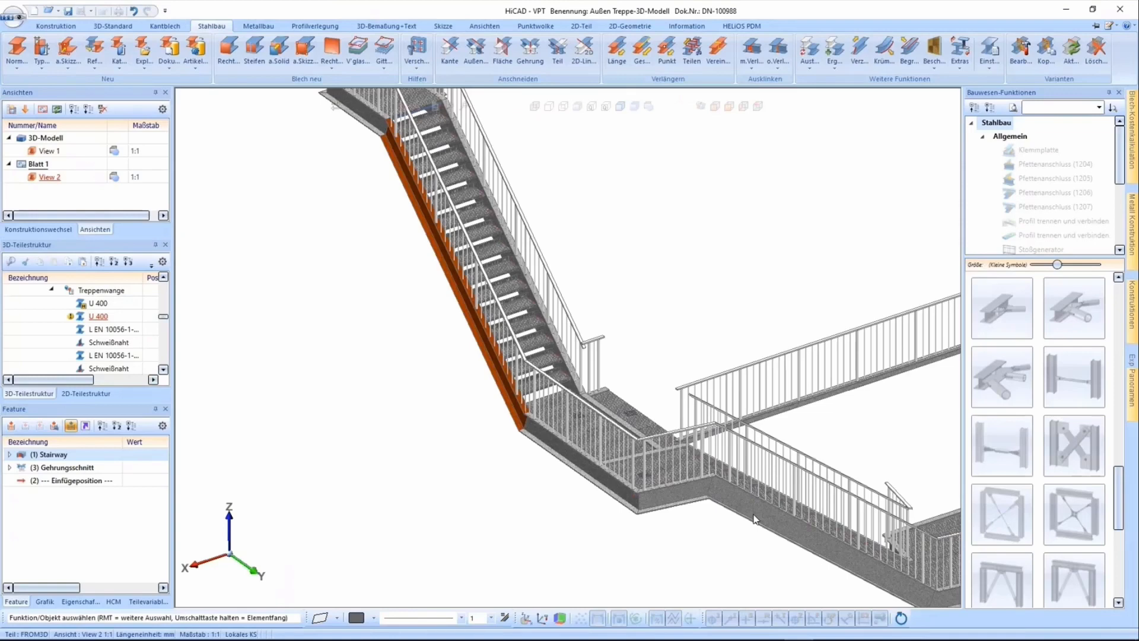
# - Examine the lower stair railing's configurator settings for infill (Füllung) and post distribution (Pfostenaufteilung)
pyautogui.moveTo(754, 519); pyautogui.dragTo(459, 408, button='middle')
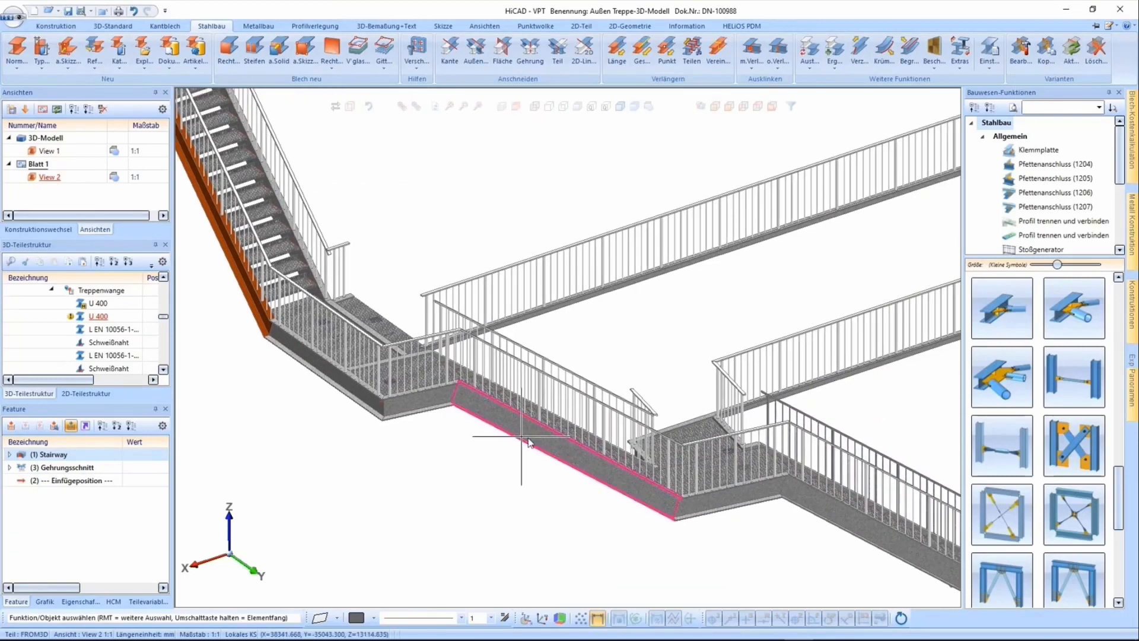
pyautogui.moveTo(522, 437)
pyautogui.mouseDown(button='middle')
pyautogui.moveTo(545, 439)
pyautogui.moveTo(529, 427)
pyautogui.mouseUp(button='middle')
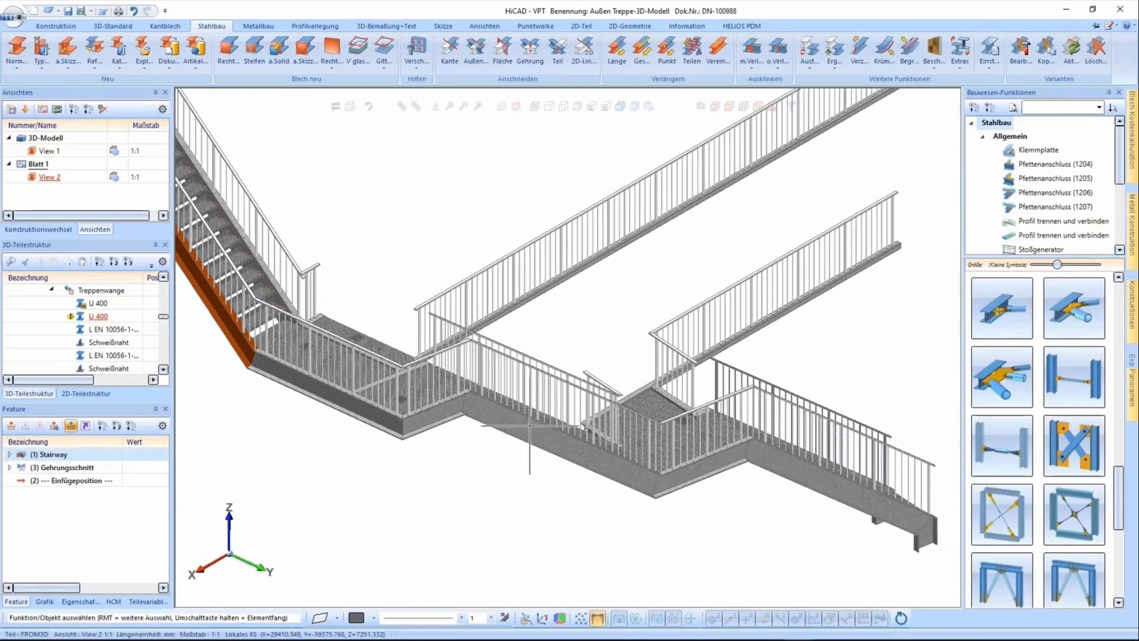
pyautogui.doubleClick(514, 360)
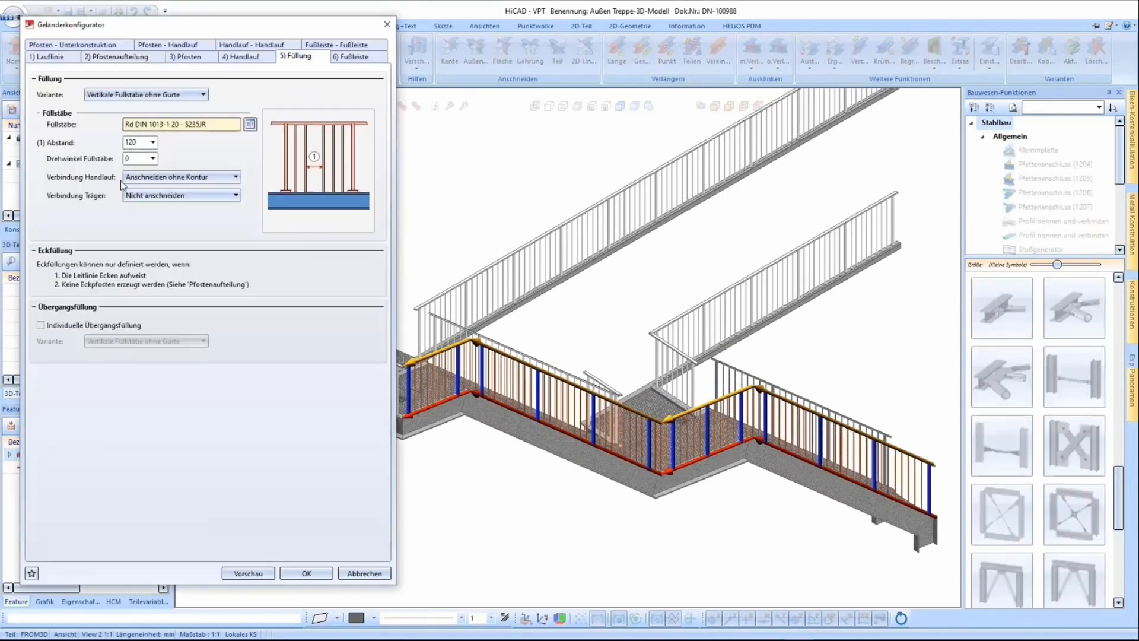
pyautogui.click(116, 57)
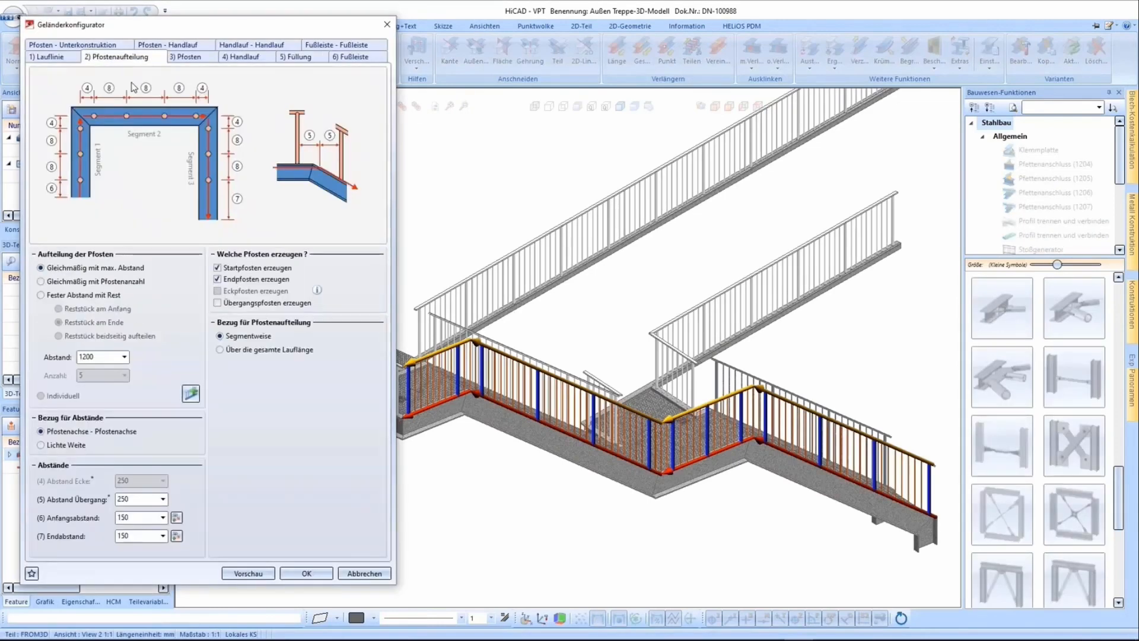
pyautogui.click(306, 573)
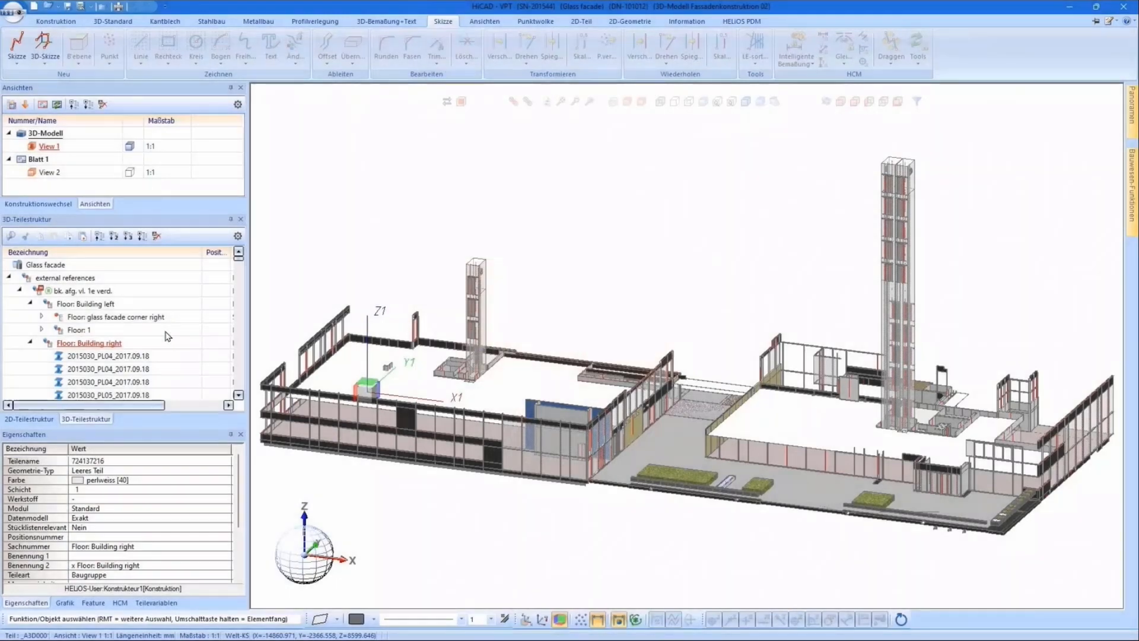
# - Hide the Floor: Building right assembly in the glass facade model, leaving the other building displayed
pyautogui.rightClick(117, 346)
pyautogui.click(156, 219)
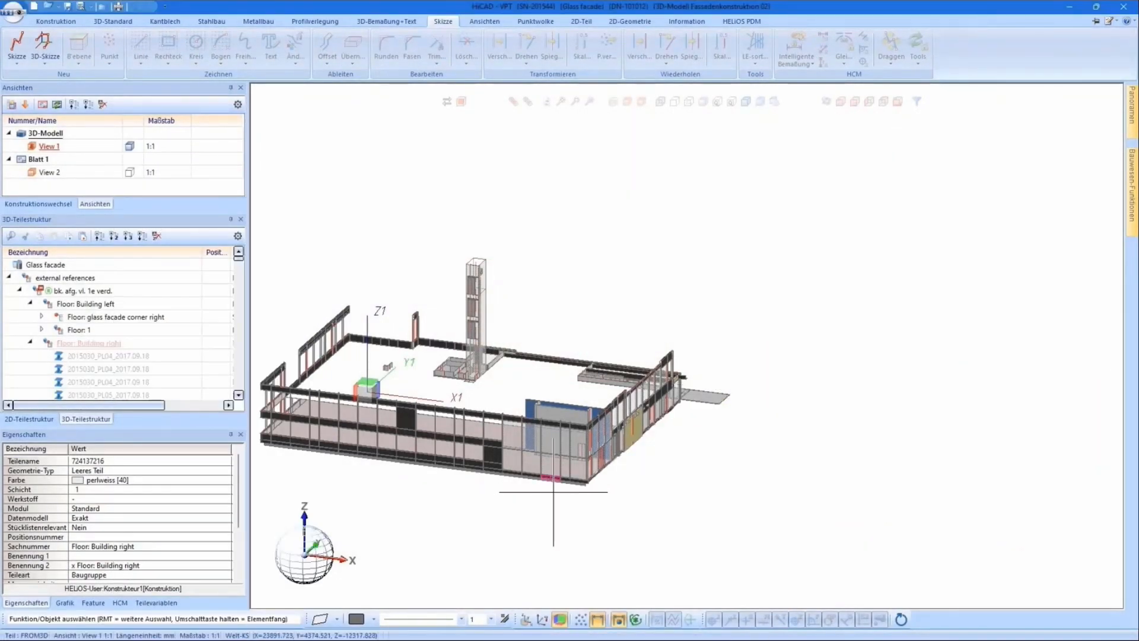
pyautogui.moveTo(559, 489)
pyautogui.mouseDown(button='middle')
pyautogui.moveTo(657, 412)
pyautogui.moveTo(692, 411)
pyautogui.moveTo(675, 419)
pyautogui.mouseUp(button='middle')
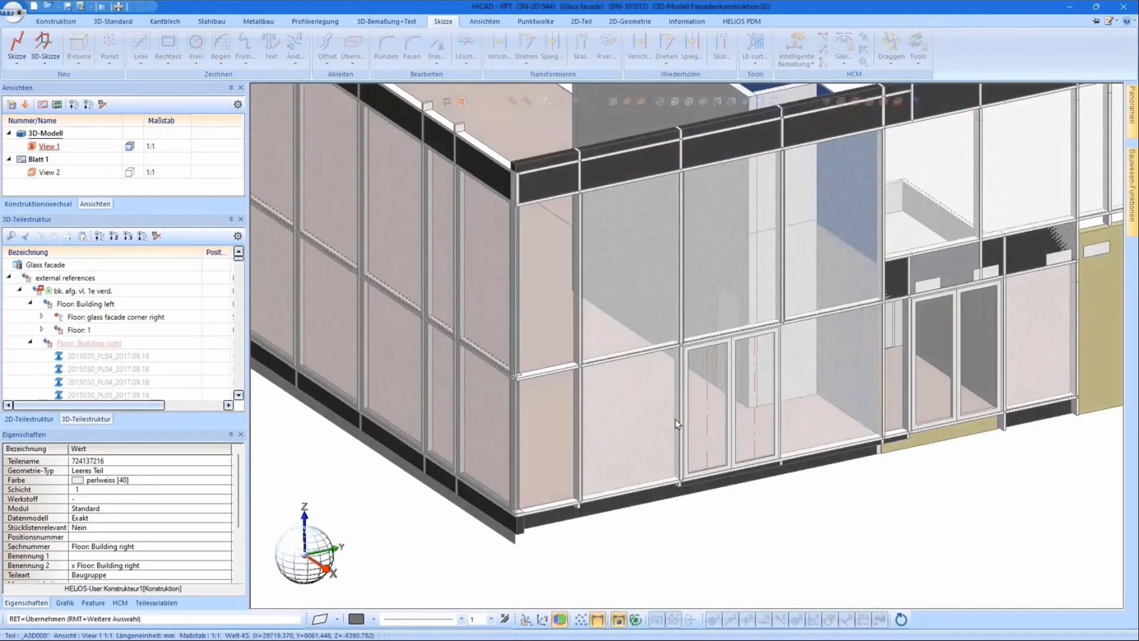
# - Sketch a rectangle over the building's front glazing from its lower corner to the opposite upper corner, and display only the active sketch
pyautogui.click(169, 45)
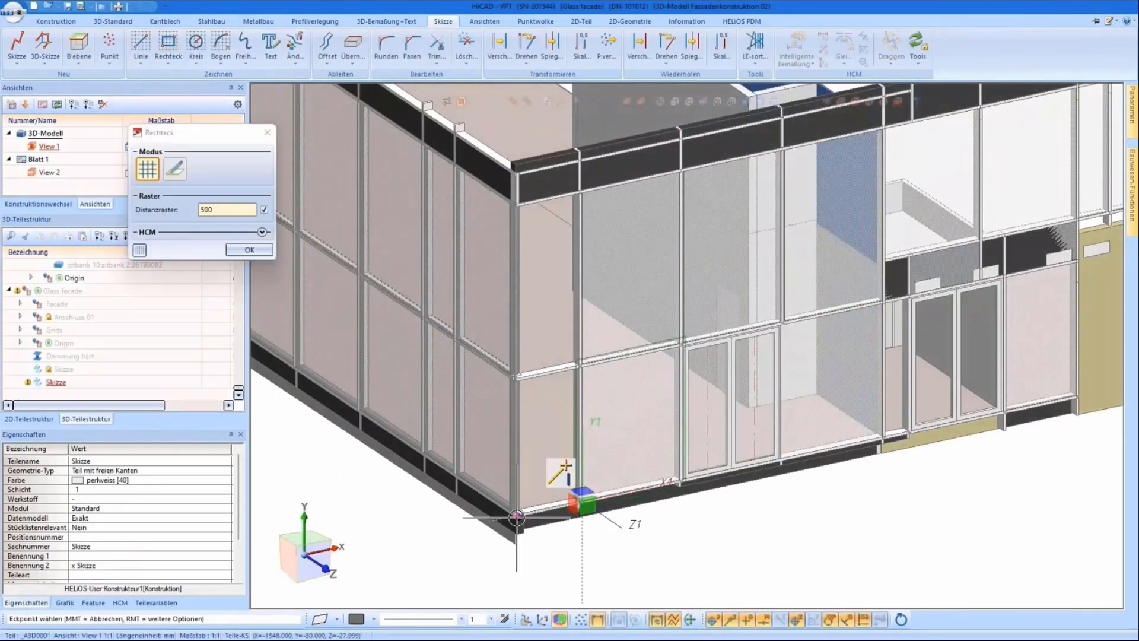
pyautogui.click(515, 520)
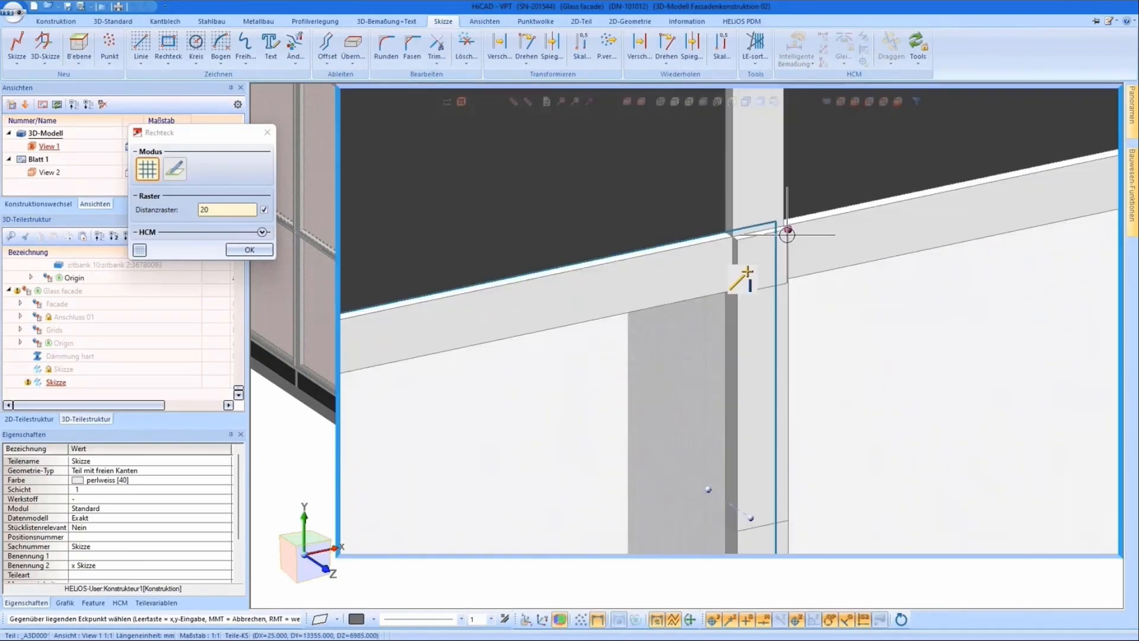
pyautogui.click(787, 235)
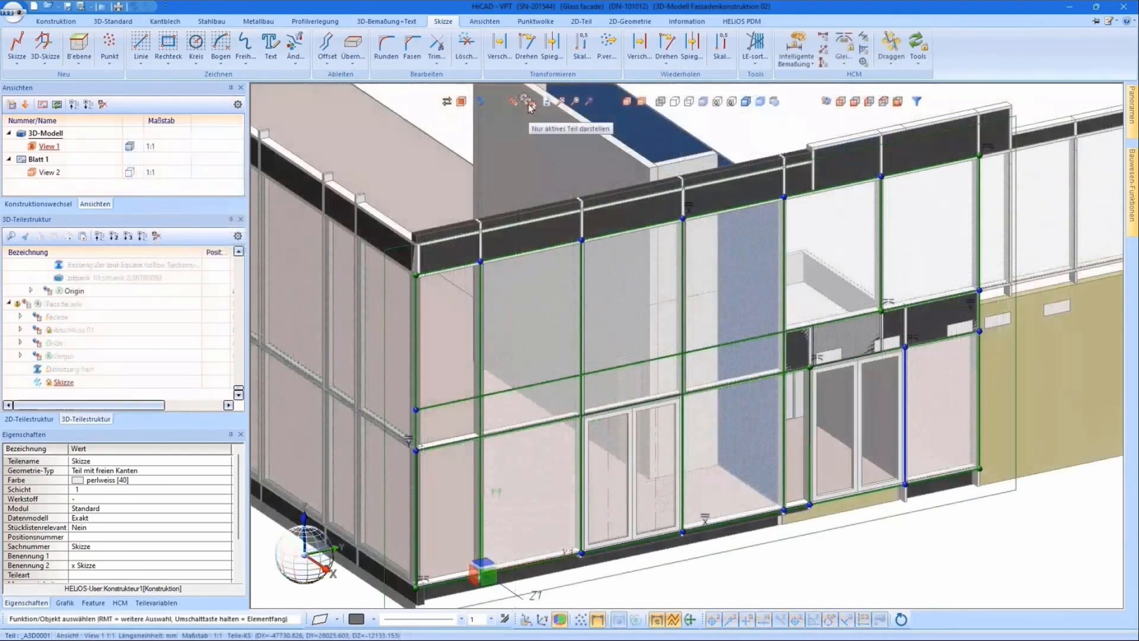
pyautogui.click(529, 104)
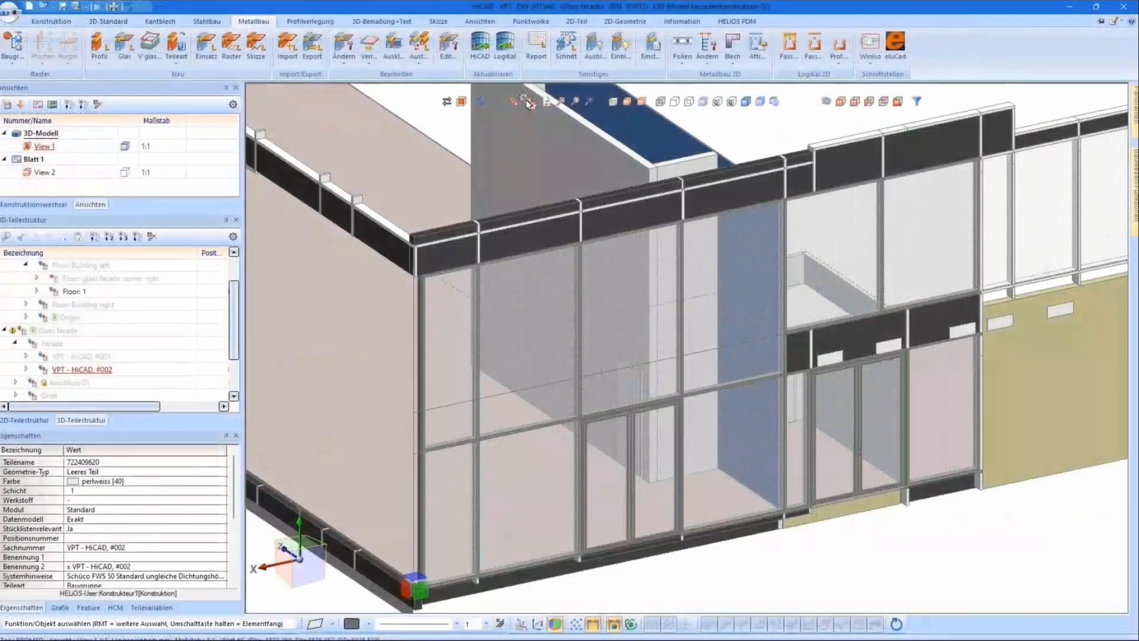
# - Display only the active facade assembly VPT - HiCAD, #002 and view it from different angles
pyautogui.click(527, 101)
pyautogui.moveTo(629, 367); pyautogui.dragTo(711, 421, button='middle')
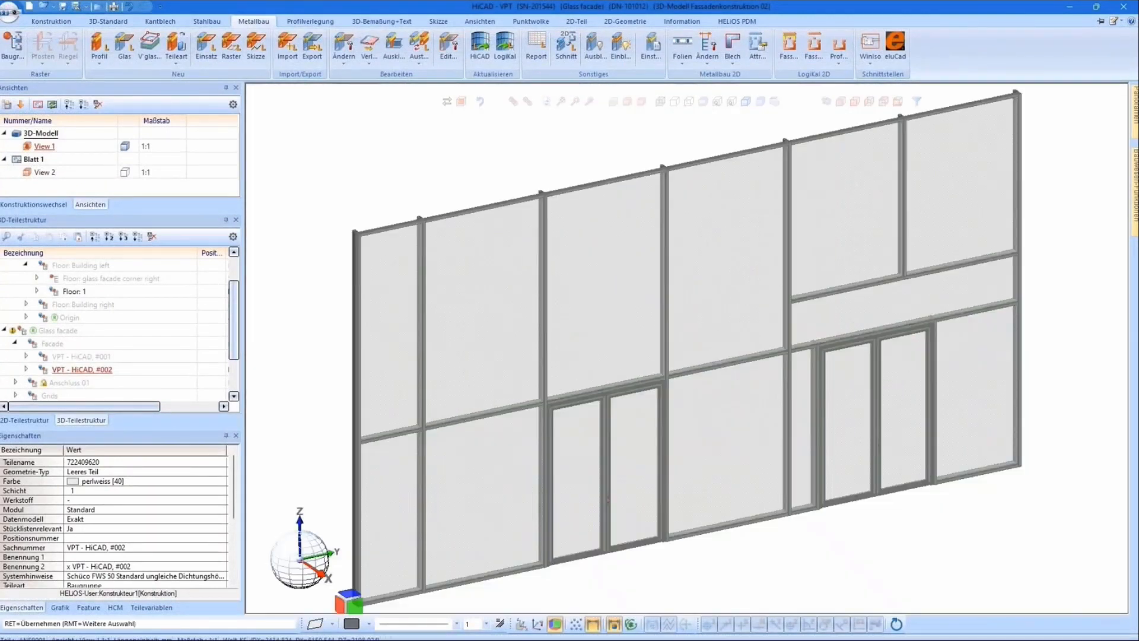
pyautogui.moveTo(749, 411); pyautogui.dragTo(646, 417, button='middle')
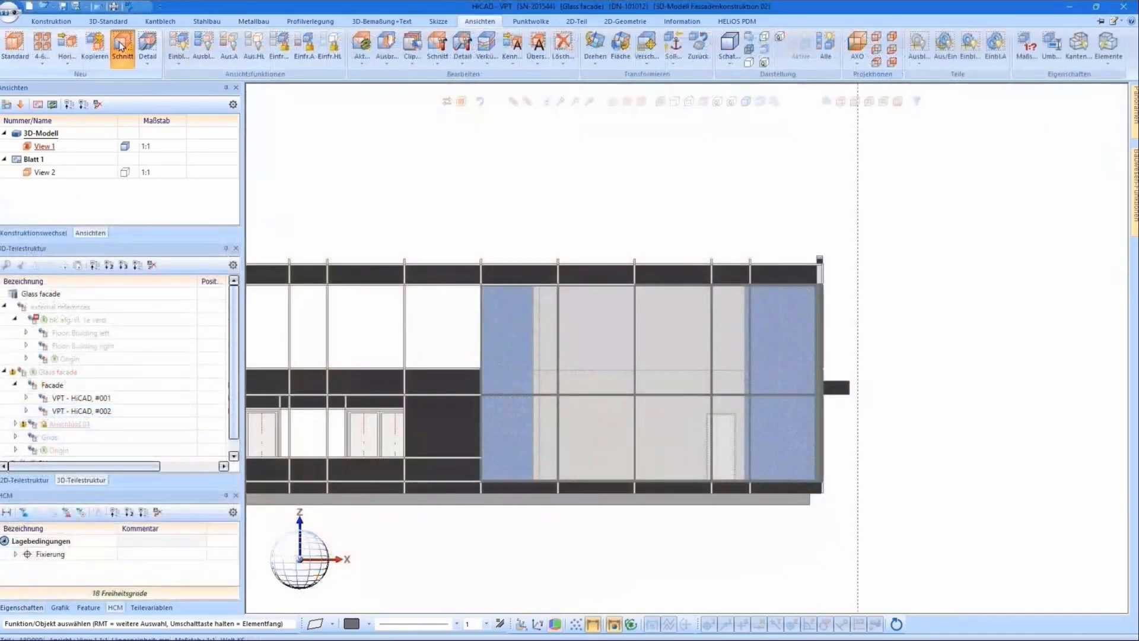
# - Create a horizontal section view through the glass facade corner and insert the Eckpaneel part from the Gebäudeplanung catalogue
pyautogui.click(120, 46)
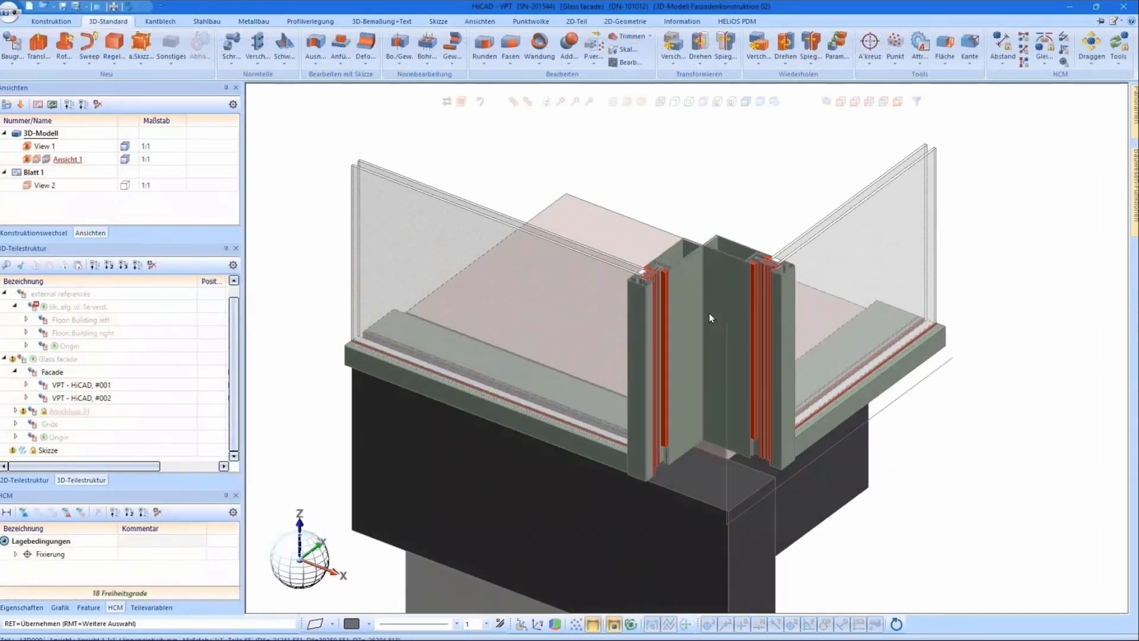
pyautogui.moveTo(710, 313); pyautogui.dragTo(685, 319, button='middle')
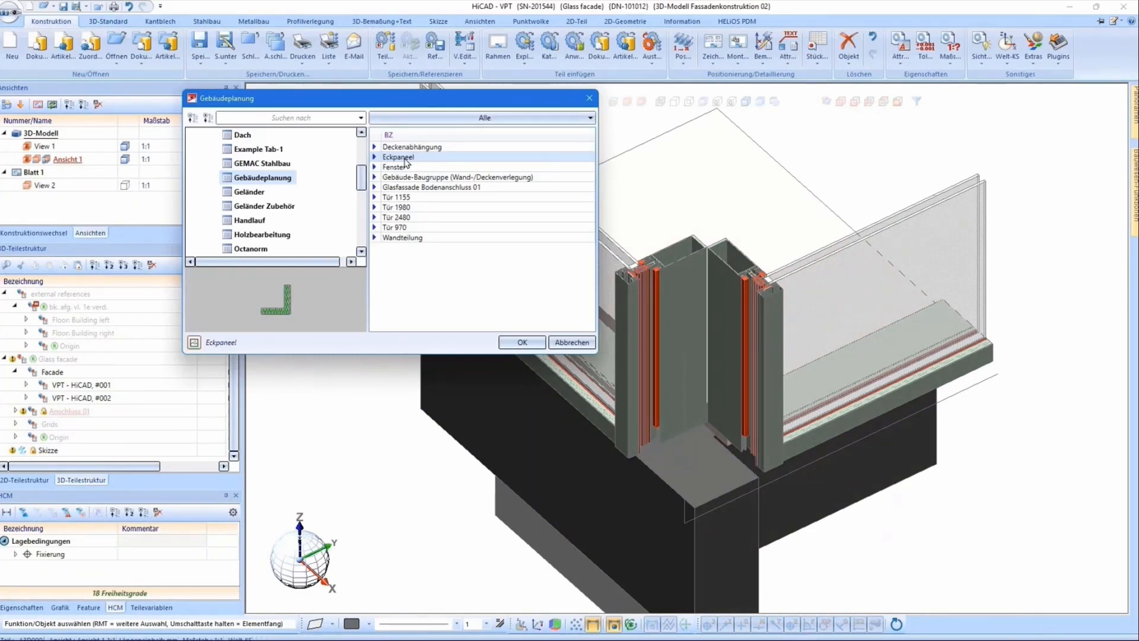
pyautogui.click(517, 342)
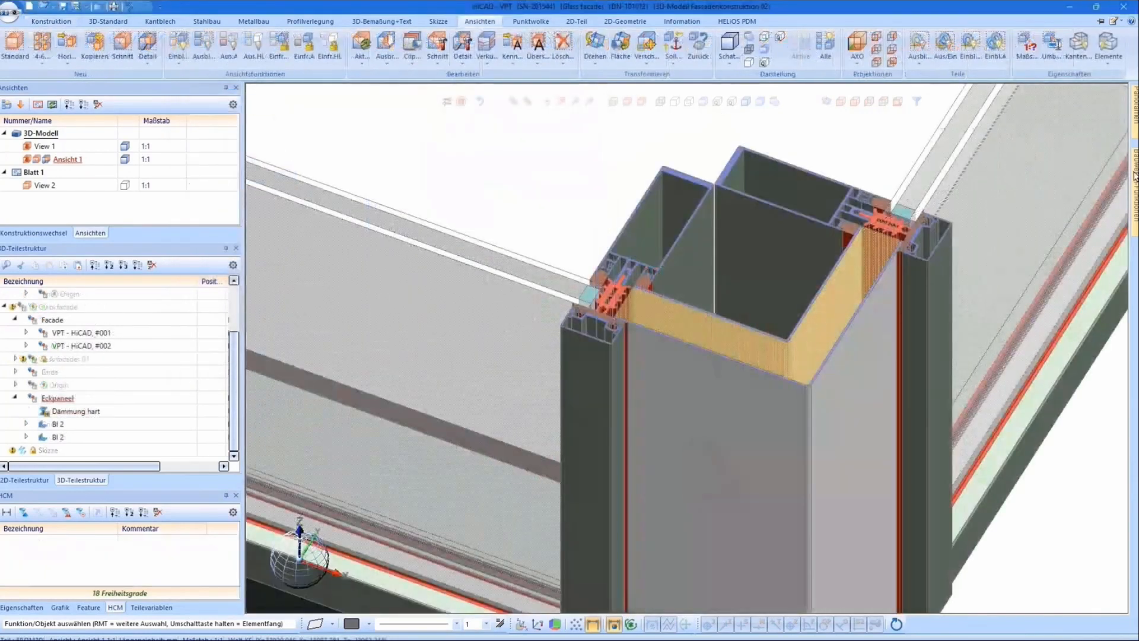
# - Fill the facade corner cavity with soft insulation using Dämmung aus Querschnitt, and display the section view shaded with edges
pyautogui.click(1134, 175)
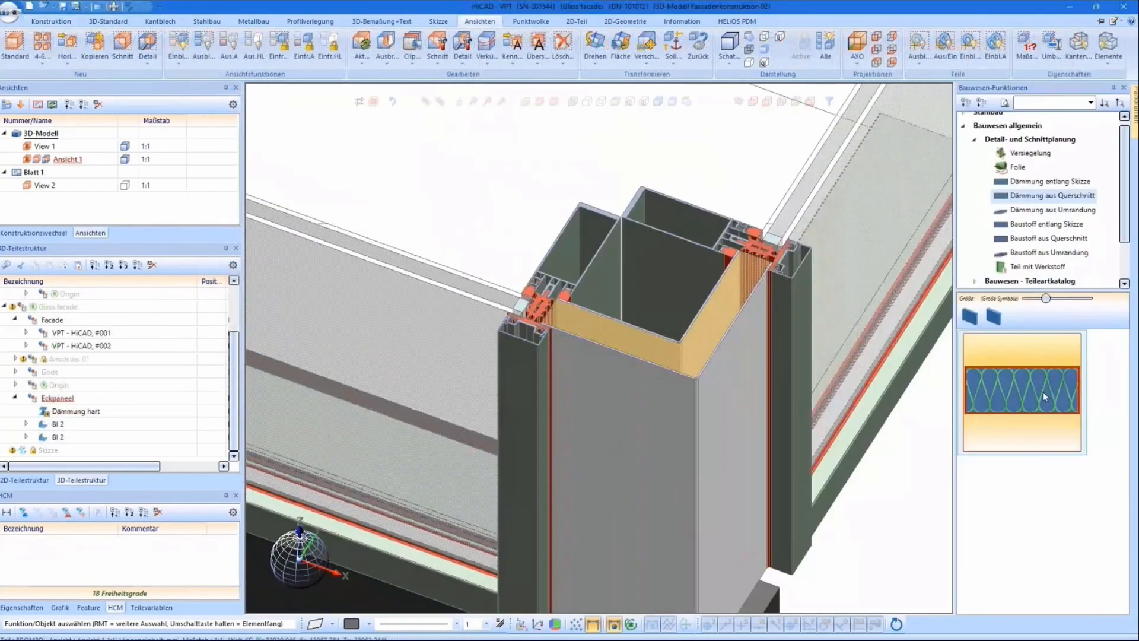
pyautogui.click(1010, 389)
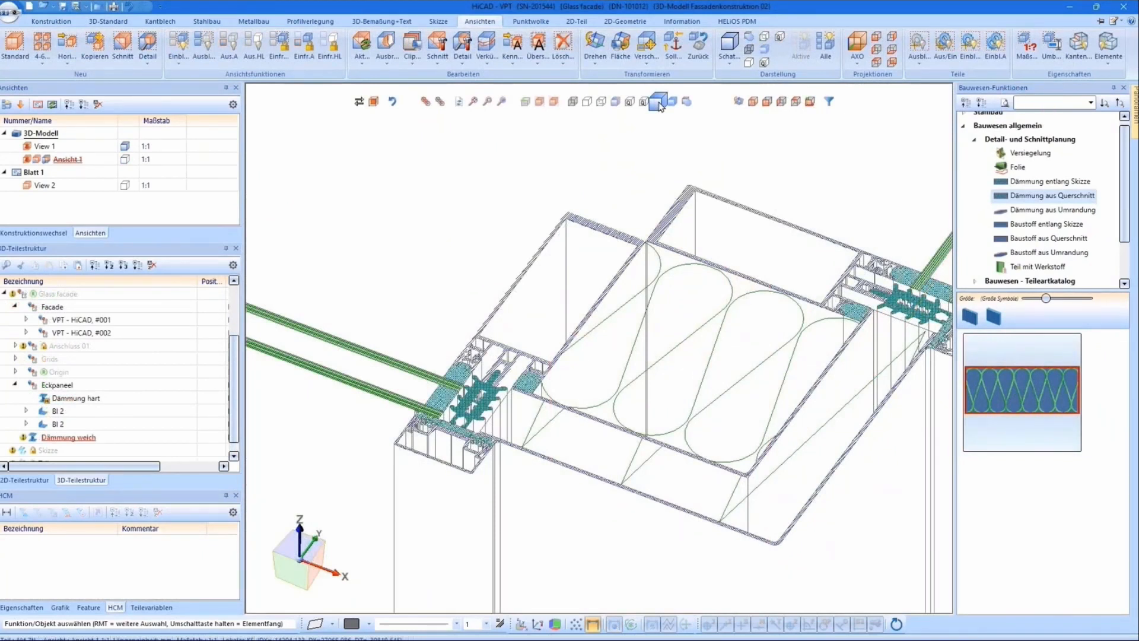
pyautogui.click(660, 105)
pyautogui.moveTo(686, 356); pyautogui.dragTo(759, 353, button='middle')
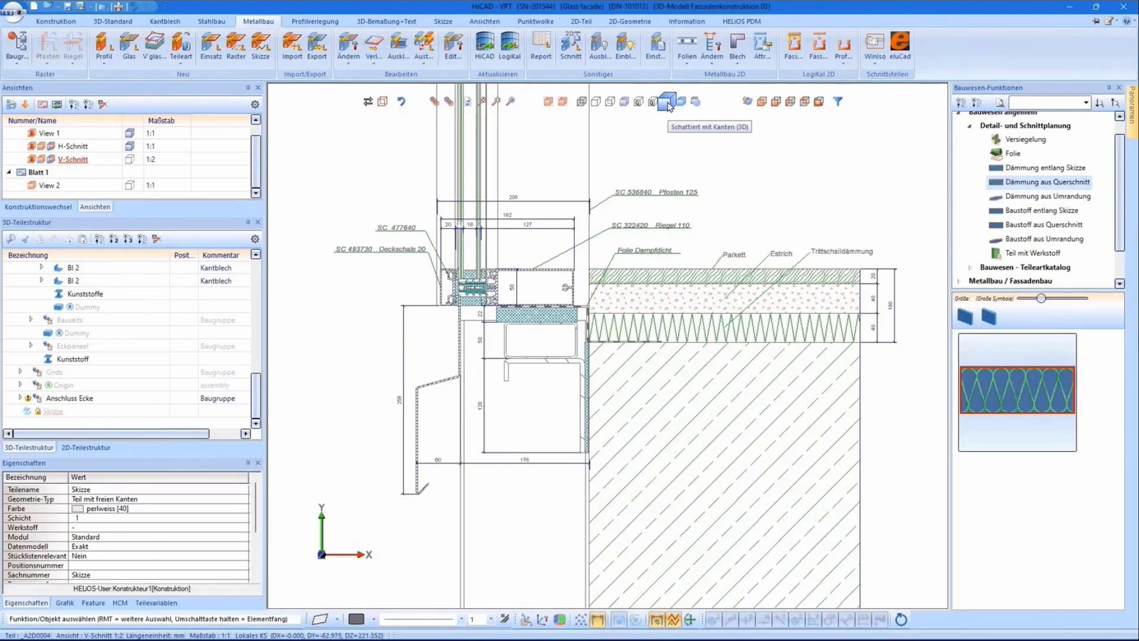
# - Display the dimensioned vertical section V-Schnitt of the facade shaded with edges
pyautogui.click(668, 102)
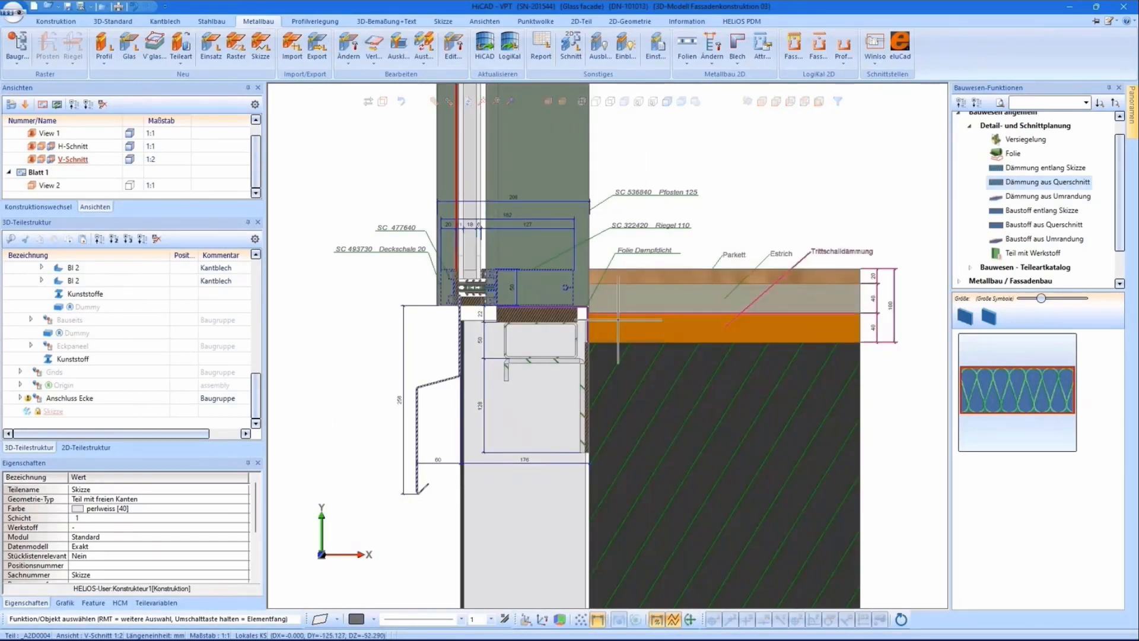
pyautogui.moveTo(589, 342); pyautogui.dragTo(628, 359, button='middle')
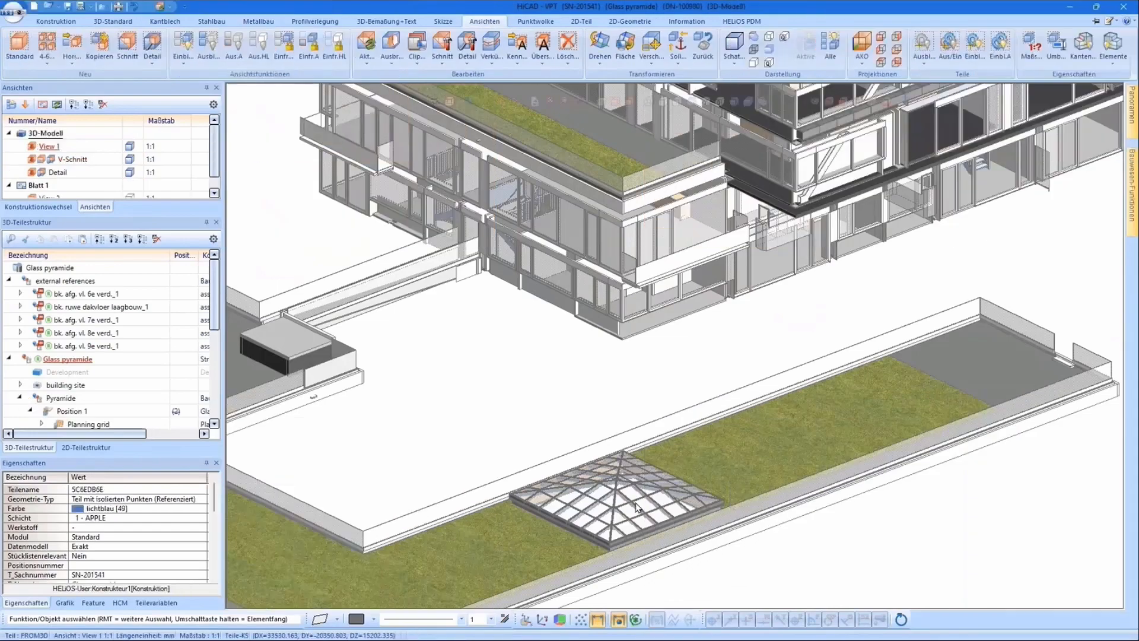
# - Examine the glass pyramid's construction in the overall model and in its vertical section
pyautogui.moveTo(637, 508); pyautogui.dragTo(561, 500, button='middle')
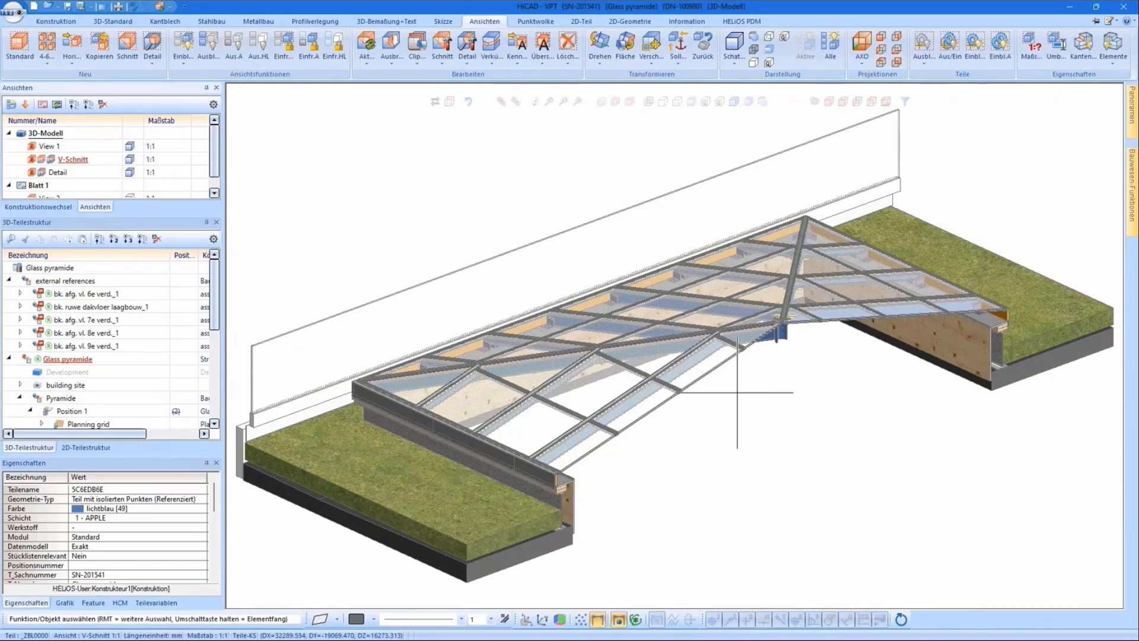
pyautogui.moveTo(756, 393); pyautogui.dragTo(1014, 291)
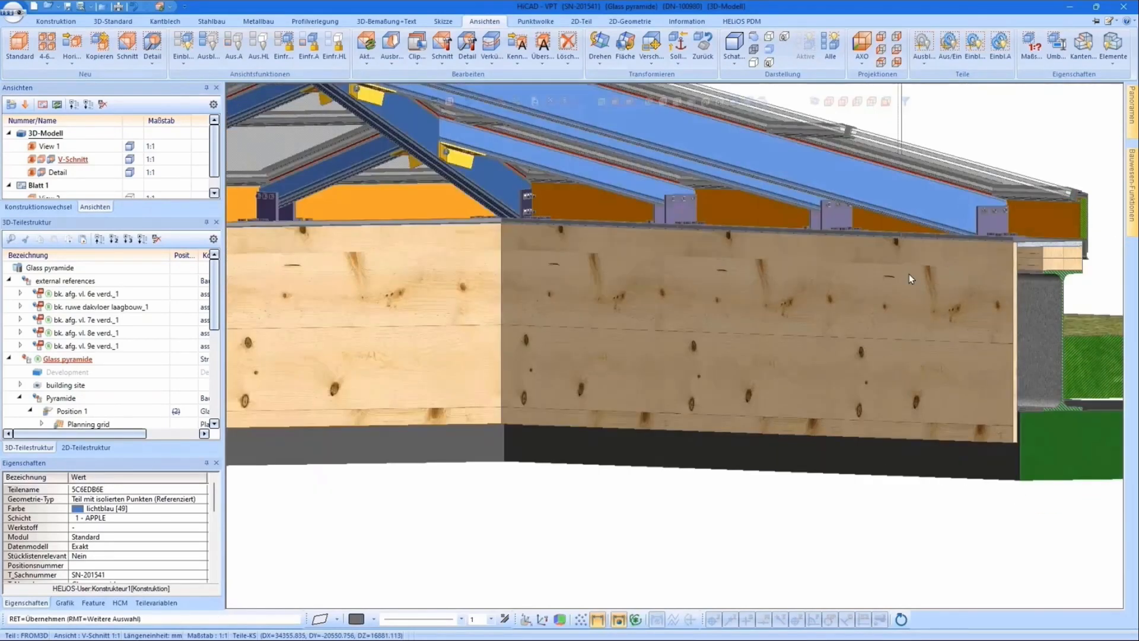
pyautogui.moveTo(909, 274); pyautogui.dragTo(899, 260, button='middle')
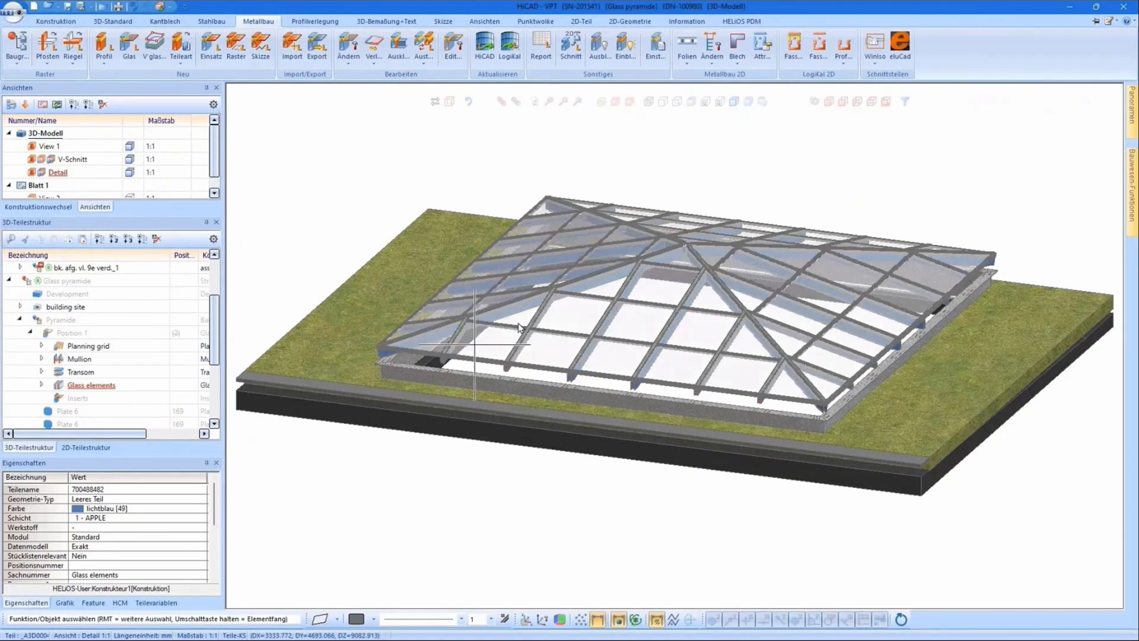
# - Place a Befestigungskonsole (1410) at the pyramid rafter's foot on the concrete curb, and open its Verschraubungen settings
pyautogui.moveTo(475, 344); pyautogui.dragTo(654, 284, button='middle')
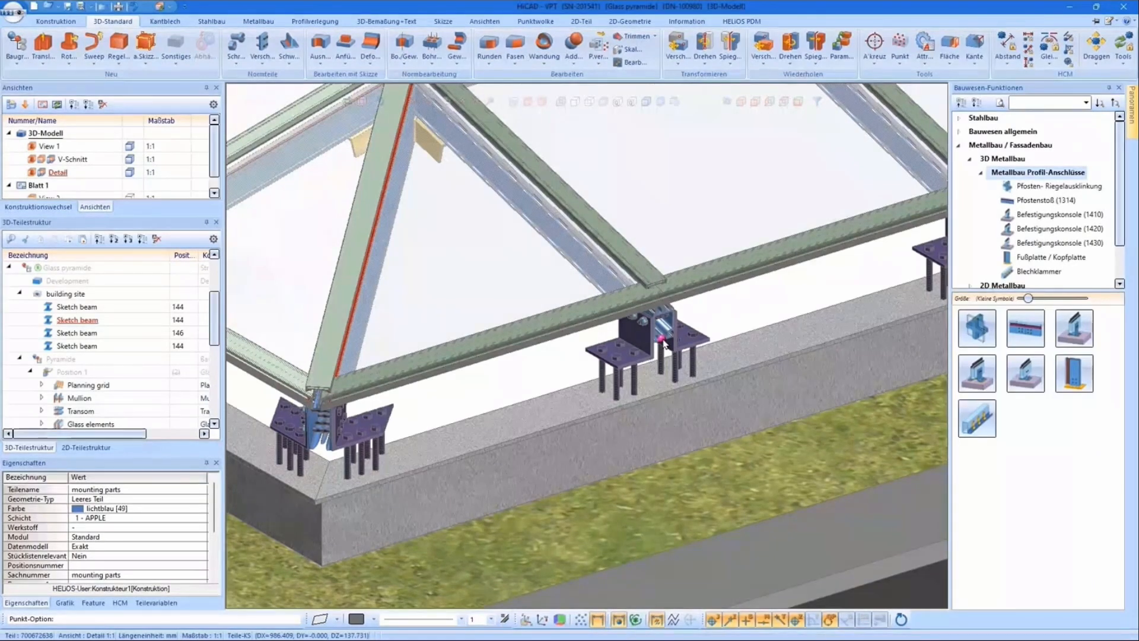
pyautogui.click(663, 343)
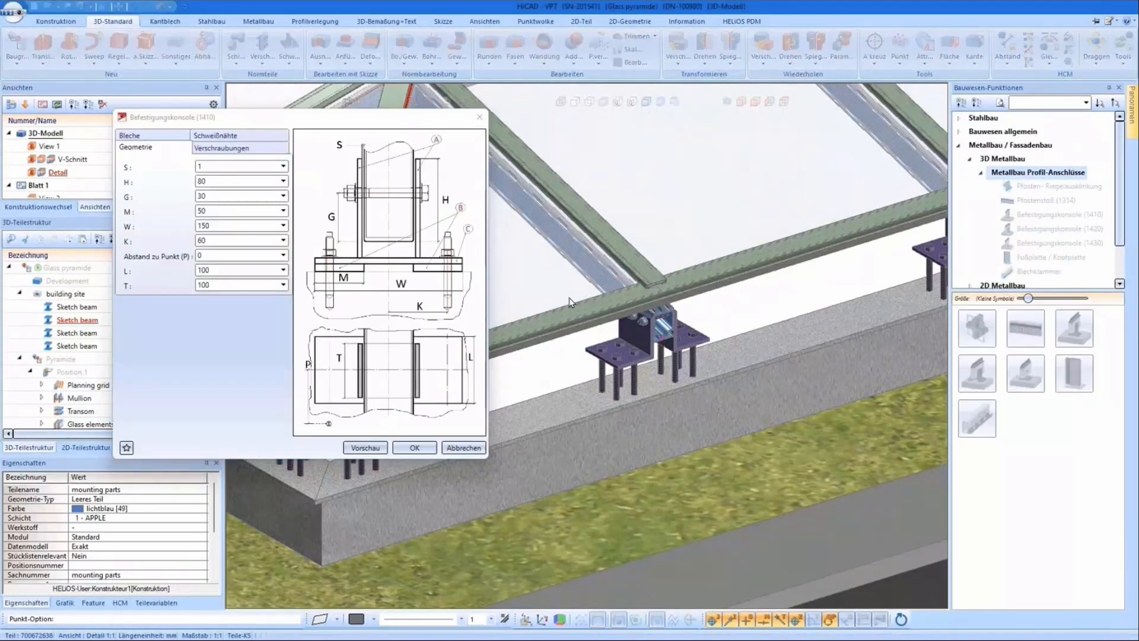
pyautogui.click(240, 151)
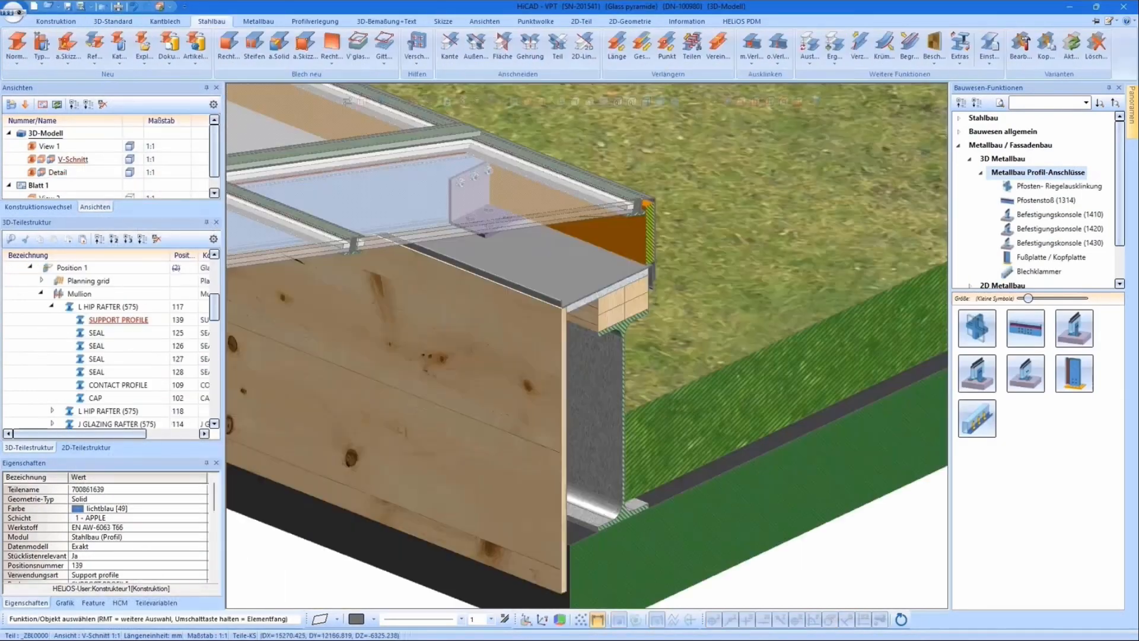
pyautogui.moveTo(618, 291); pyautogui.dragTo(524, 292, button='middle')
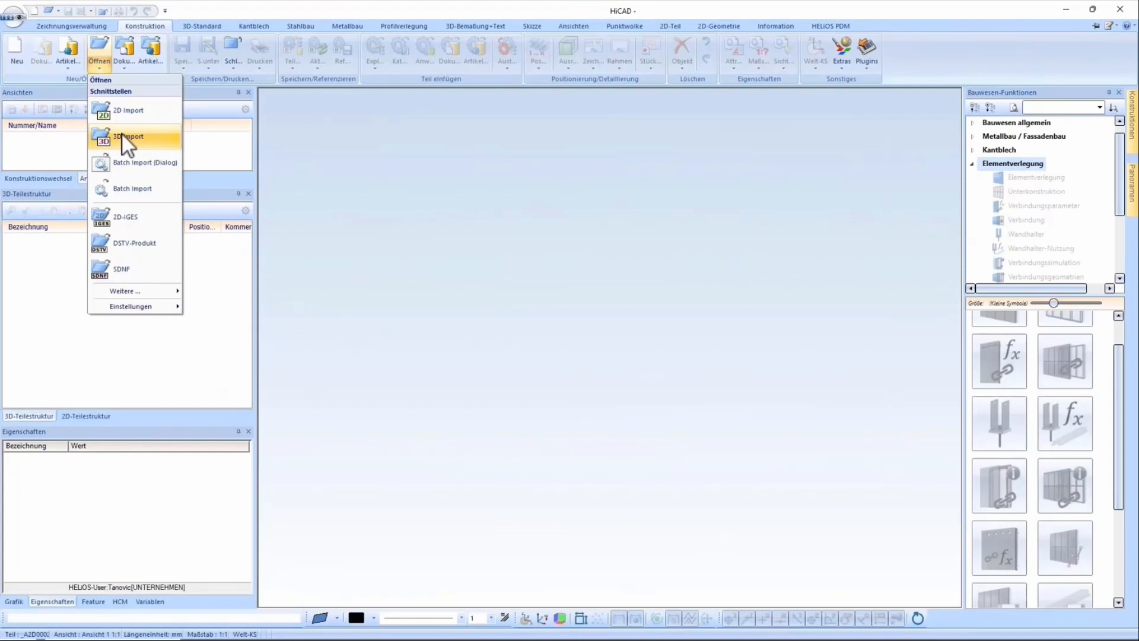
# - Start a 3D import of the IFC file 180075 Het Platform Fase 2 VPT.IFC, with the file type limited to IFC-Dateien
pyautogui.click(122, 136)
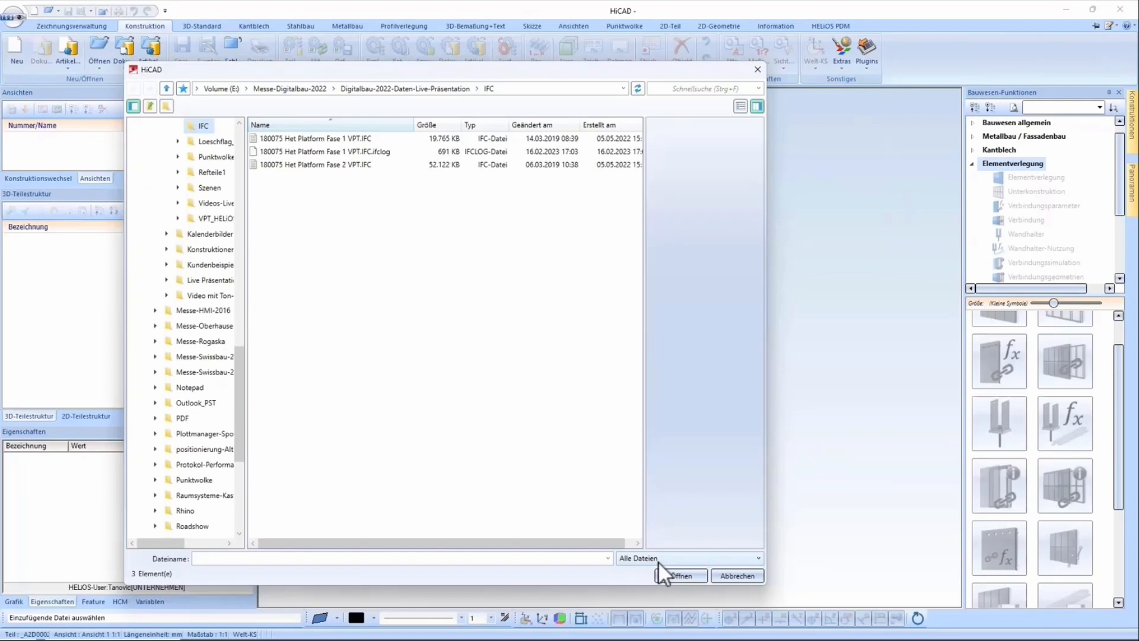
pyautogui.click(658, 561)
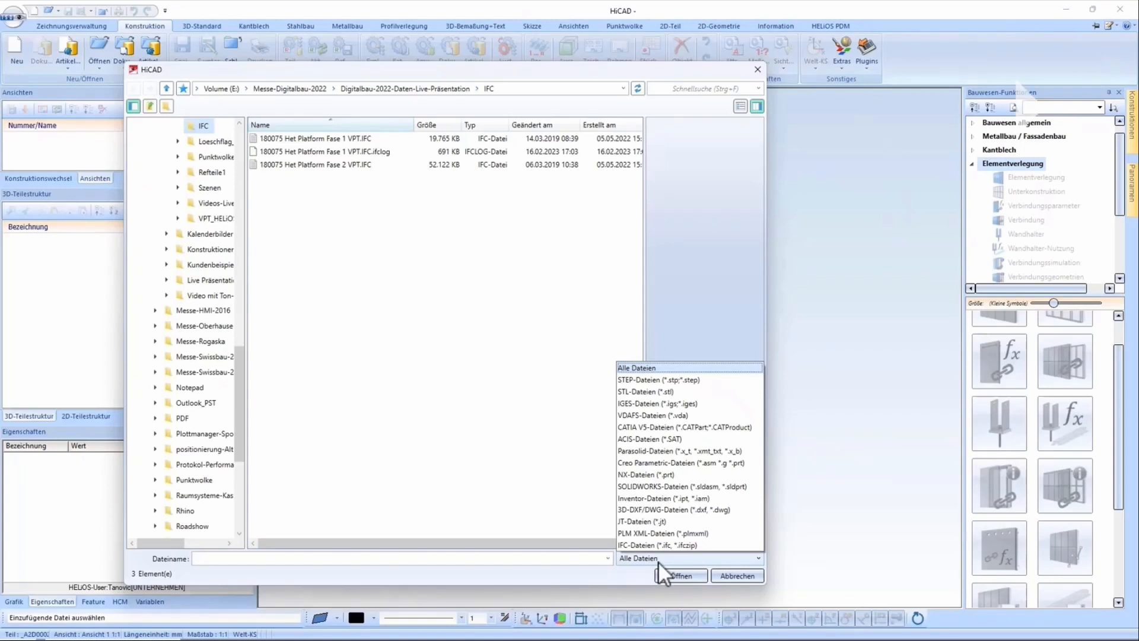
pyautogui.click(661, 546)
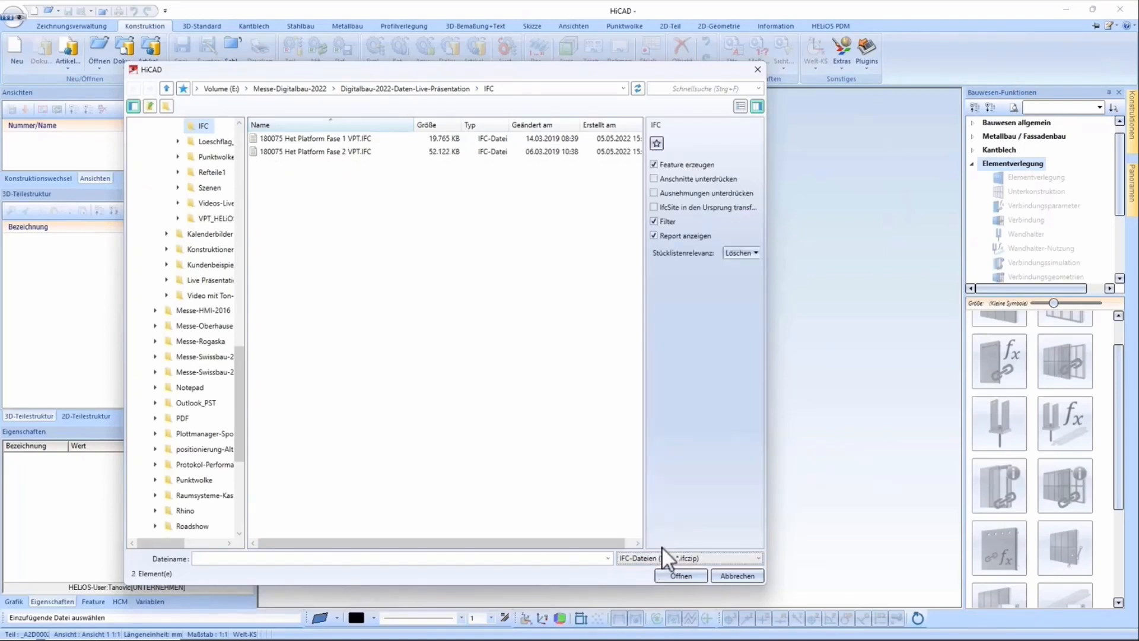
pyautogui.click(323, 152)
pyautogui.doubleClick(323, 152)
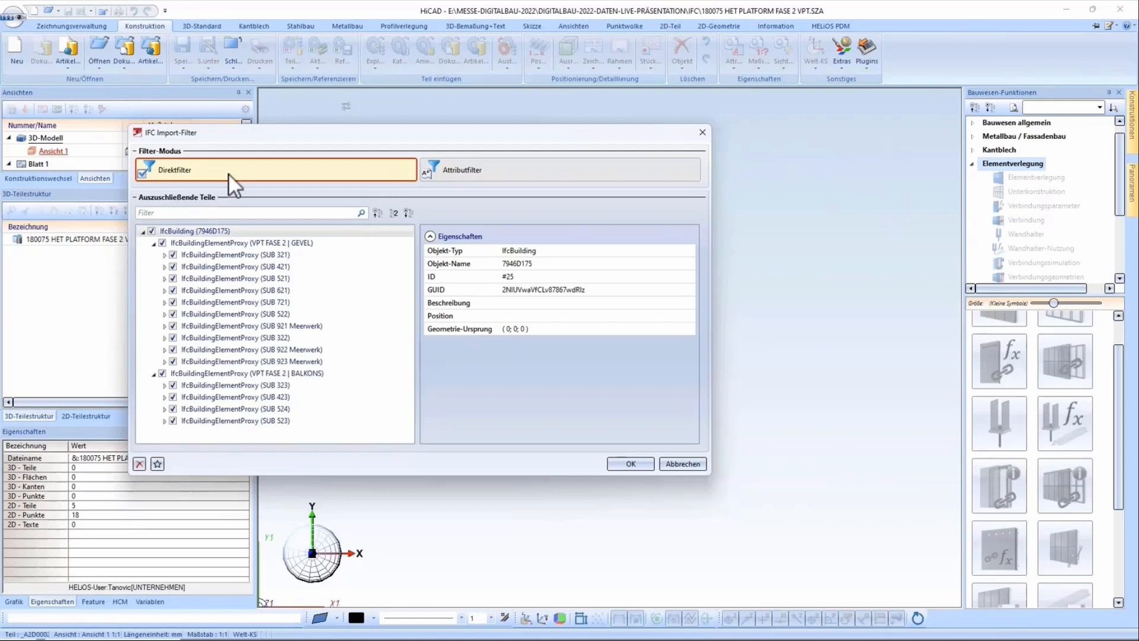
# - Examine the building elements under SUB 321, SUB 323 and SUB 322 in the IFC import's Direktfilter
pyautogui.click(166, 255)
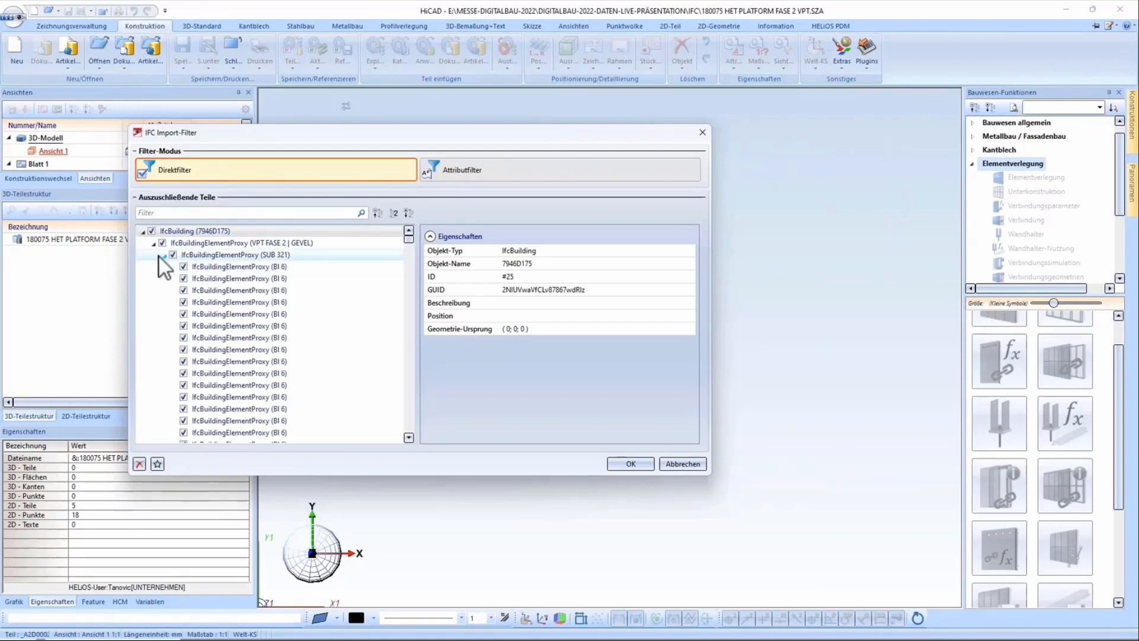
pyautogui.click(165, 255)
pyautogui.click(166, 386)
pyautogui.click(166, 385)
pyautogui.click(166, 338)
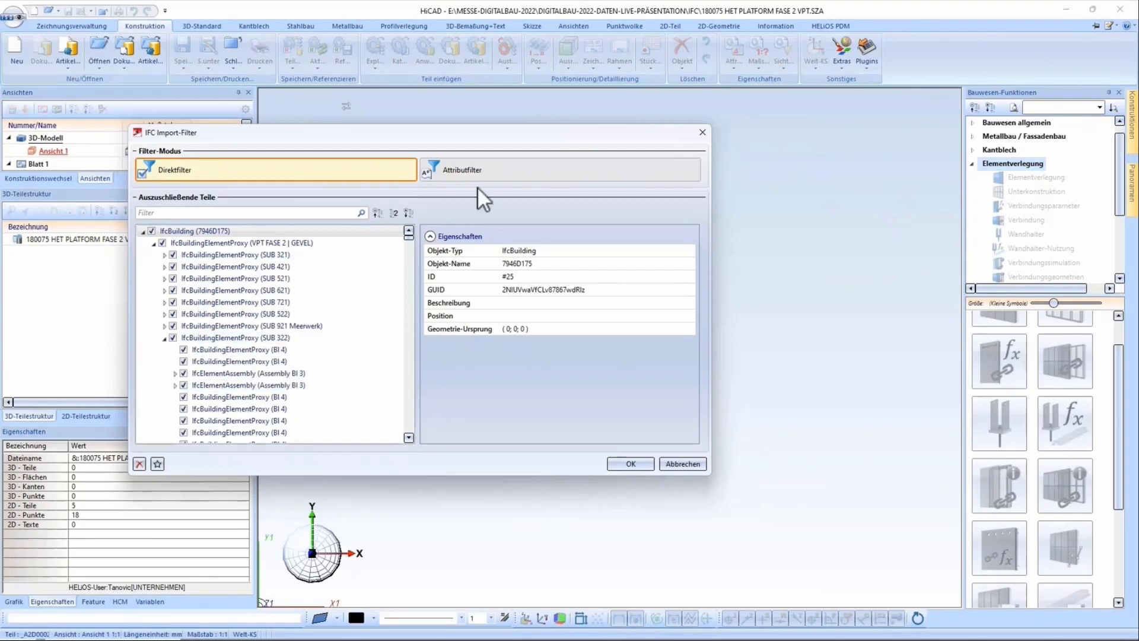
# - Examine the Attributfilter's rule attributes and the elements under SUB 721, and return to the Direktfilter
pyautogui.click(483, 172)
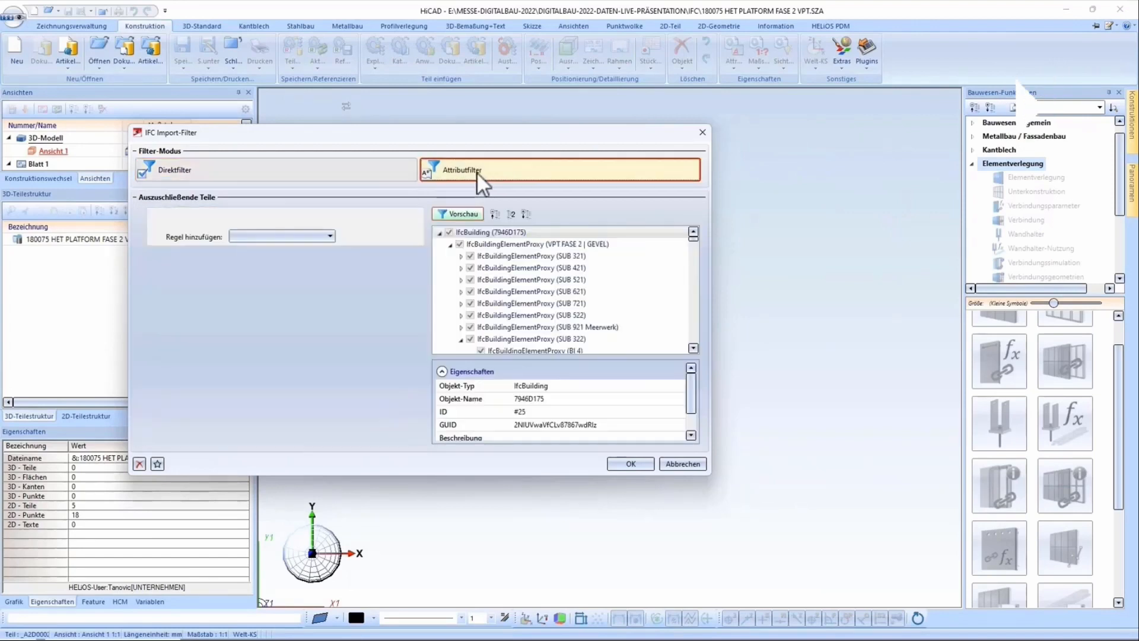
pyautogui.click(330, 236)
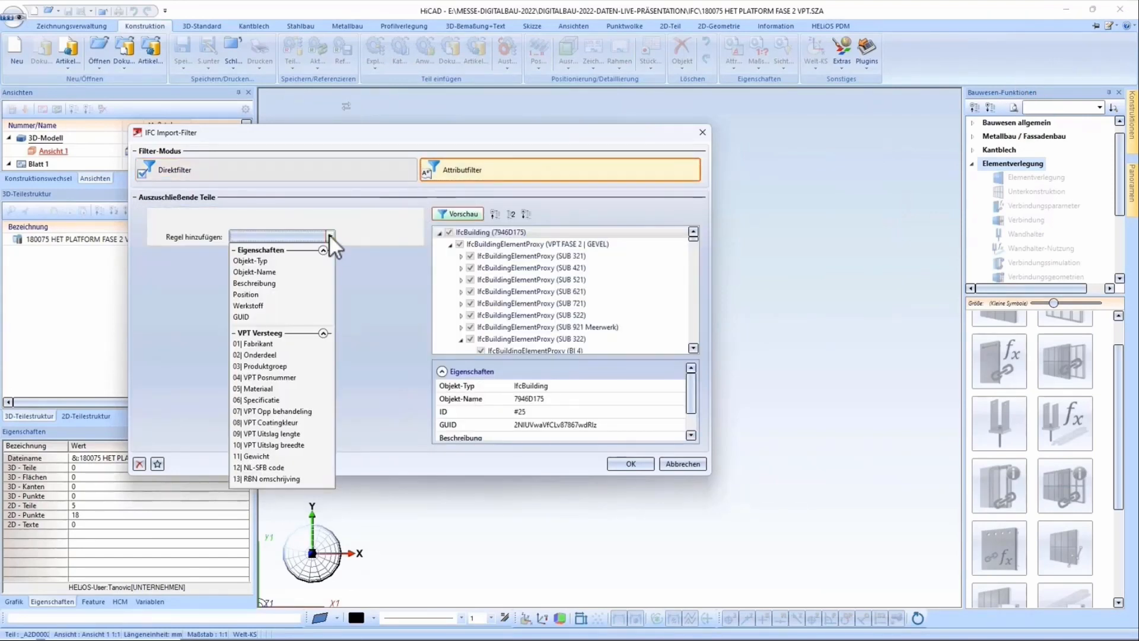
pyautogui.click(330, 235)
pyautogui.click(461, 305)
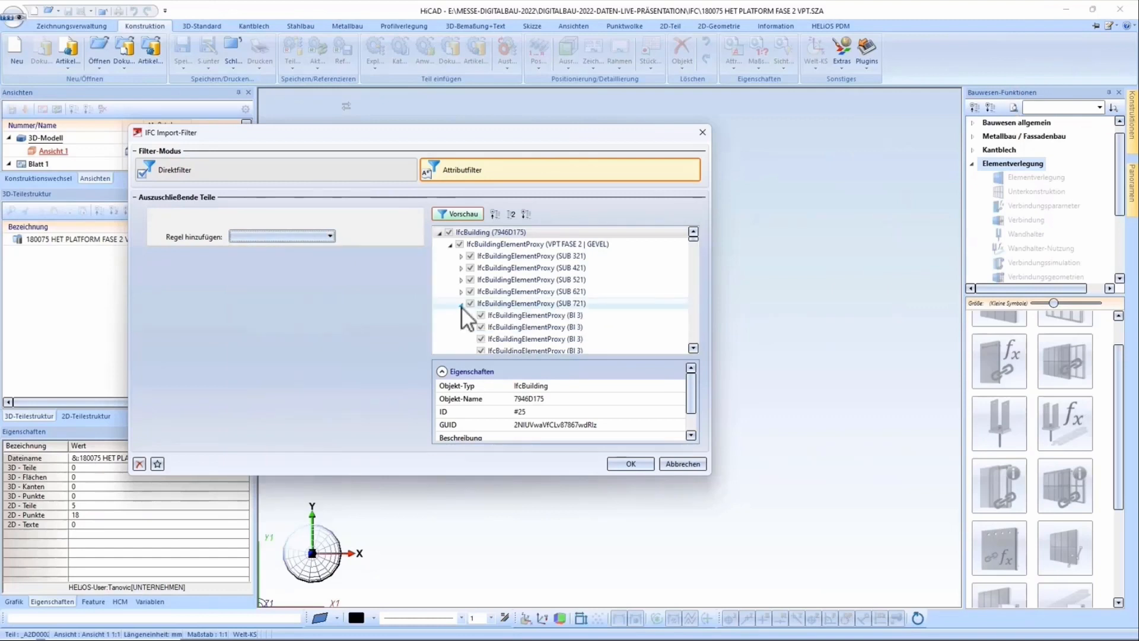
pyautogui.click(215, 171)
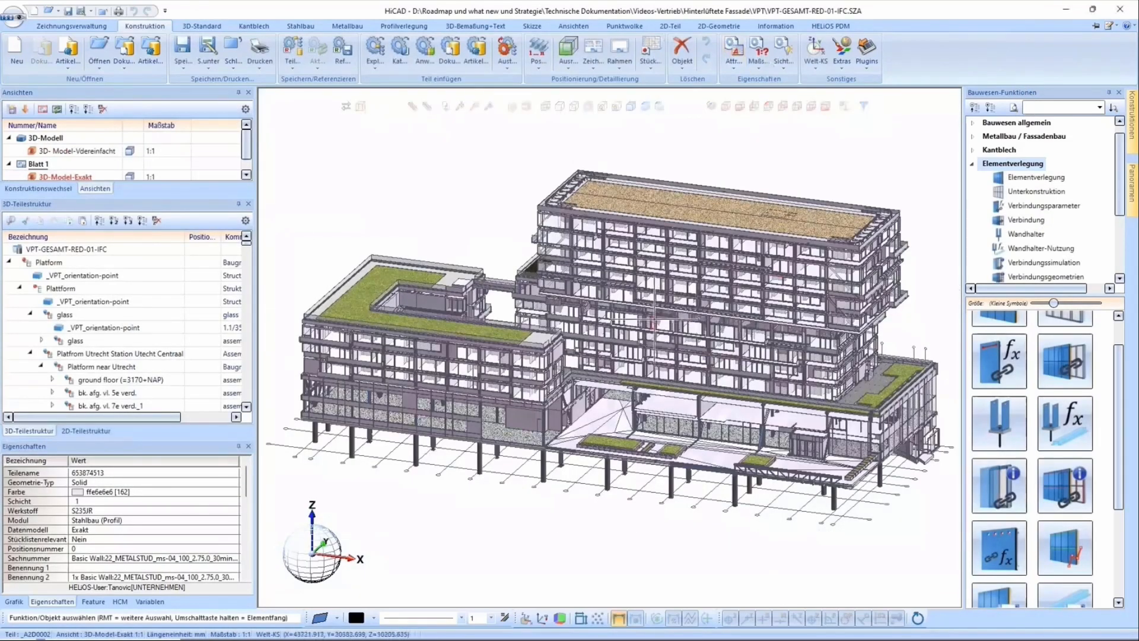
# - Examine the imported Platform building as a whole, and the floor assembly bk. afg. vl. 5e verd. on its own and in close-up
pyautogui.click(651, 319)
pyautogui.moveTo(651, 318)
pyautogui.mouseDown(button='middle')
pyautogui.moveTo(537, 332)
pyautogui.moveTo(639, 321)
pyautogui.mouseUp(button='middle')
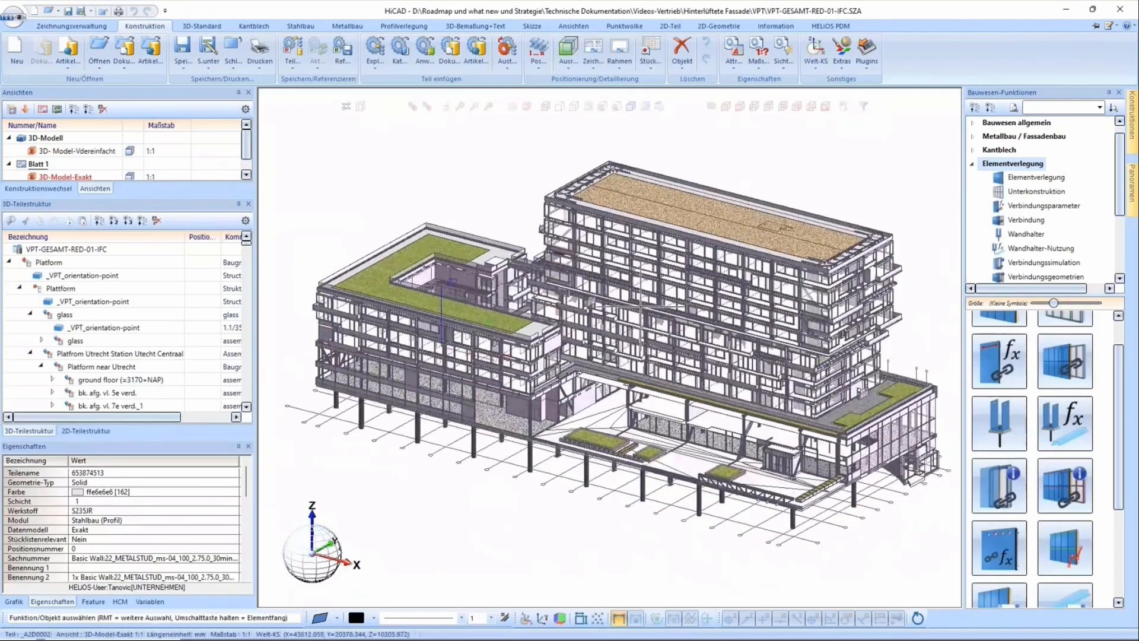
pyautogui.click(91, 355)
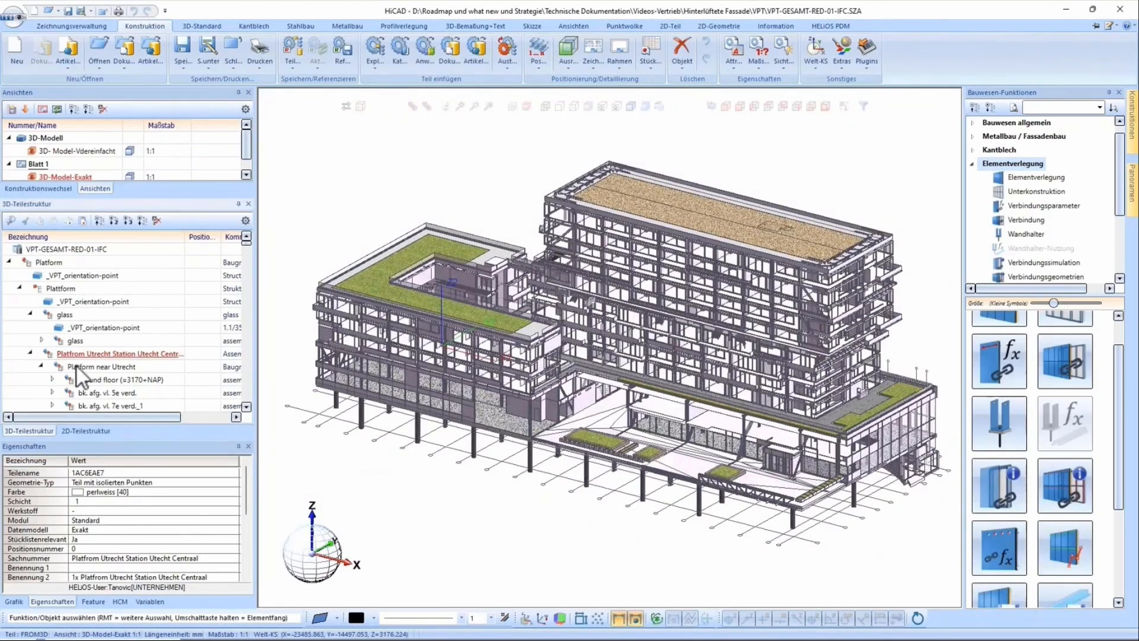
pyautogui.click(107, 393)
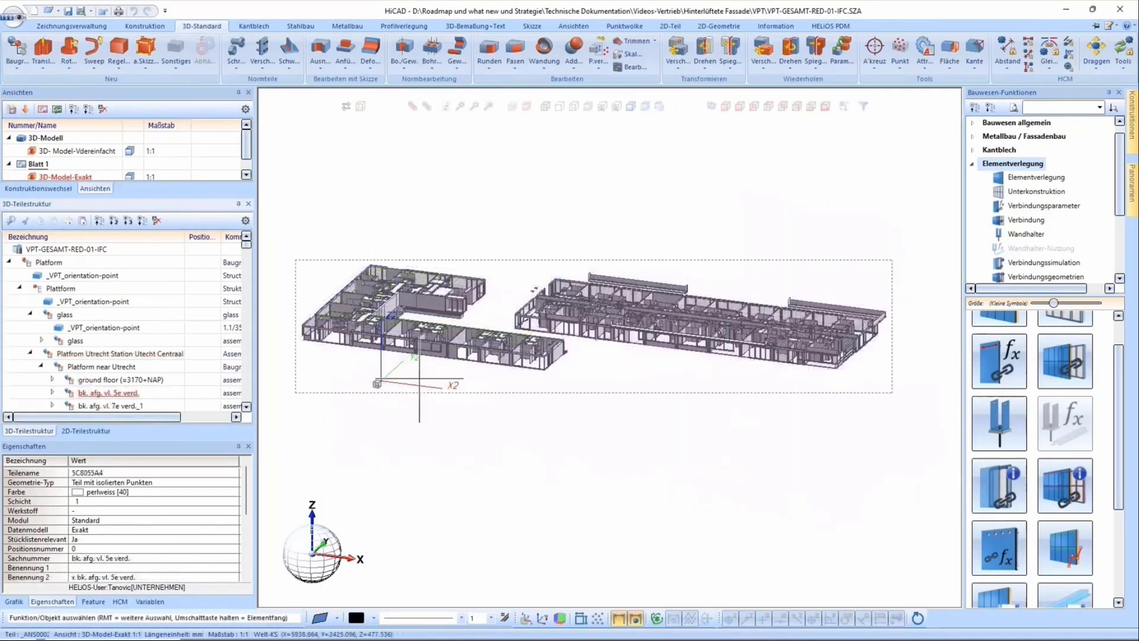
pyautogui.moveTo(436, 341); pyautogui.dragTo(436, 347, button='middle')
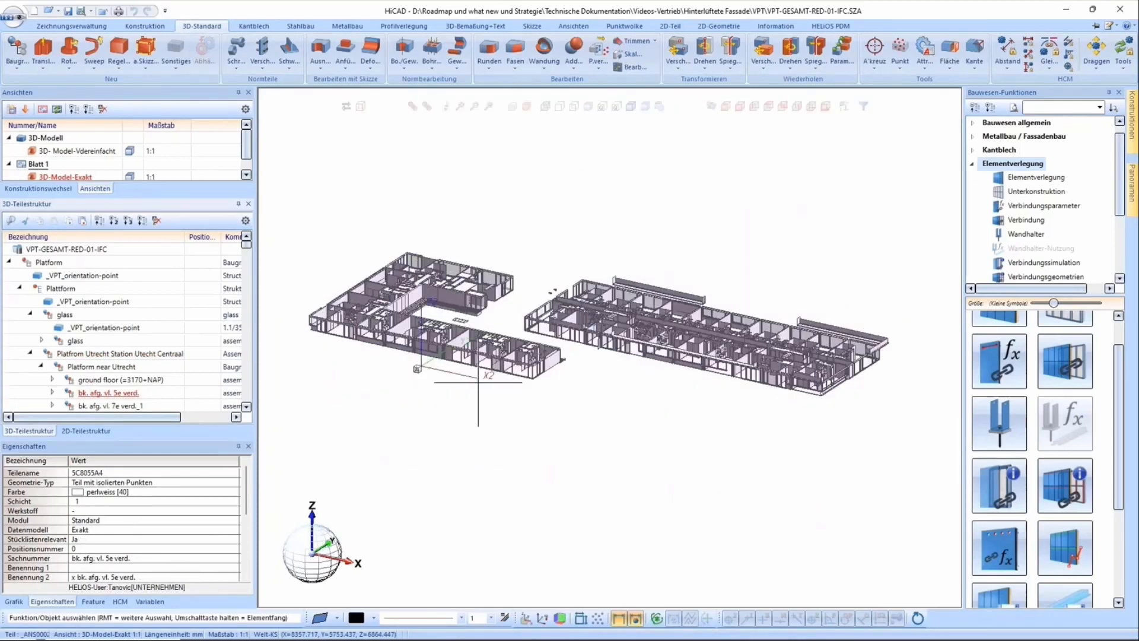
pyautogui.click(525, 376)
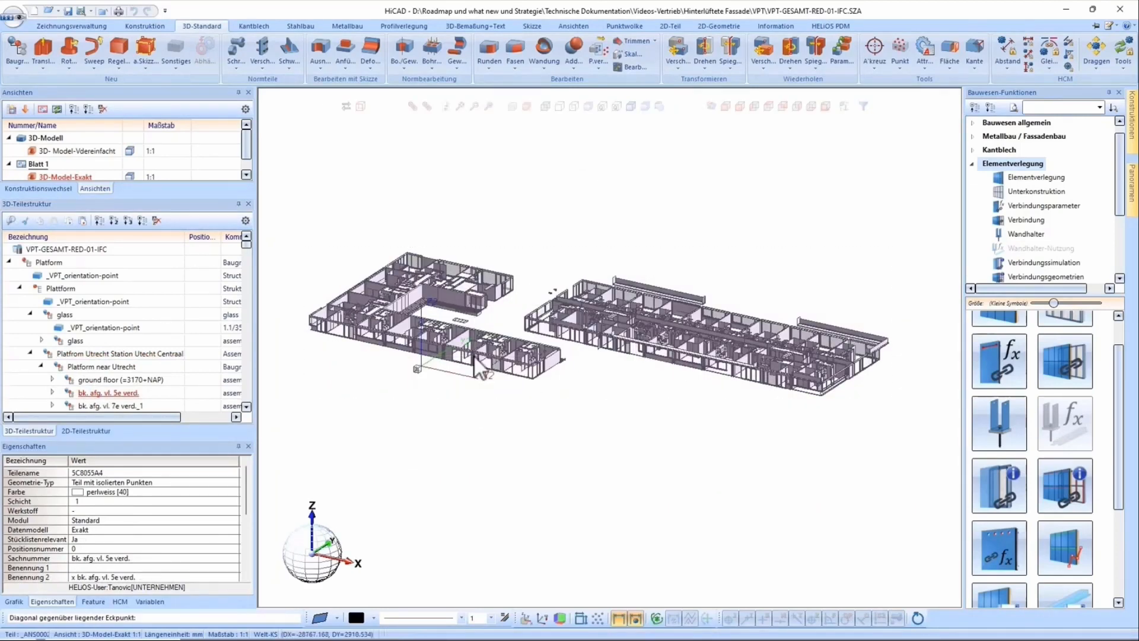
pyautogui.click(475, 356)
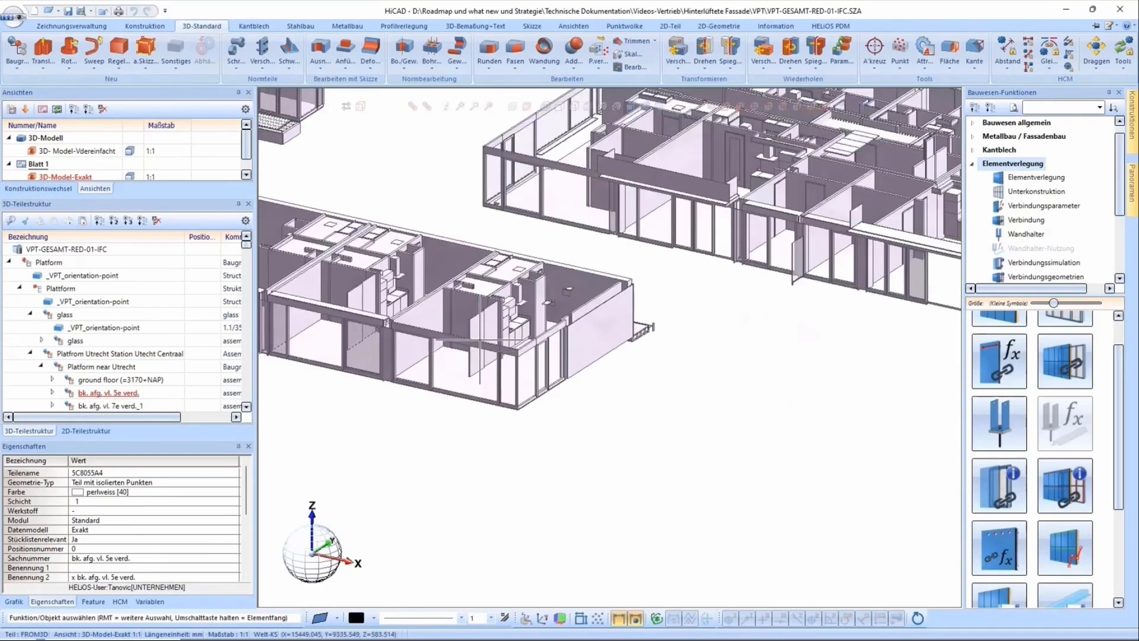
pyautogui.click(459, 105)
# - Examine the steel columns, beams and trusses of the Substructure assembly and its Undefined subassembly
pyautogui.scroll(-2, 133, 354)
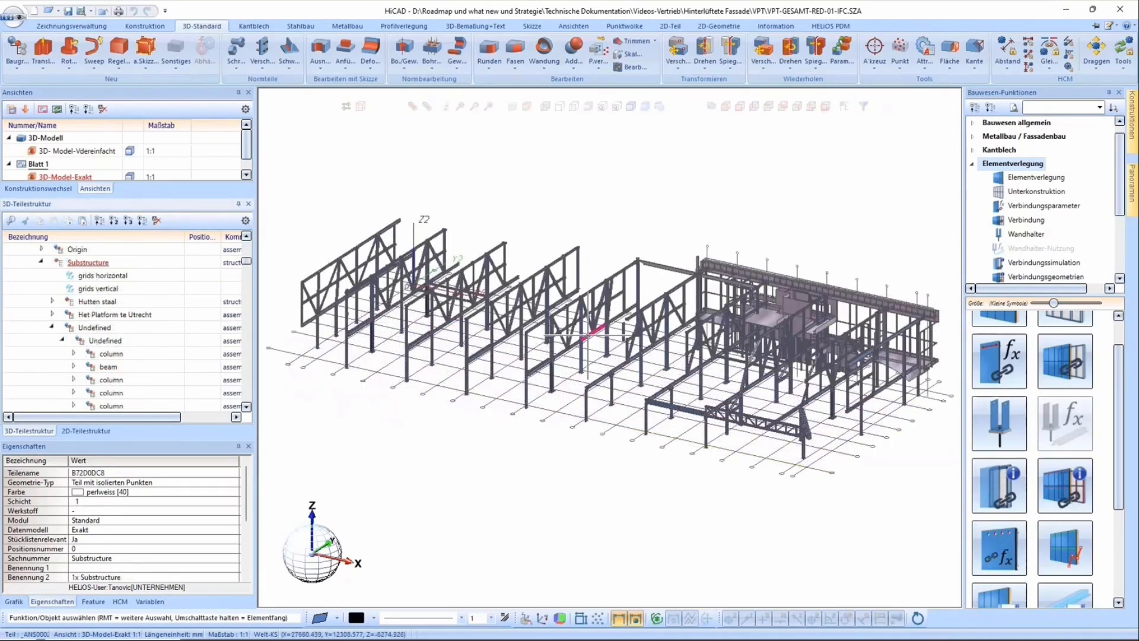
pyautogui.scroll(5, 588, 336)
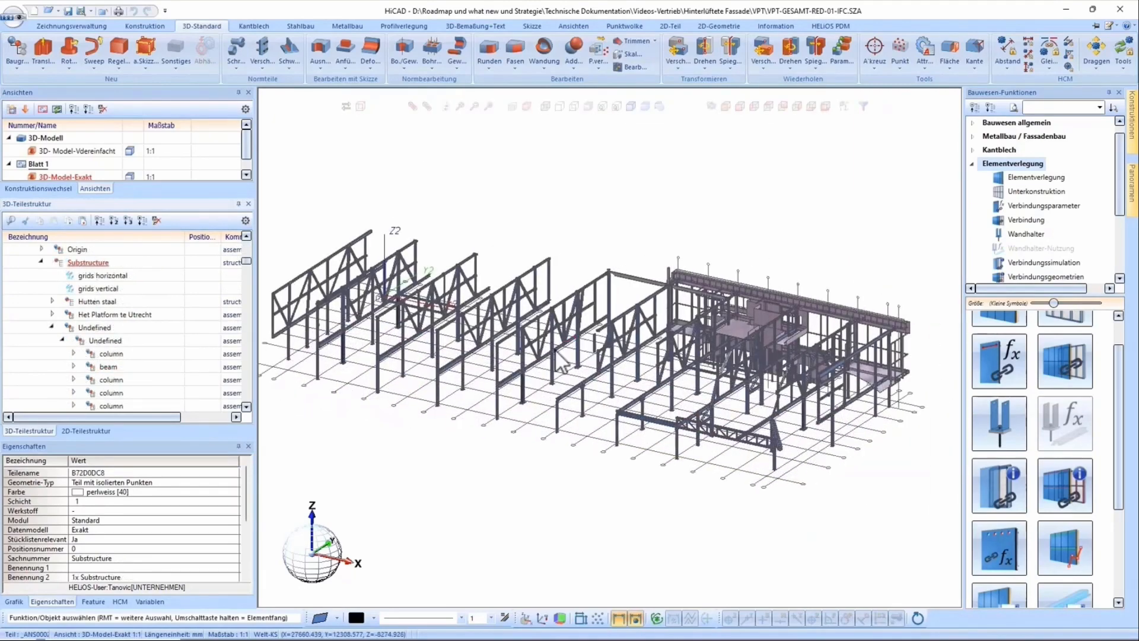
pyautogui.scroll(6, 554, 353)
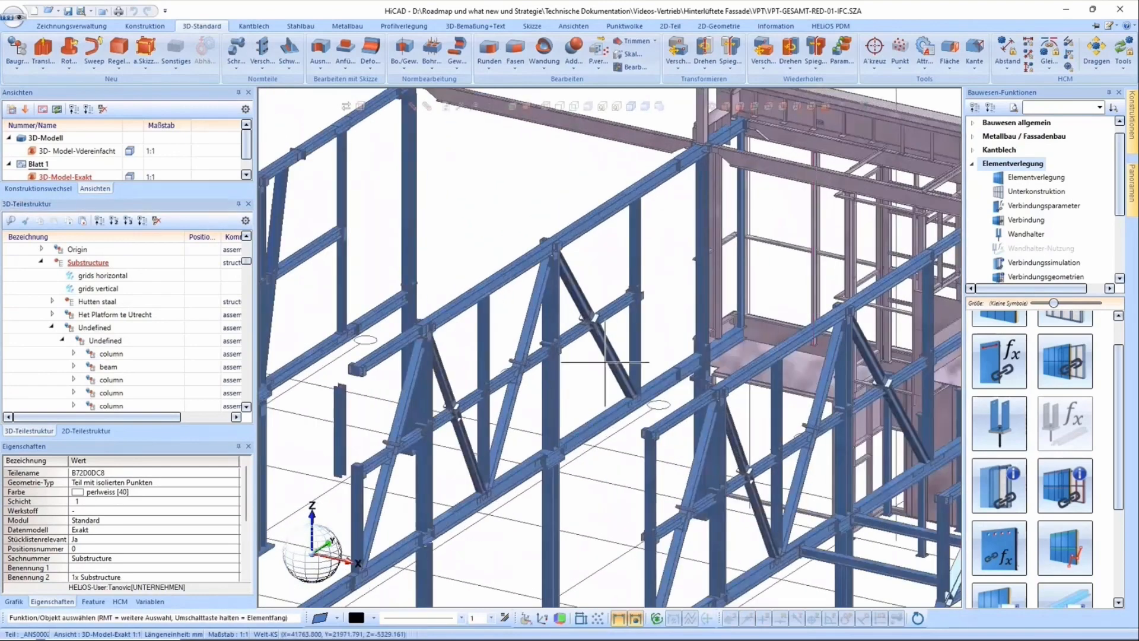
pyautogui.scroll(5, 553, 361)
pyautogui.moveTo(553, 361); pyautogui.dragTo(614, 363, button='middle')
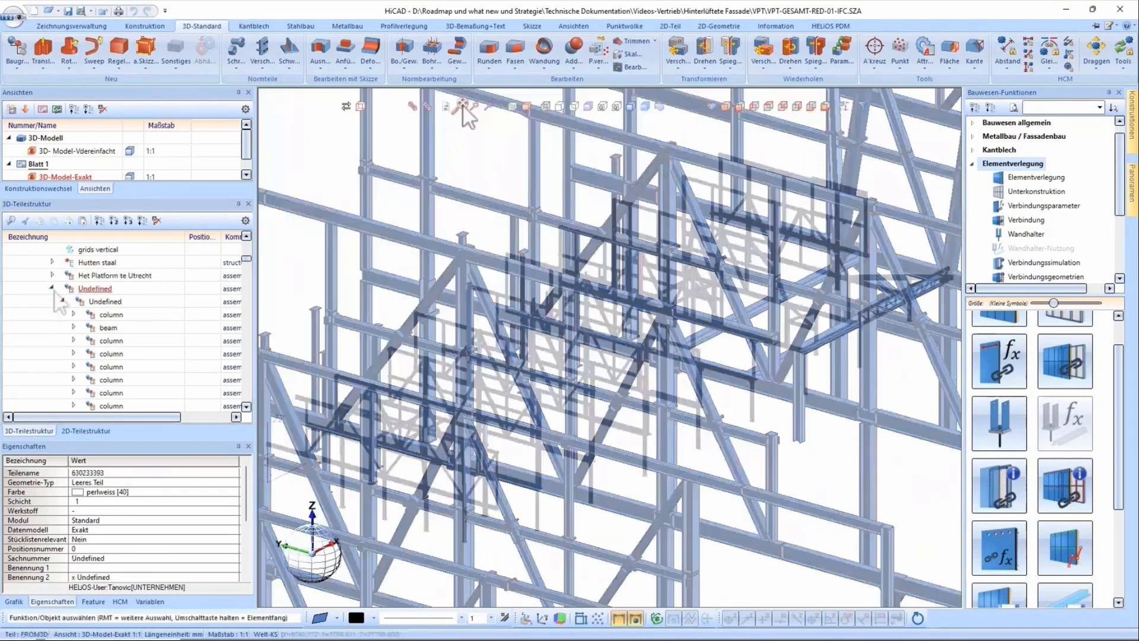
pyautogui.click(52, 290)
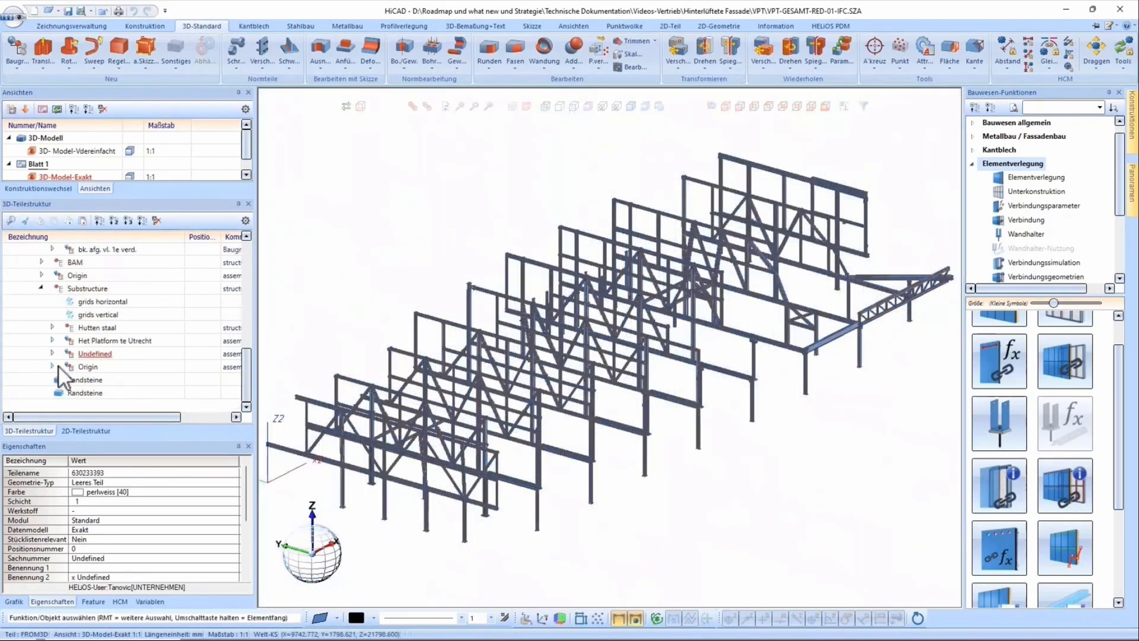
# - Examine the BAM assembly and facade up close, and read the part attributes of a metal stud wall and a system panel
pyautogui.click(76, 262)
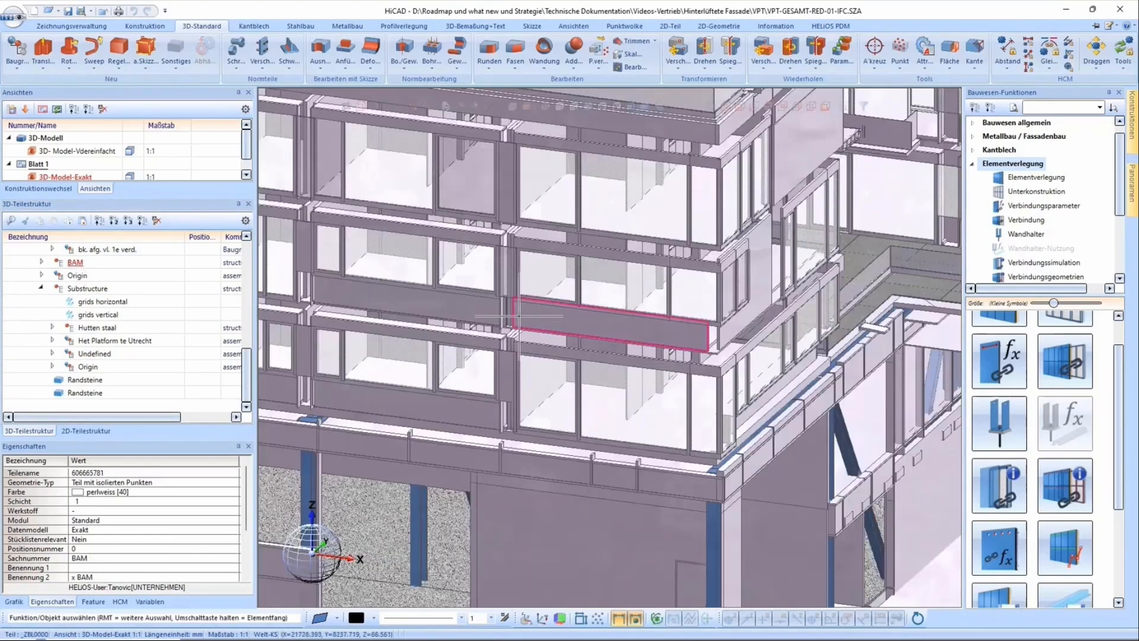
pyautogui.moveTo(519, 316); pyautogui.dragTo(495, 410, button='middle')
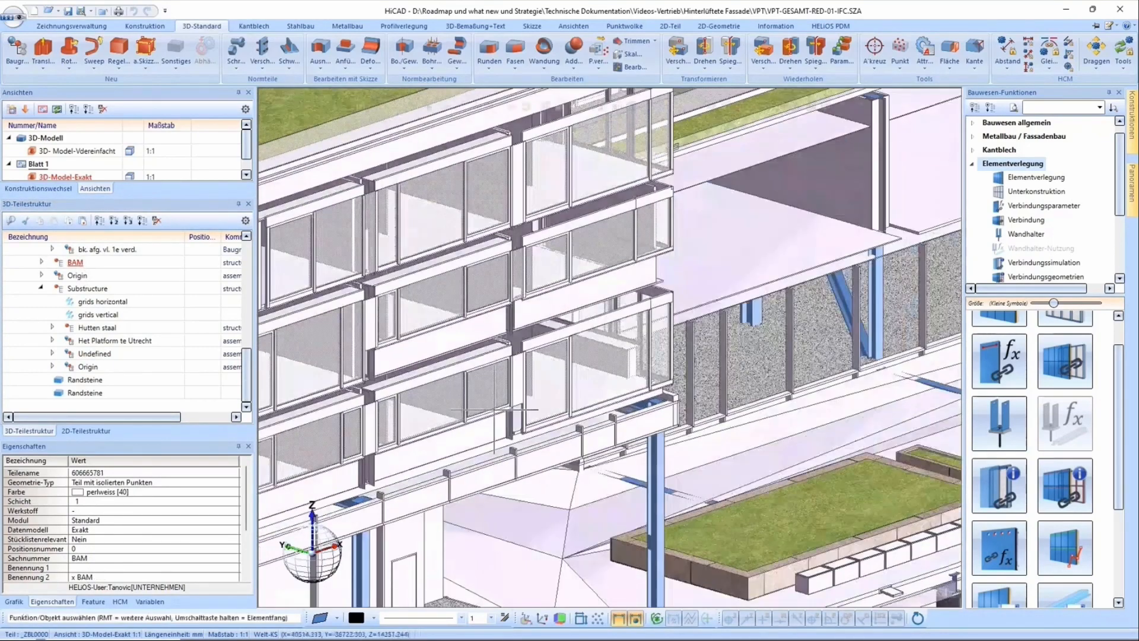
pyautogui.doubleClick(495, 409)
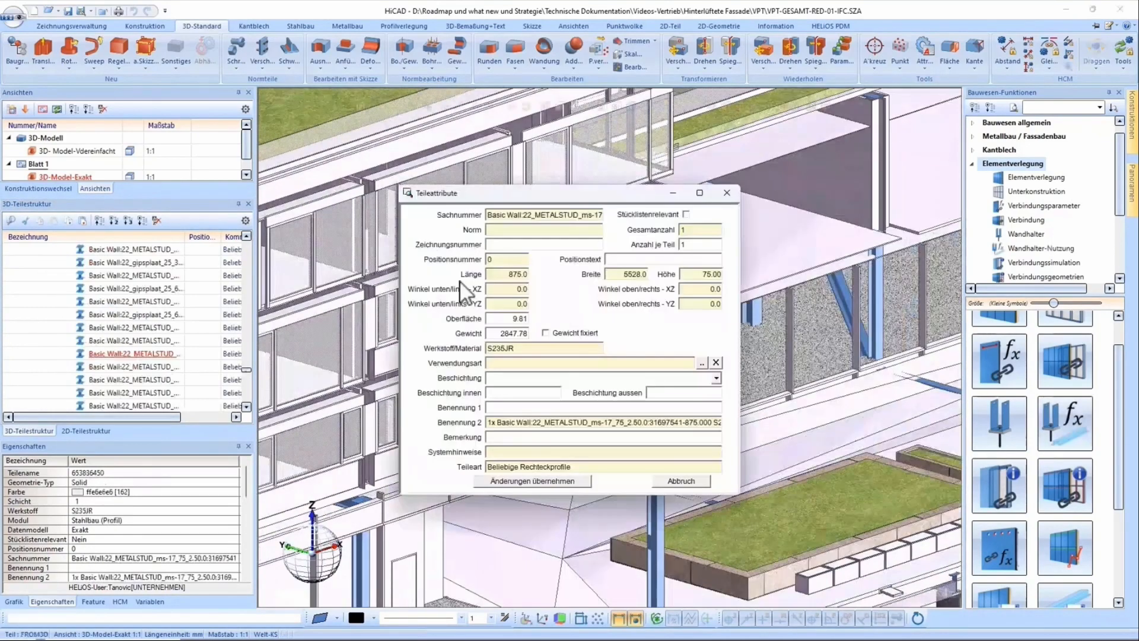
pyautogui.click(681, 481)
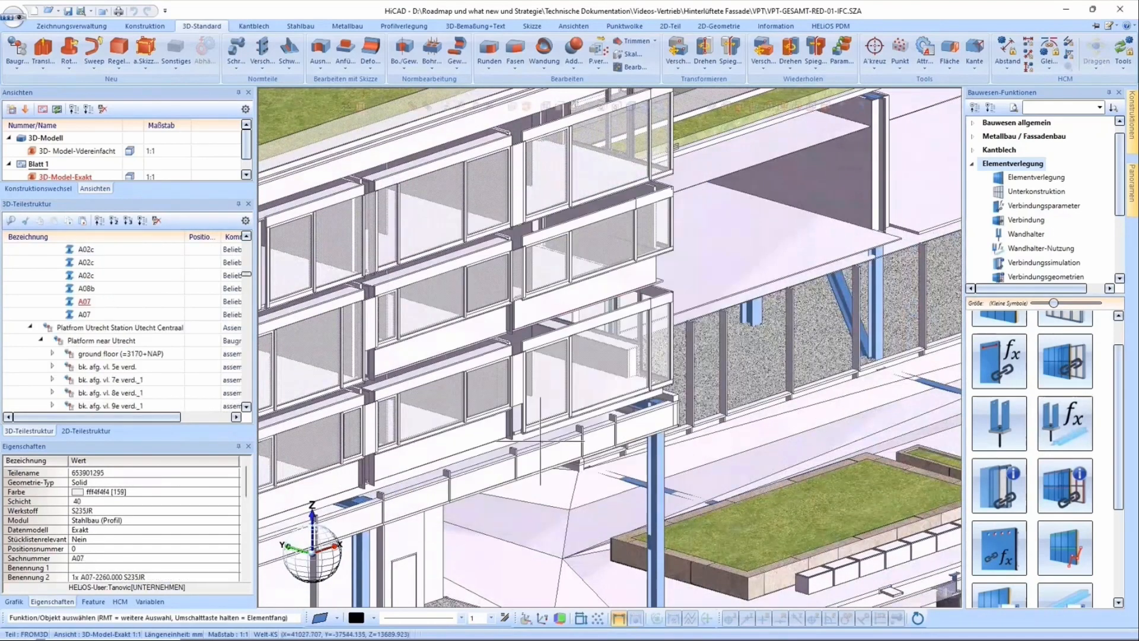
pyautogui.doubleClick(495, 480)
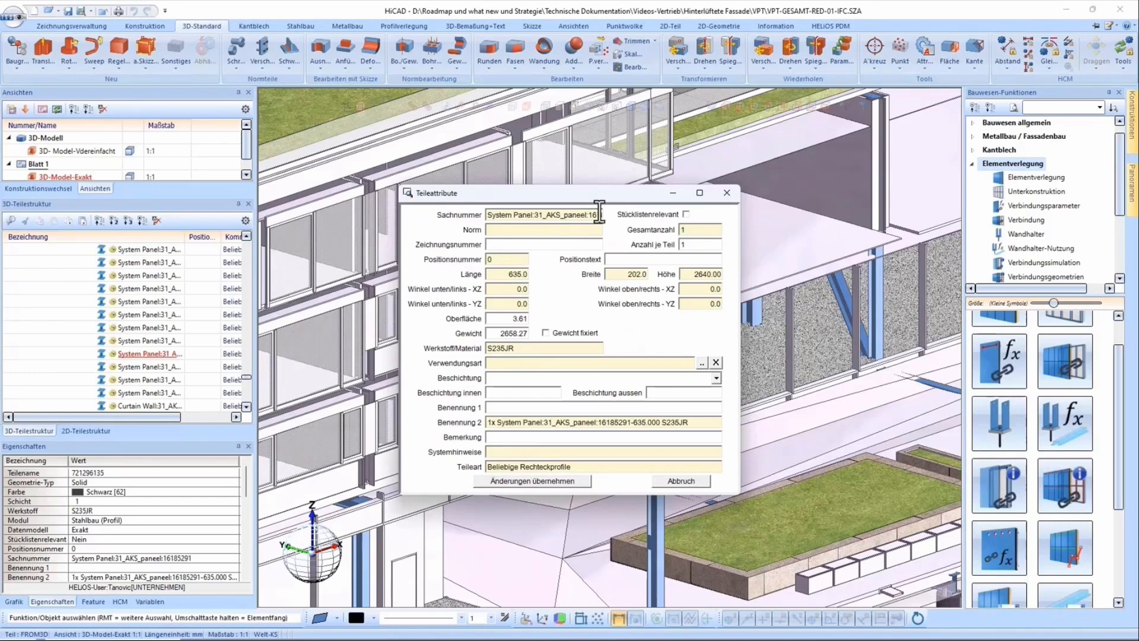
pyautogui.click(731, 194)
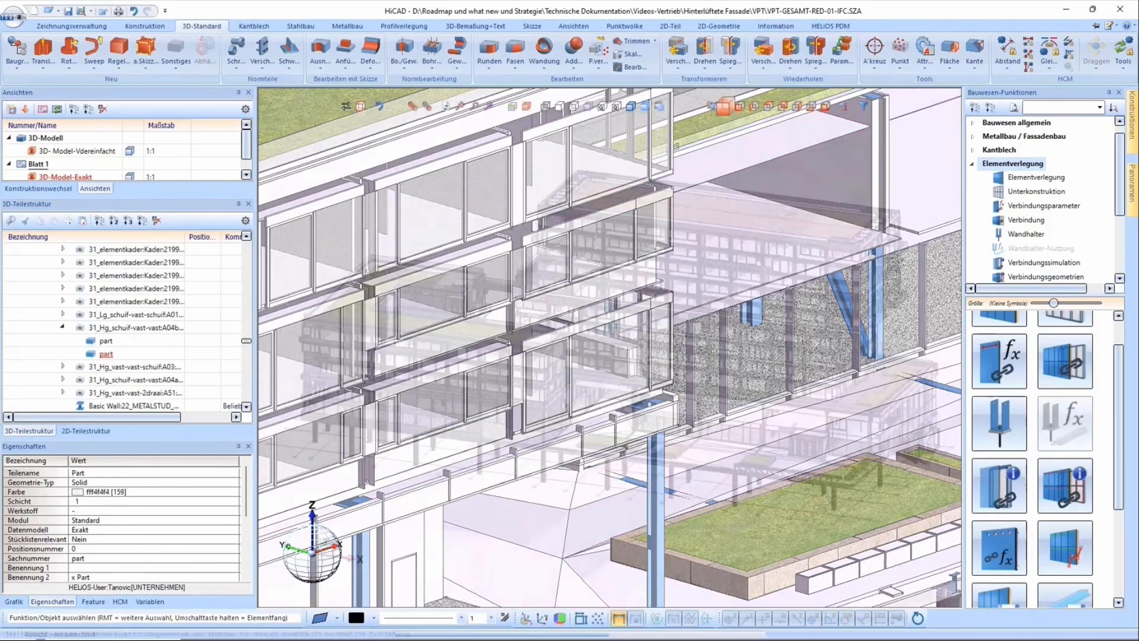
pyautogui.click(728, 110)
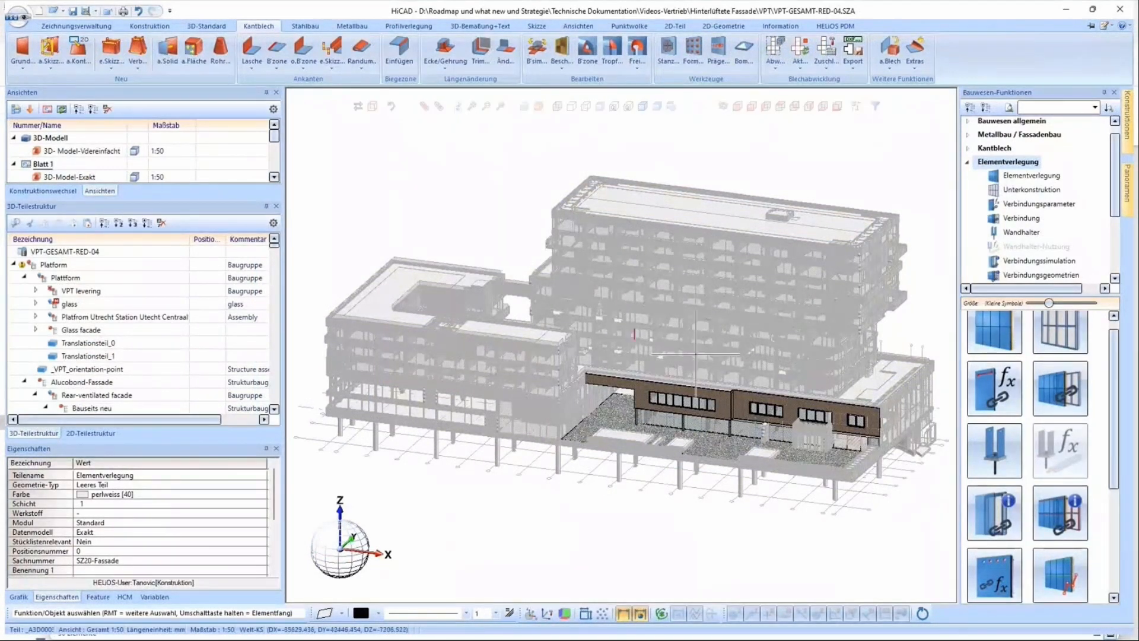
# - Offset the vertical edge at the projecting facade corner by 500 mm towards the windows as a sketch line
pyautogui.moveTo(760, 407); pyautogui.dragTo(696, 344, button='middle')
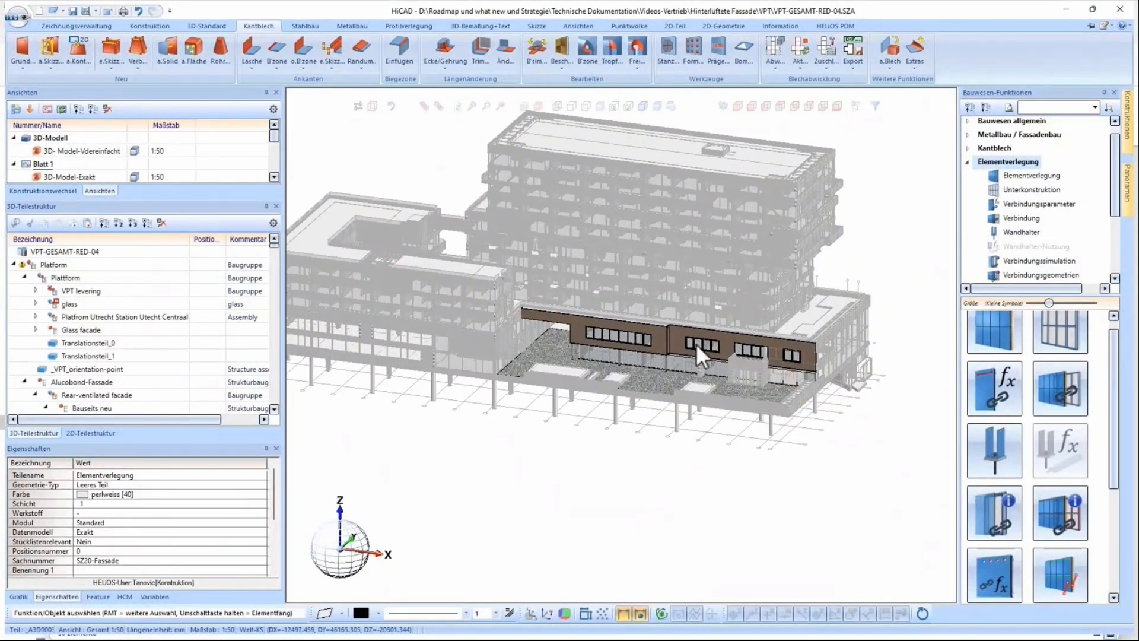
pyautogui.scroll(5, 696, 343)
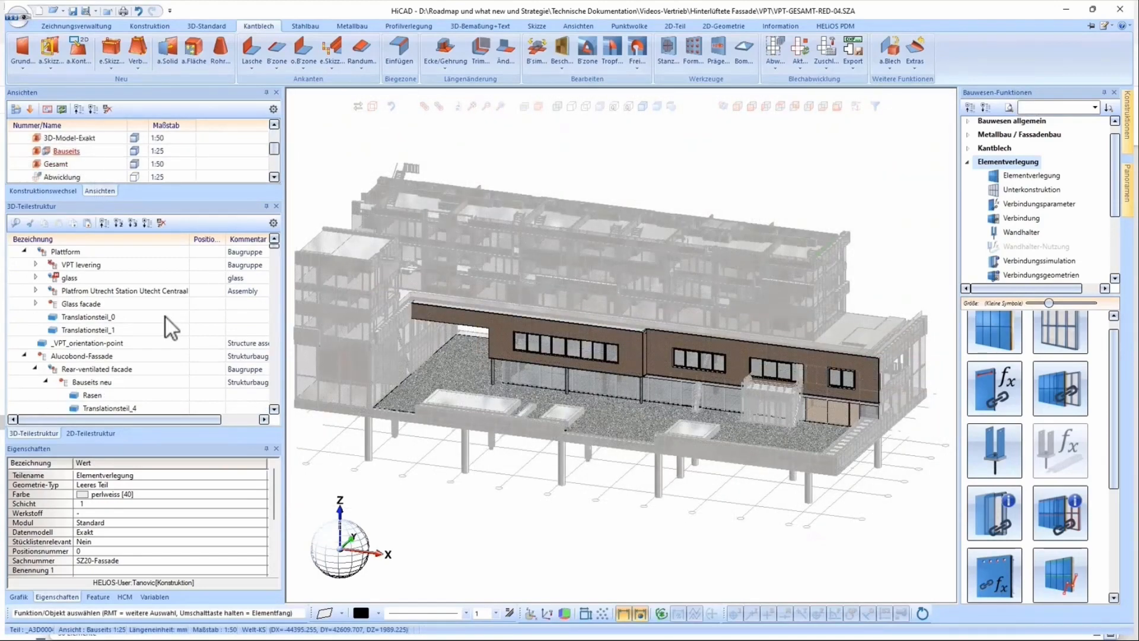
pyautogui.keyDown('shift'); pyautogui.moveTo(620, 362); pyautogui.dragTo(711, 94, button='middle'); pyautogui.keyUp('shift')
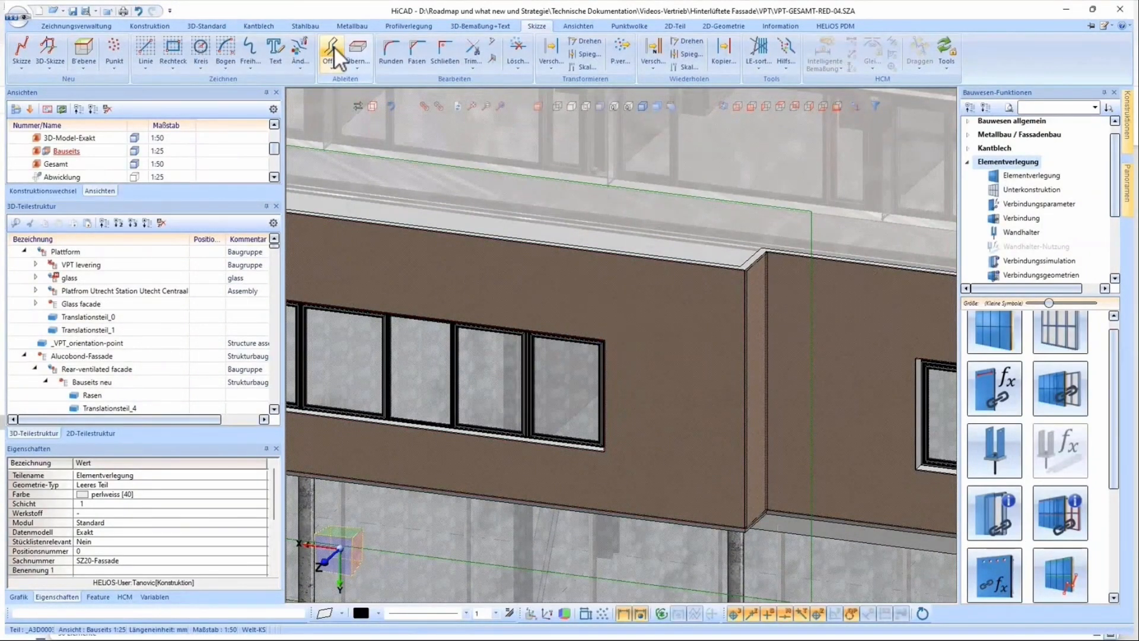
pyautogui.click(332, 48)
pyautogui.click(745, 344)
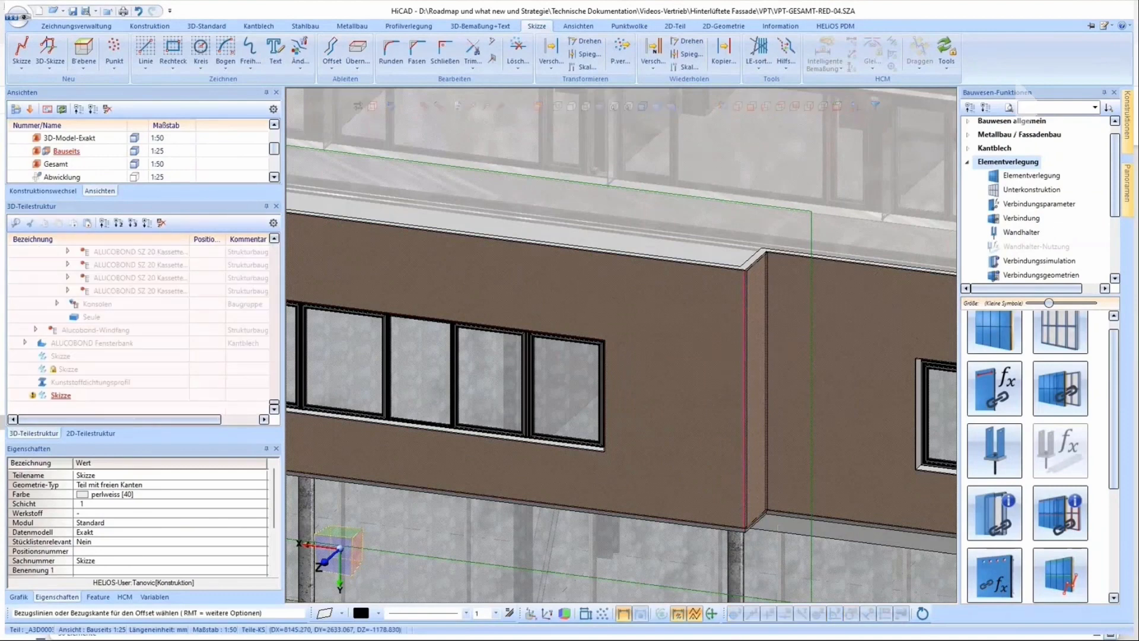
pyautogui.click(710, 343)
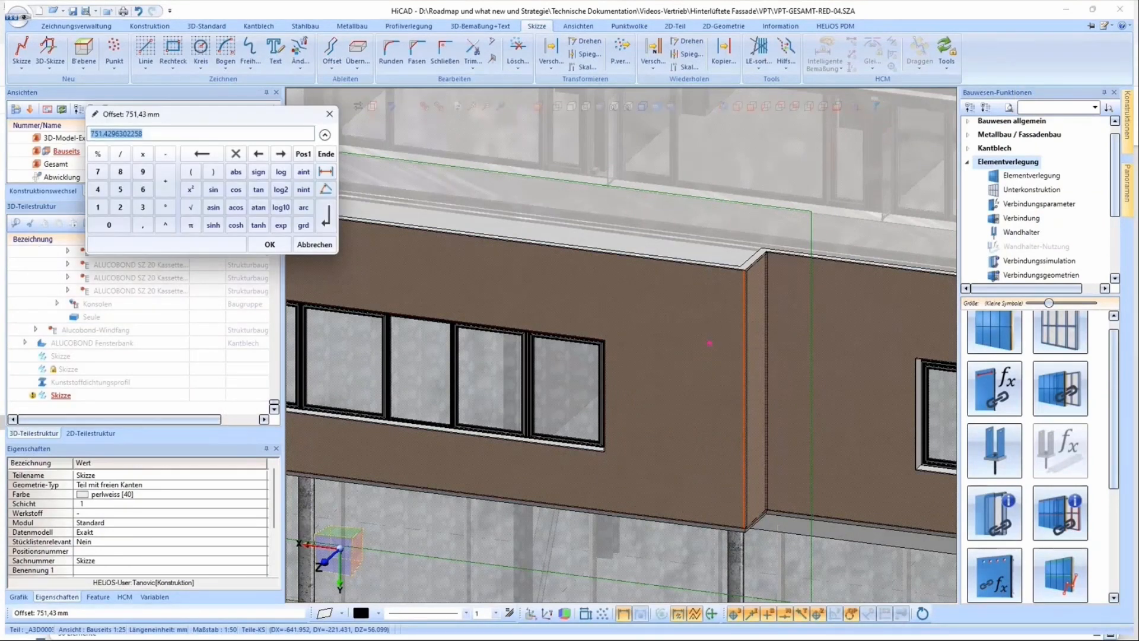
pyautogui.write('500')
pyautogui.press('Return')
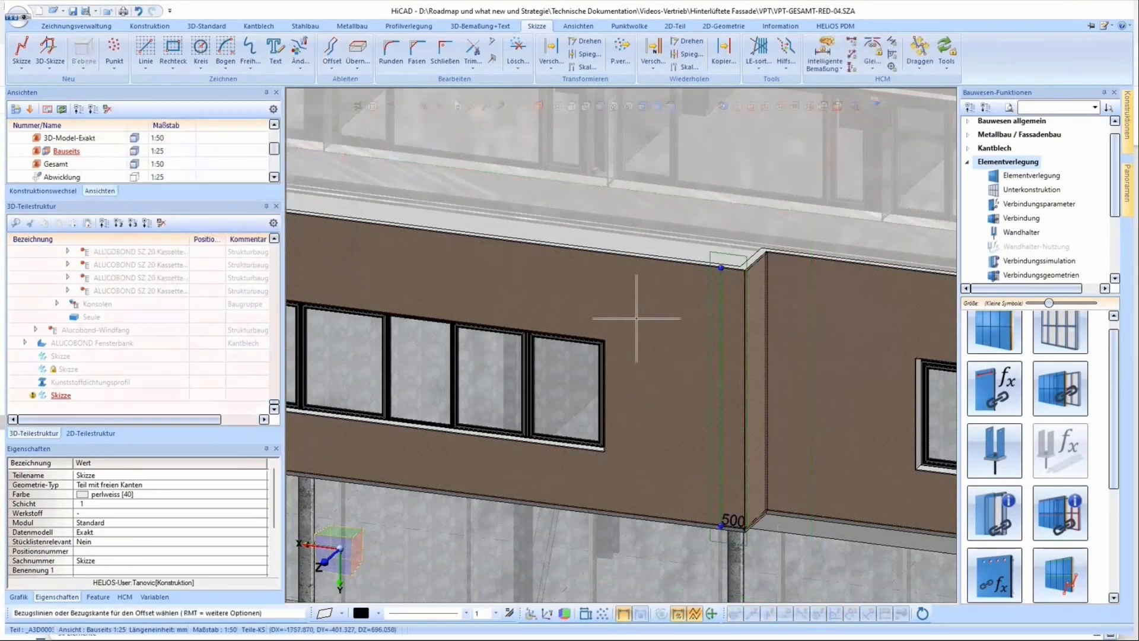
# - Offset three further vertical grid lines from the 500 mm line across the window band, spaced about 2747 mm apart
pyautogui.click(717, 329)
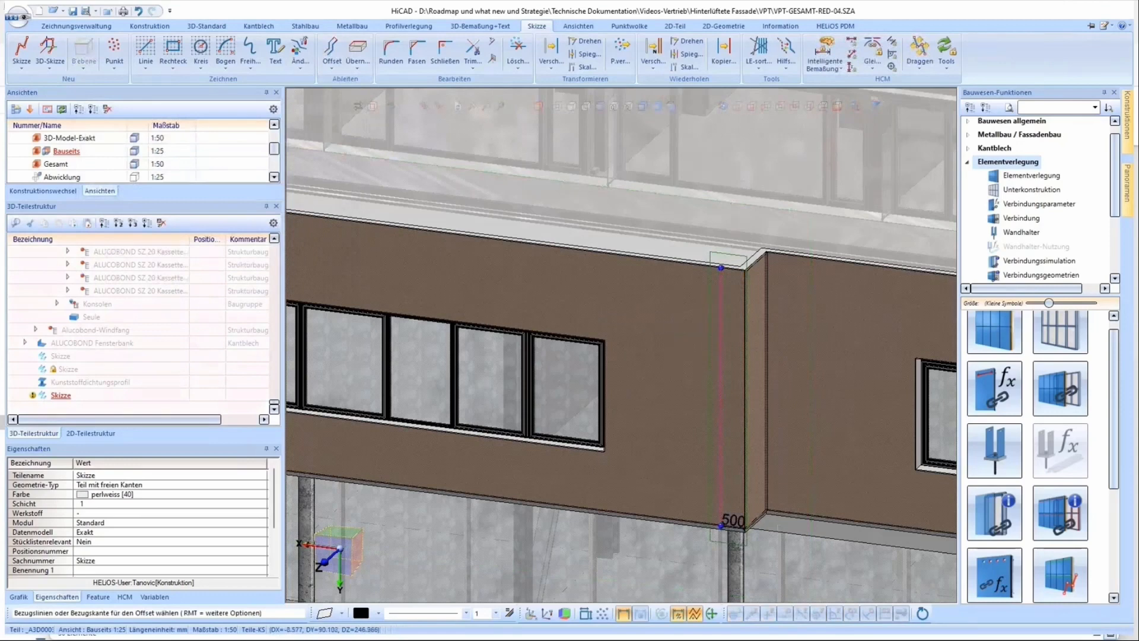
pyautogui.click(594, 294)
pyautogui.click(594, 289)
pyautogui.click(464, 278)
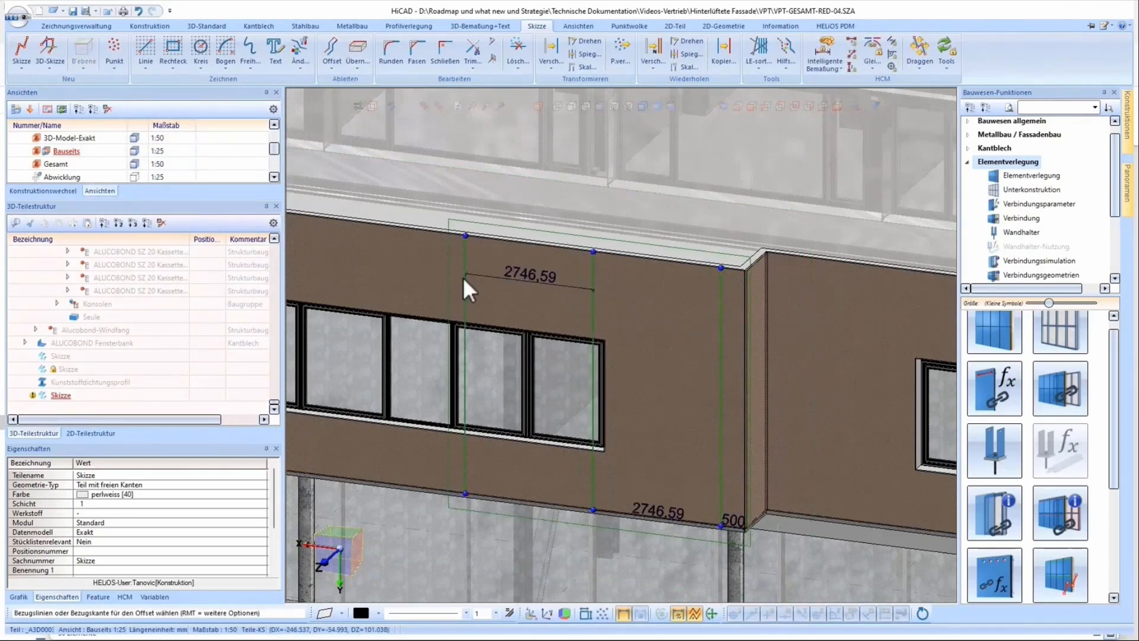
pyautogui.click(464, 277)
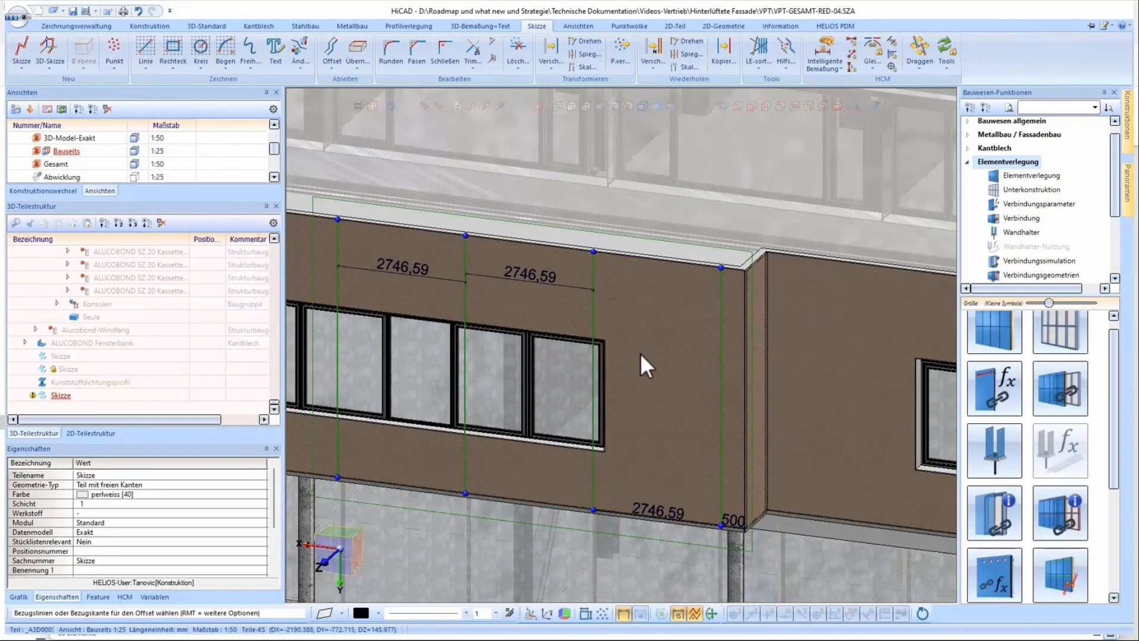
pyautogui.middleClick(667, 357)
# - Delete the spacing dimension between the first two vertical grid lines, and dimension the second line 200 mm from the window's outer edge
pyautogui.rightClick(641, 508)
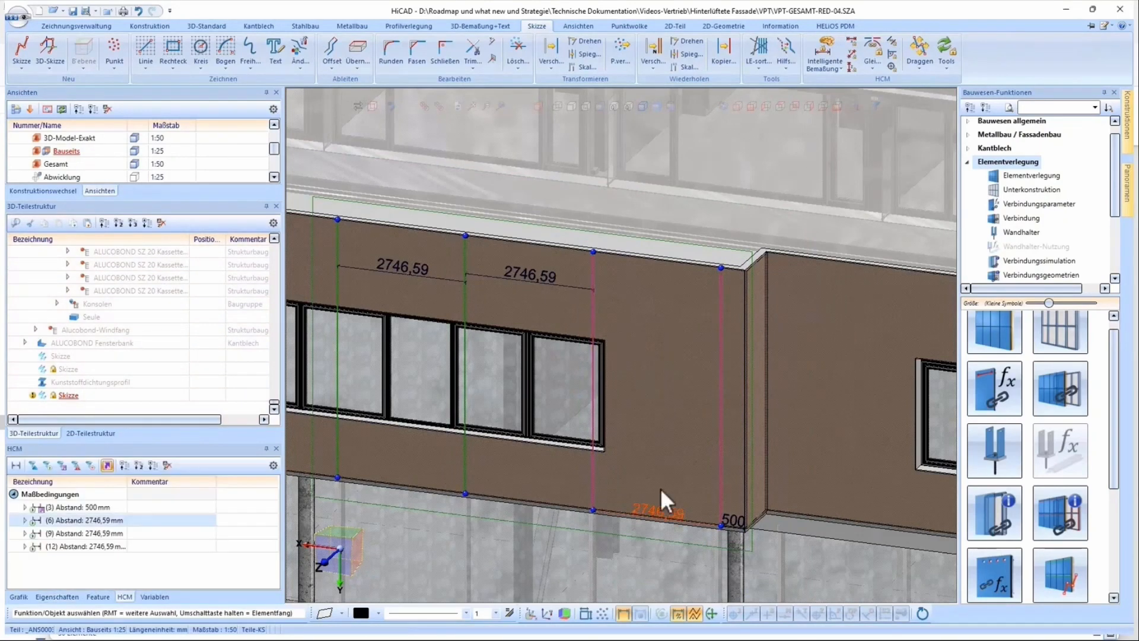
pyautogui.click(45, 129)
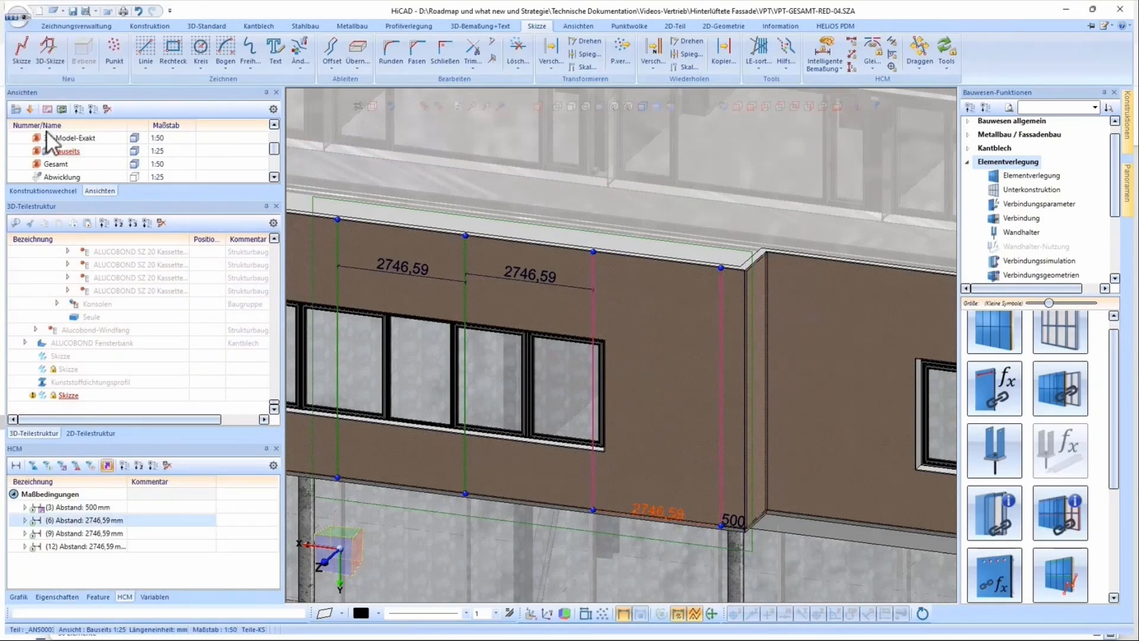
pyautogui.moveTo(641, 383); pyautogui.dragTo(565, 324)
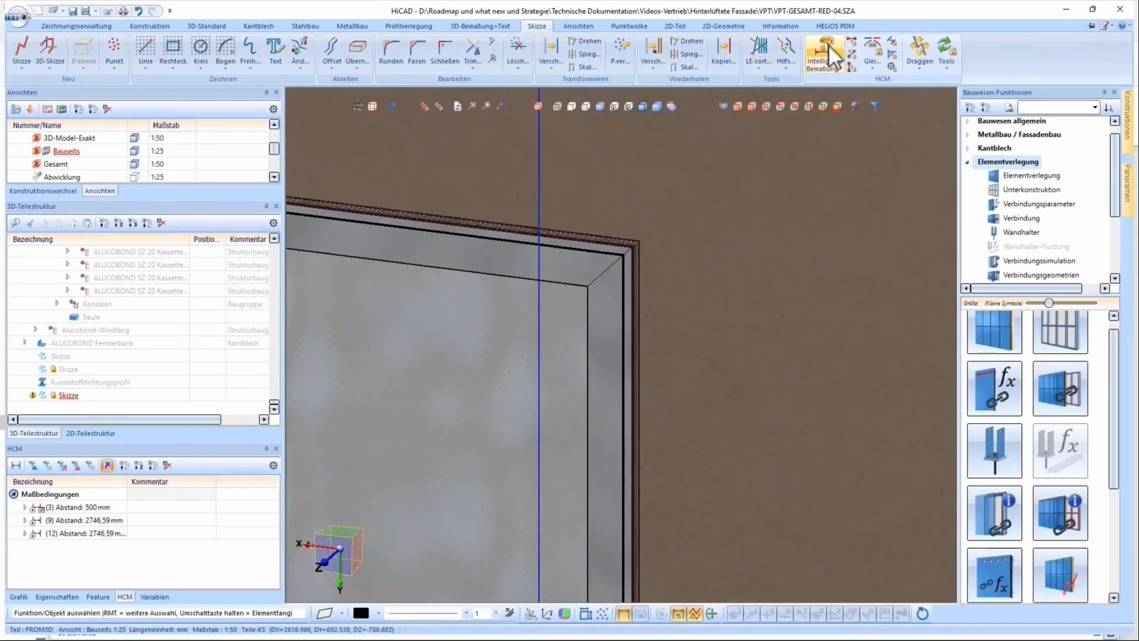
pyautogui.click(829, 47)
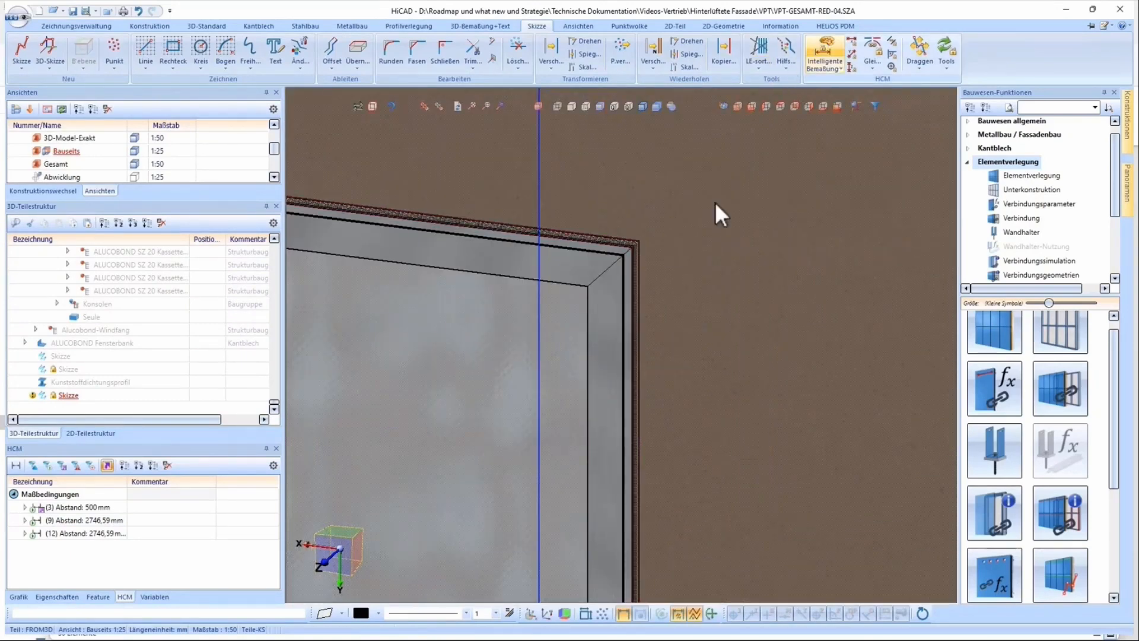
pyautogui.click(536, 350)
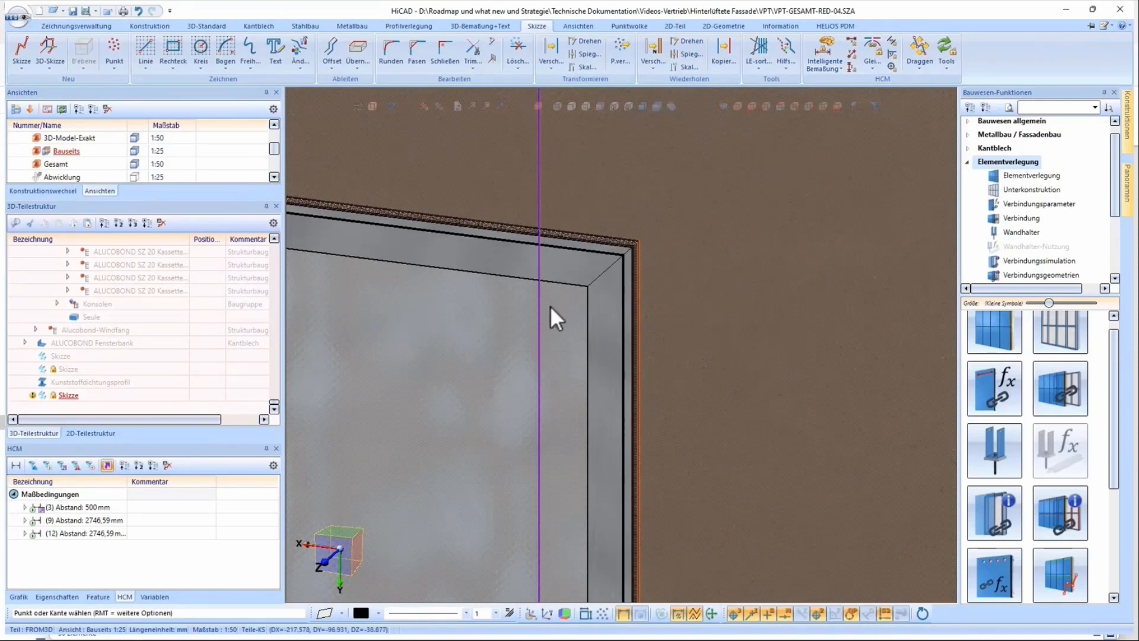
pyautogui.click(593, 194)
pyautogui.write('200')
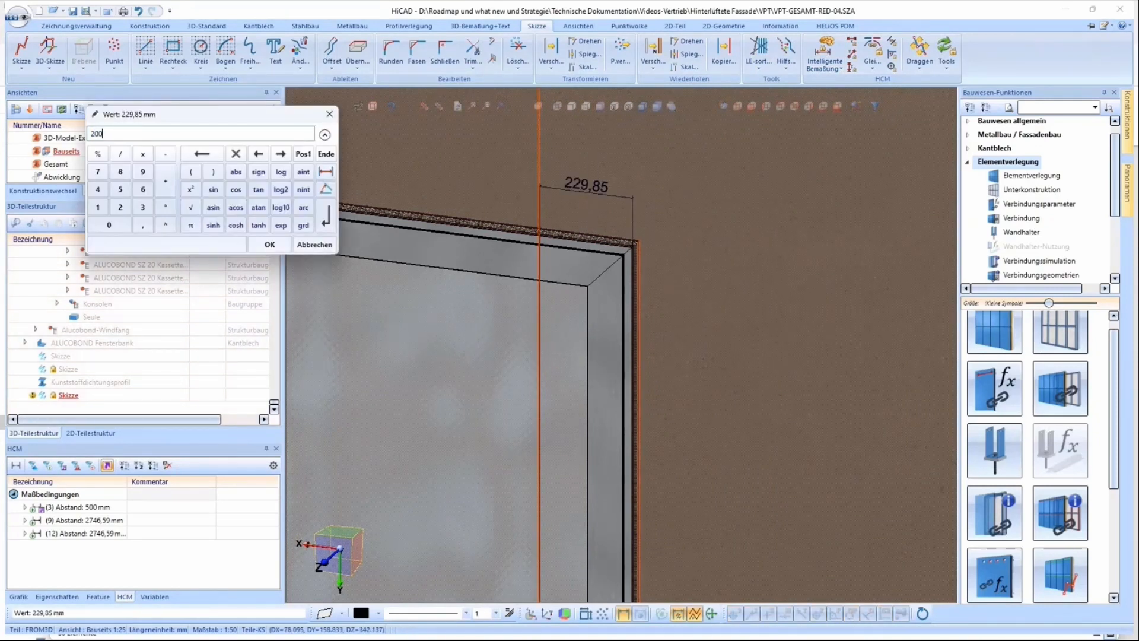
pyautogui.press('Return')
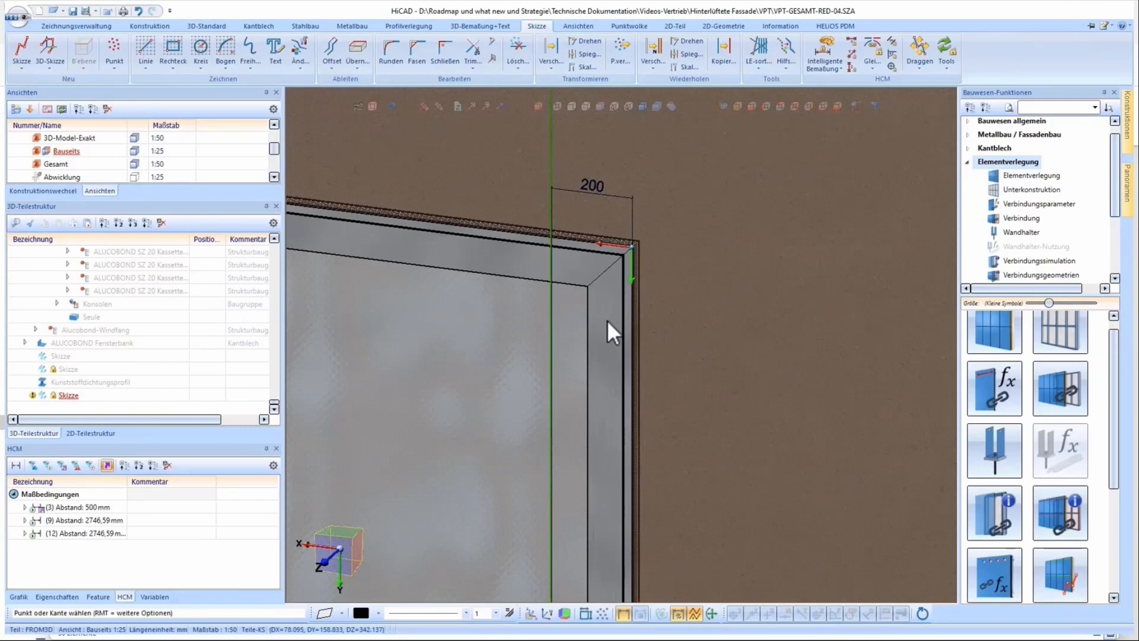
# - Offset the top edge of the brown facade upward by 200 mm
pyautogui.scroll(-4, 703, 361)
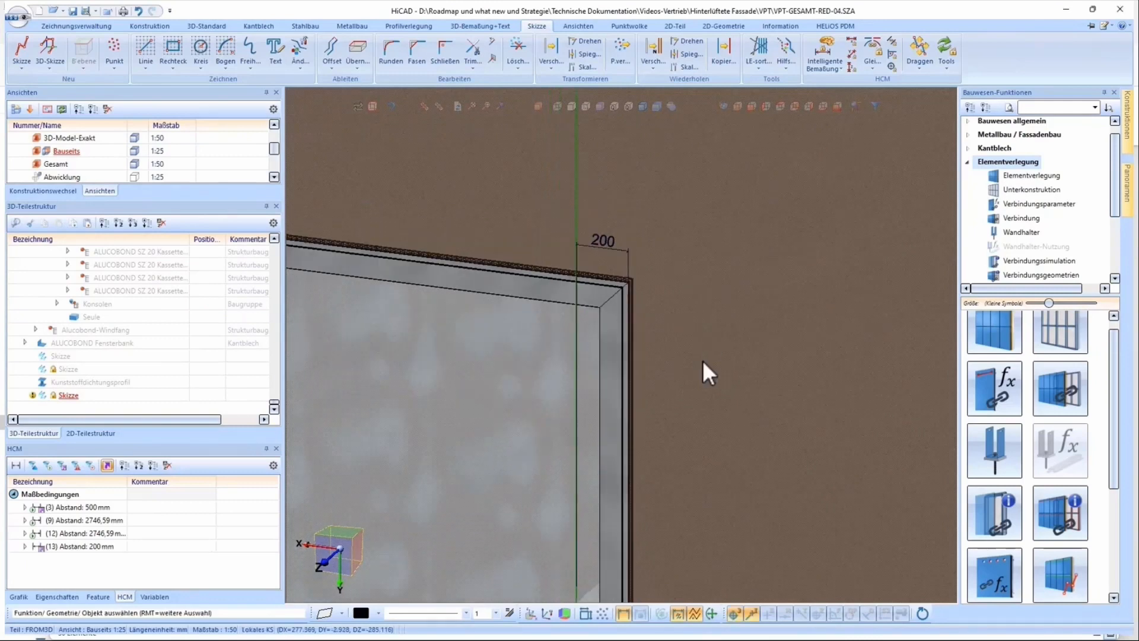
pyautogui.scroll(-5, 688, 475)
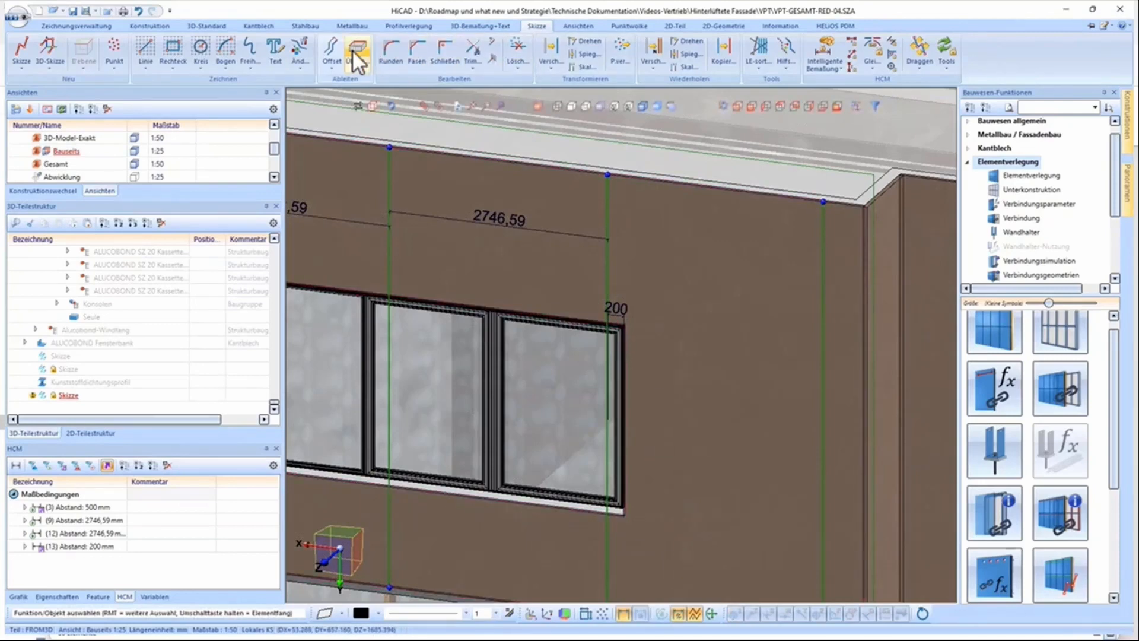
pyautogui.click(334, 49)
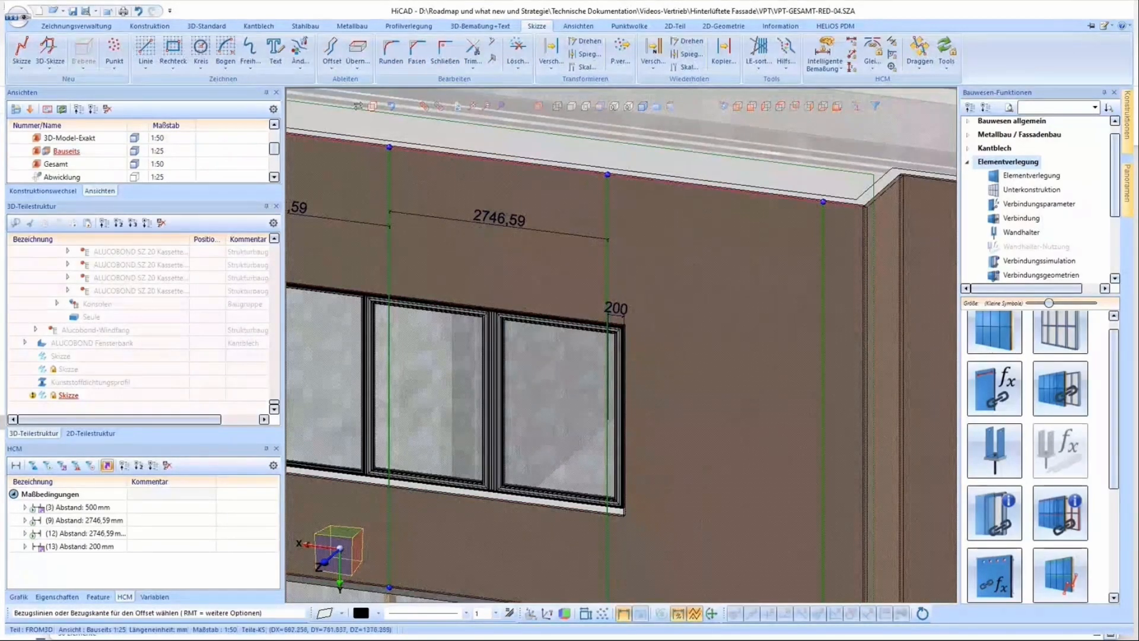
pyautogui.click(691, 185)
pyautogui.click(698, 171)
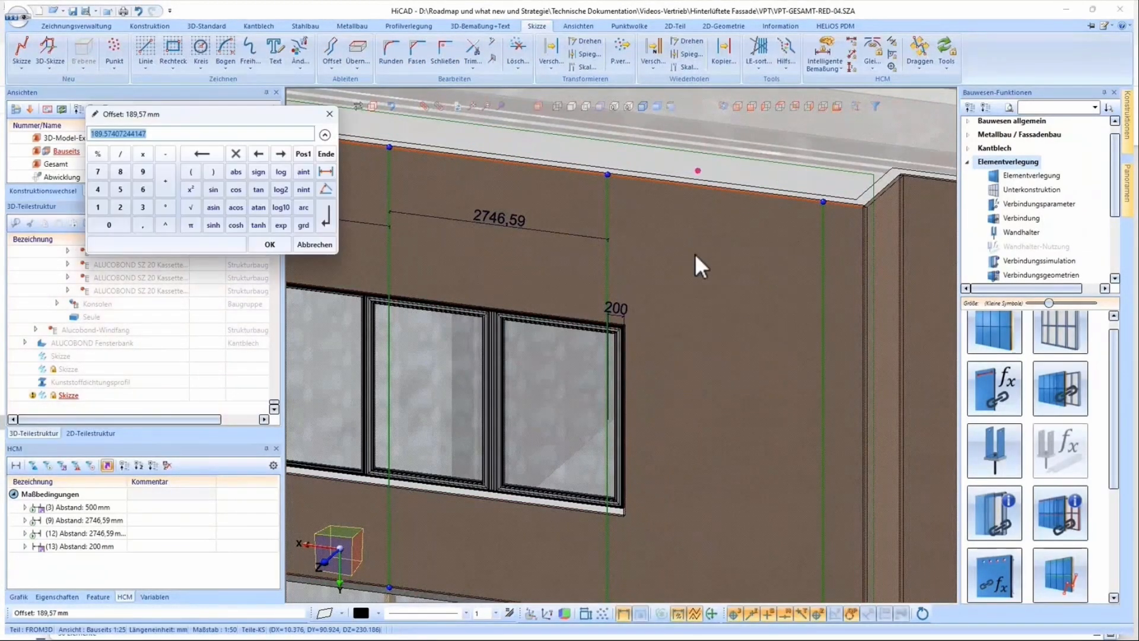
pyautogui.write('200')
pyautogui.press('Return')
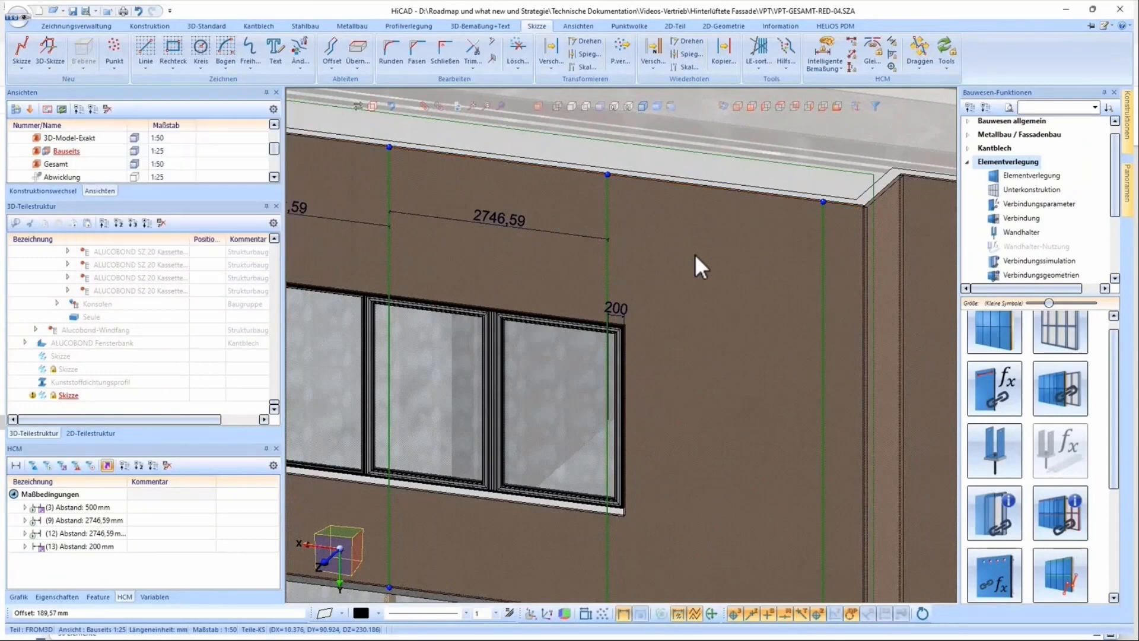
# - Offset horizontal grid lines down the facade about 1167 mm apart, and trim the segment crossing the lower window area between two vertical lines
pyautogui.click(332, 49)
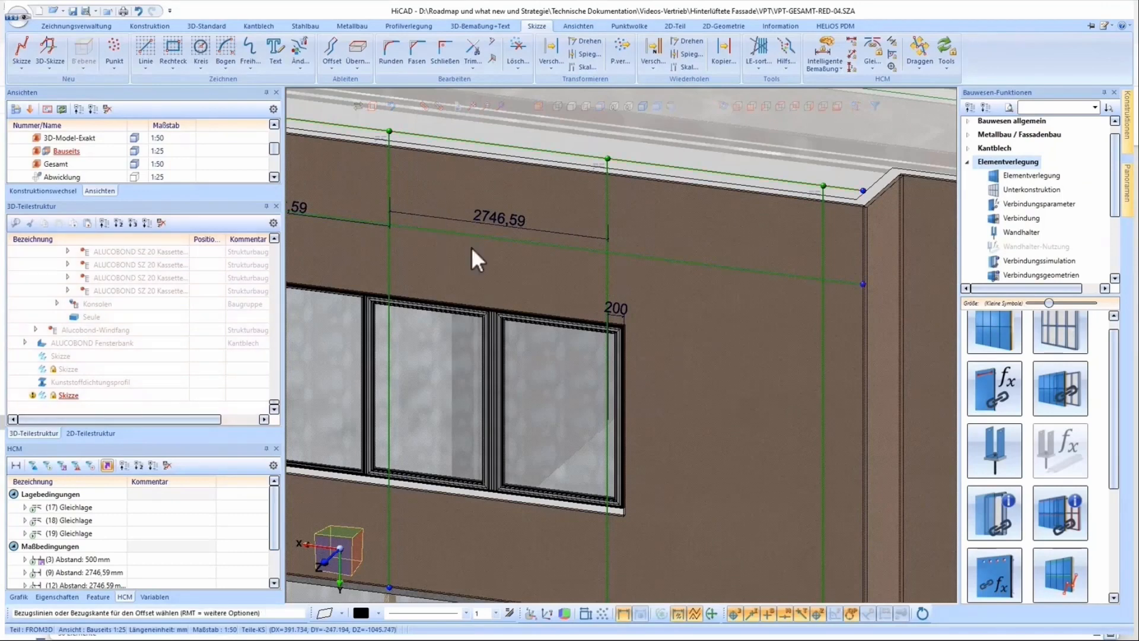
pyautogui.click(493, 251)
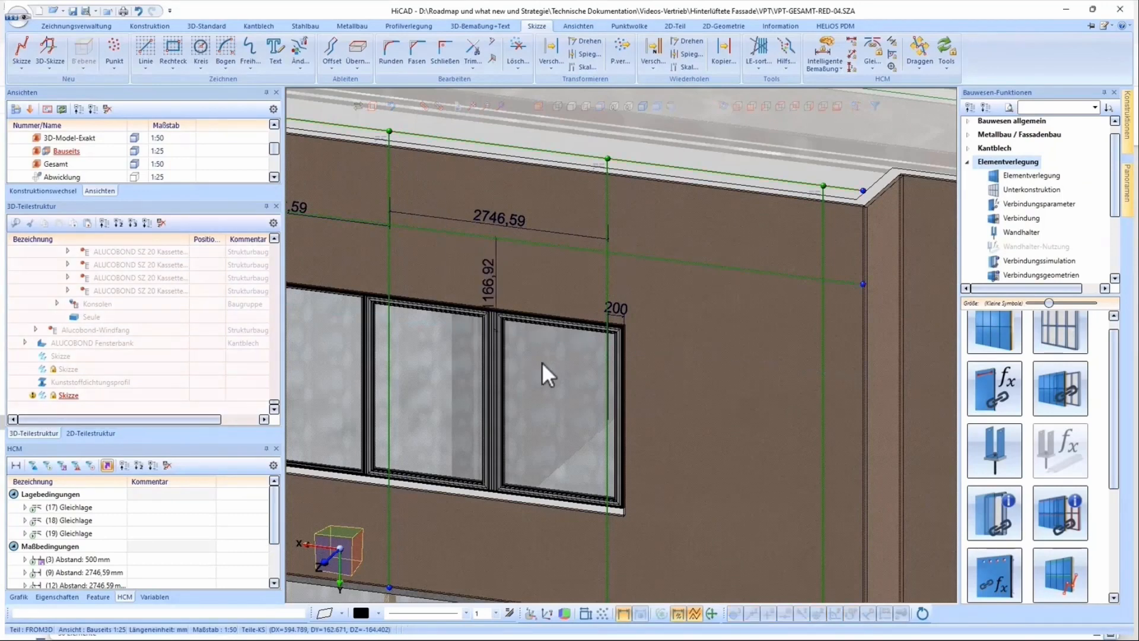
pyautogui.click(542, 431)
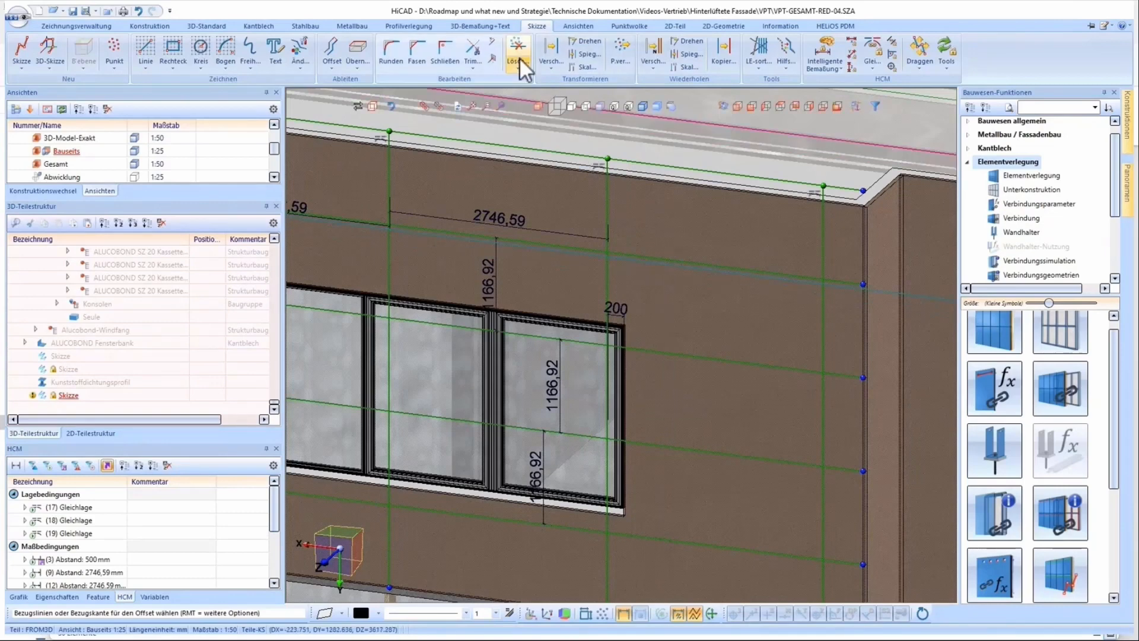
pyautogui.click(488, 52)
pyautogui.click(487, 423)
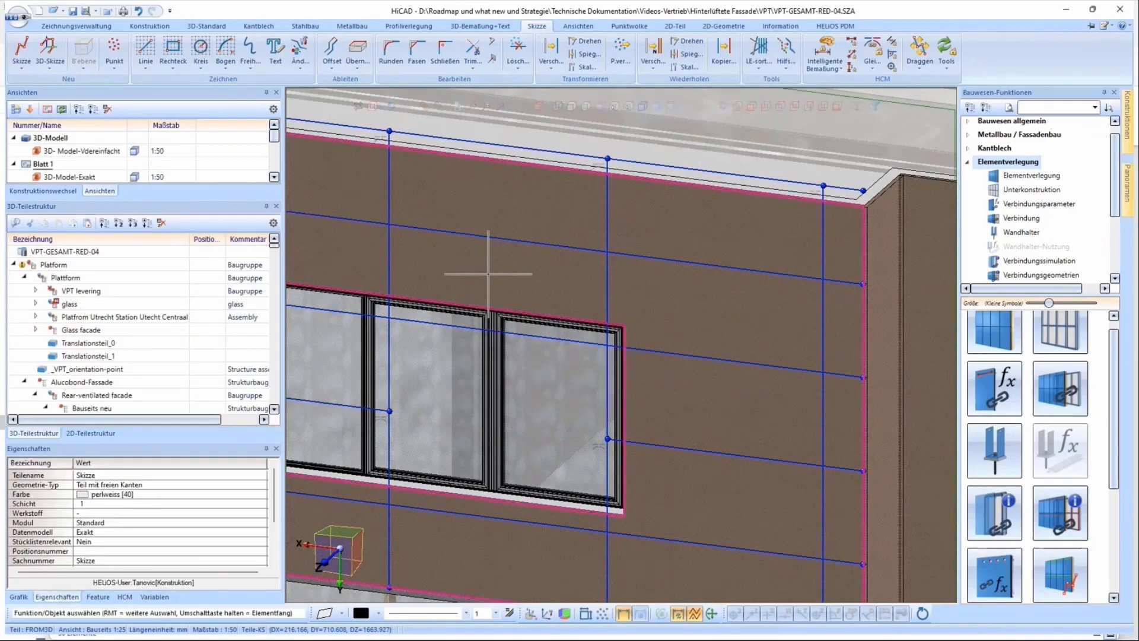
# - Start an Elementverlegung on all fields of the Raster-SZ20 grid sketch across the facade
pyautogui.scroll(-10, 490, 284)
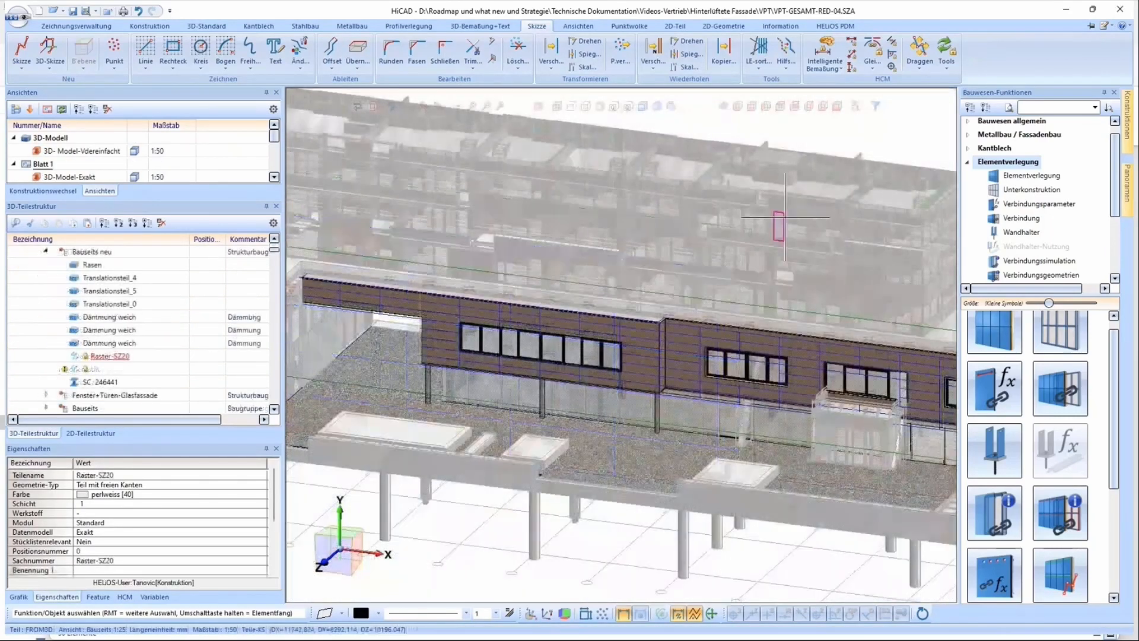
pyautogui.click(649, 315)
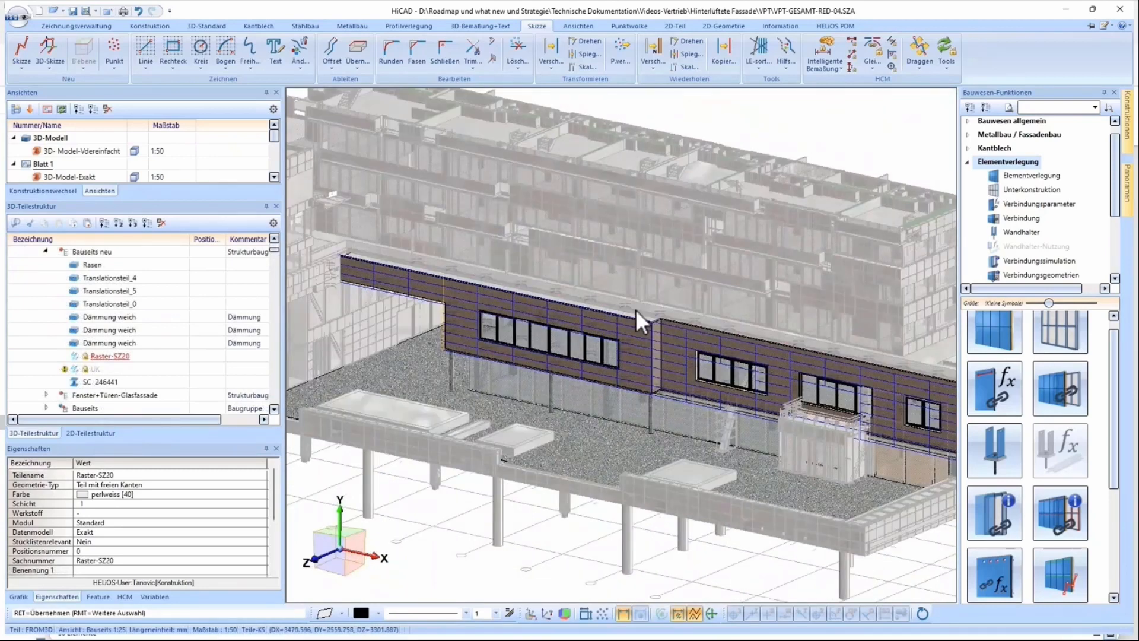
pyautogui.press('Return')
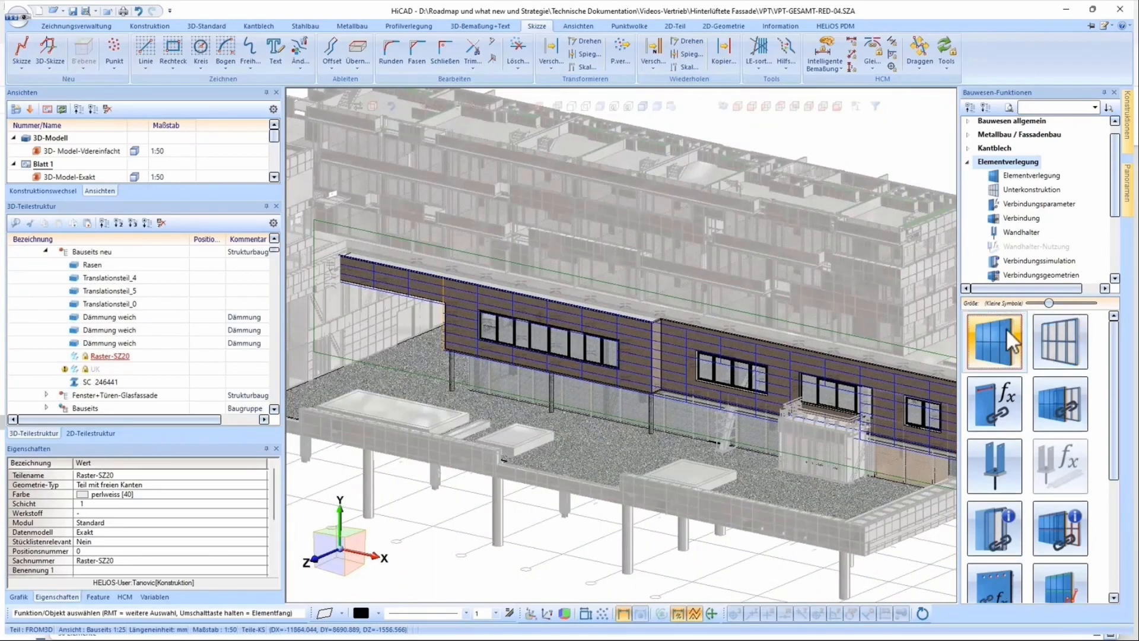
pyautogui.click(1006, 329)
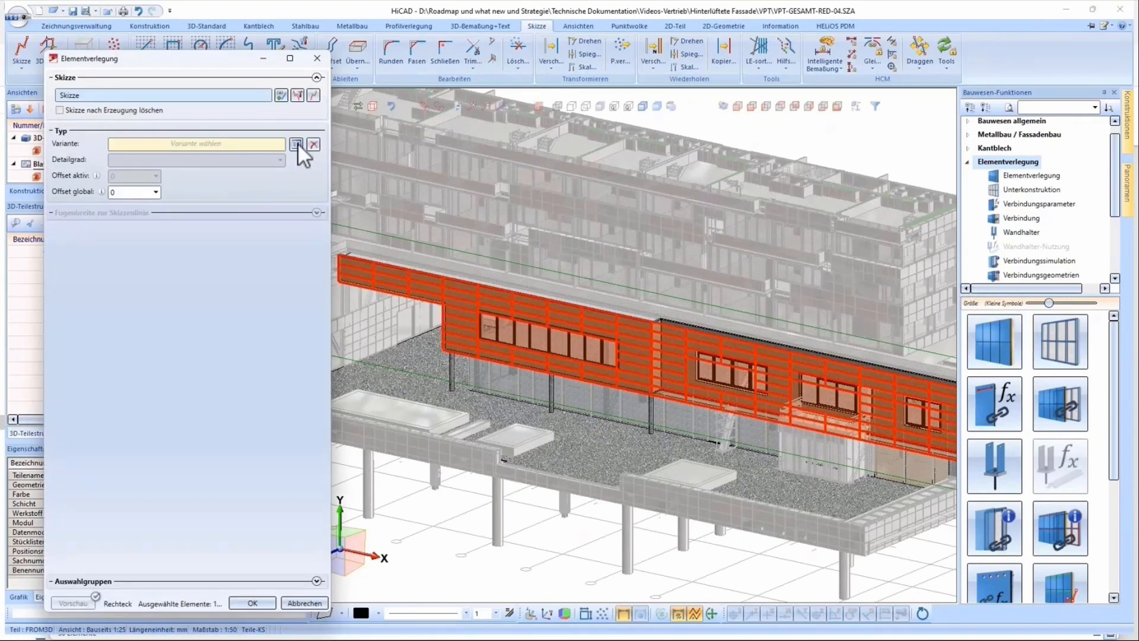
# - Compare the ALUCOBOND, Eternit and ISD Example element catalogues, and choose ALUCOBOND SZ 20 Kassette (mit Zubehör) as the variant
pyautogui.click(297, 143)
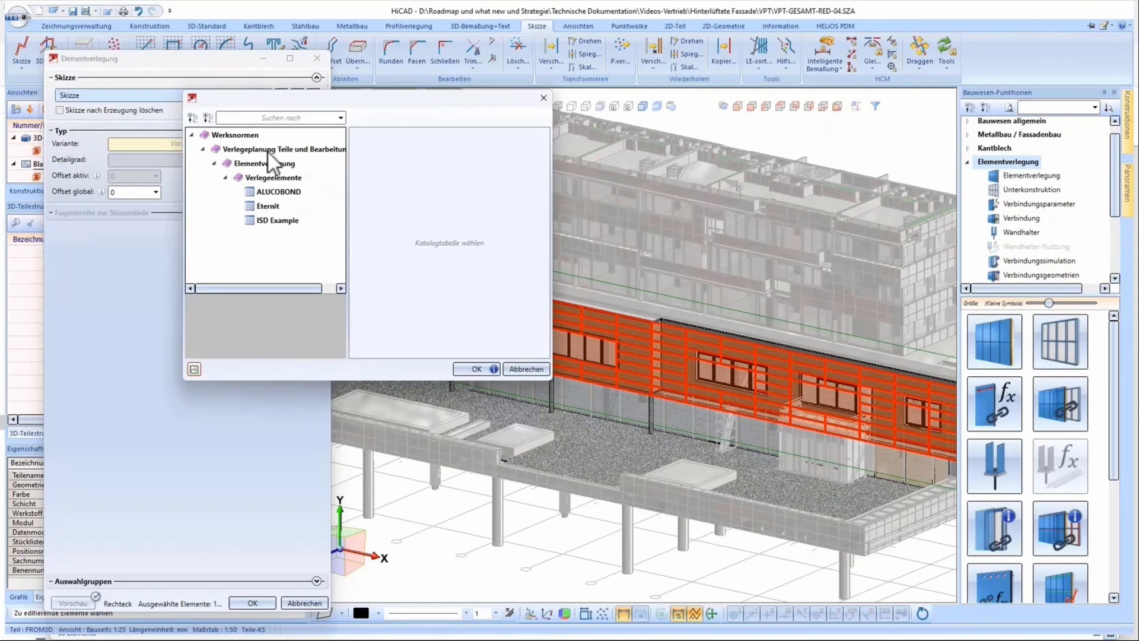
pyautogui.click(262, 194)
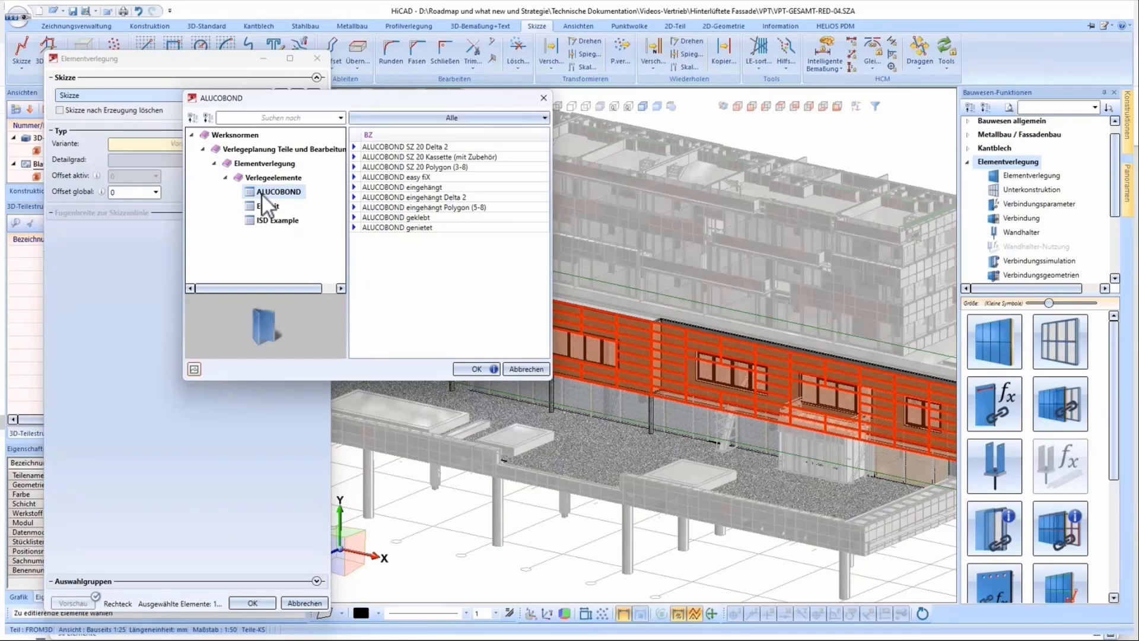
pyautogui.click(264, 206)
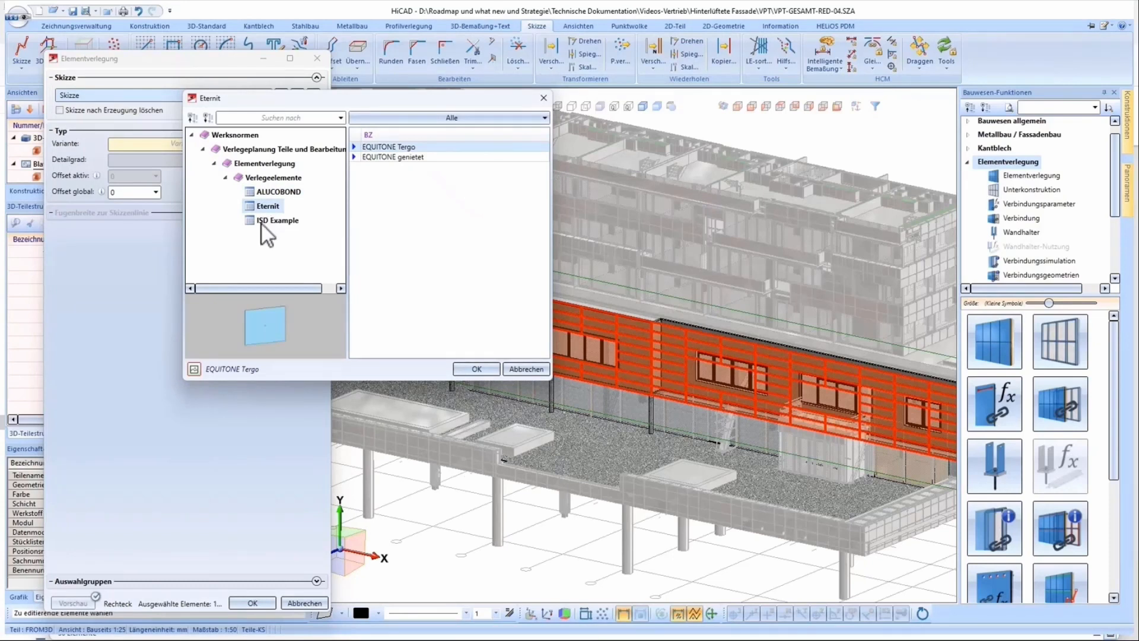
pyautogui.click(261, 225)
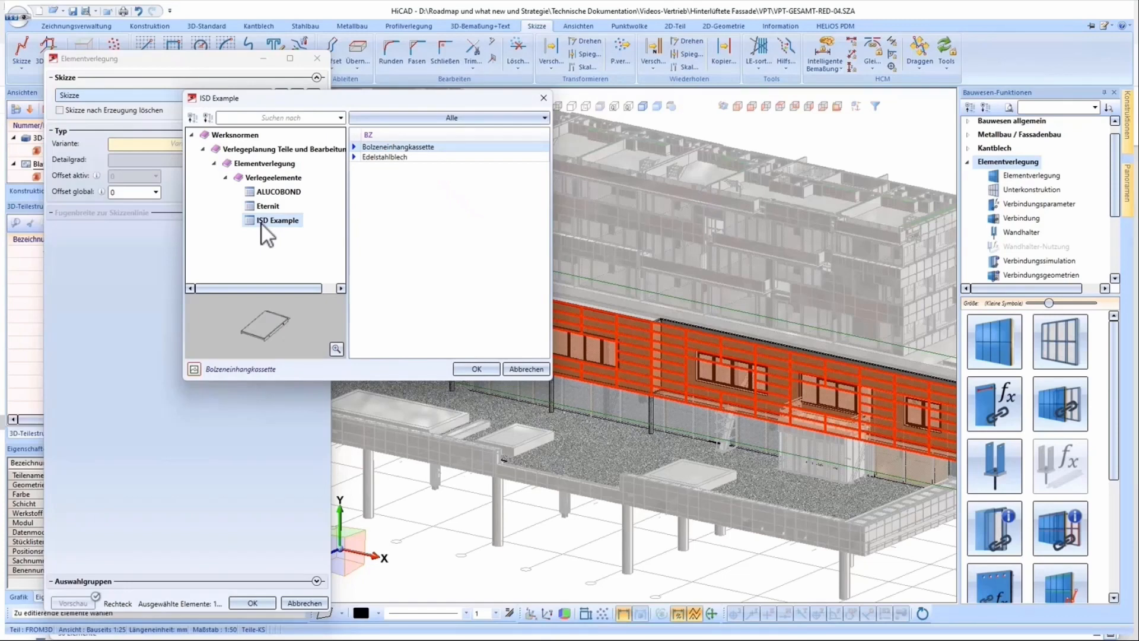
pyautogui.click(266, 190)
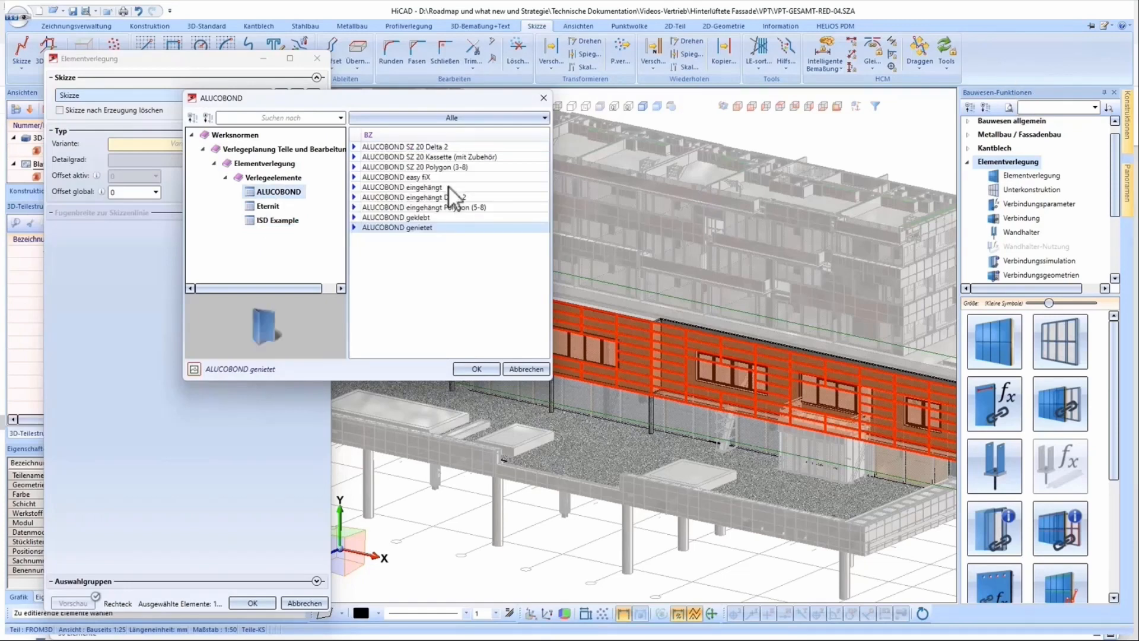
pyautogui.doubleClick(465, 157)
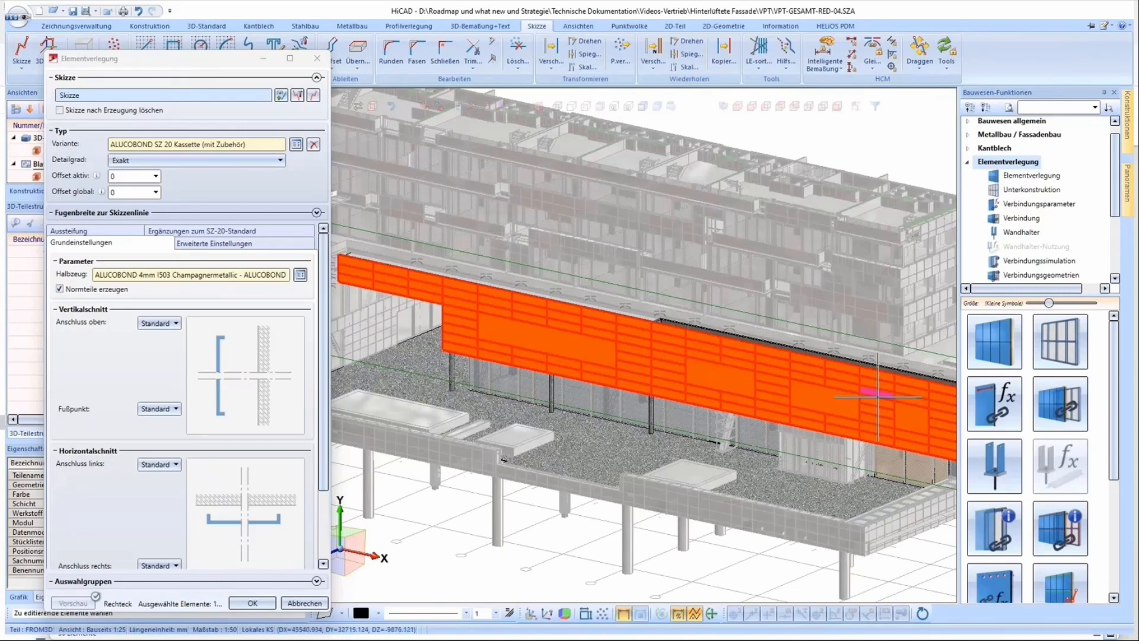
# - Remove the cassette variant from the four window fields, and set the remaining fields' semi-finished product to ALUCOBOND 4mm I601 Goldmetallic
pyautogui.click(315, 146)
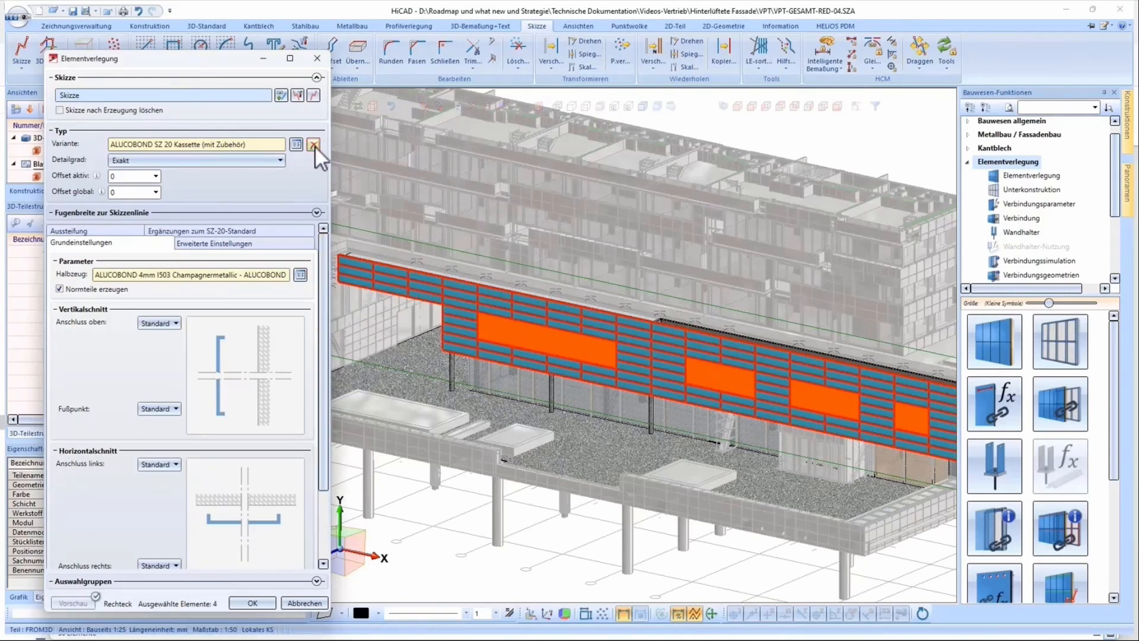
pyautogui.click(301, 274)
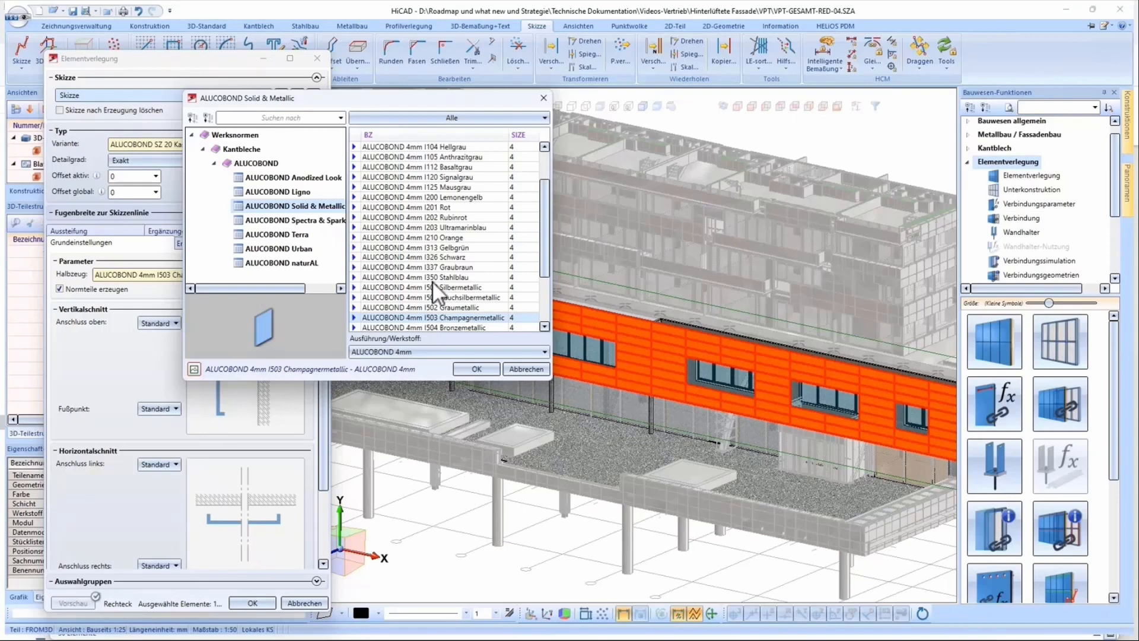
pyautogui.scroll(-2, 432, 280)
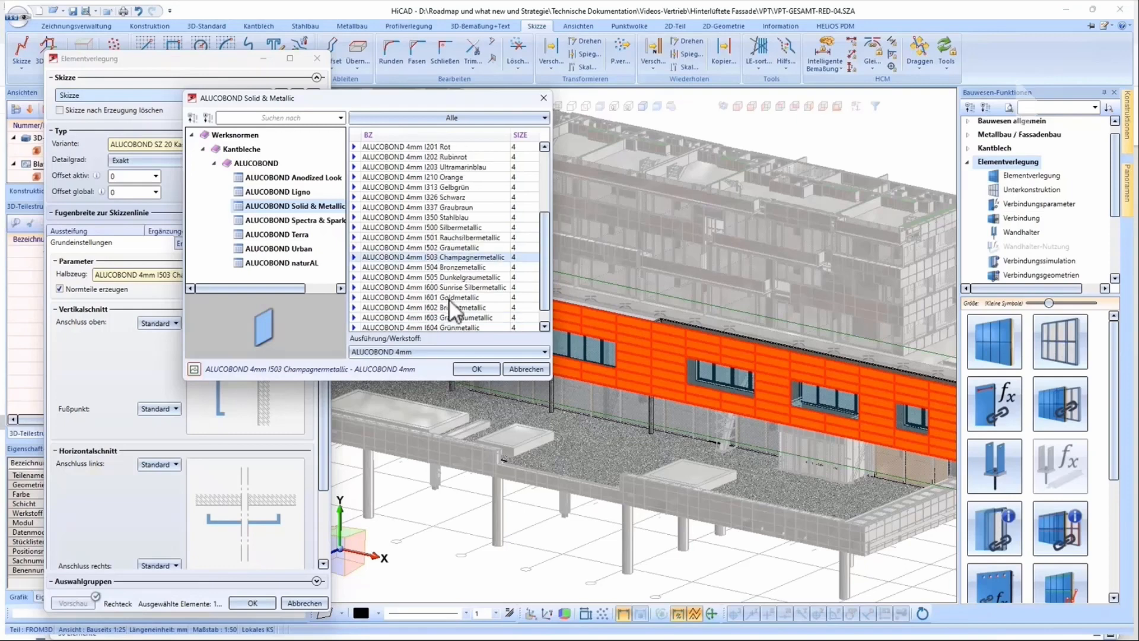
pyautogui.click(450, 297)
pyautogui.doubleClick(450, 297)
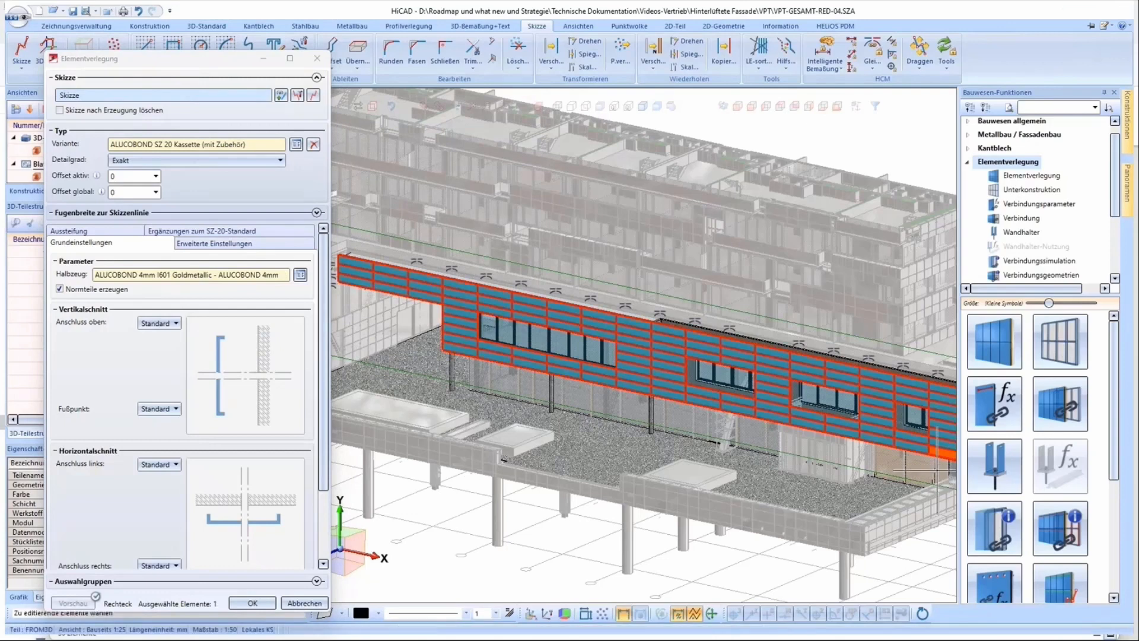
# - Select all cassette fields of the facade section right of the recess corner, and set their active offset to -1200
pyautogui.moveTo(937, 467); pyautogui.dragTo(653, 215)
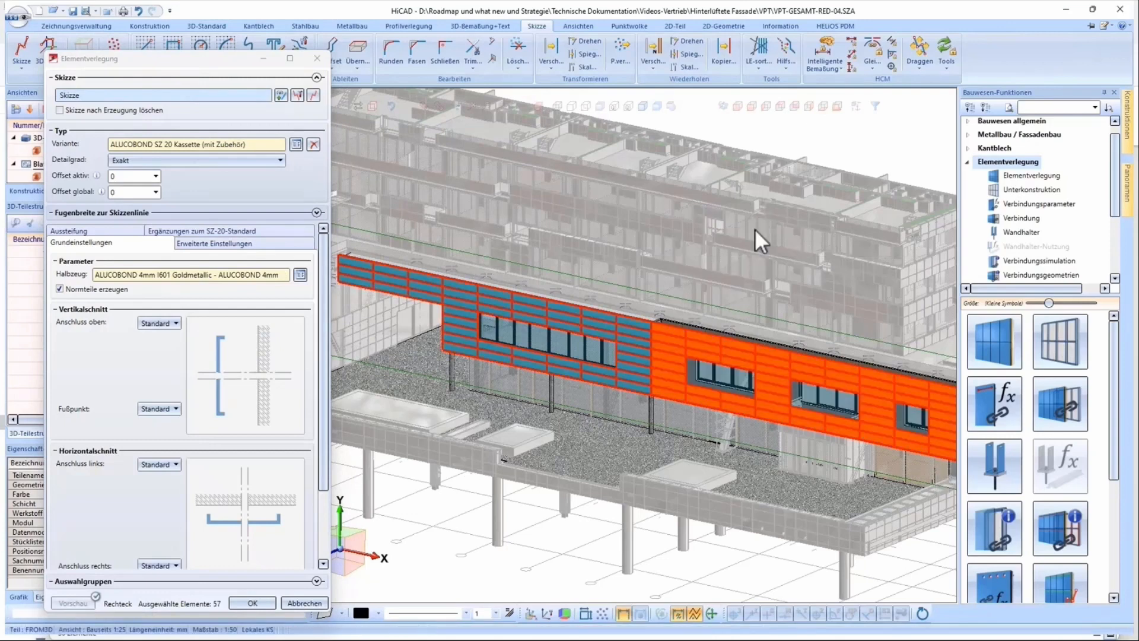
pyautogui.moveTo(789, 363); pyautogui.dragTo(589, 345, button='middle')
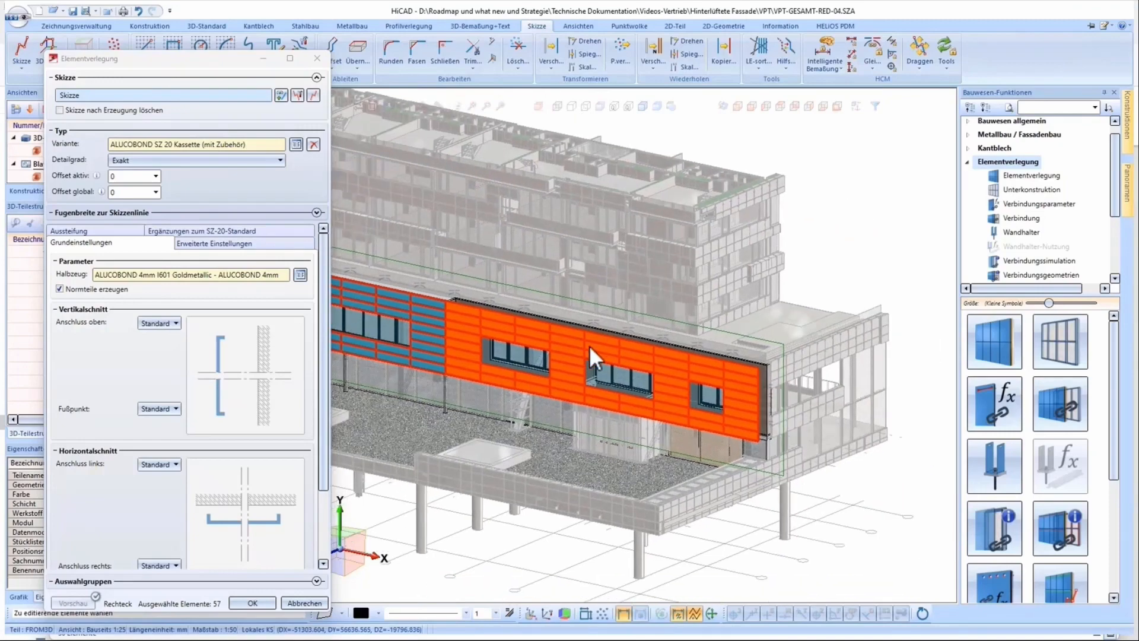
pyautogui.scroll(5, 603, 331)
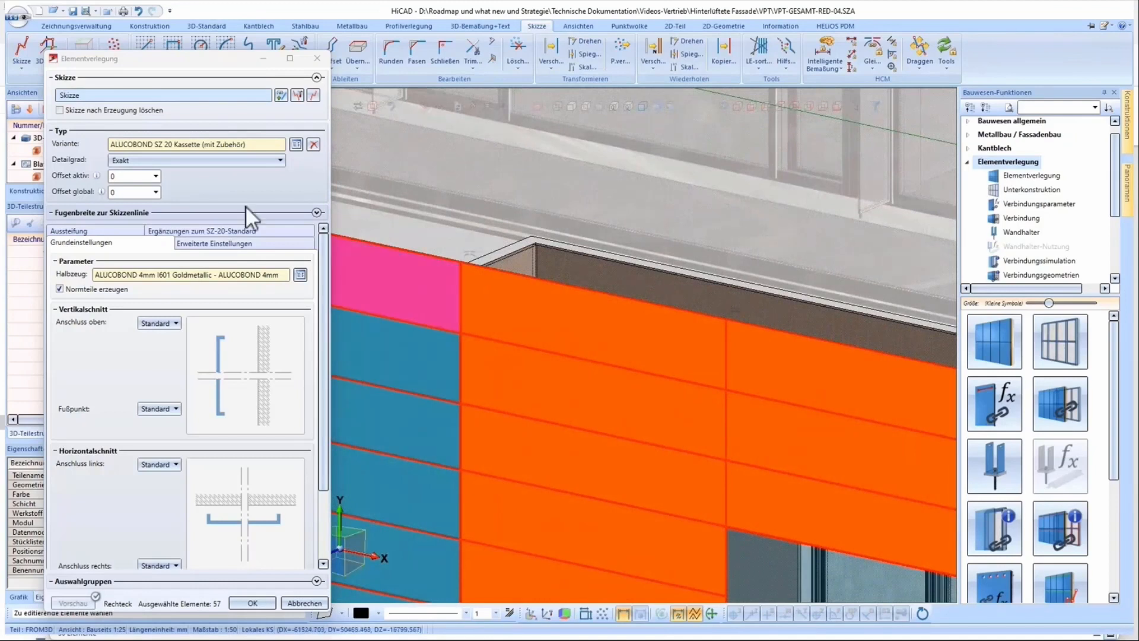
pyautogui.doubleClick(125, 176)
pyautogui.write('-1')
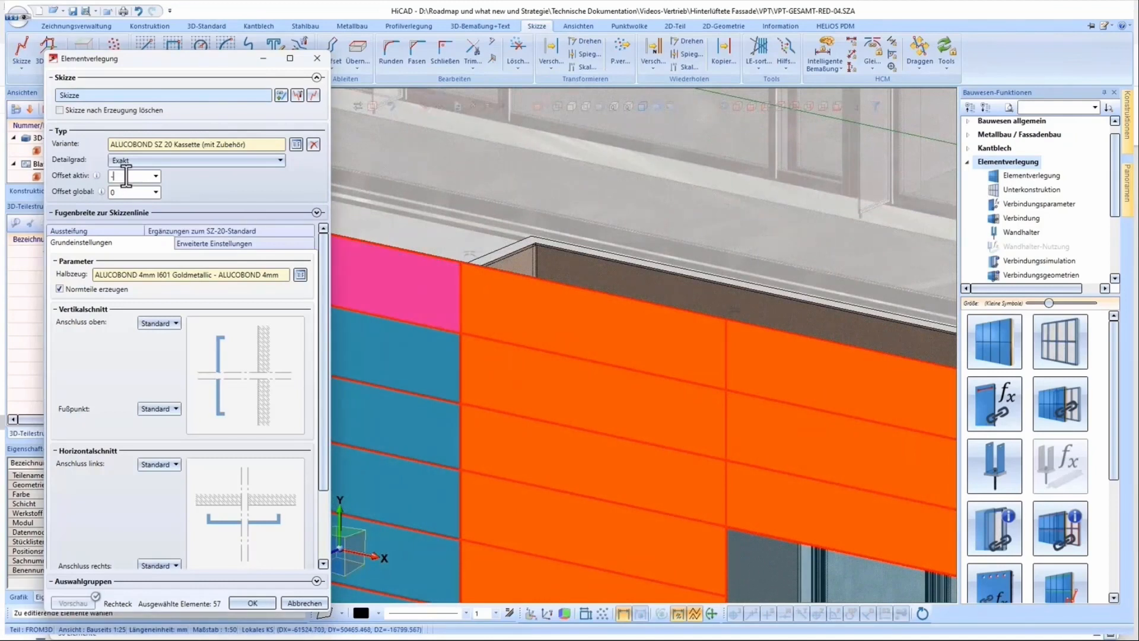
pyautogui.write('200')
pyautogui.press('Return')
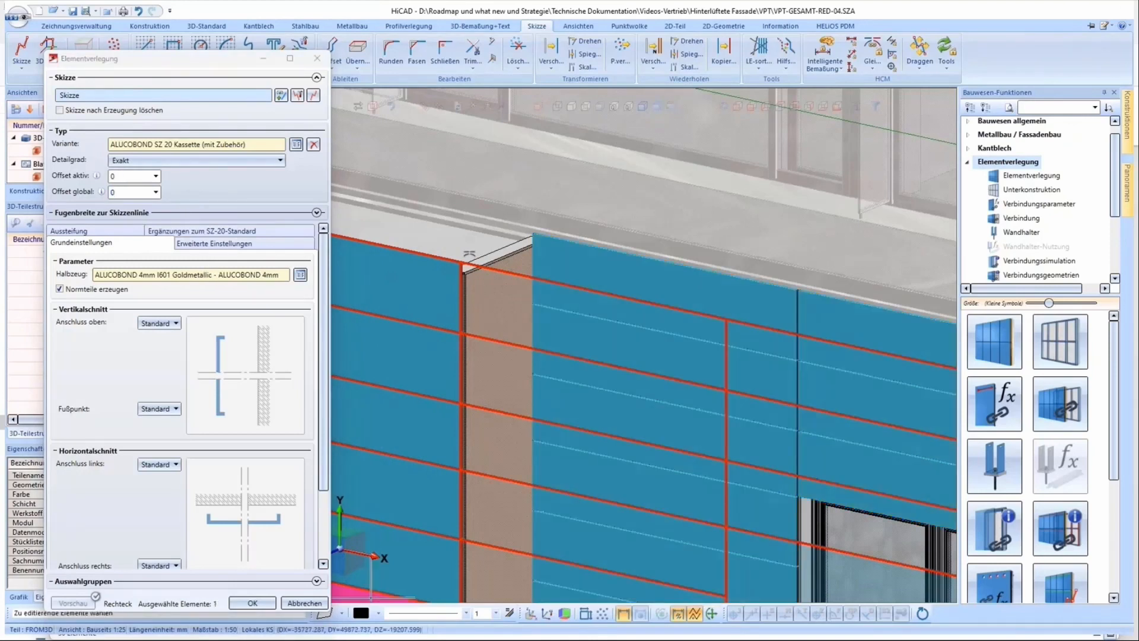
# - Give the column of cassettes left of the recess corner the right connection Außenecke gekantet with a length of 1200
pyautogui.moveTo(367, 598); pyautogui.dragTo(373, 190)
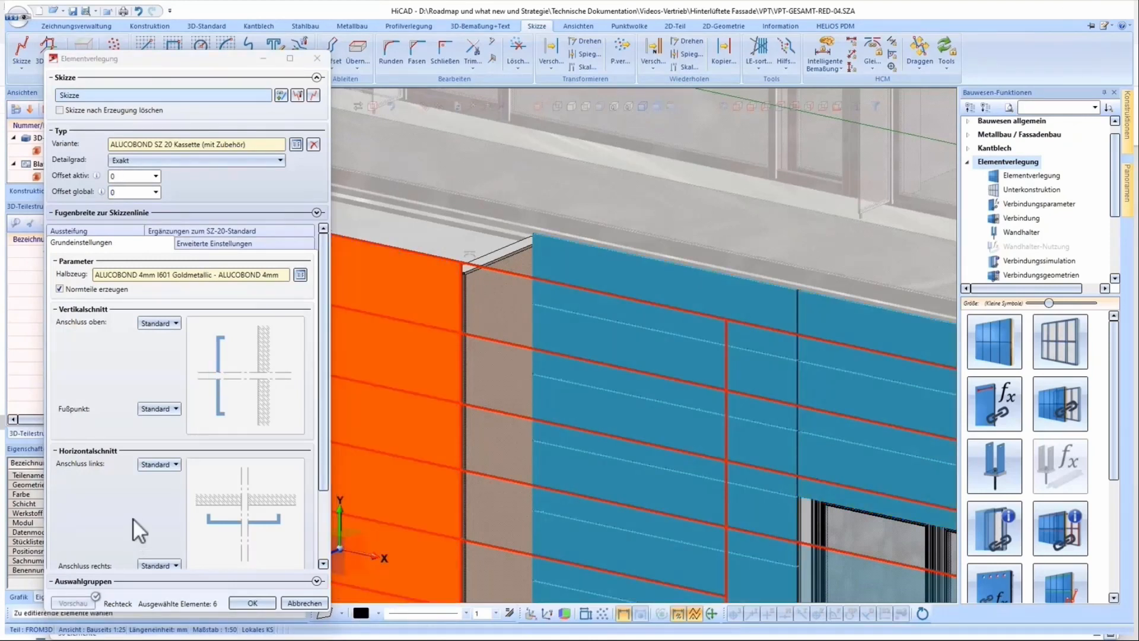
pyautogui.scroll(-3, 133, 516)
pyautogui.click(159, 475)
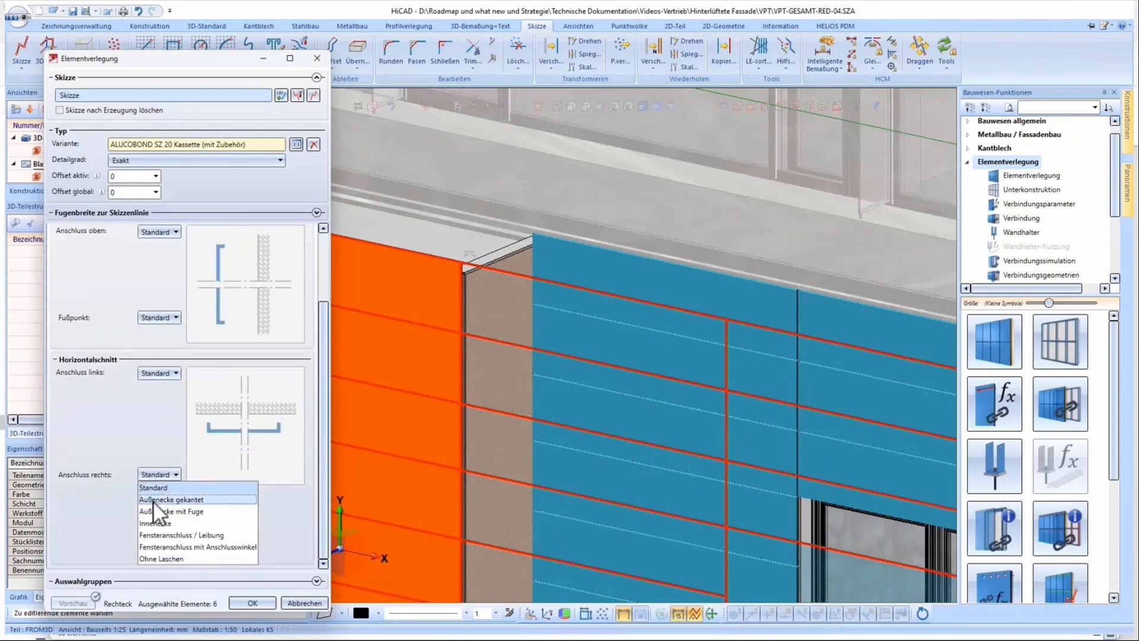
pyautogui.click(153, 500)
pyautogui.write('1200')
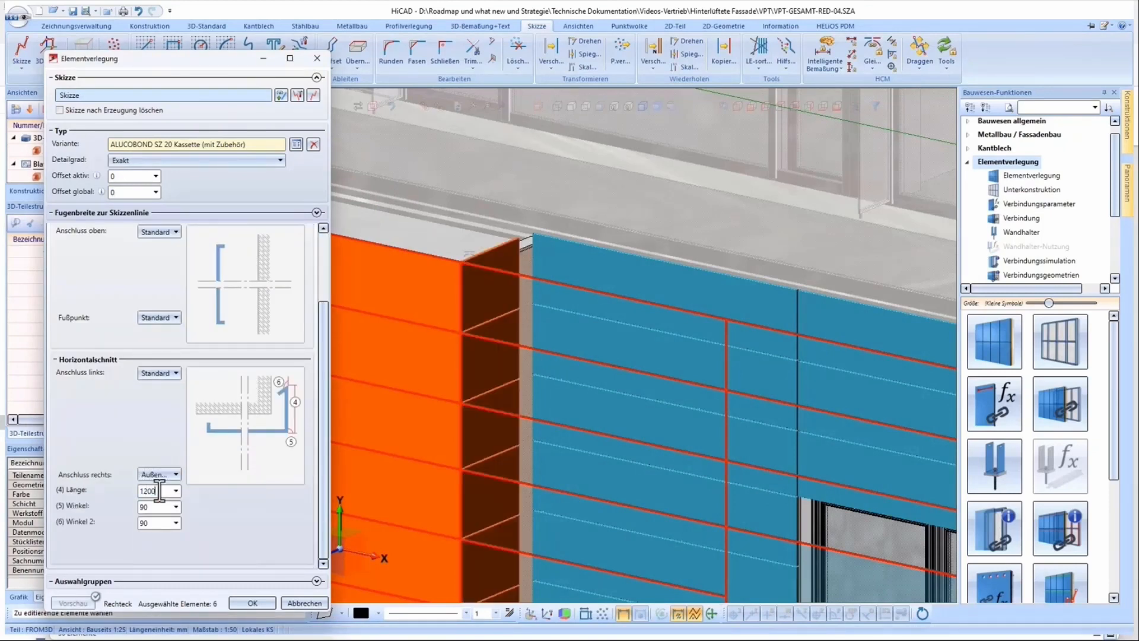
pyautogui.press('Tab')
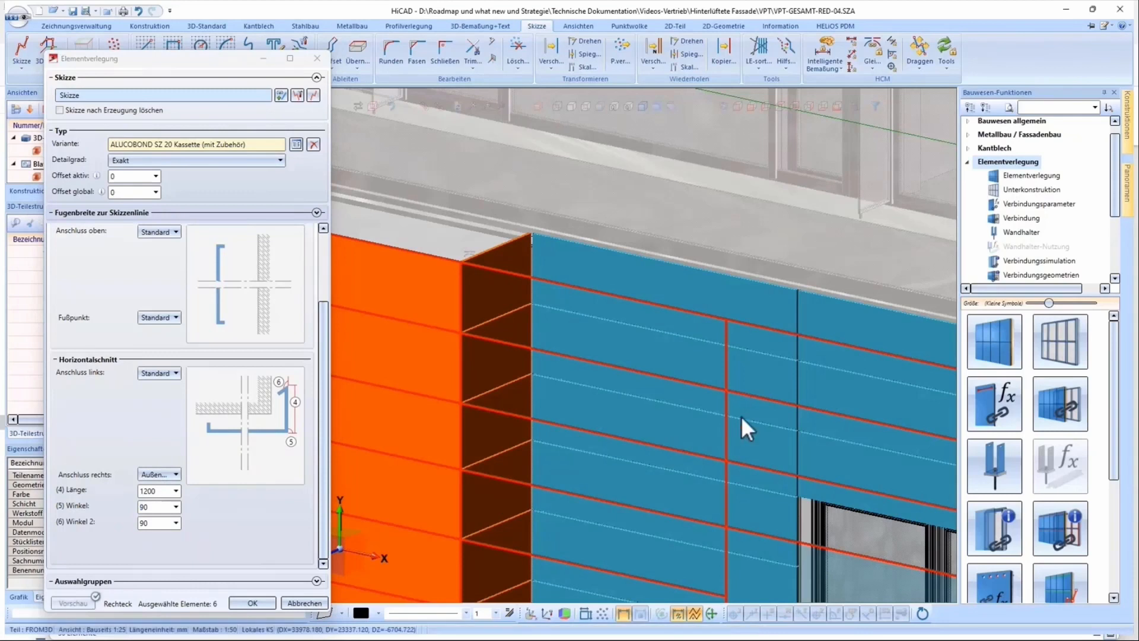
# - Apply the Attika upper connection to the top-row cassettes at the corner, with an Attika-Tiefe of 500 and a Länge Abkantung of 120
pyautogui.click(854, 328)
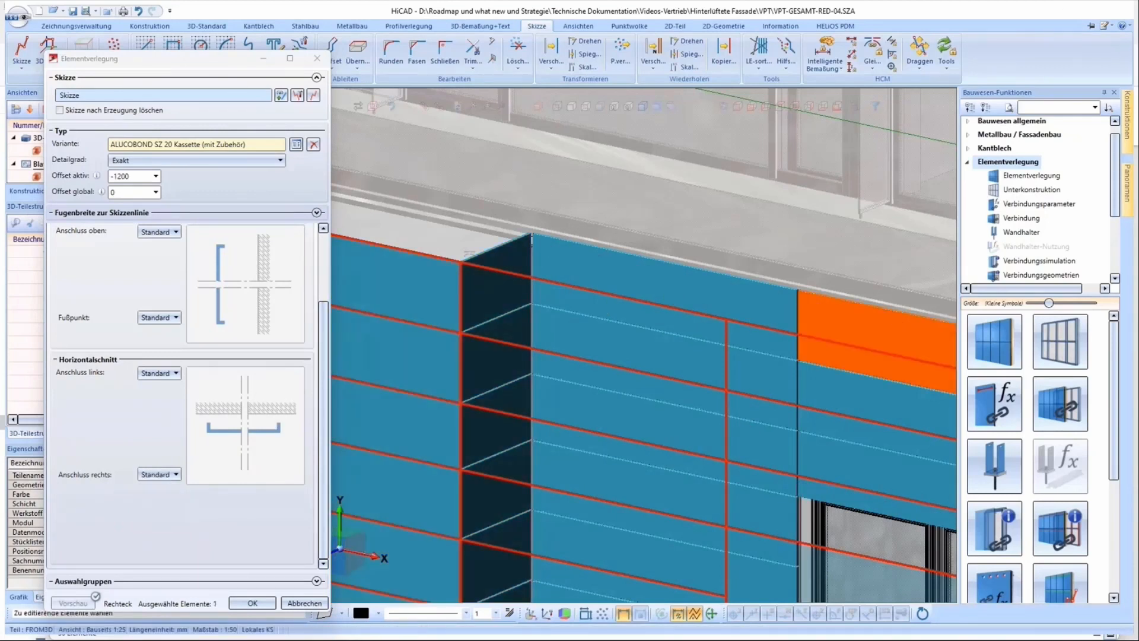
pyautogui.click(604, 272)
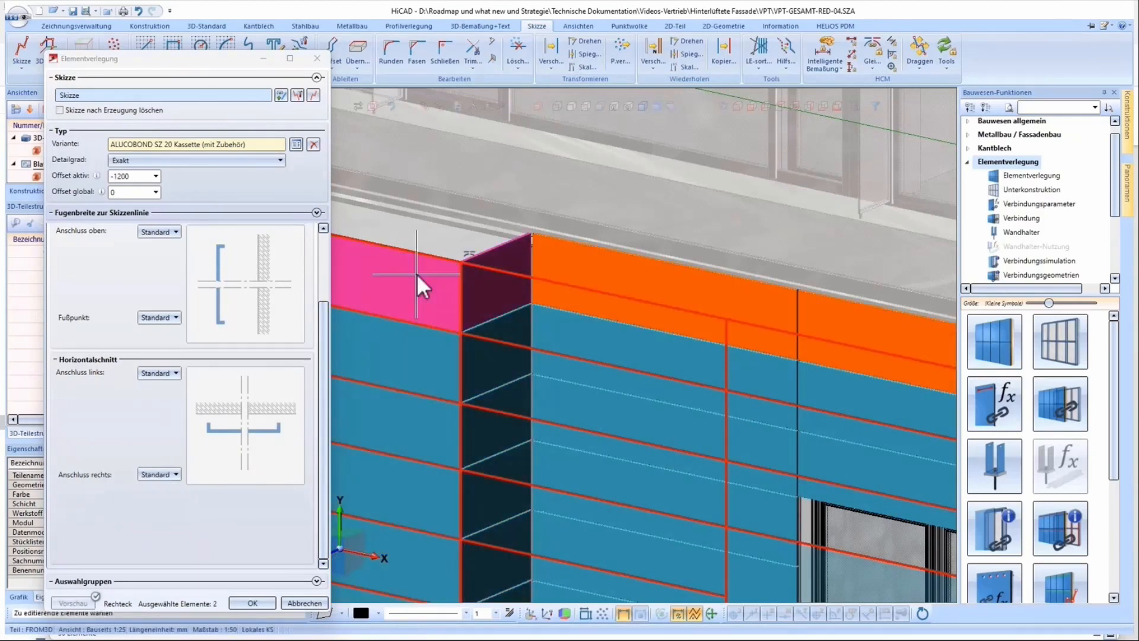
pyautogui.click(496, 278)
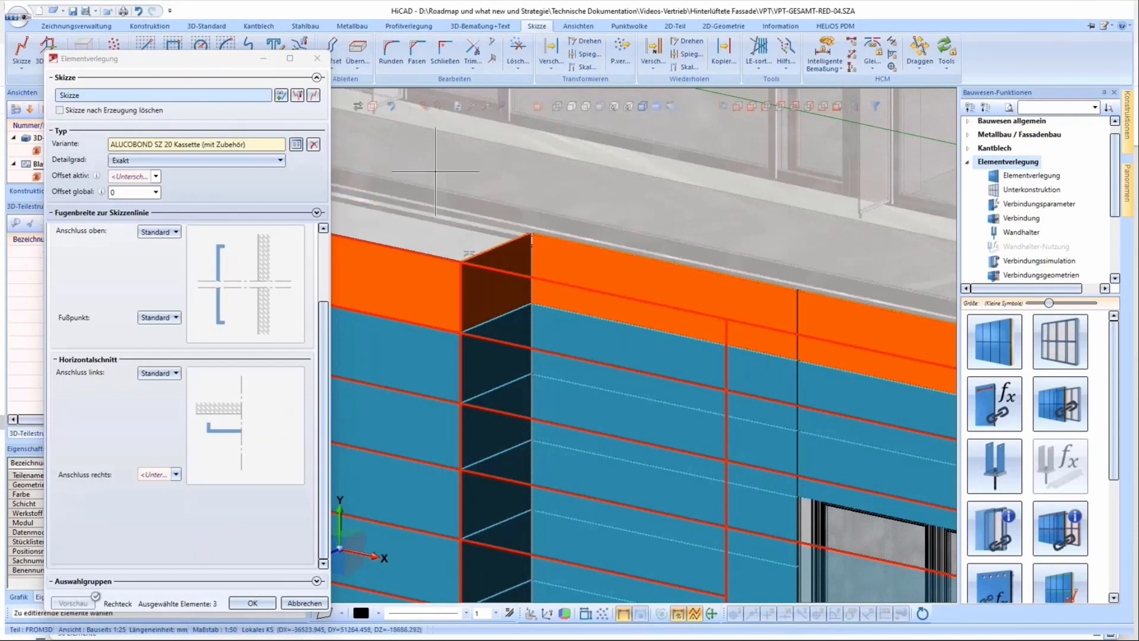
pyautogui.scroll(2, 497, 190)
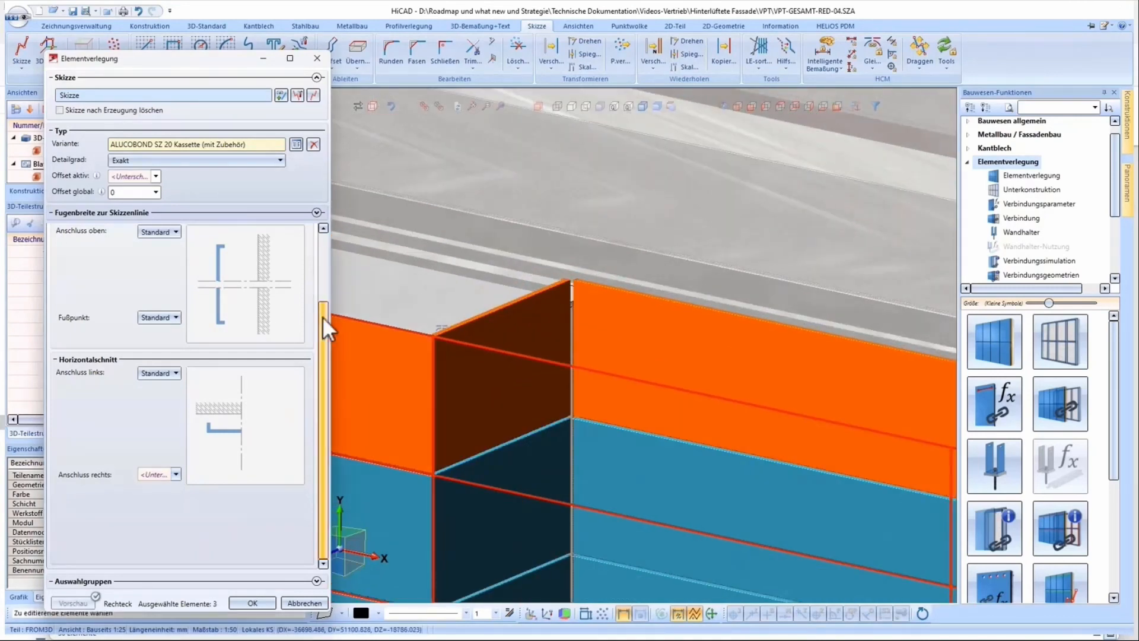
pyautogui.scroll(3, 323, 316)
pyautogui.click(147, 321)
pyautogui.click(155, 334)
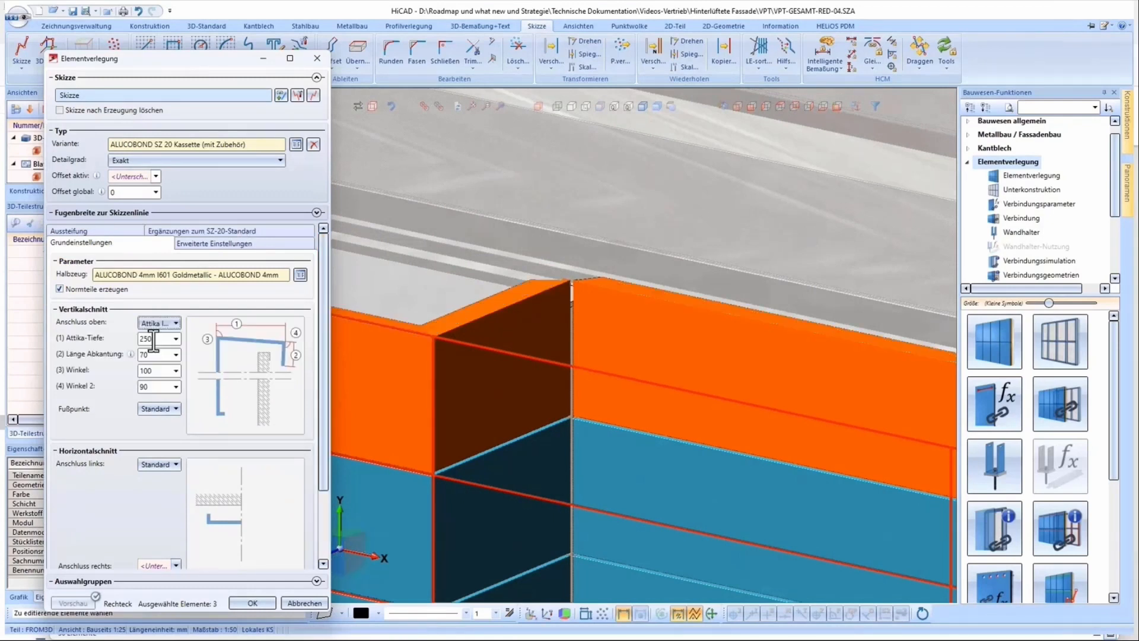
pyautogui.doubleClick(155, 339)
pyautogui.write('500')
pyautogui.press('Tab')
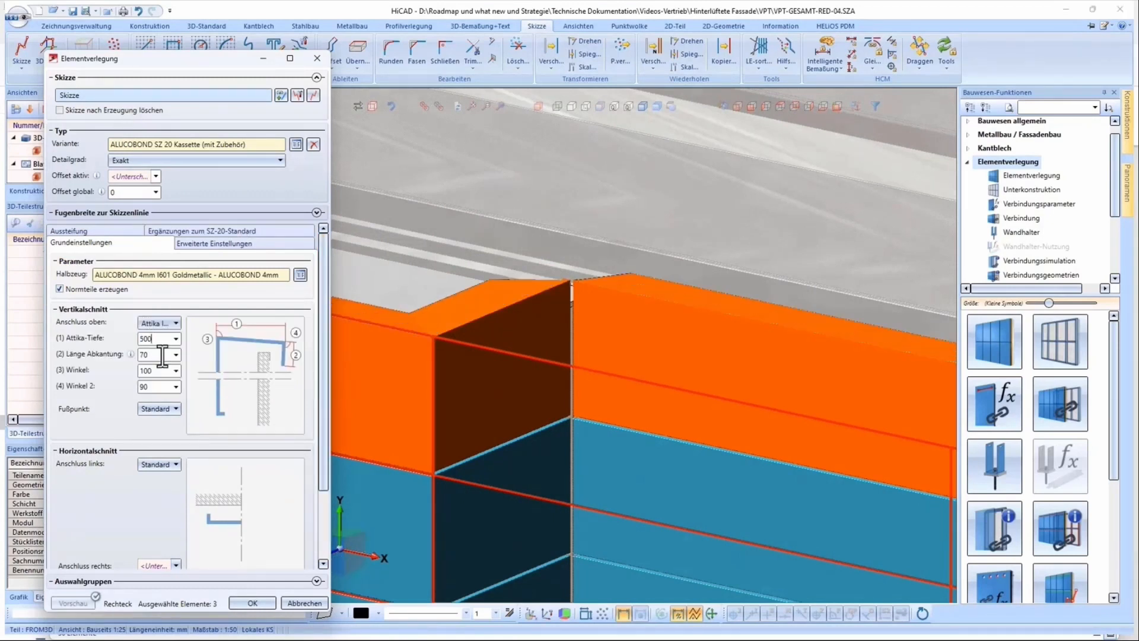
pyautogui.write('120')
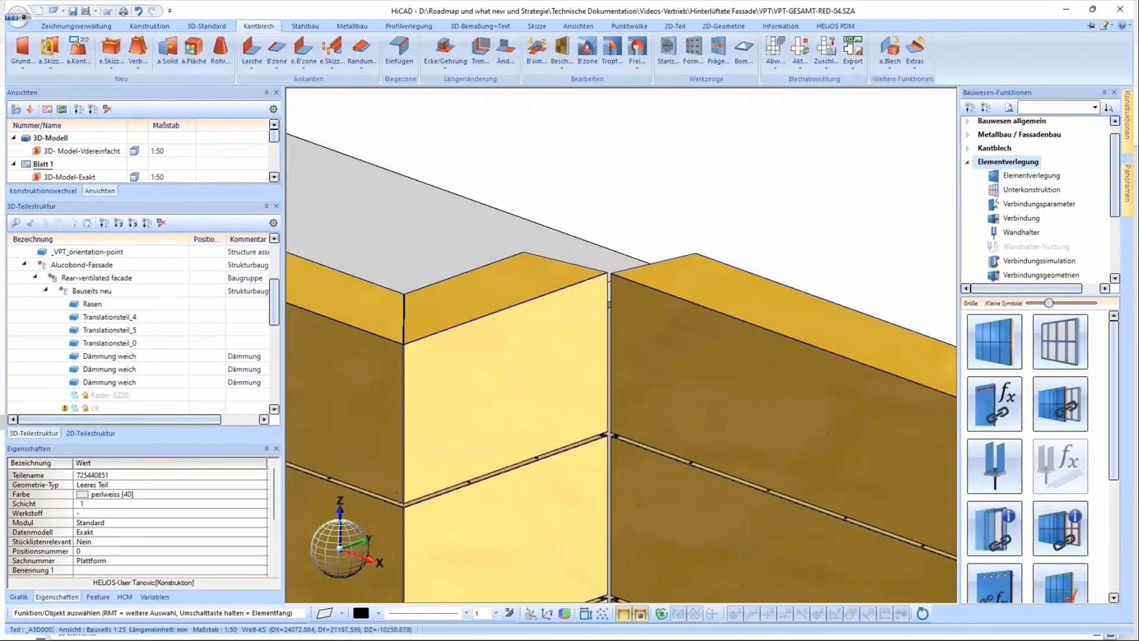
# - Join the open parapet corner of the two adjoining top cassettes with an Ecke/Gehrung mitre between their folded edges
pyautogui.moveTo(562, 311); pyautogui.dragTo(776, 308, button='middle')
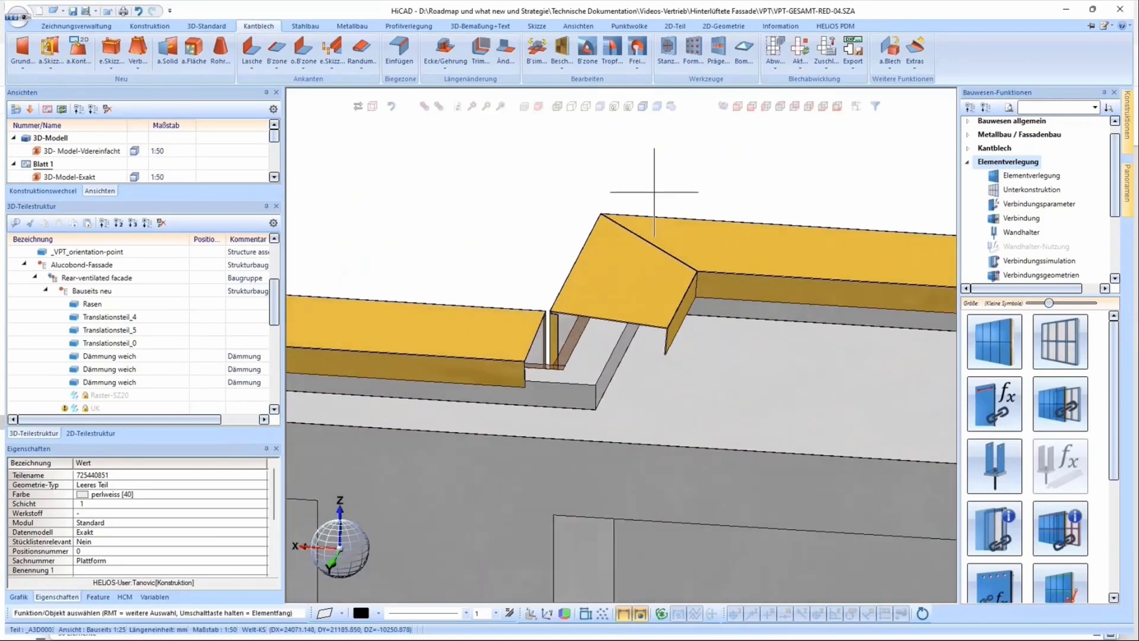
pyautogui.click(446, 50)
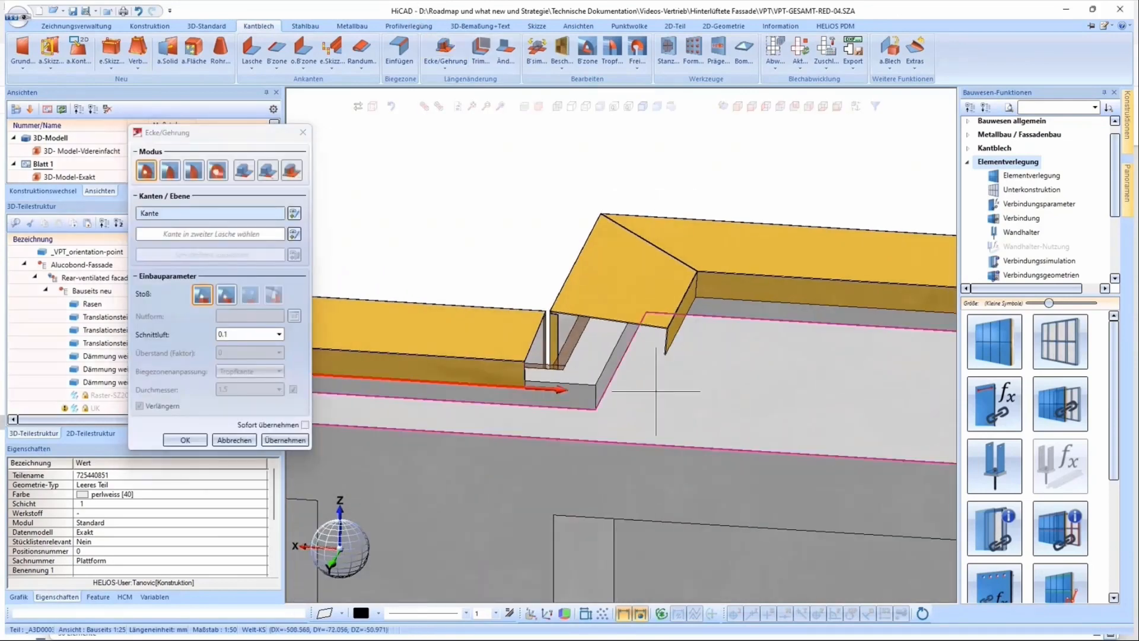
pyautogui.click(521, 350)
pyautogui.click(662, 339)
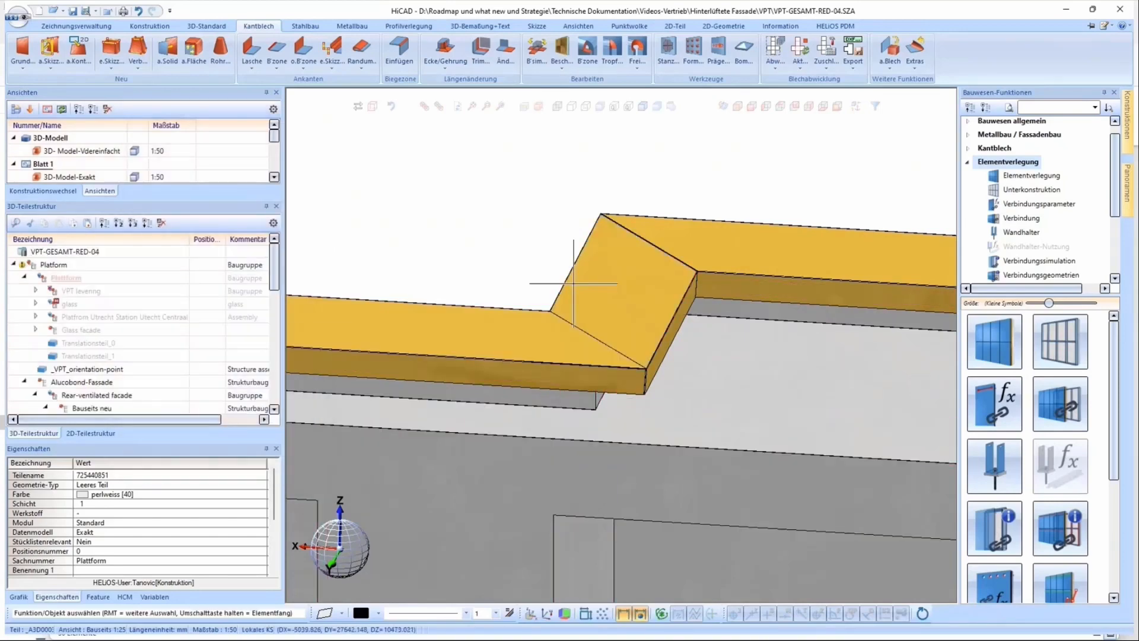
pyautogui.moveTo(654, 312); pyautogui.dragTo(439, 311, button='middle')
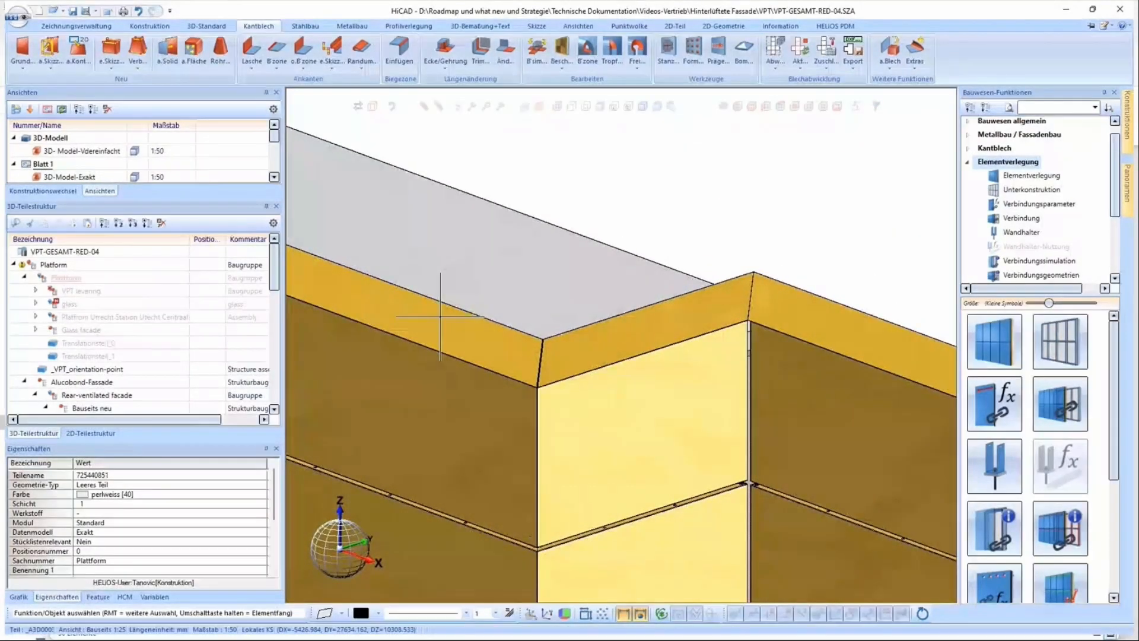
# - Isolate the parapet corner cassette and examine its rear side, including the ALUCOBOND 44024 profile on its own
pyautogui.moveTo(481, 453); pyautogui.dragTo(520, 221, button='middle')
pyautogui.doubleClick(521, 221)
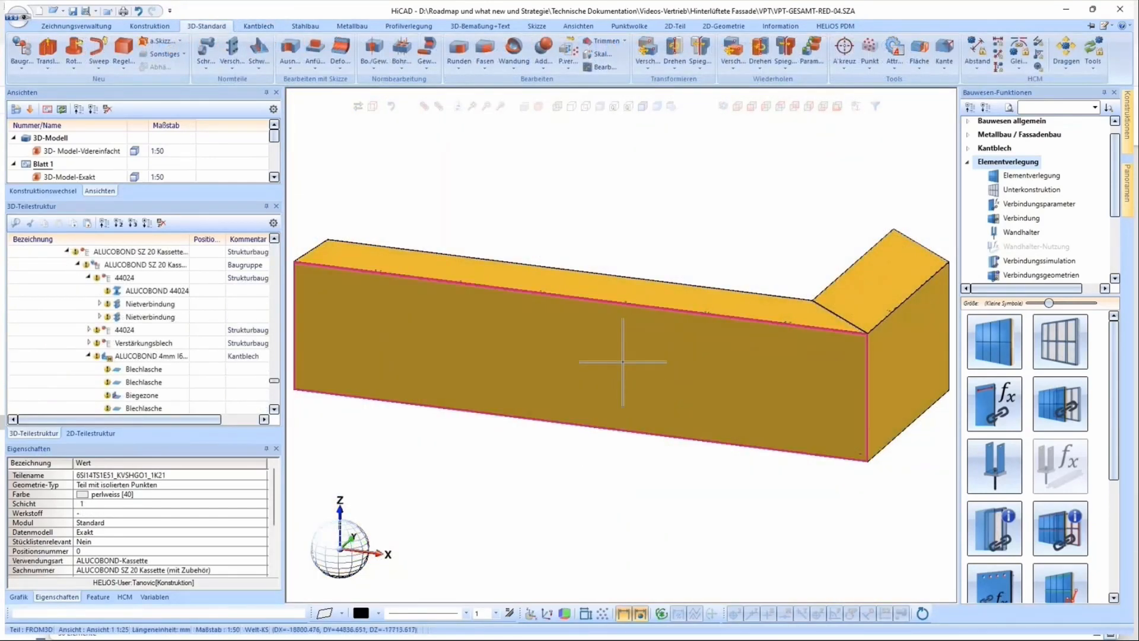
pyautogui.moveTo(623, 362); pyautogui.dragTo(778, 361, button='middle')
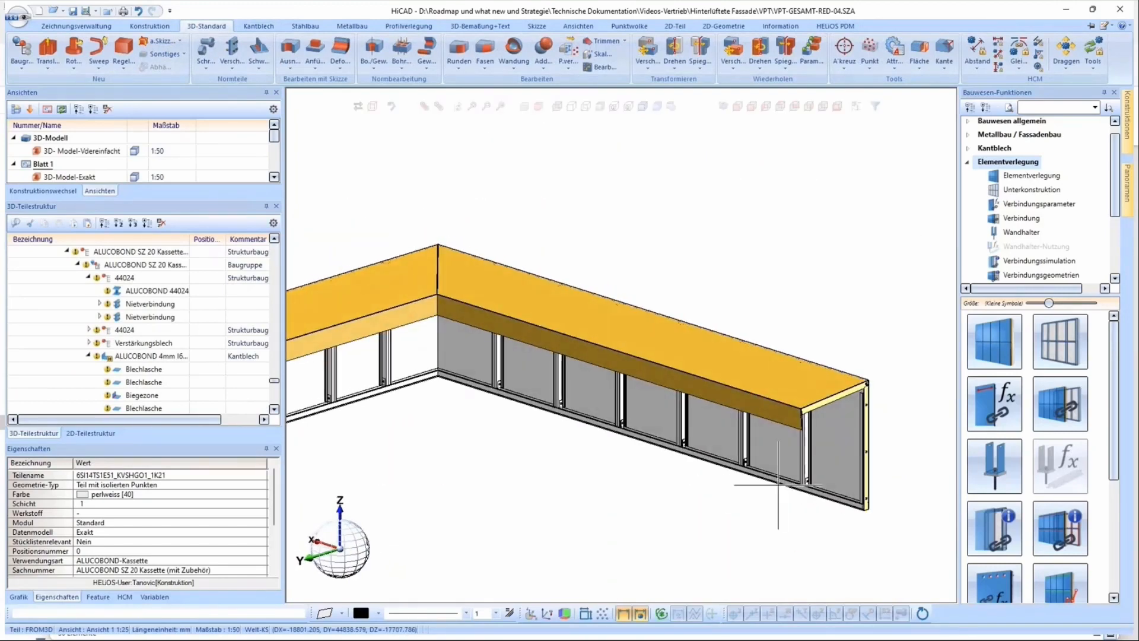
pyautogui.click(779, 485)
pyautogui.moveTo(744, 552); pyautogui.dragTo(881, 438)
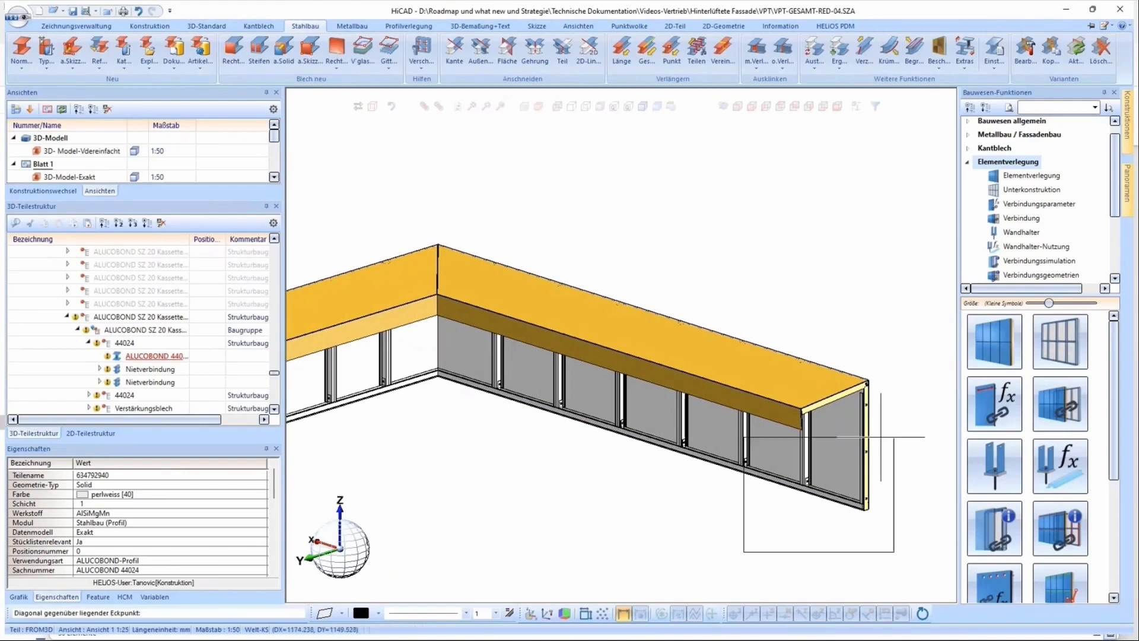
pyautogui.click(890, 437)
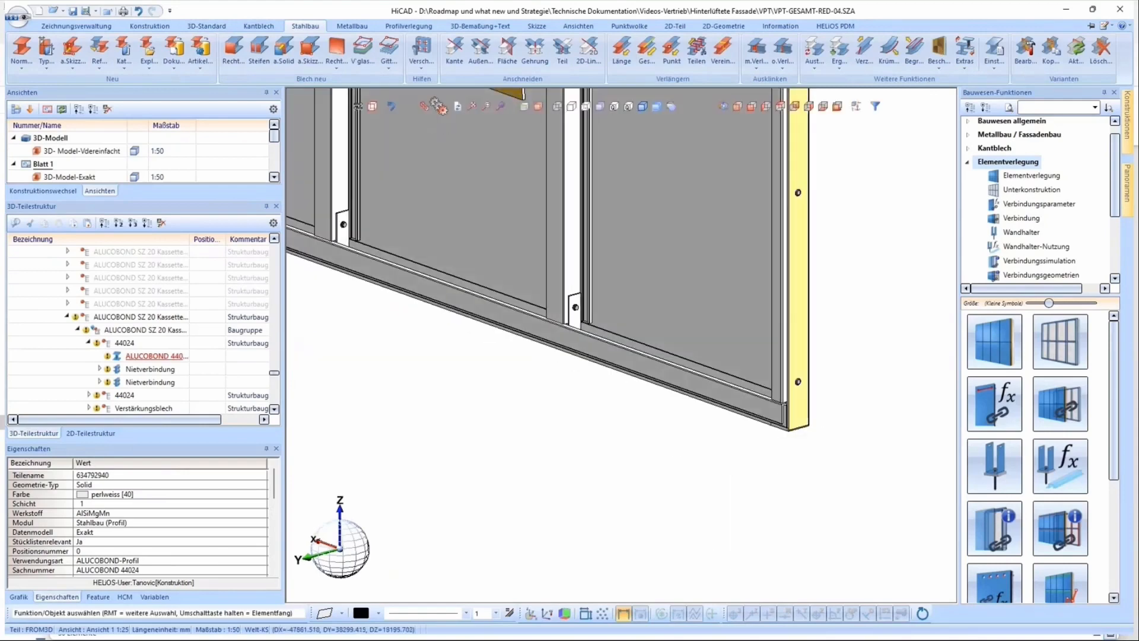
pyautogui.click(438, 106)
pyautogui.moveTo(762, 376); pyautogui.dragTo(793, 454)
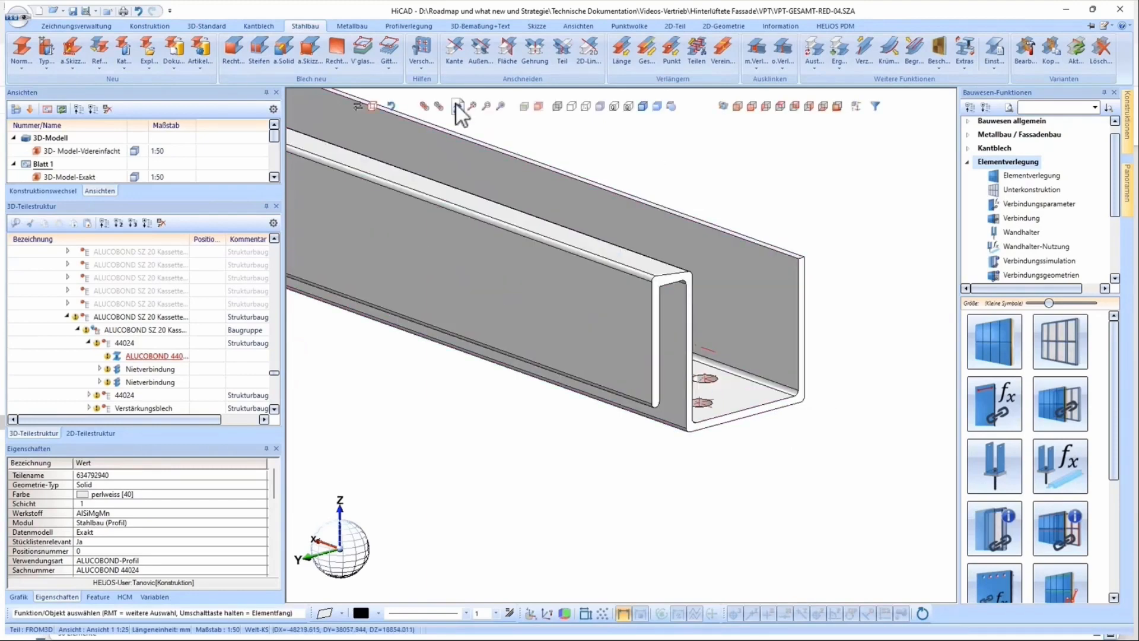
pyautogui.click(423, 106)
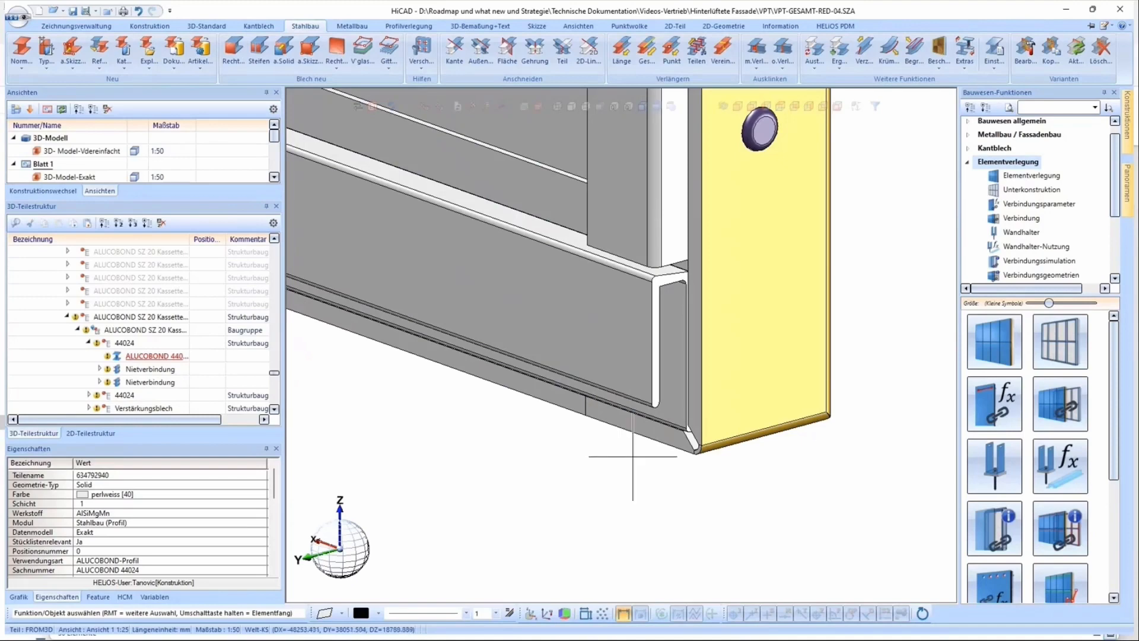
# - Examine the rivets, stiffening profiles and folded flanges at the end of the parapet cassette from the rear
pyautogui.scroll(-6, 632, 457)
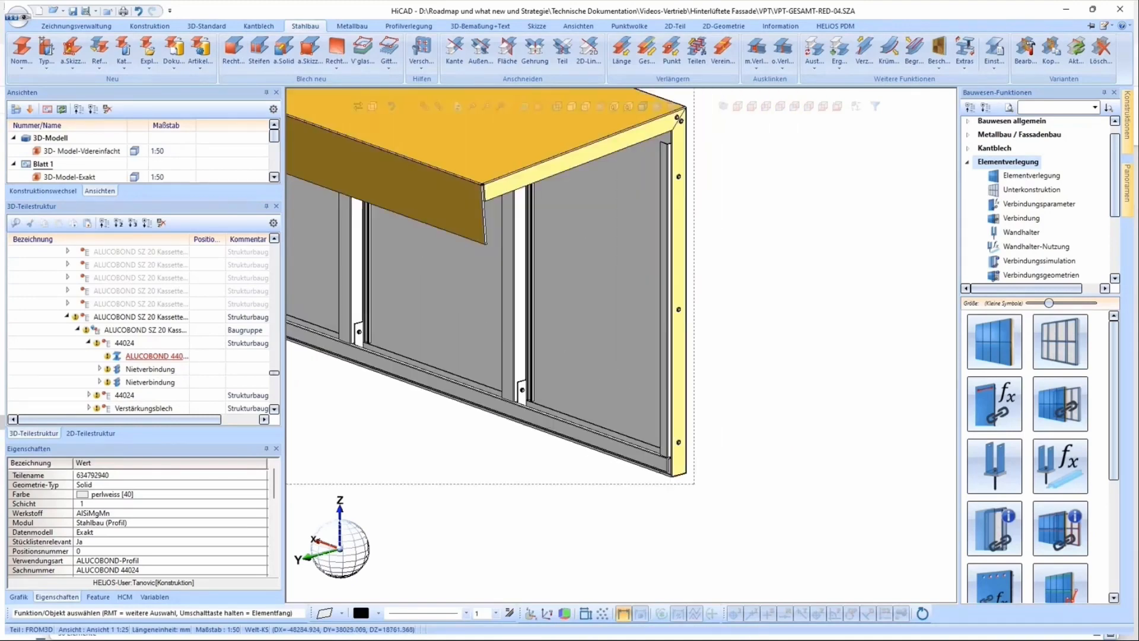
pyautogui.middleClick(481, 442)
pyautogui.click(647, 424)
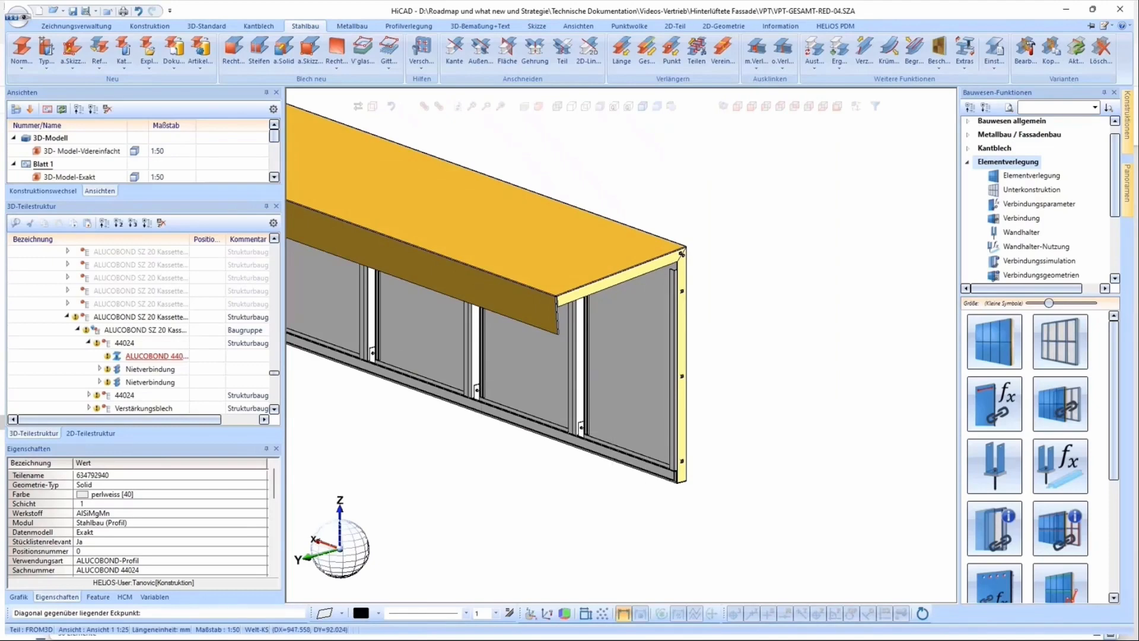
pyautogui.scroll(-7, 468, 437)
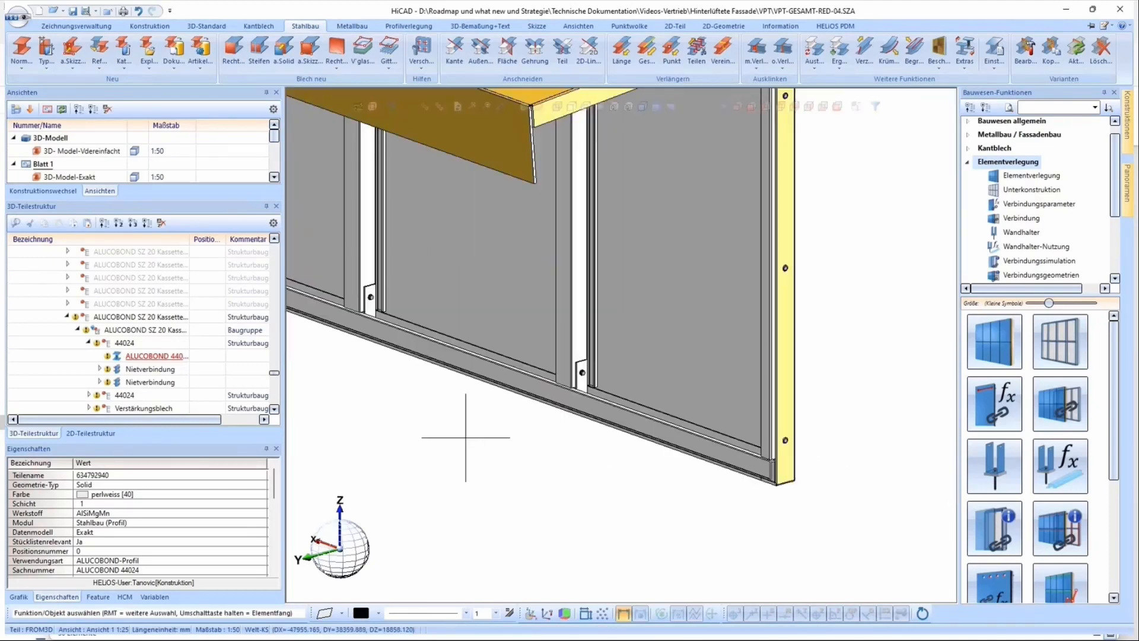
pyautogui.middleClick(656, 297)
pyautogui.click(511, 295)
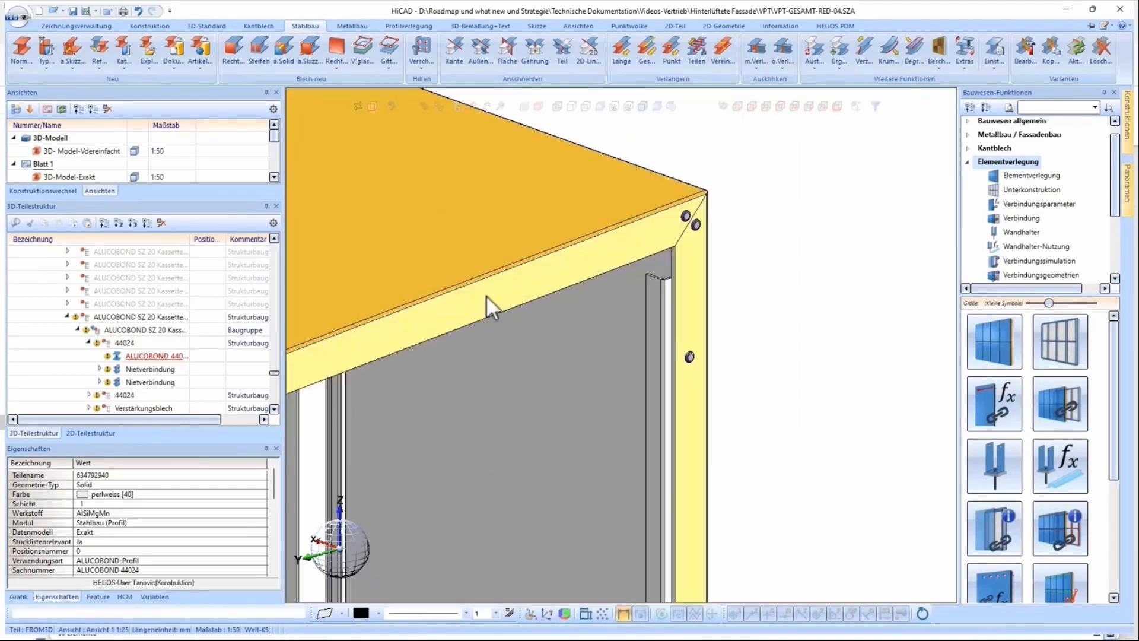
pyautogui.scroll(-6, 604, 326)
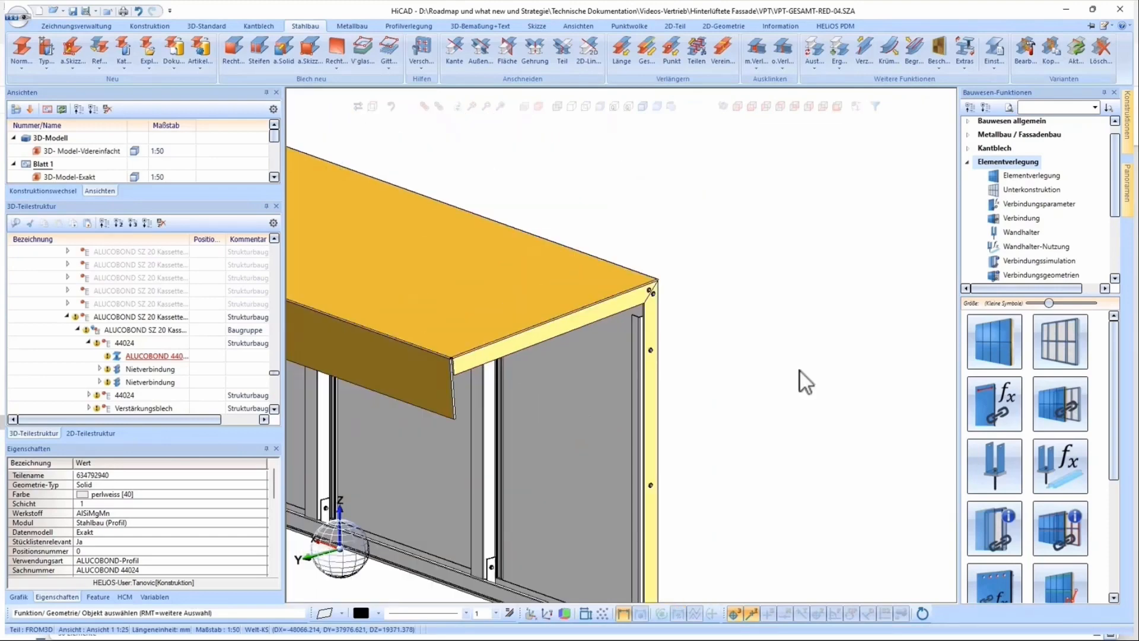
# - Unfold the ALUCOBOND 4mm sheet of the parapet corner cassette with the bending simulation
pyautogui.moveTo(475, 370); pyautogui.dragTo(750, 379, button='middle')
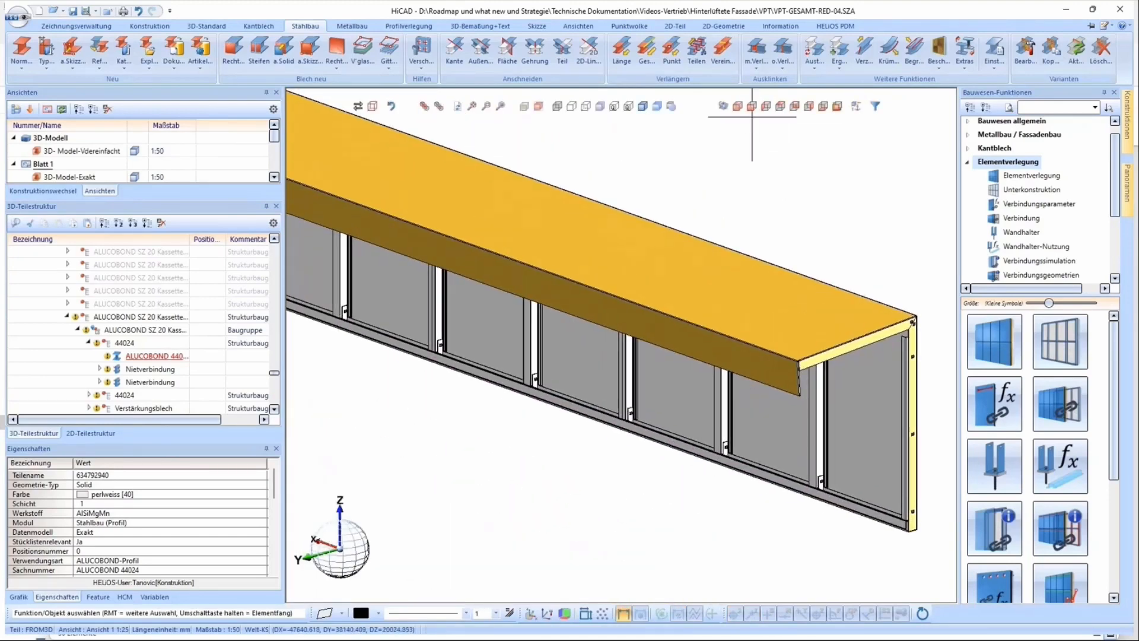
pyautogui.click(737, 106)
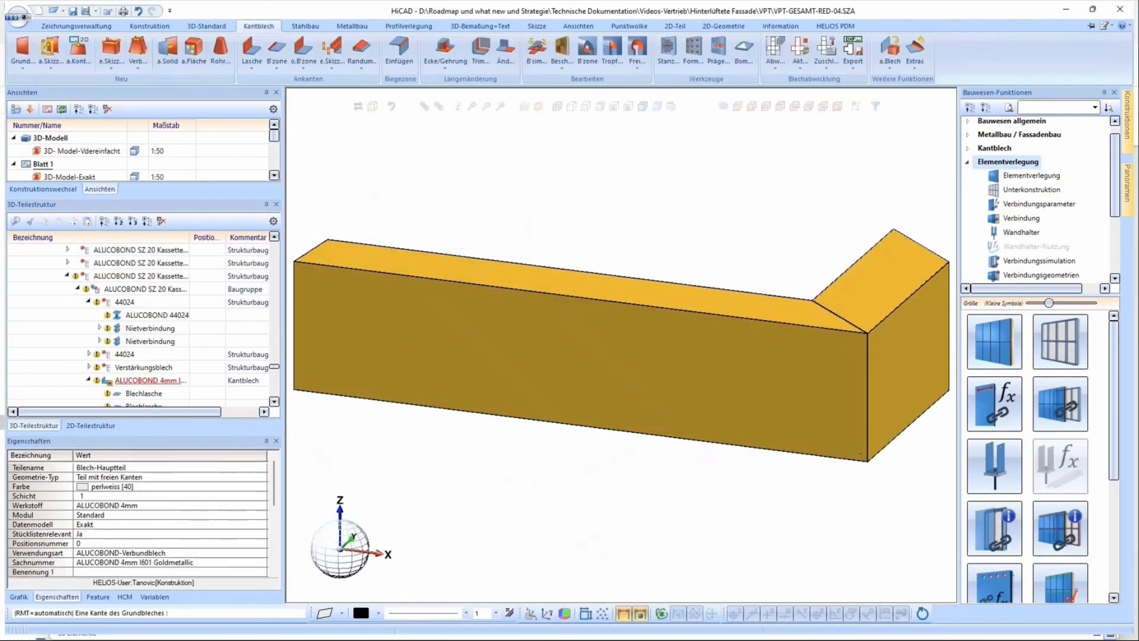
pyautogui.click(430, 382)
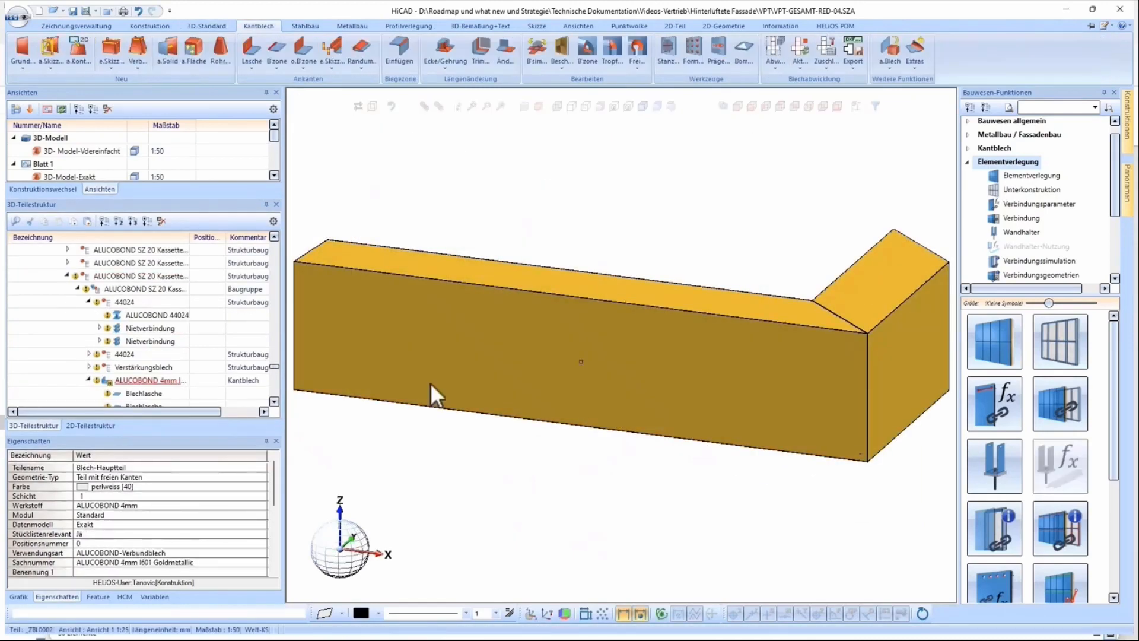
pyautogui.scroll(-2, 375, 274)
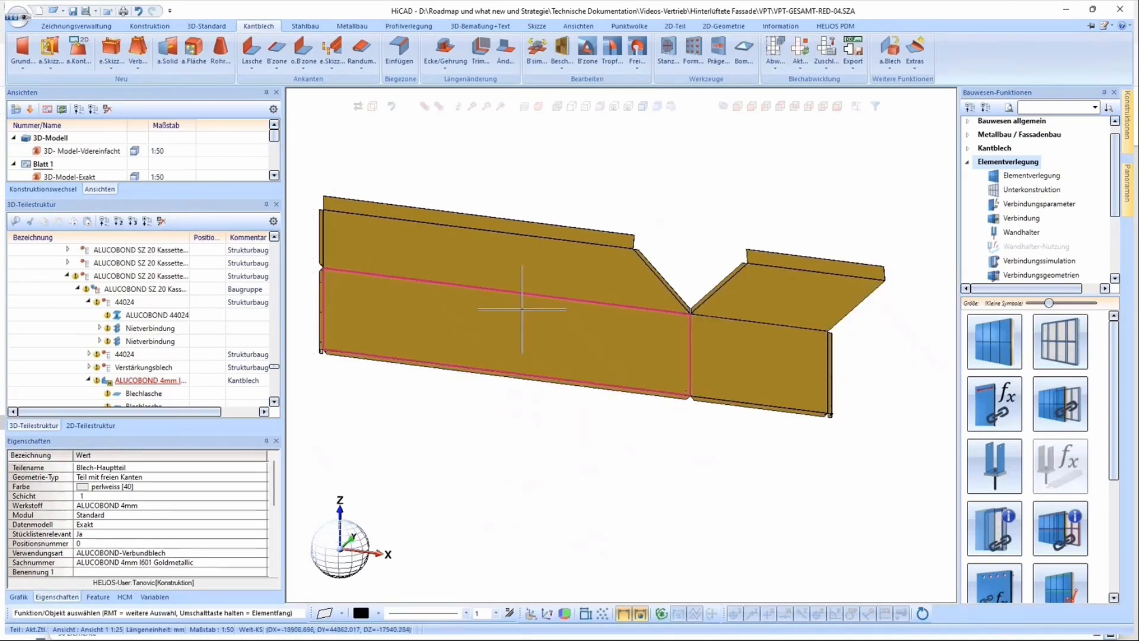
# - Examine the notch and rivet holes in the end flange of the unfolded sheet from the rear
pyautogui.moveTo(522, 309); pyautogui.dragTo(773, 278, button='middle')
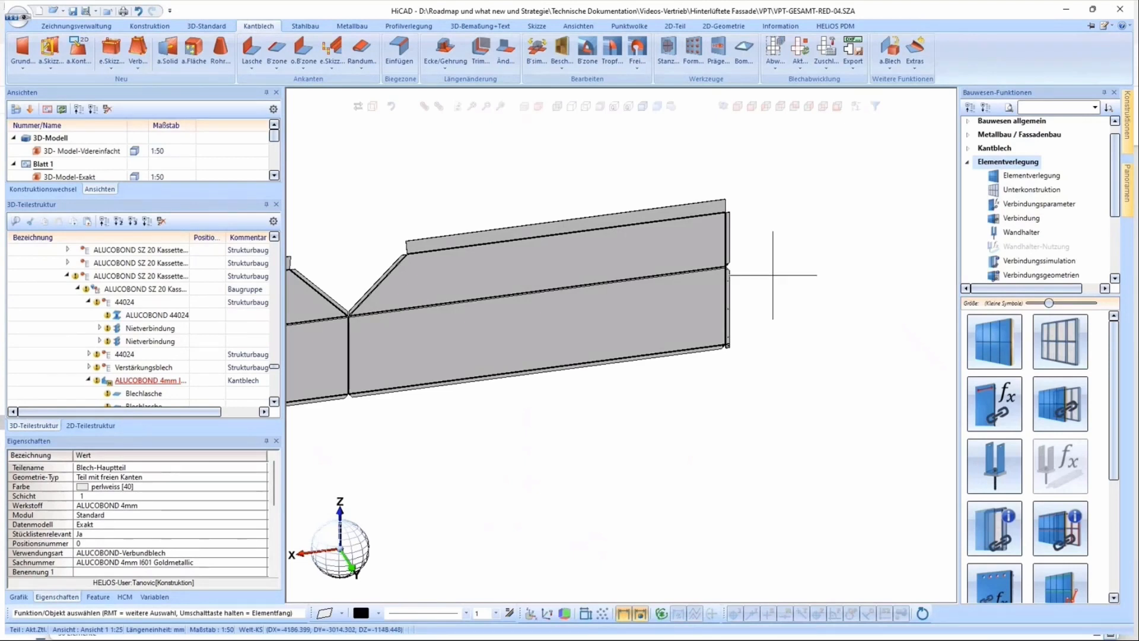
pyautogui.middleClick(773, 276)
pyautogui.click(677, 260)
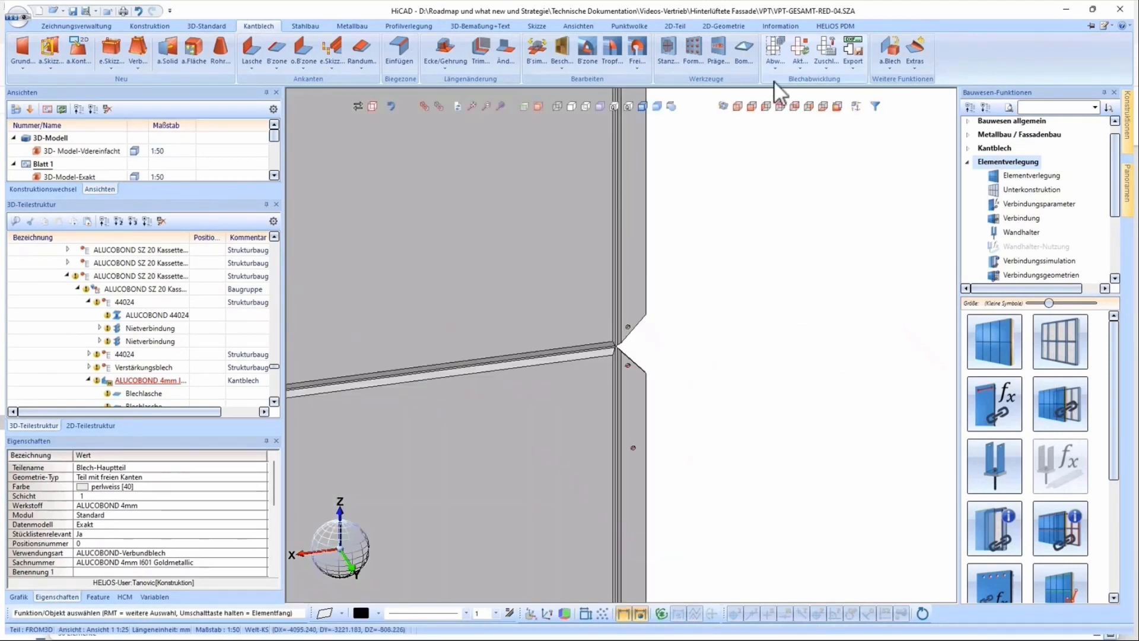
# - Return to the front axonometric view and fold the cassette sheet back up with the bending simulation
pyautogui.click(738, 107)
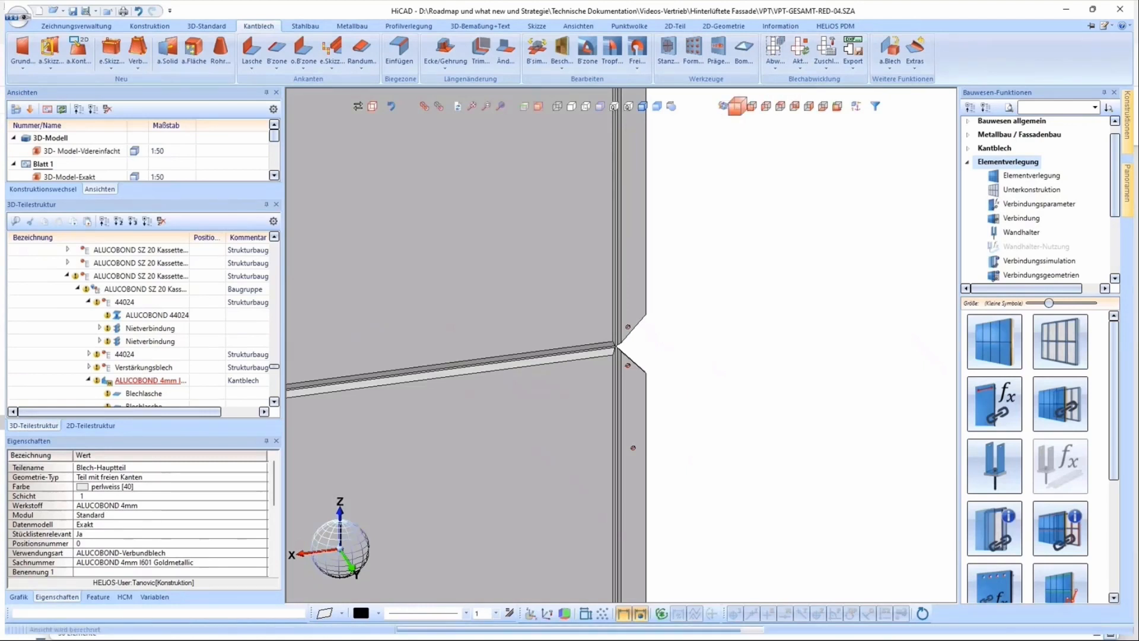
pyautogui.click(537, 48)
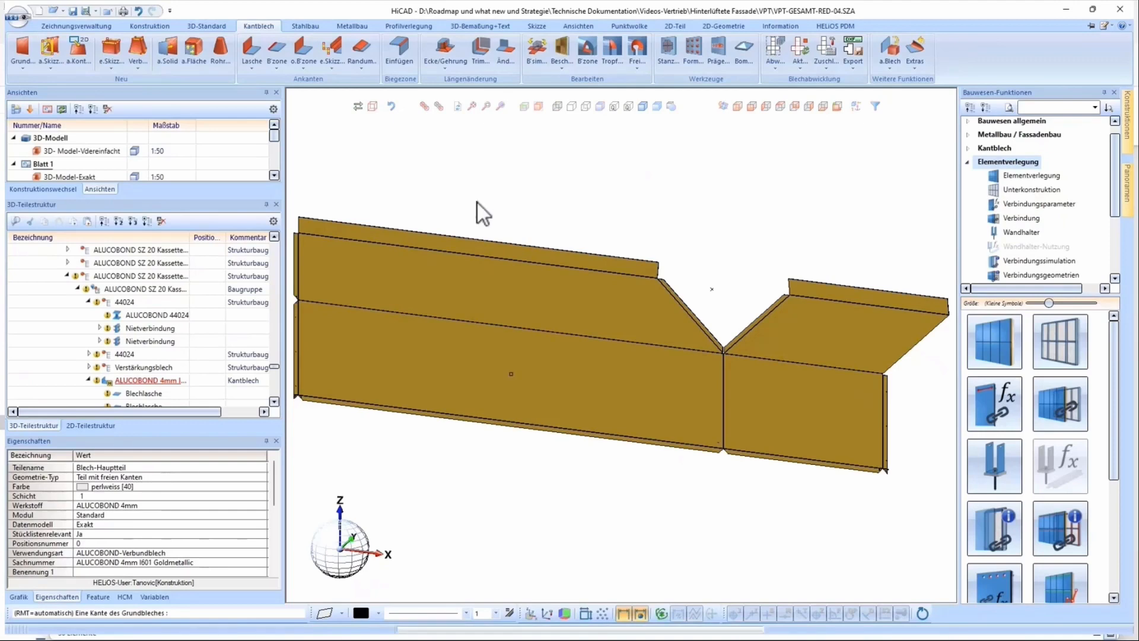
pyautogui.click(478, 203)
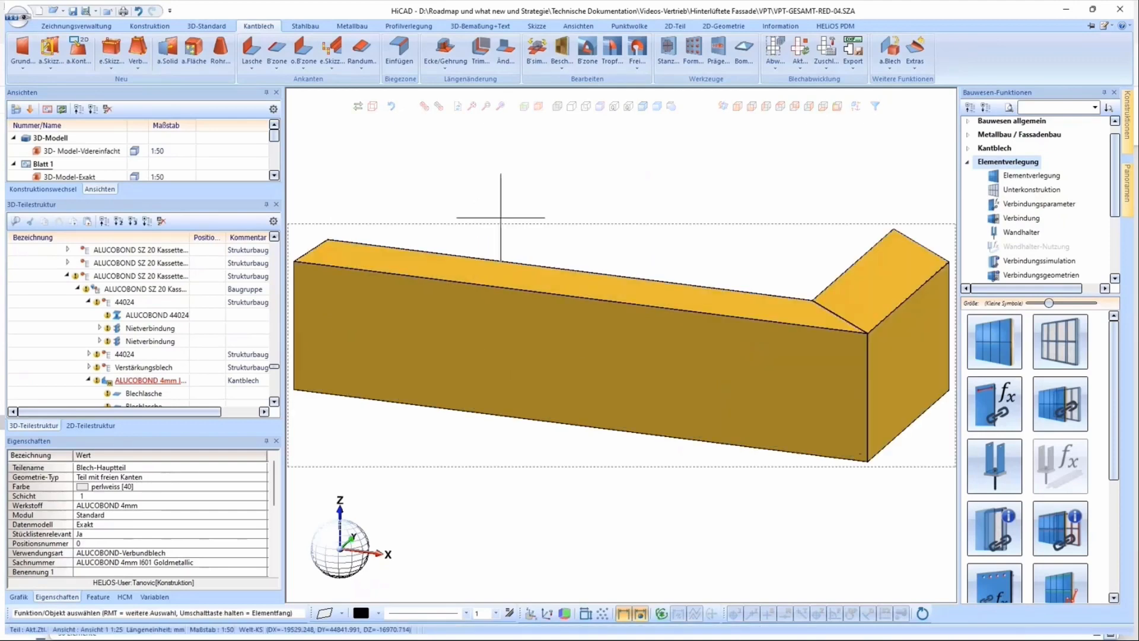
# - Create the dimensioned flat pattern of the ALUCOBOND 4mm cassette sheet and inspect the rivet holes at its end-flange notch
pyautogui.click(775, 44)
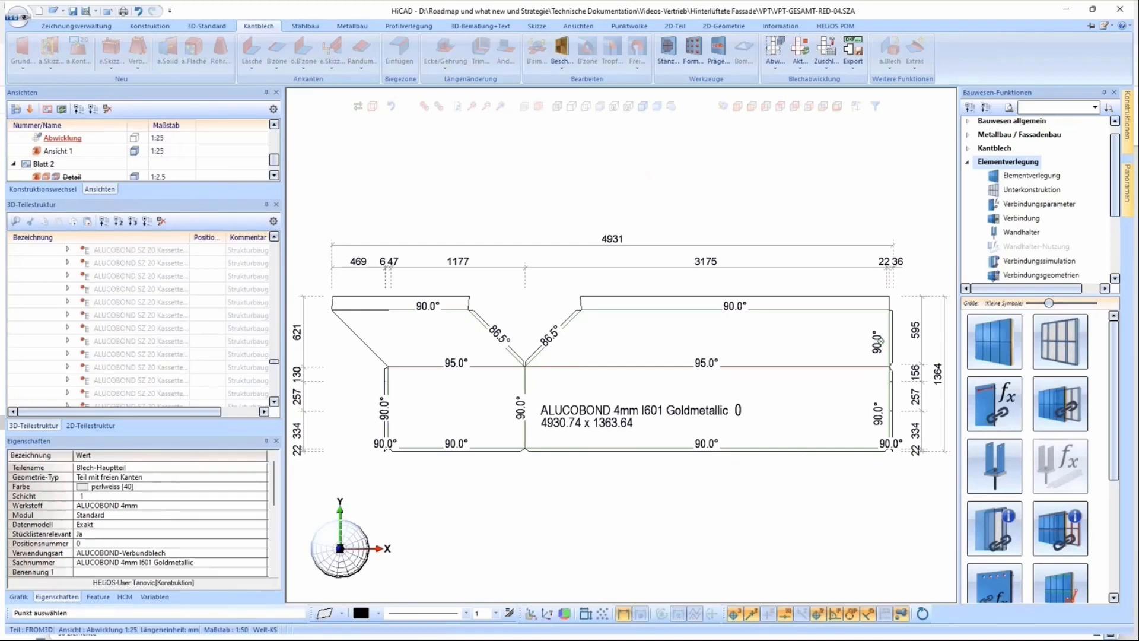
pyautogui.scroll(5, 657, 373)
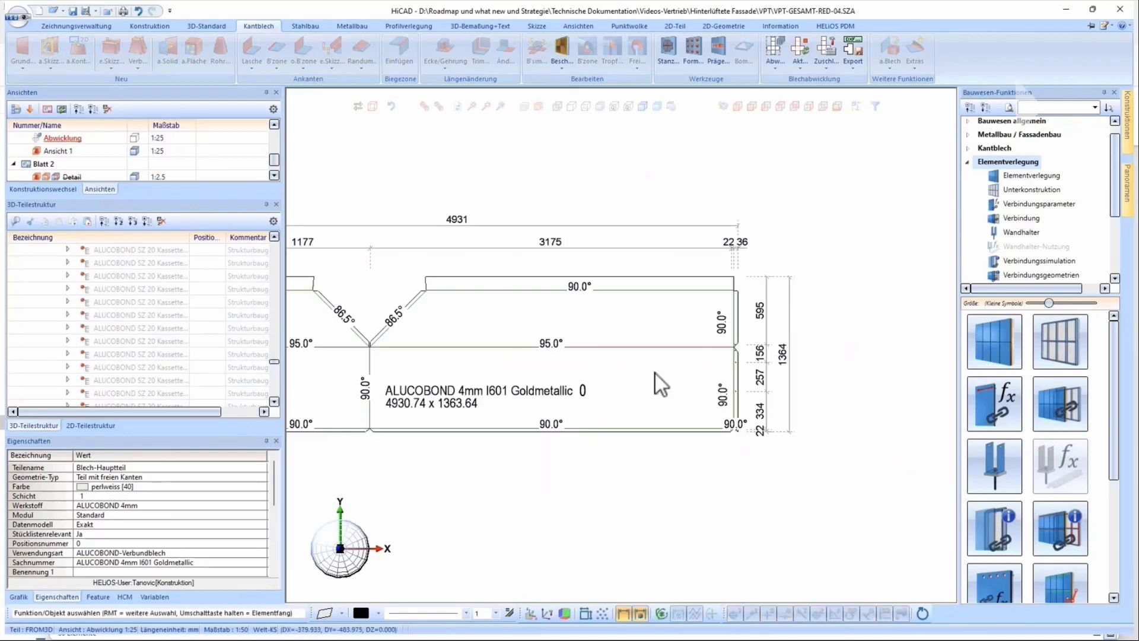
pyautogui.scroll(4, 670, 296)
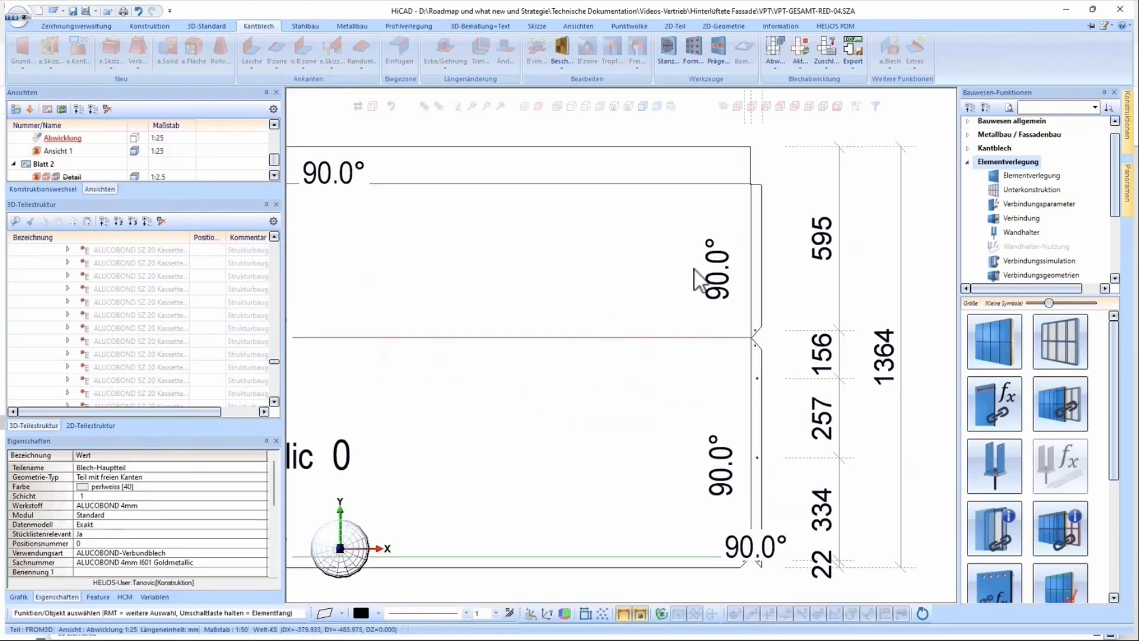
pyautogui.moveTo(728, 310); pyautogui.dragTo(848, 394)
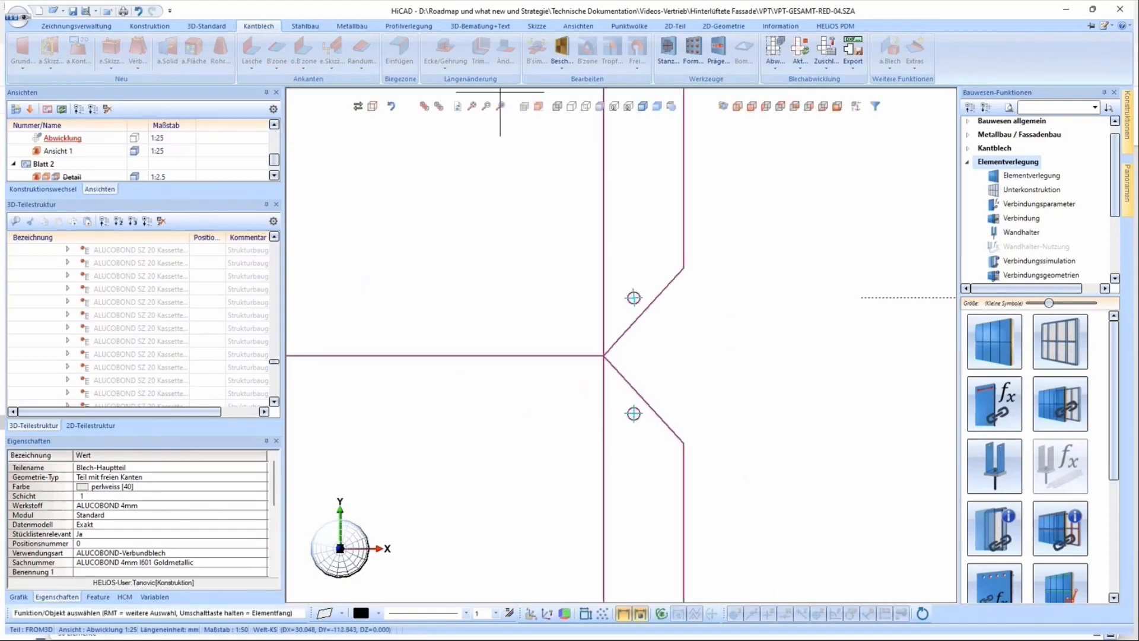
pyautogui.click(473, 106)
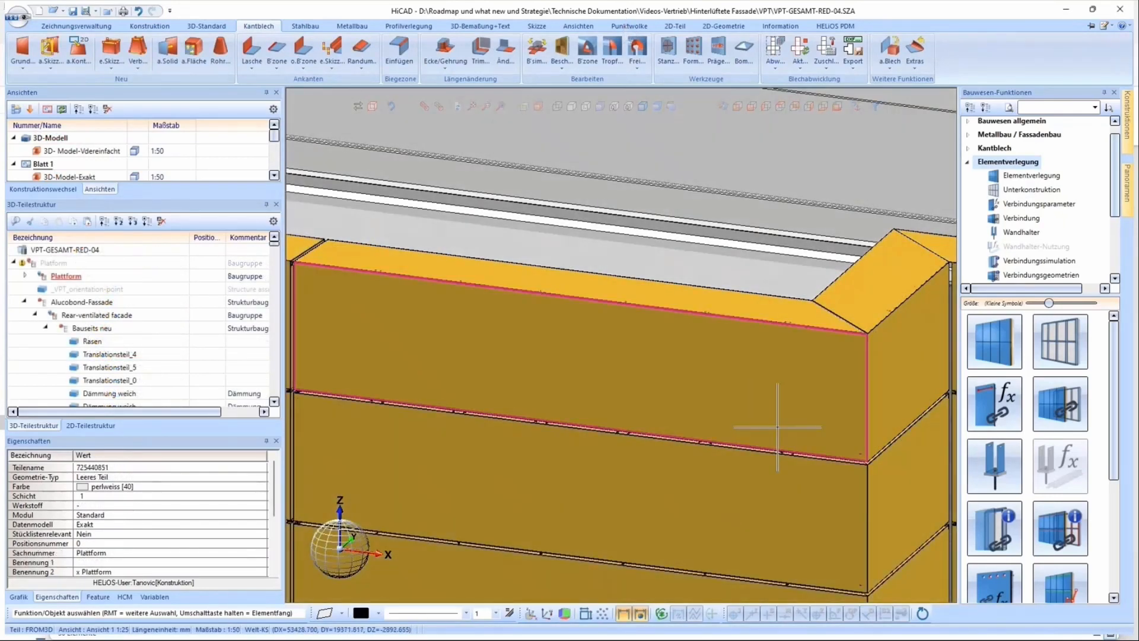
# - Examine the cassette facade around the mitred parapet corner, the recessed wall corner and the folded window reveals
pyautogui.moveTo(757, 416); pyautogui.dragTo(333, 216, button='middle')
pyautogui.scroll(1, 536, 329)
pyautogui.scroll(-4, 525, 344)
pyautogui.scroll(-3, 453, 428)
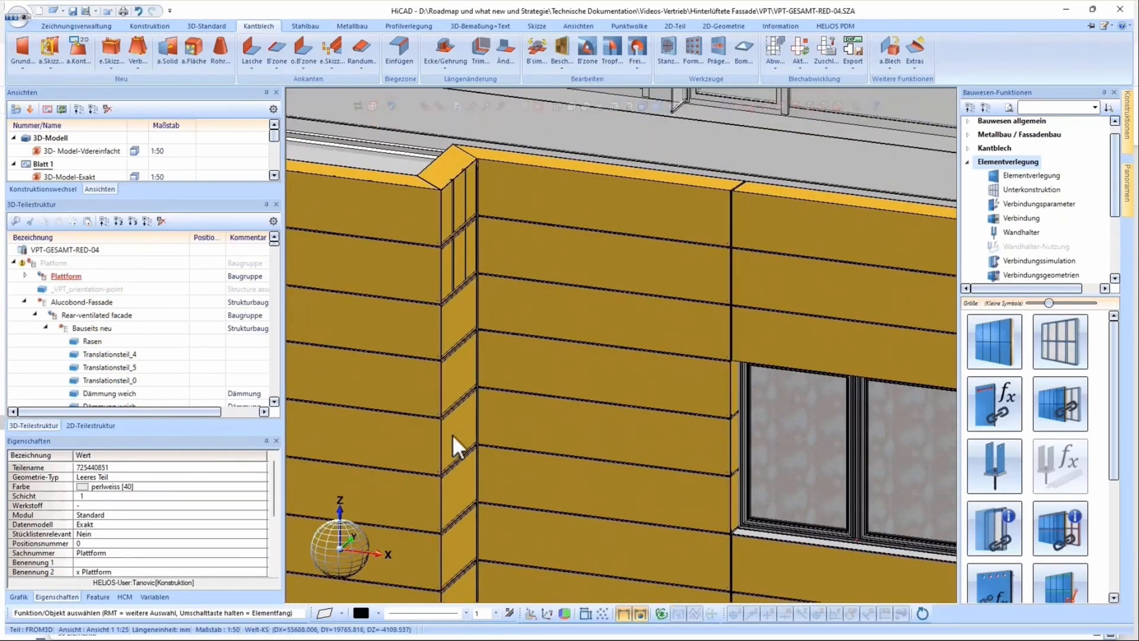
pyautogui.moveTo(668, 466); pyautogui.dragTo(819, 353)
pyautogui.click(820, 353)
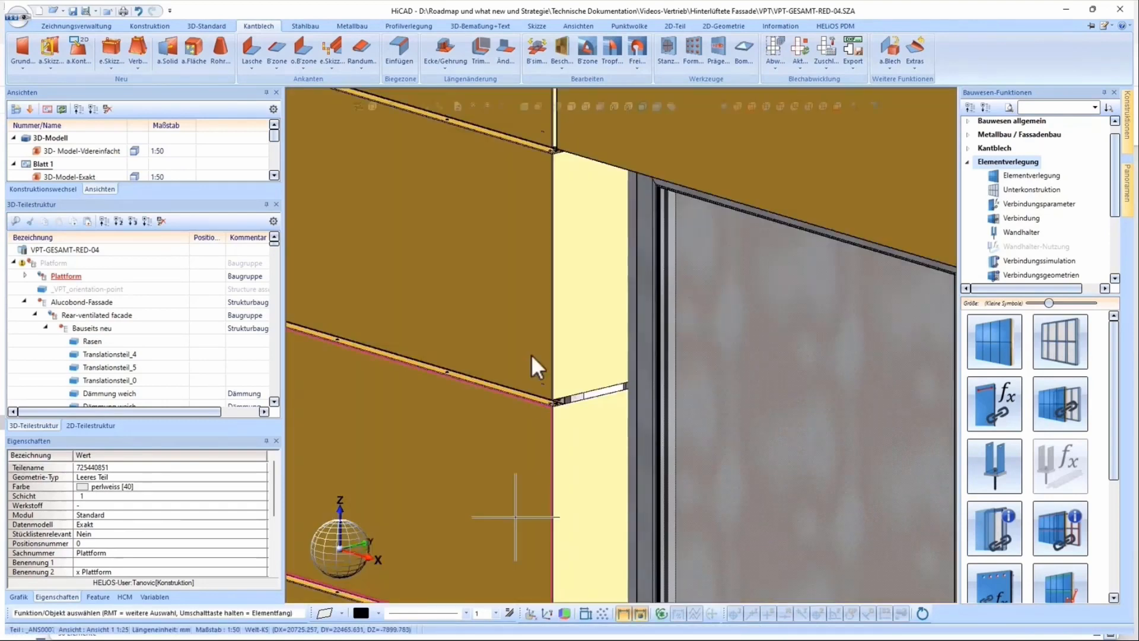
pyautogui.moveTo(531, 354); pyautogui.dragTo(436, 189, button='middle')
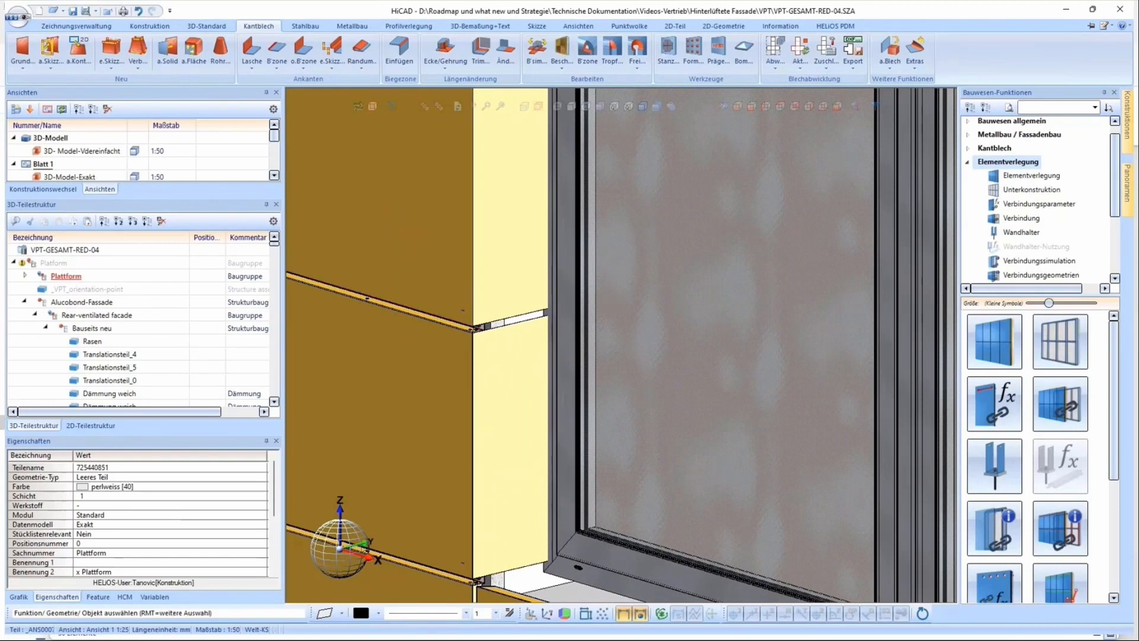
pyautogui.scroll(-5, 443, 303)
pyautogui.scroll(-5, 622, 472)
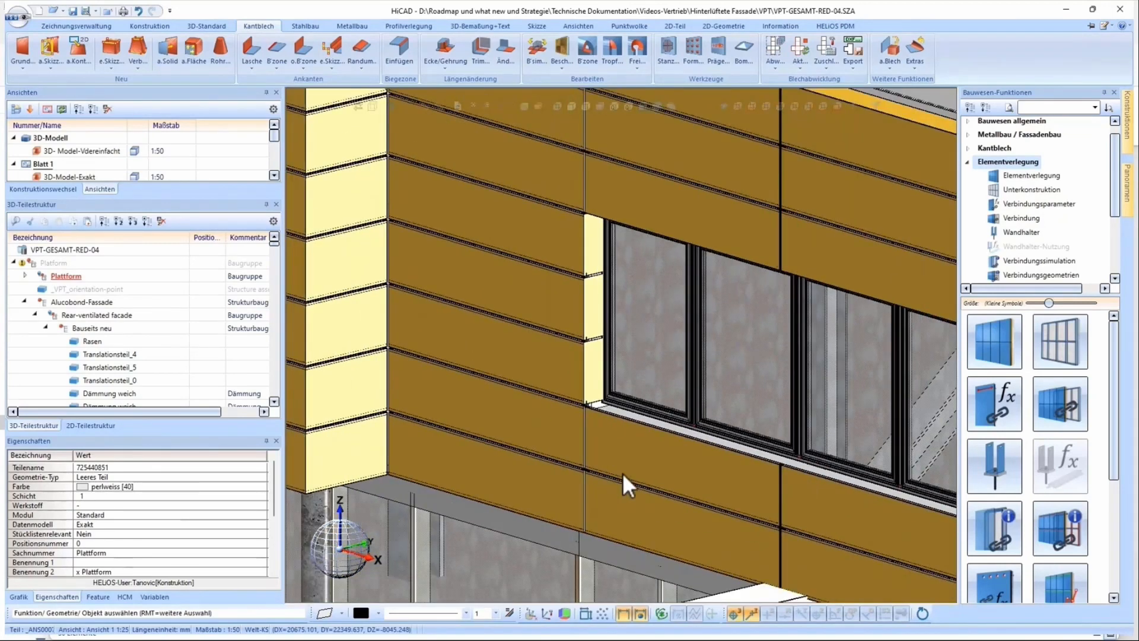
pyautogui.moveTo(830, 568); pyautogui.dragTo(860, 566, button='middle')
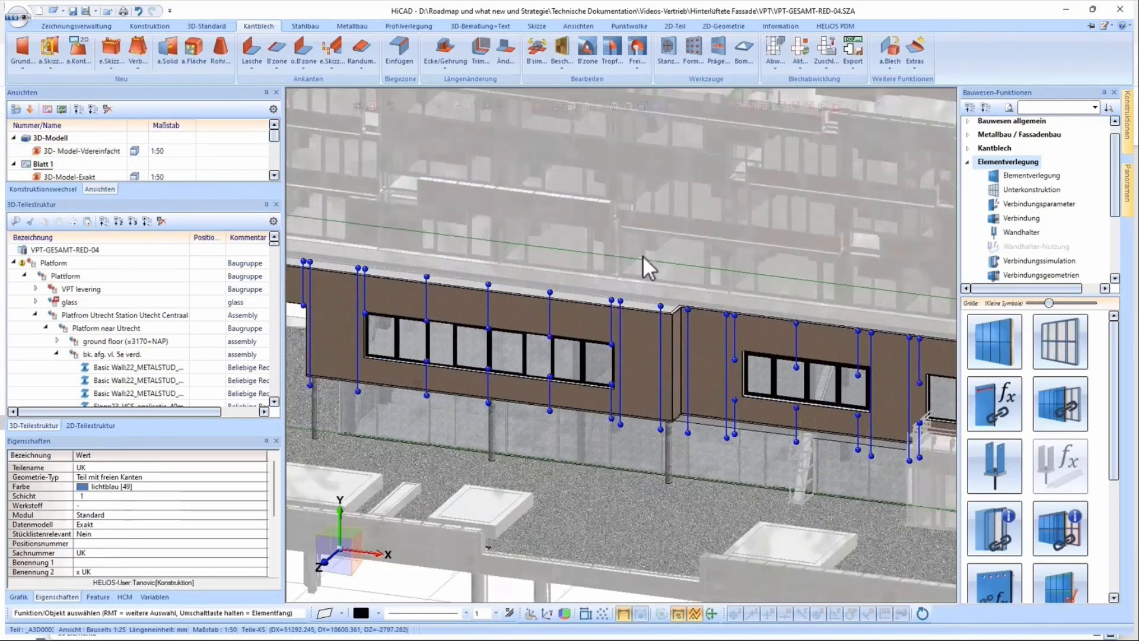
# - Generate the substructure from the UK sketch lines using the ALUCOBOND SZ 20 Unterkonstruktion variant
pyautogui.moveTo(643, 255); pyautogui.dragTo(667, 208, button='middle')
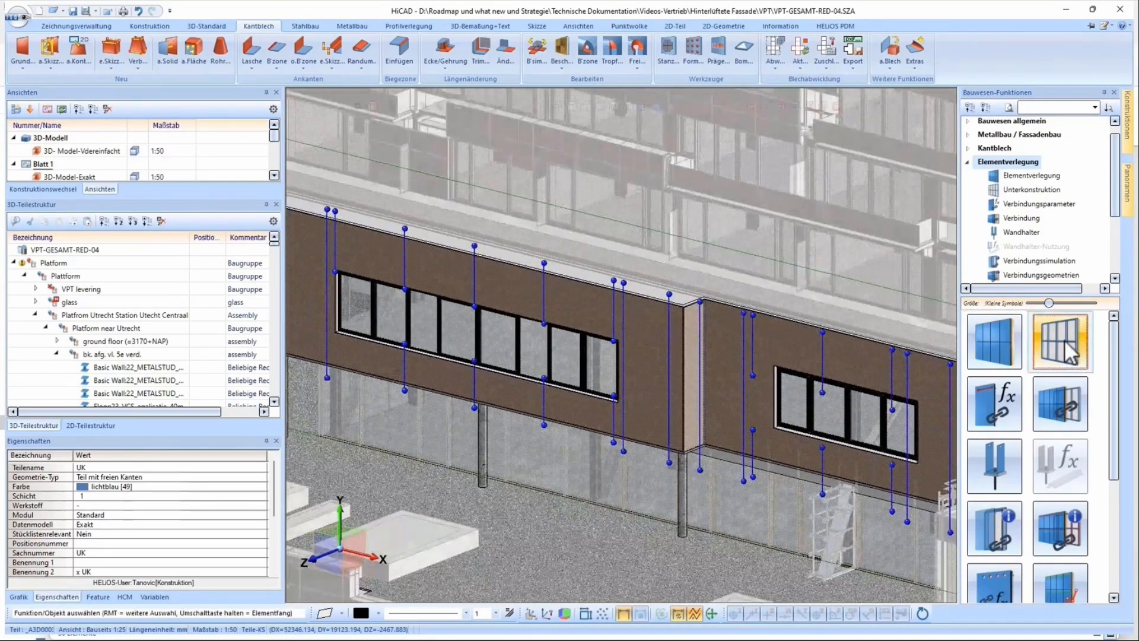
pyautogui.click(1068, 350)
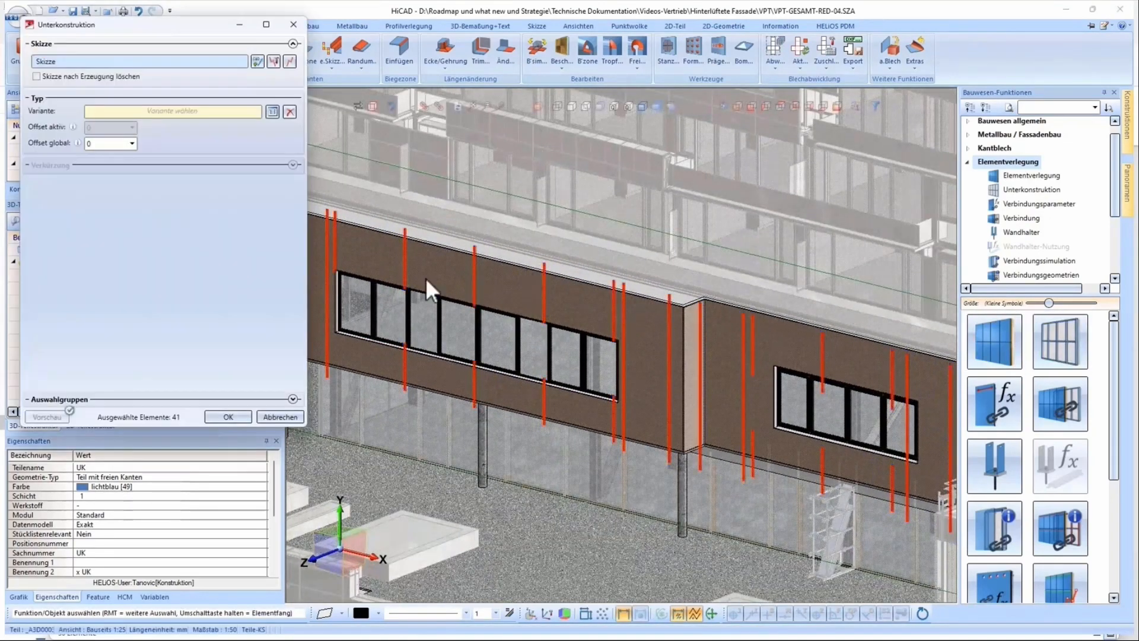
pyautogui.click(272, 111)
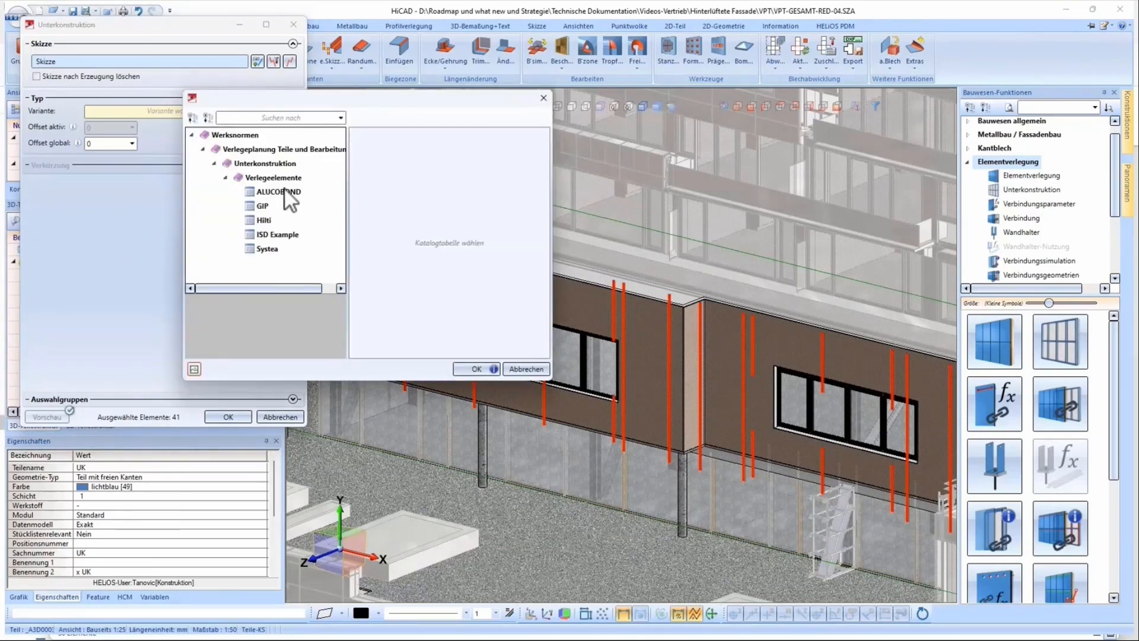
pyautogui.click(260, 221)
pyautogui.click(261, 248)
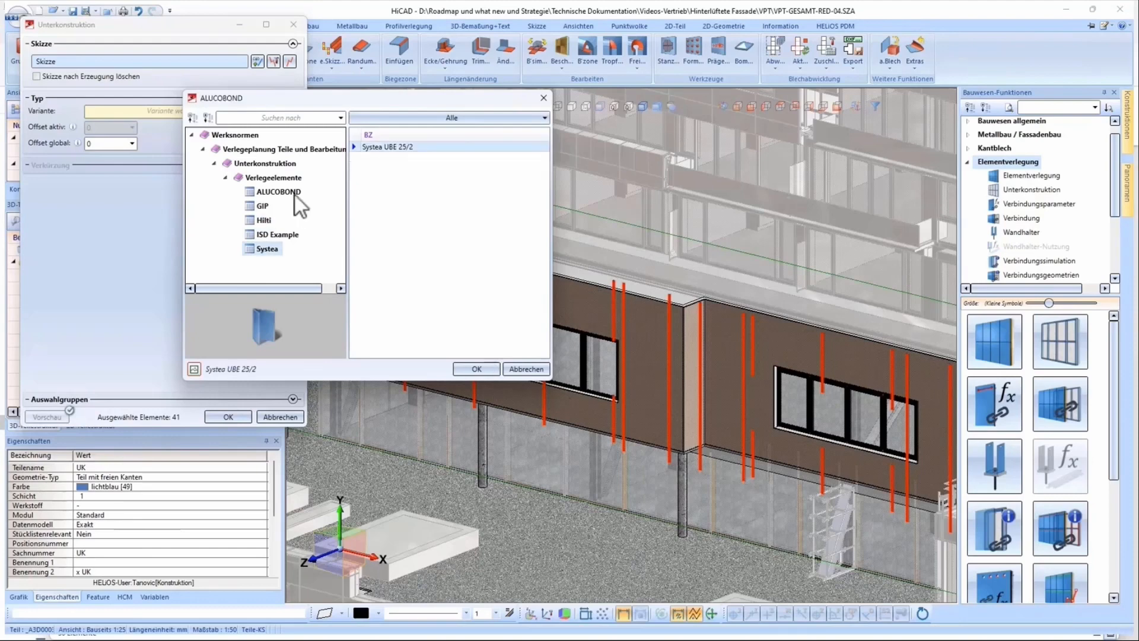
pyautogui.click(294, 194)
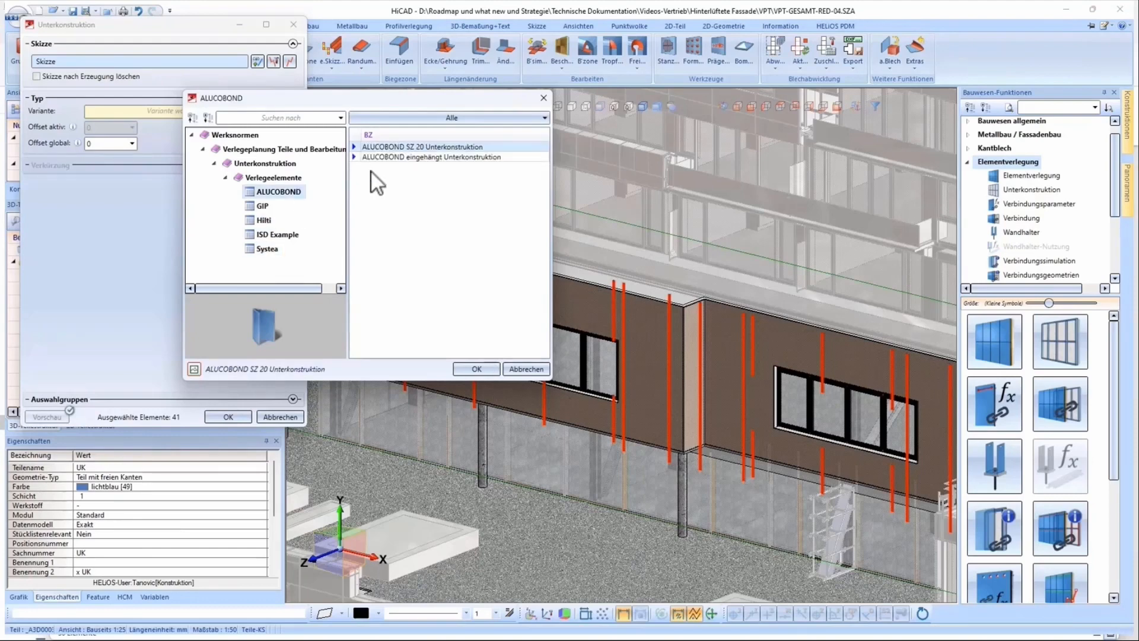
pyautogui.doubleClick(410, 151)
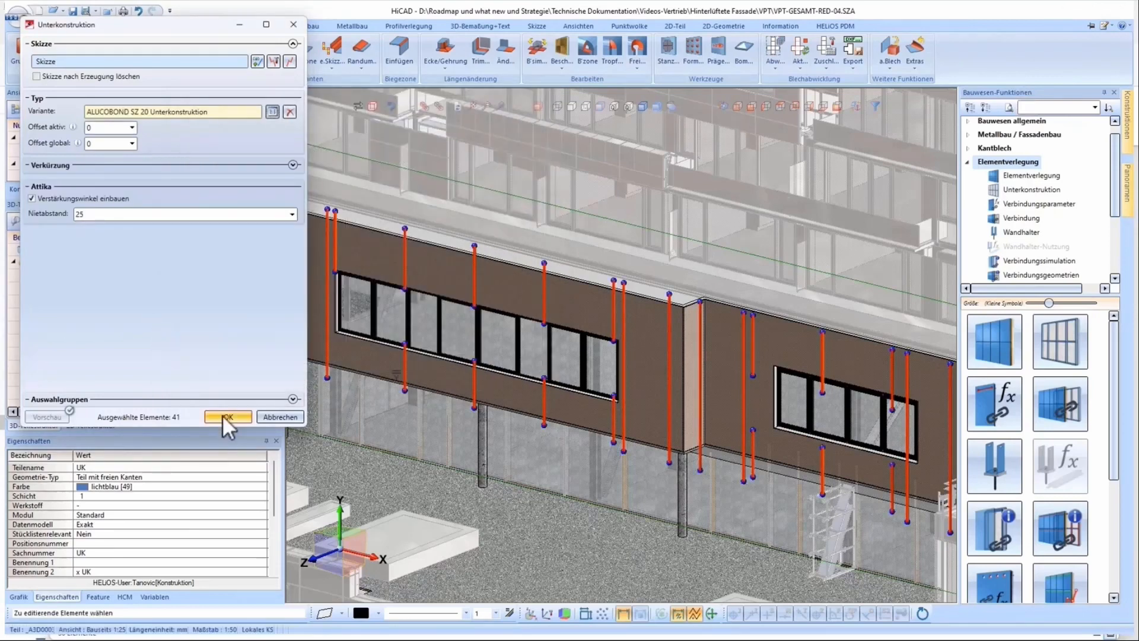
pyautogui.click(223, 416)
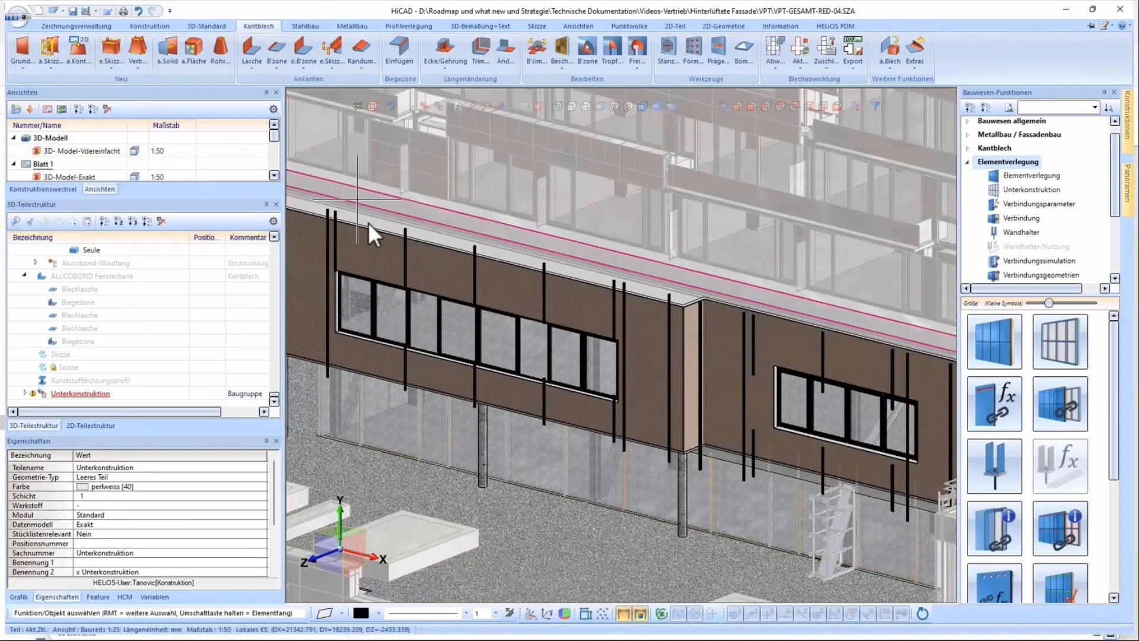
# - Connect the SZ20-Fassade assembly to the Unterkonstruktion assembly with a Verbindung, using the active working plane
pyautogui.moveTo(364, 200); pyautogui.dragTo(609, 261, button='middle')
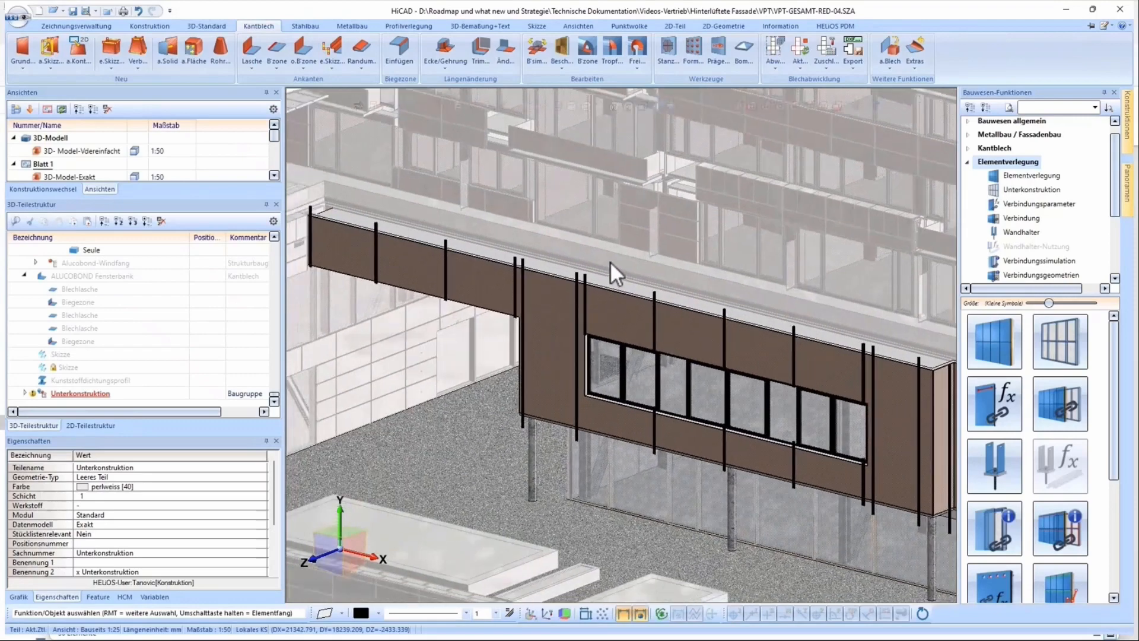
pyautogui.scroll(5, 610, 261)
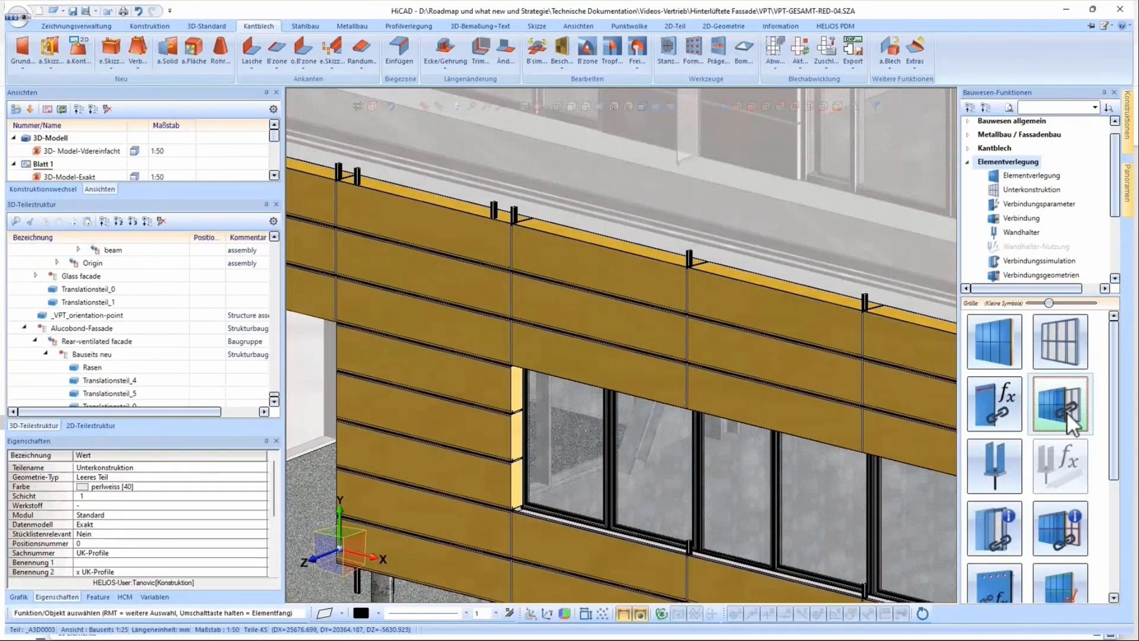
pyautogui.click(1067, 412)
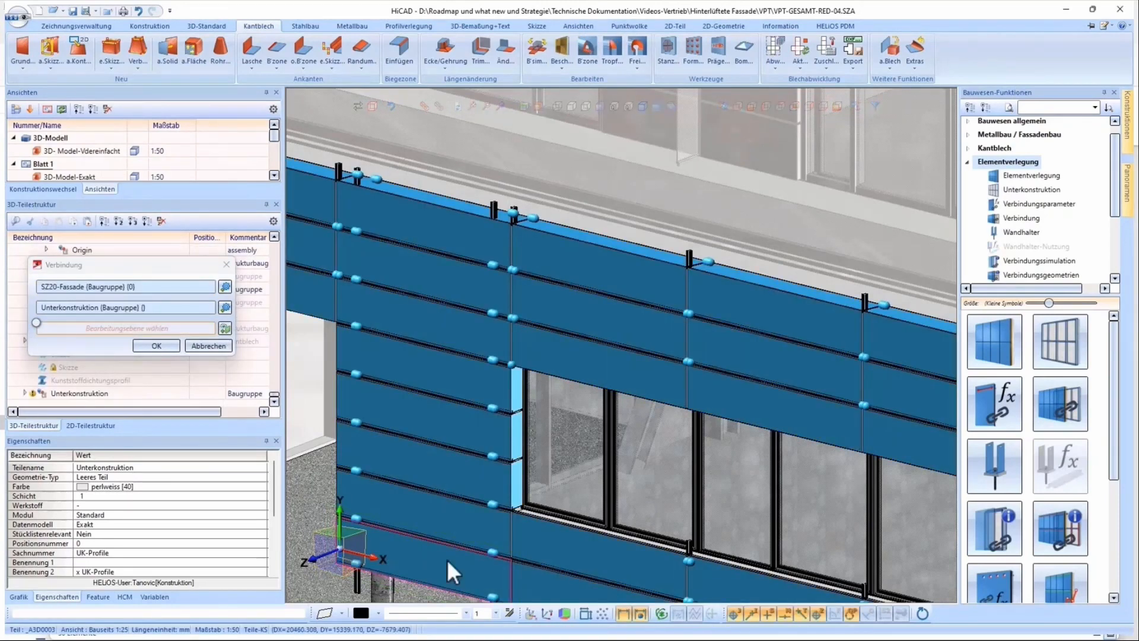
pyautogui.click(369, 190)
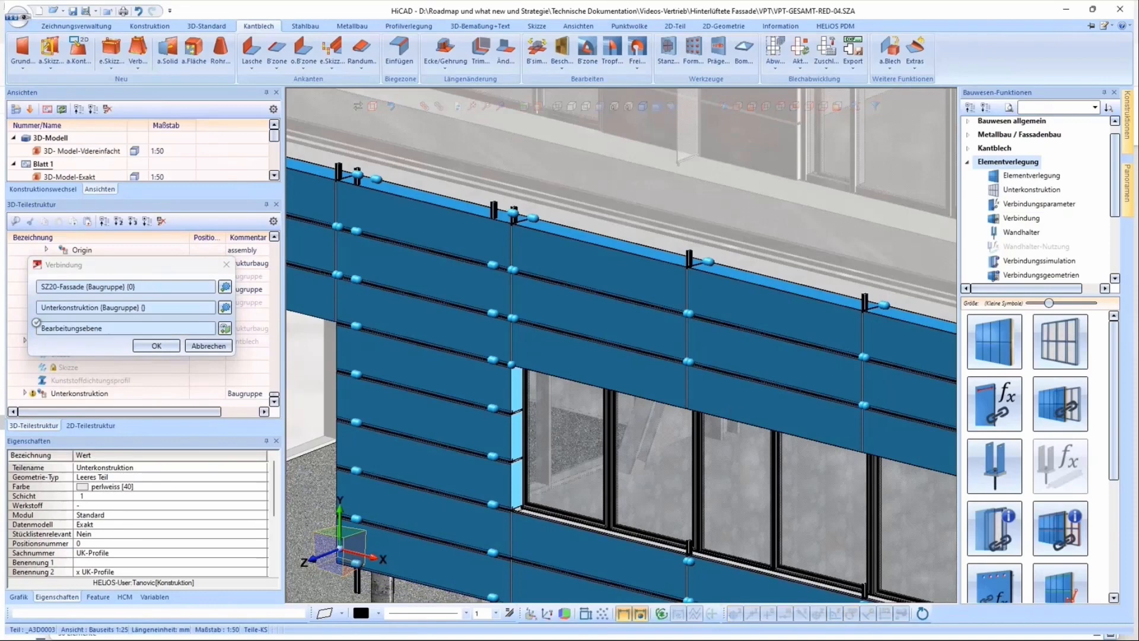
pyautogui.click(157, 346)
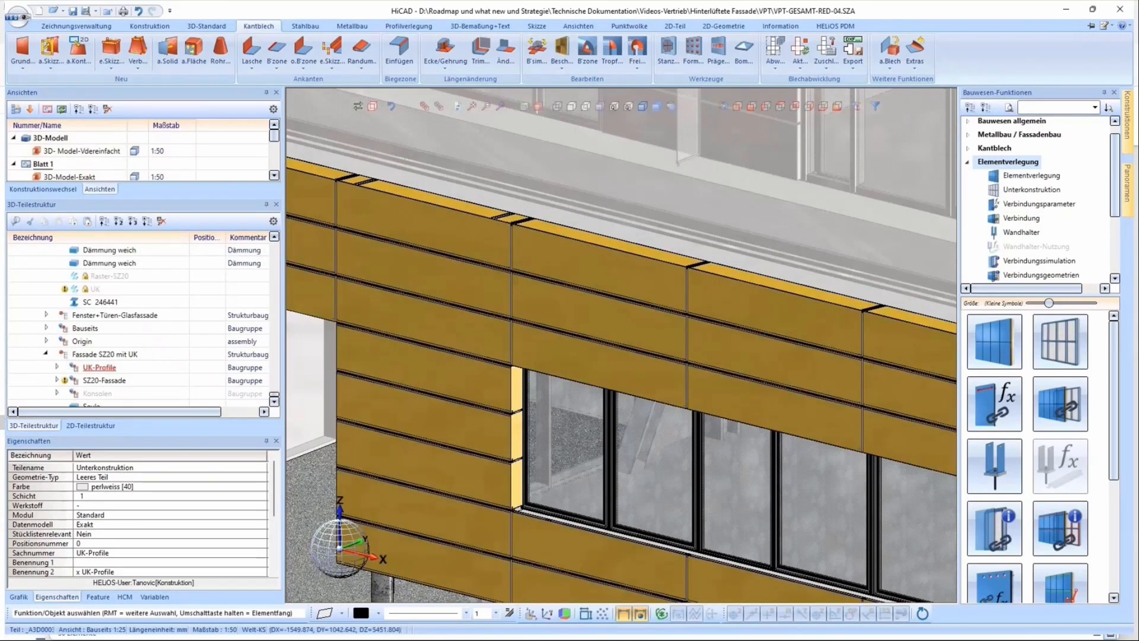
# - Hide the SZ20-Fassade assembly and define the Wandhalter's wall plane, distance plane and UK-Profile assembly as its substructure
pyautogui.rightClick(101, 382)
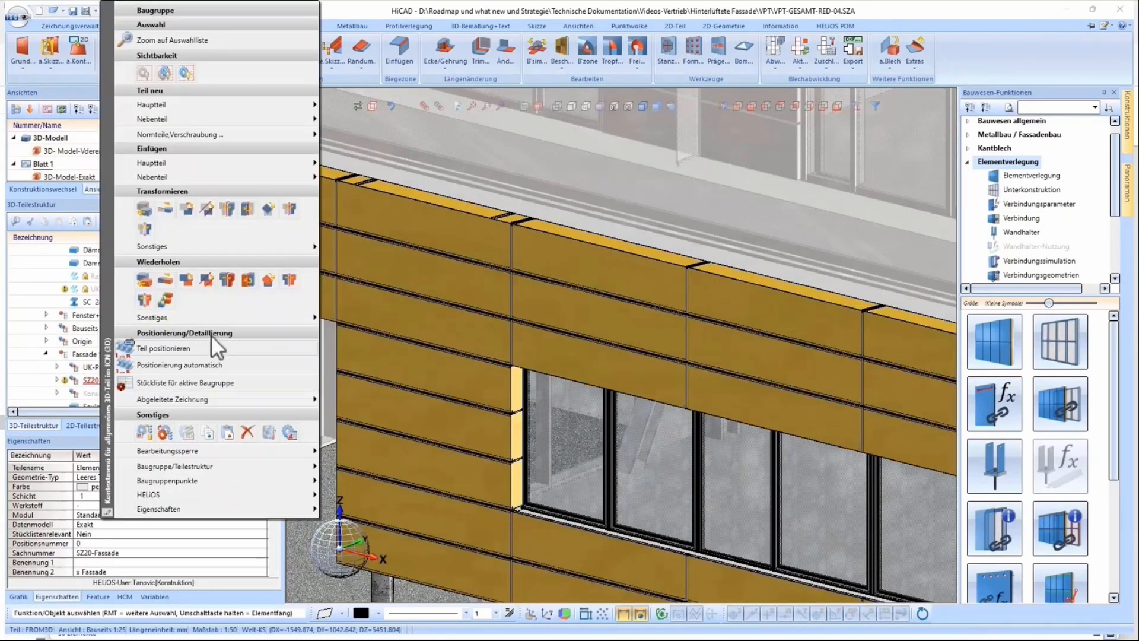
pyautogui.click(147, 73)
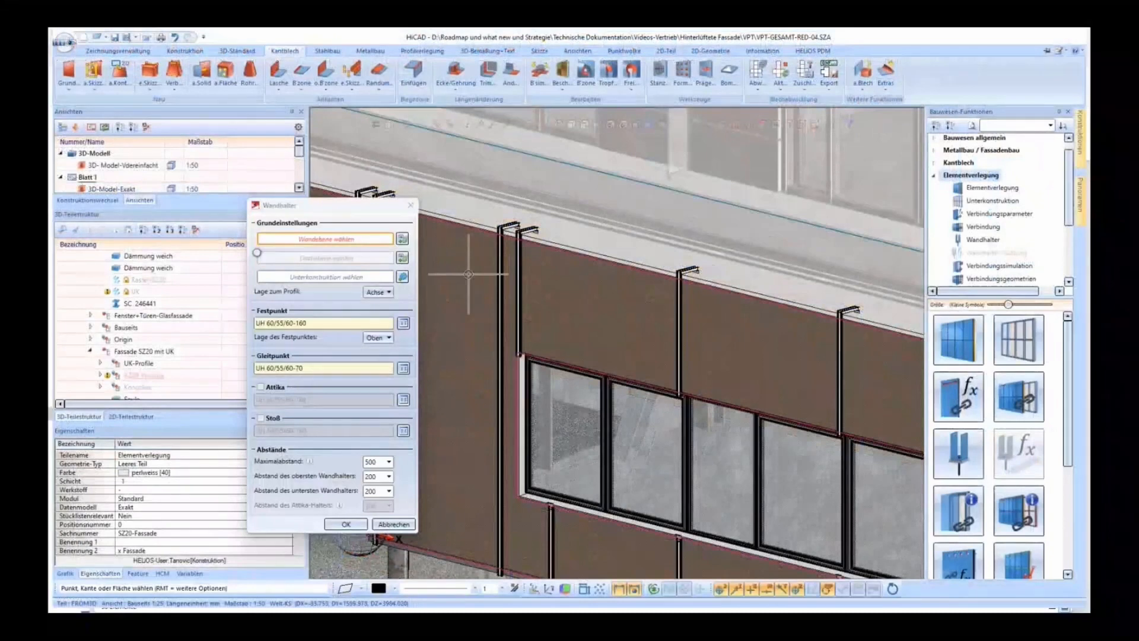
pyautogui.click(455, 270)
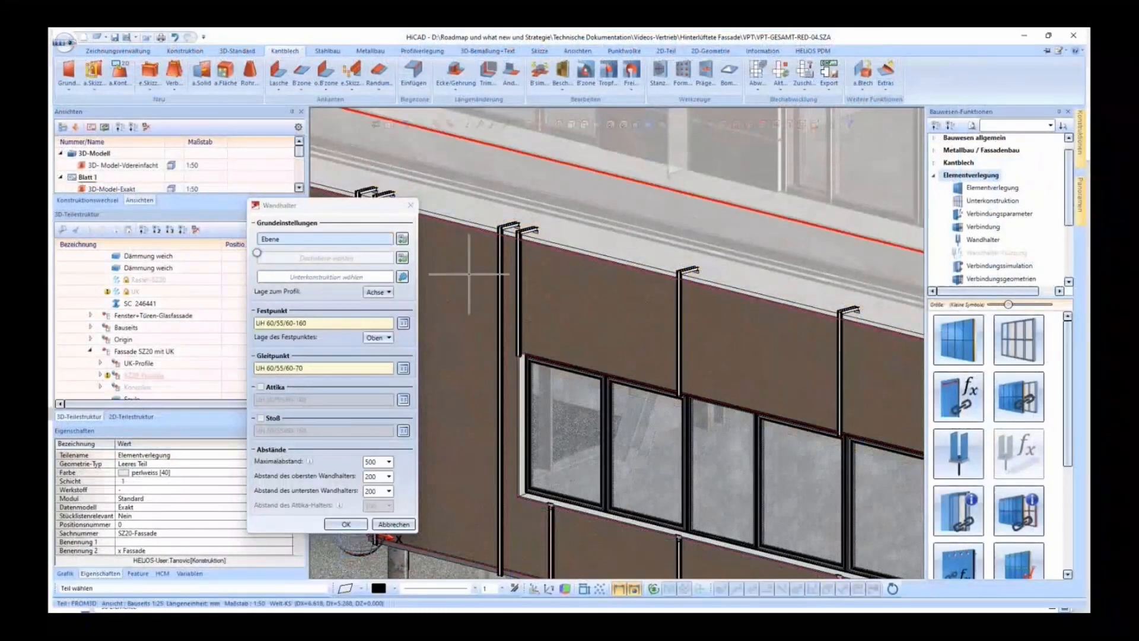
pyautogui.click(603, 242)
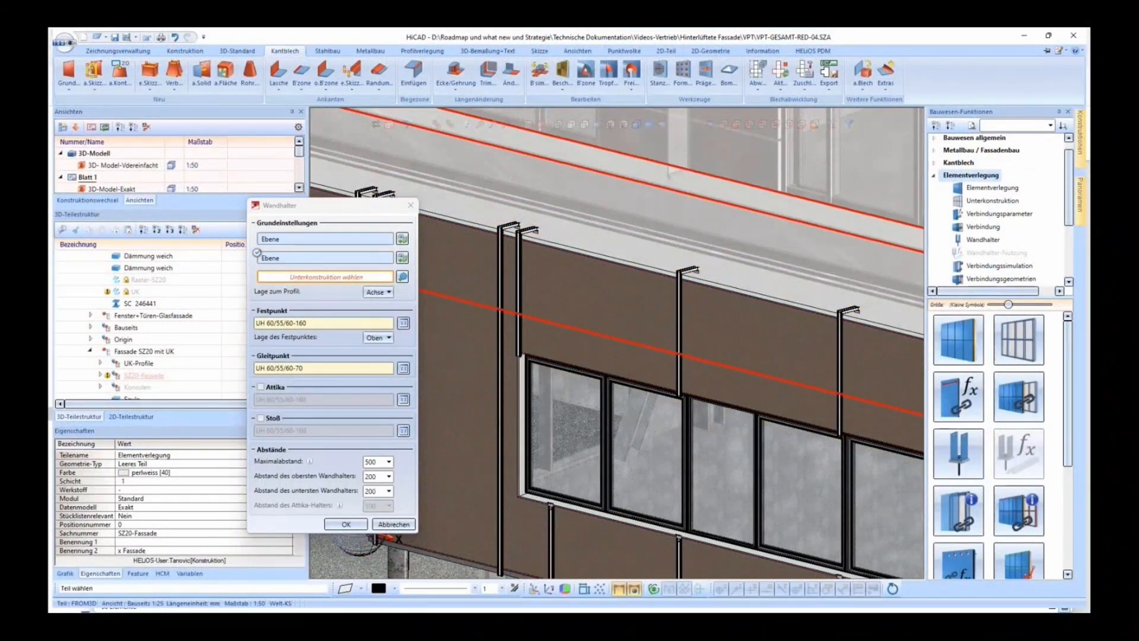
pyautogui.click(139, 363)
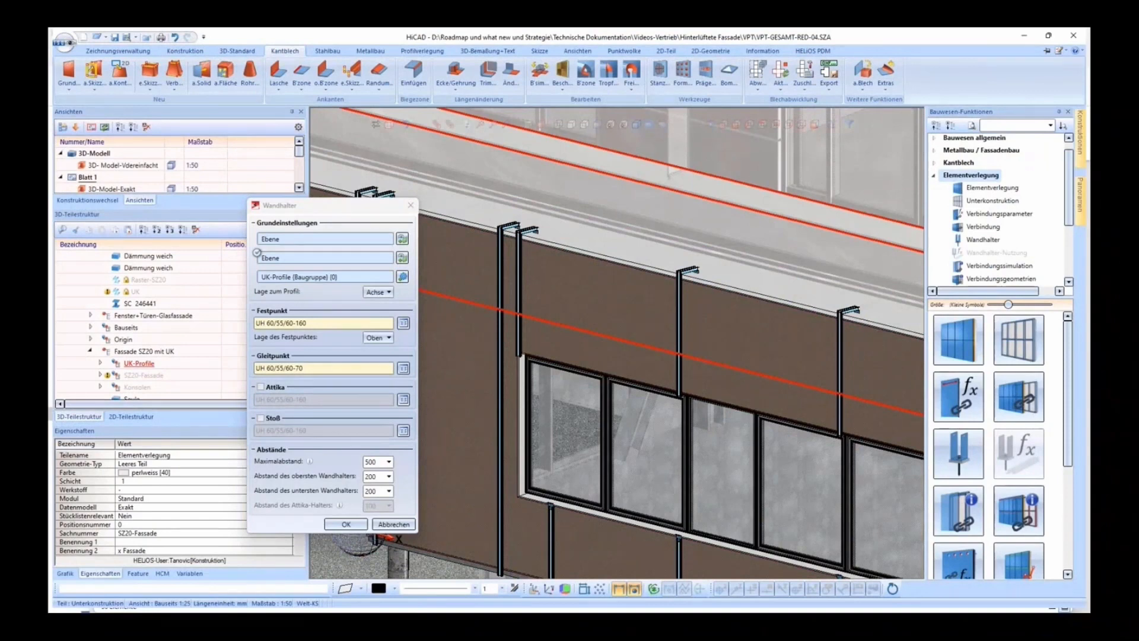
# - Set the Festpunkt bracket to U-Halter Festpunkt from ALUCOBOND U-Halter and enable the Attika bracket
pyautogui.click(404, 323)
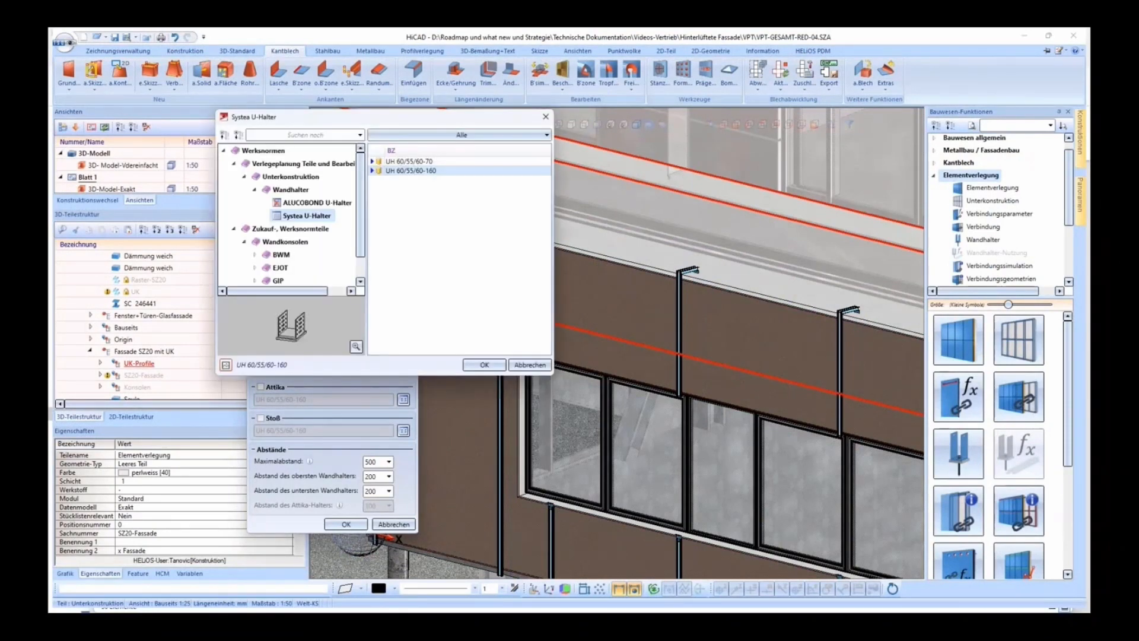
pyautogui.scroll(-2, 289, 214)
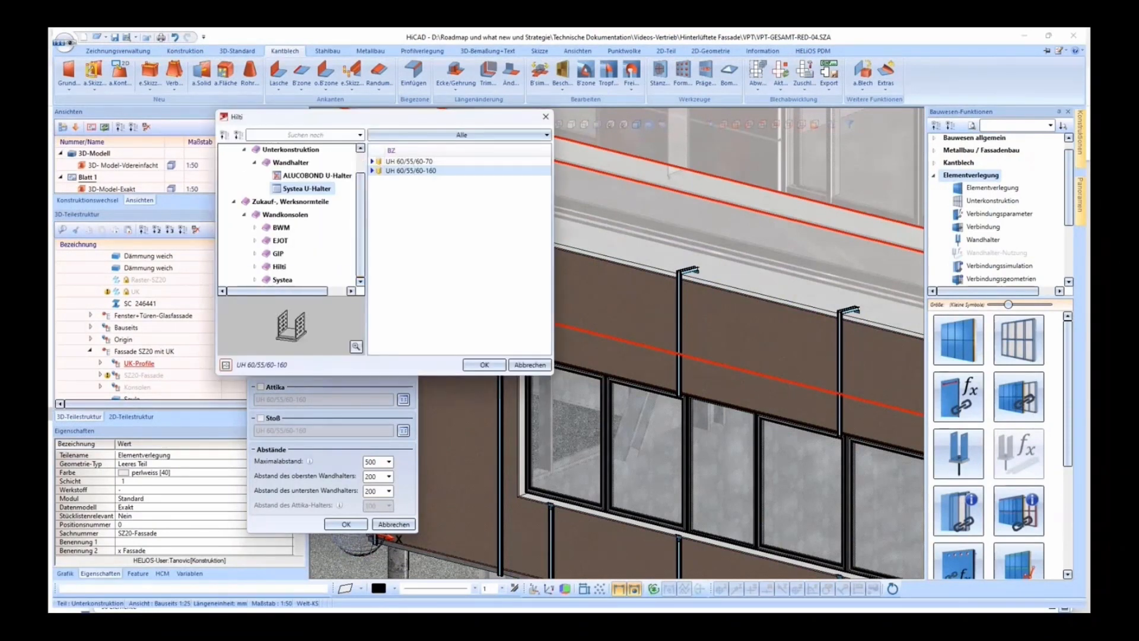
pyautogui.click(279, 267)
pyautogui.click(280, 240)
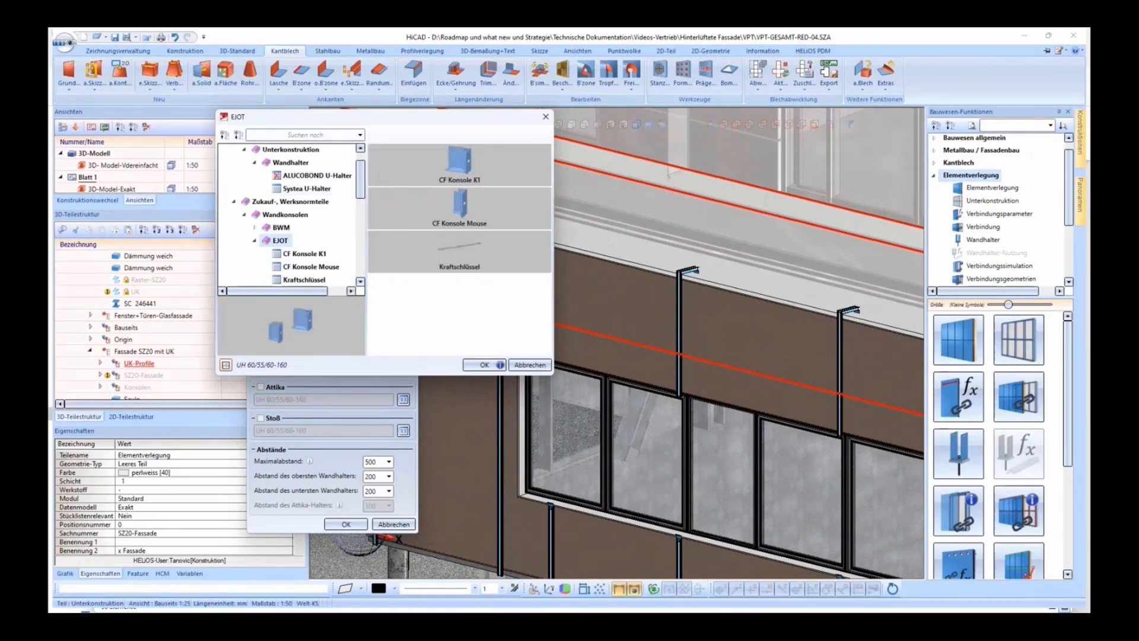
pyautogui.click(280, 228)
pyautogui.click(306, 188)
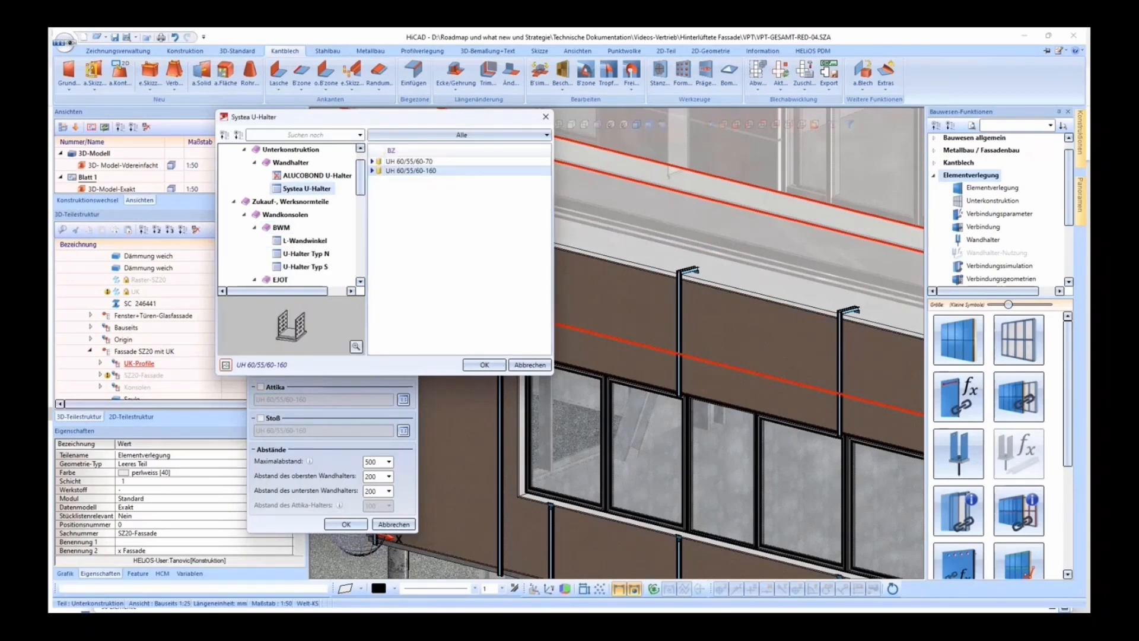
pyautogui.click(317, 175)
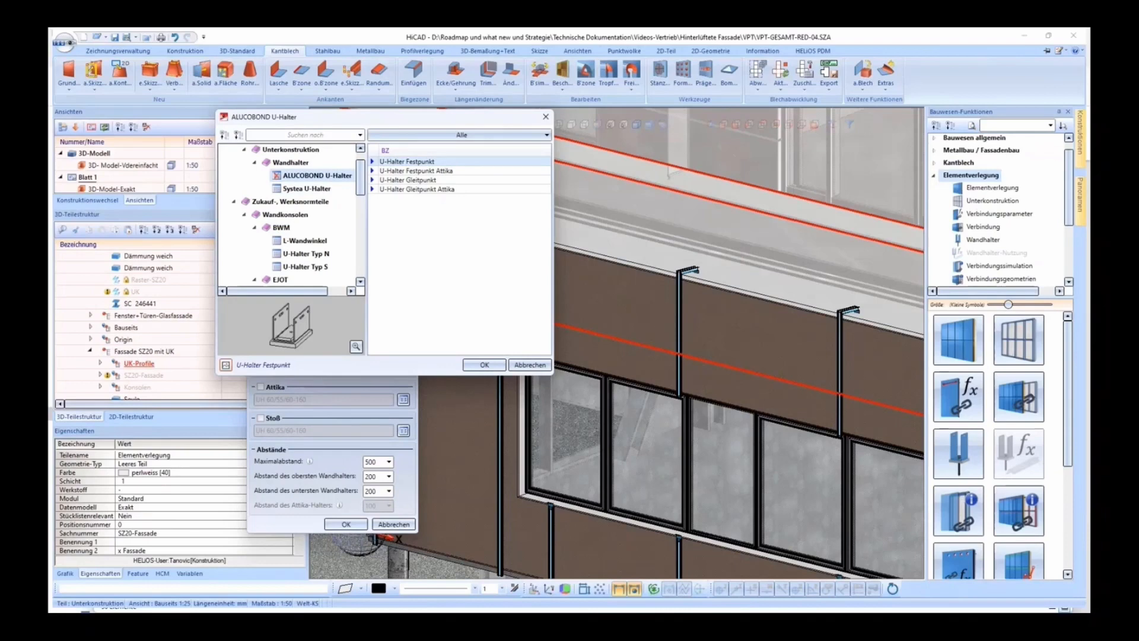
pyautogui.click(485, 364)
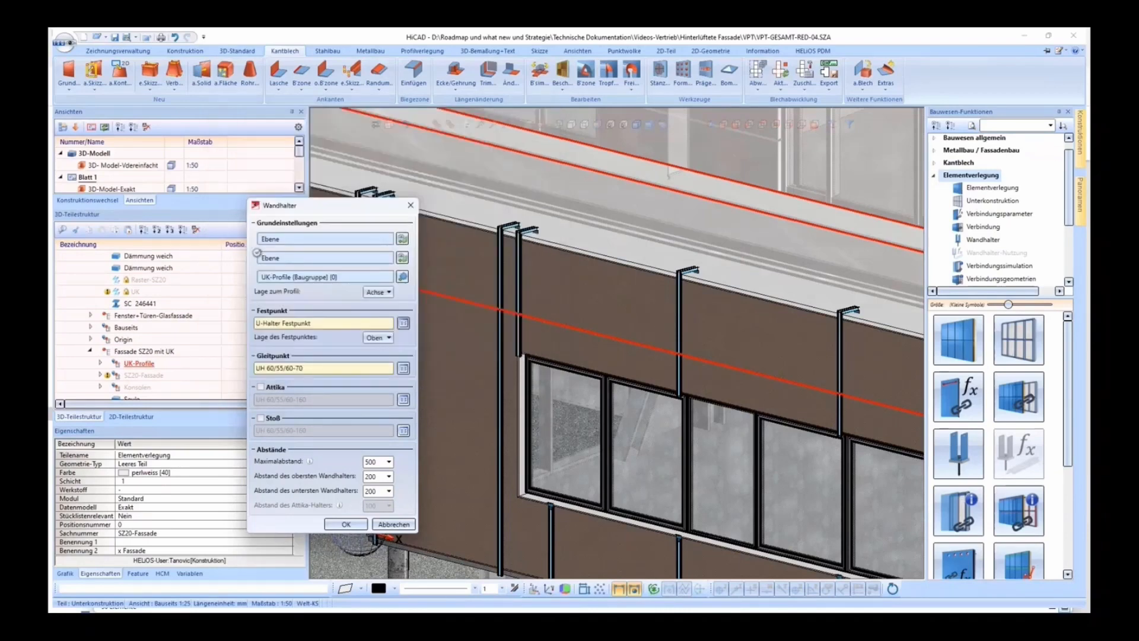
pyautogui.click(261, 386)
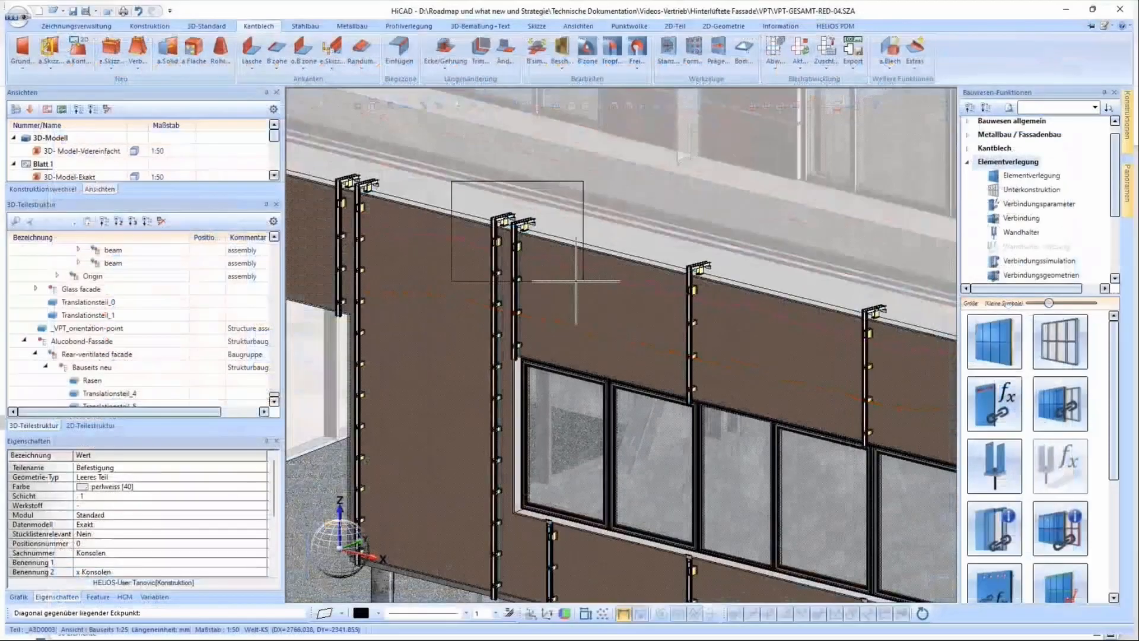
# - Examine the wall and parapet brackets on the substructure profiles from both sides, bare and behind the transparent cassettes
pyautogui.click(707, 392)
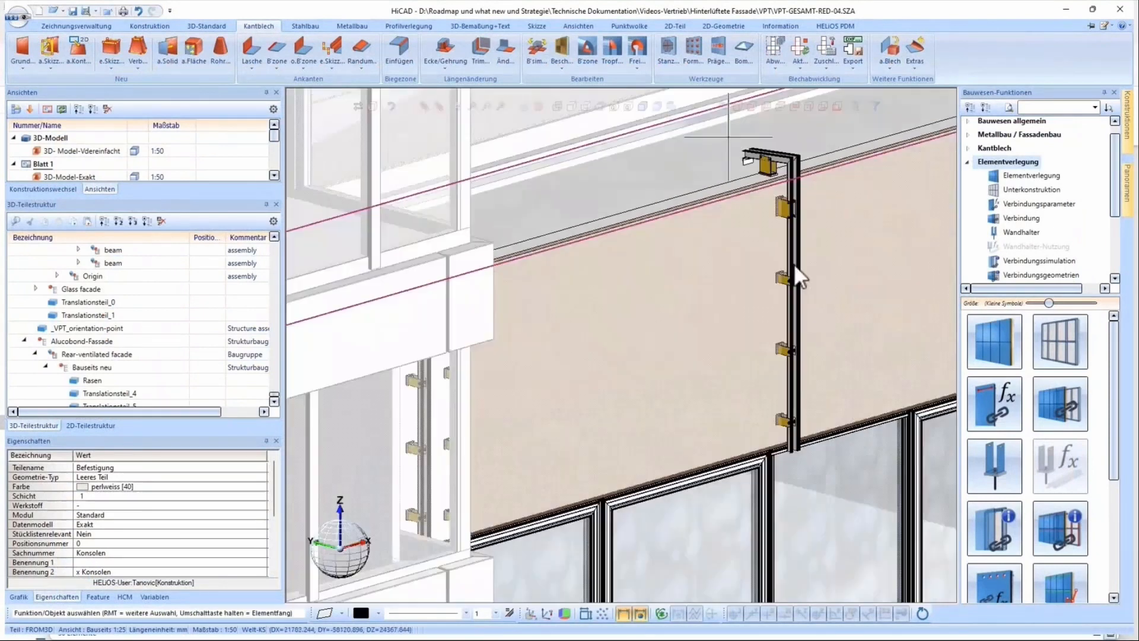
pyautogui.click(655, 137)
pyautogui.click(811, 312)
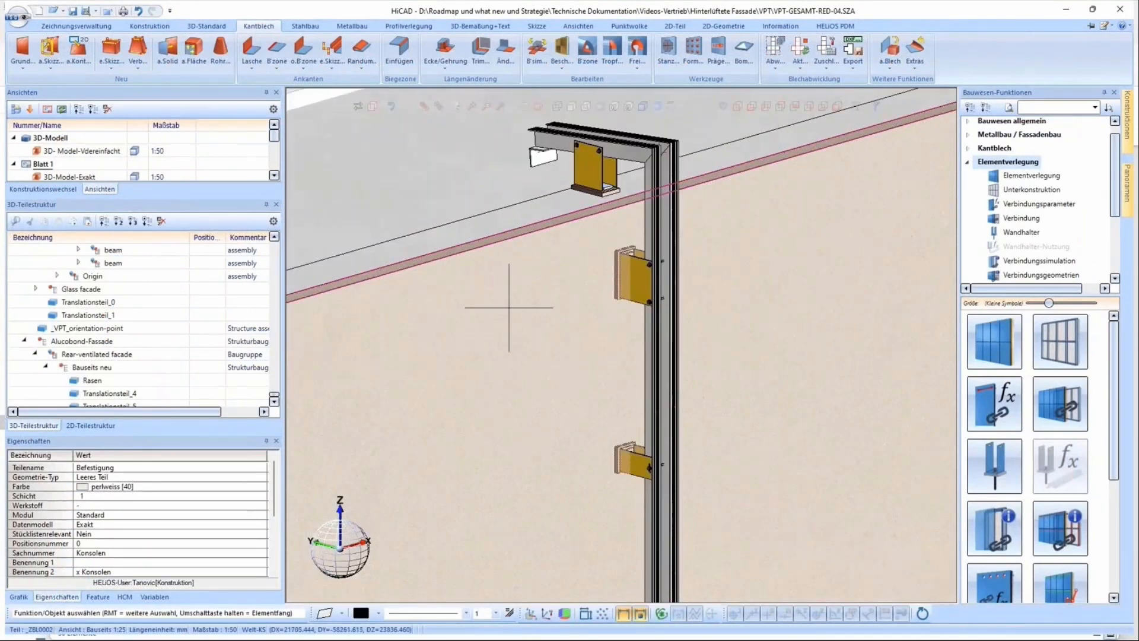
pyautogui.moveTo(495, 306); pyautogui.dragTo(393, 311, button='middle')
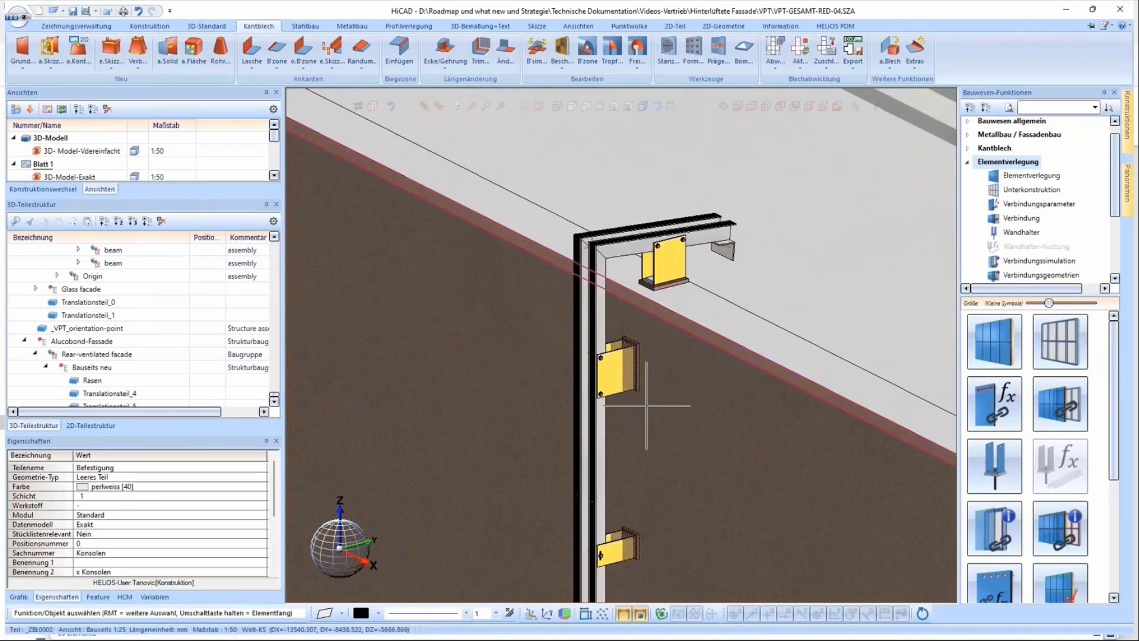
pyautogui.moveTo(656, 406); pyautogui.dragTo(690, 572, button='middle')
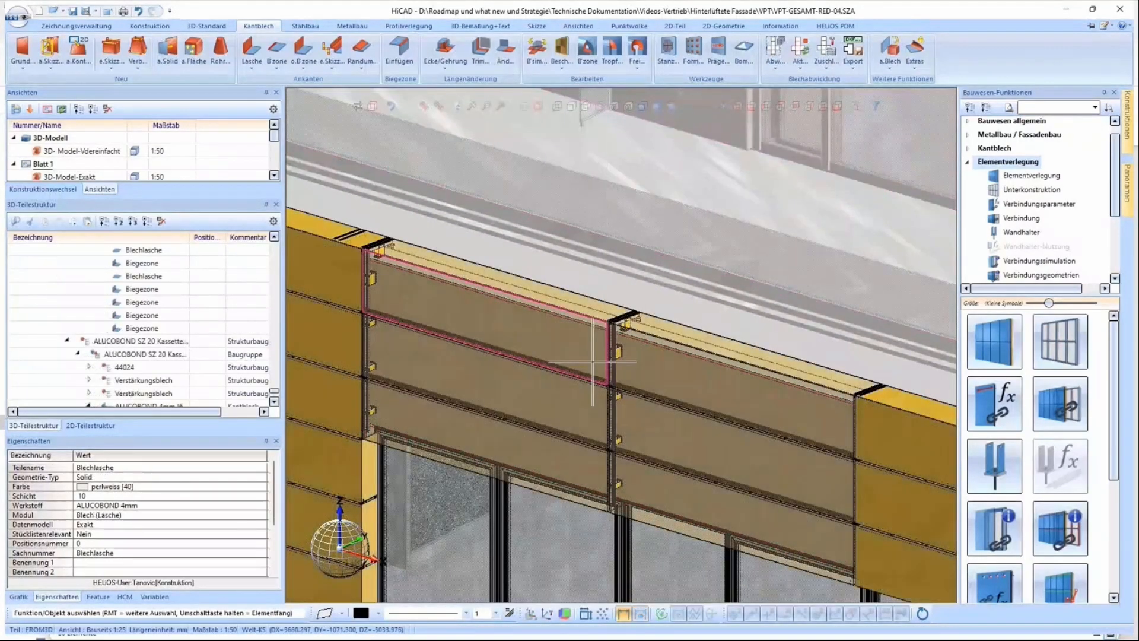
pyautogui.moveTo(592, 359); pyautogui.dragTo(549, 102, button='middle')
pyautogui.scroll(-3, 581, 276)
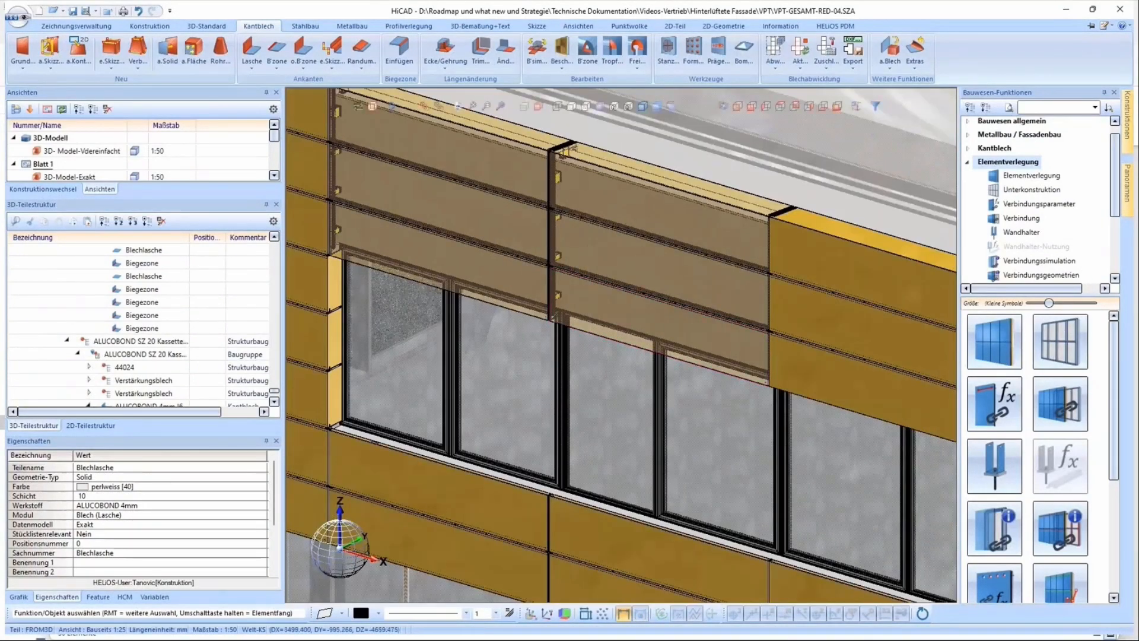
pyautogui.scroll(6, 536, 131)
pyautogui.scroll(2, 538, 135)
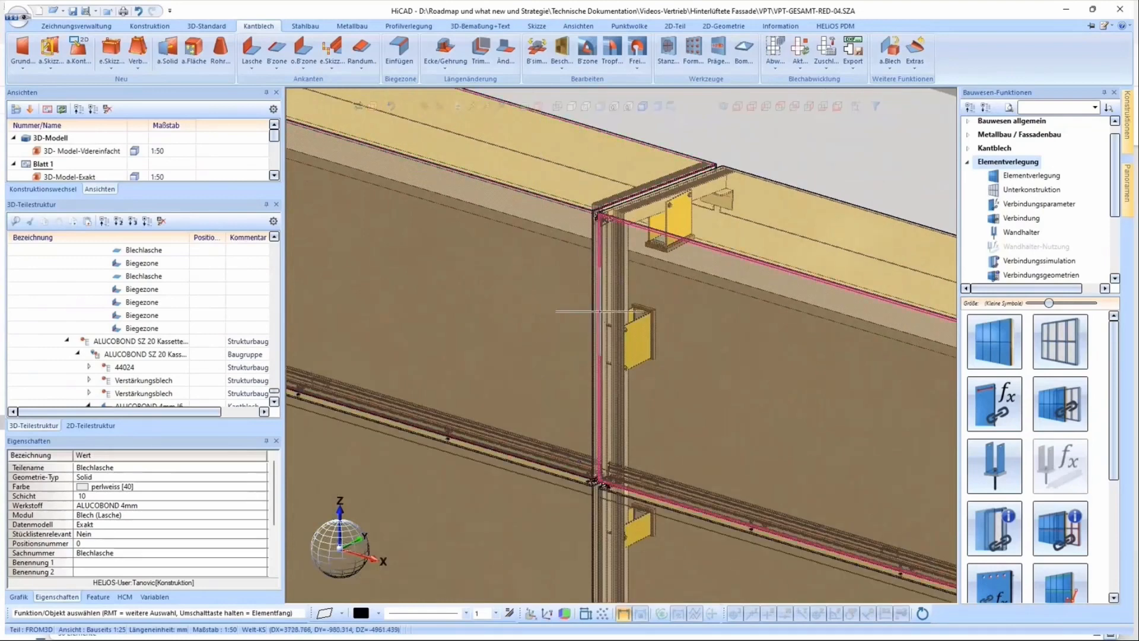
pyautogui.moveTo(599, 311); pyautogui.dragTo(680, 308, button='middle')
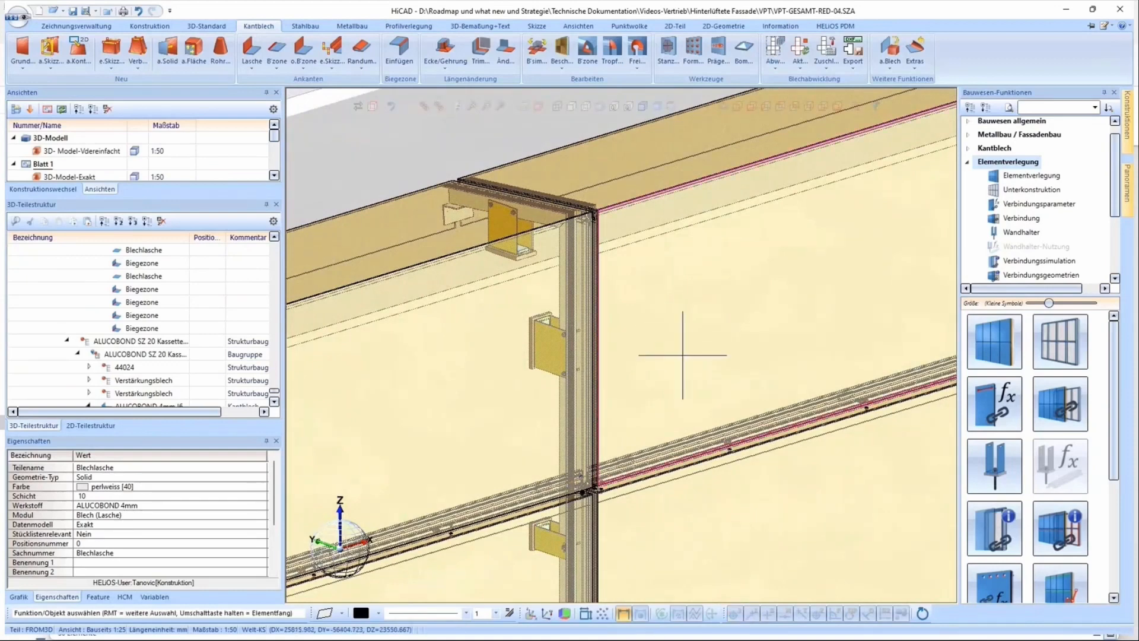
pyautogui.moveTo(682, 358); pyautogui.dragTo(702, 540, button='middle')
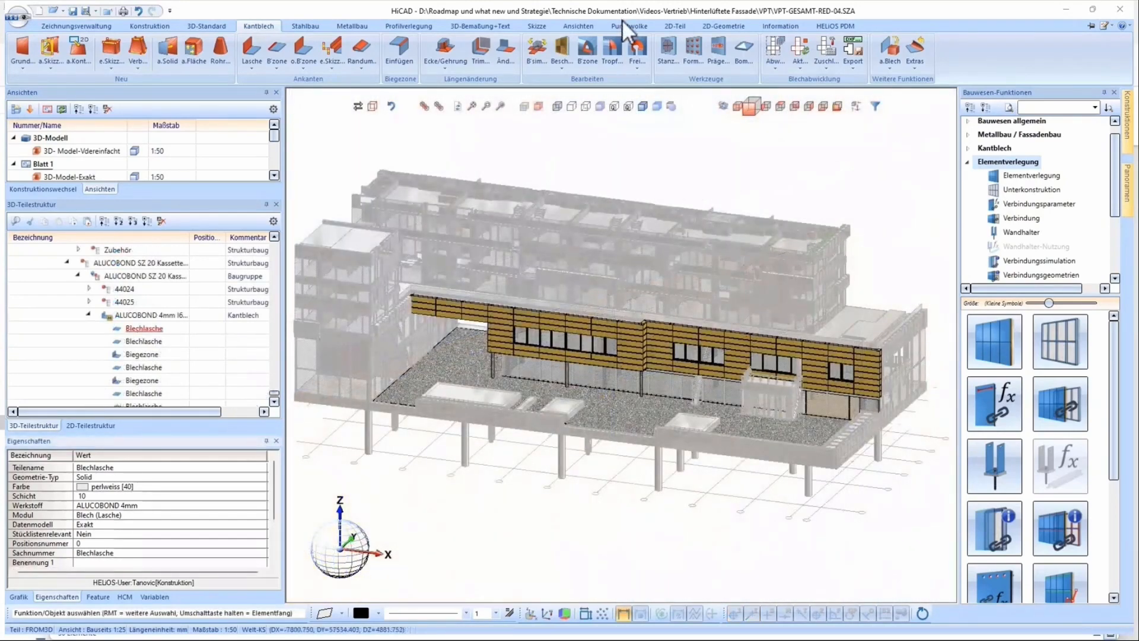
# - Create a bounded section view with a depth limit of 1000 along a short vertical line through the two-pane window's sill
pyautogui.click(750, 107)
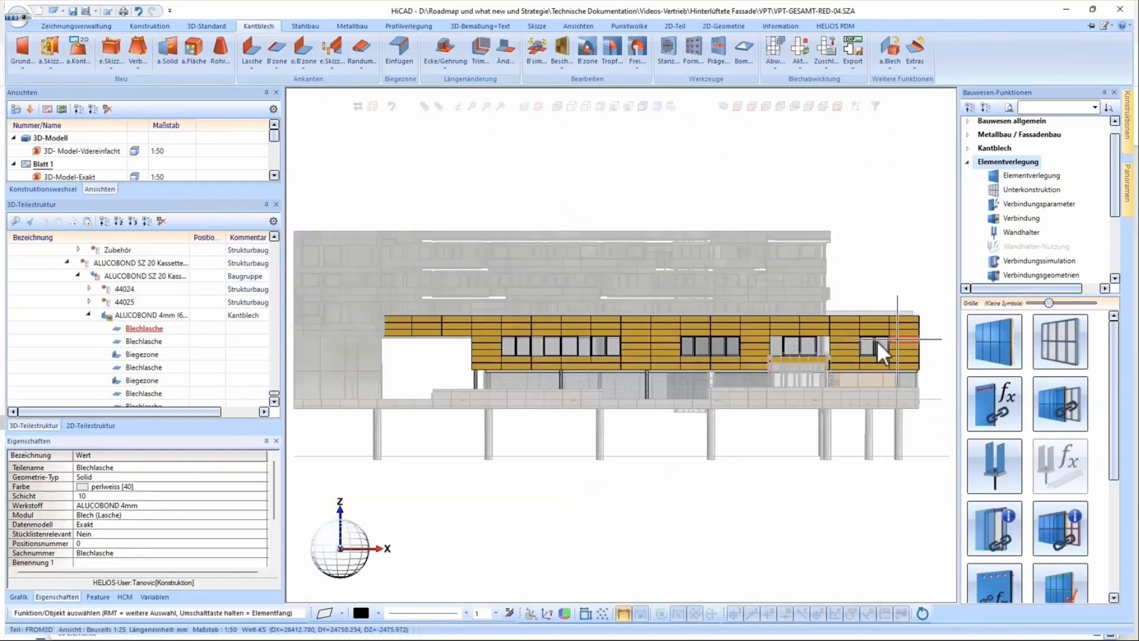
pyautogui.moveTo(877, 340); pyautogui.dragTo(785, 118, button='middle')
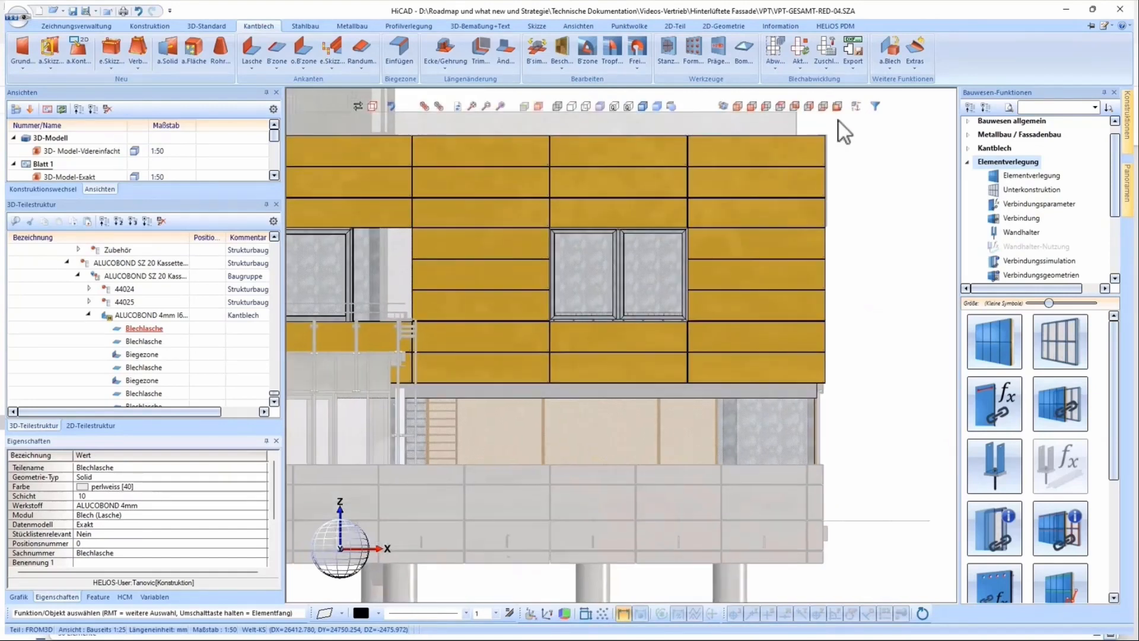
pyautogui.click(579, 26)
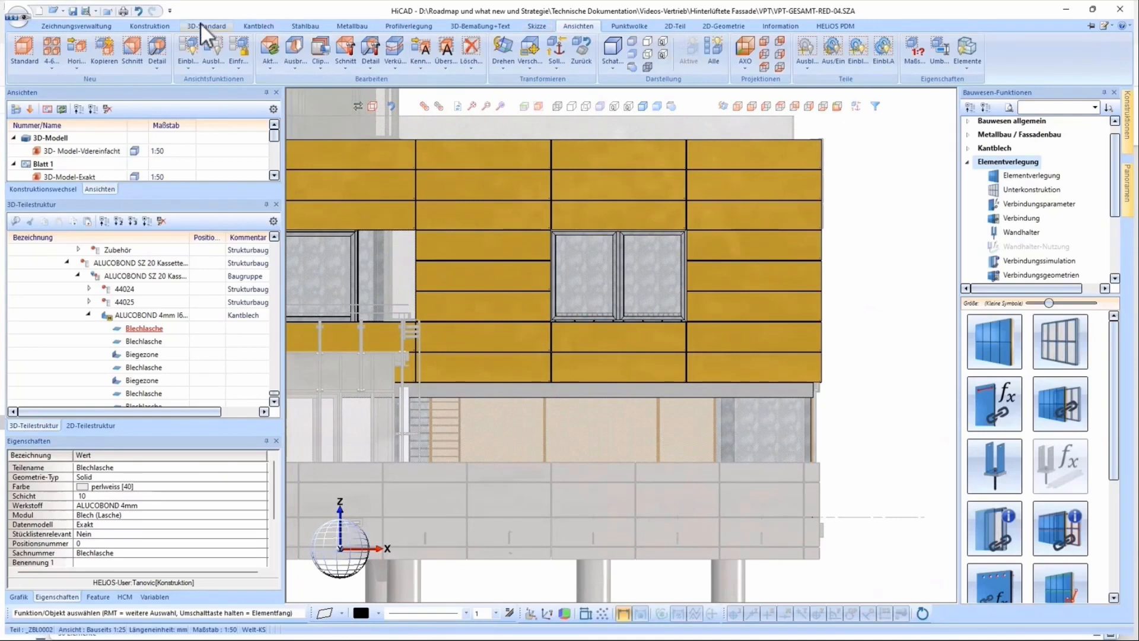
pyautogui.click(131, 51)
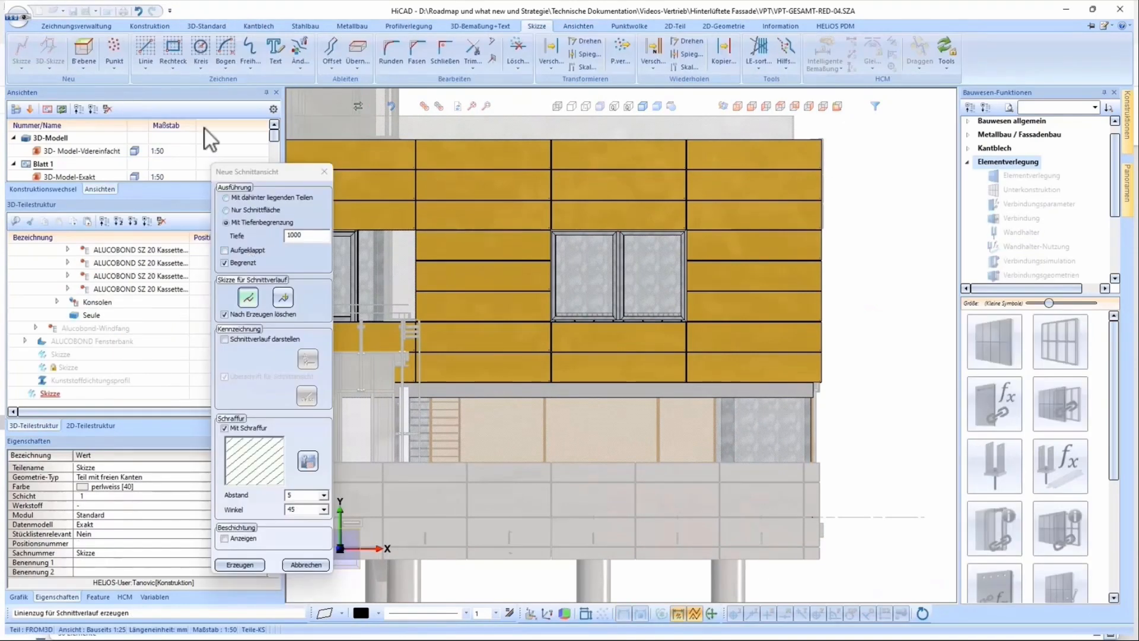
pyautogui.click(147, 43)
pyautogui.click(563, 294)
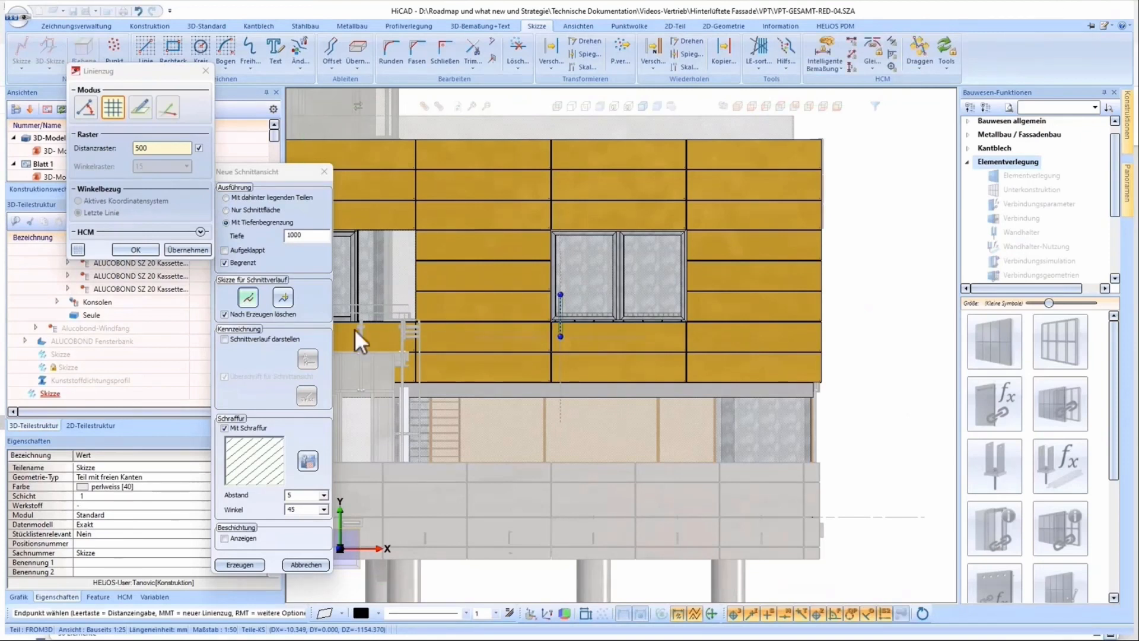
pyautogui.click(140, 249)
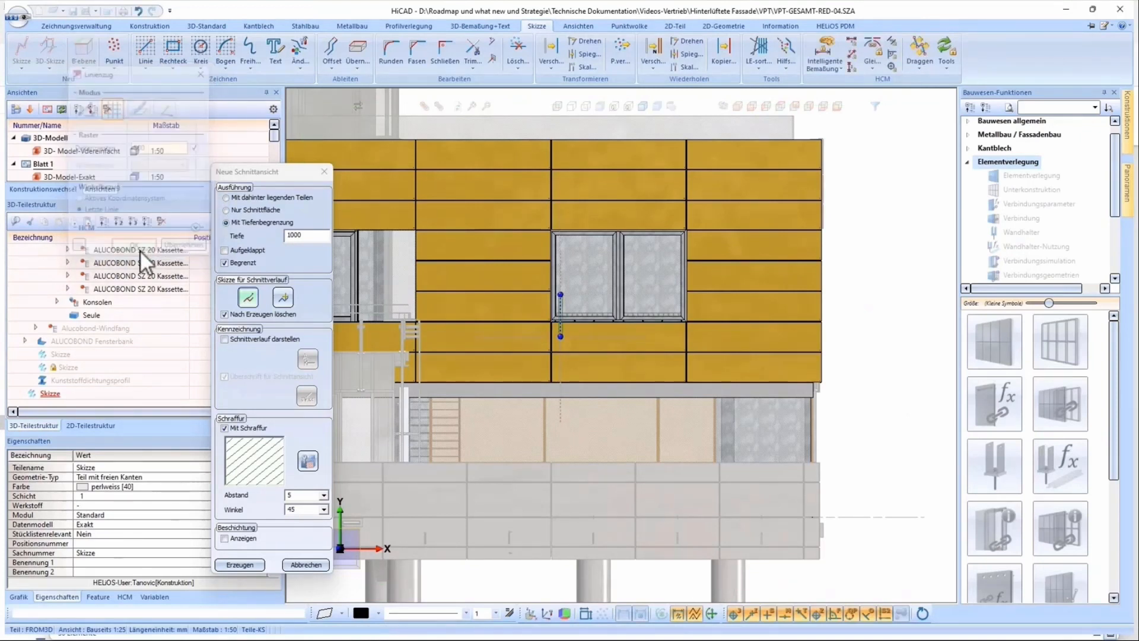
pyautogui.click(240, 565)
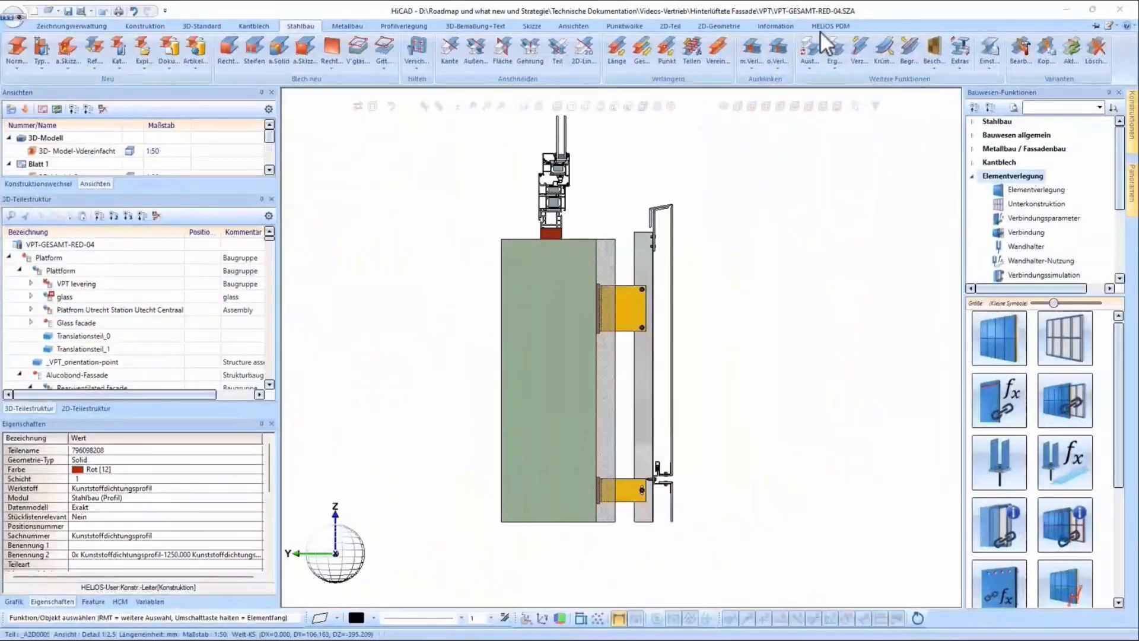
# - Examine the sectioned sill detail with the window profile, insulated wall, brackets and cassettes from several angles
pyautogui.moveTo(618, 300); pyautogui.dragTo(649, 316, button='middle')
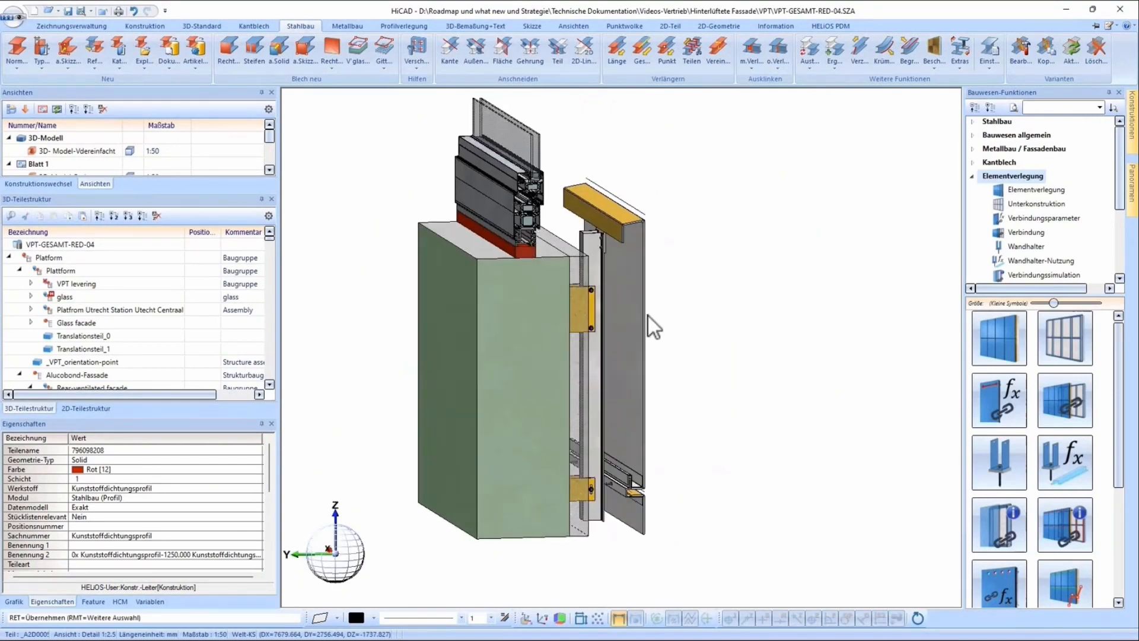
pyautogui.middleClick(705, 523)
pyautogui.click(478, 453)
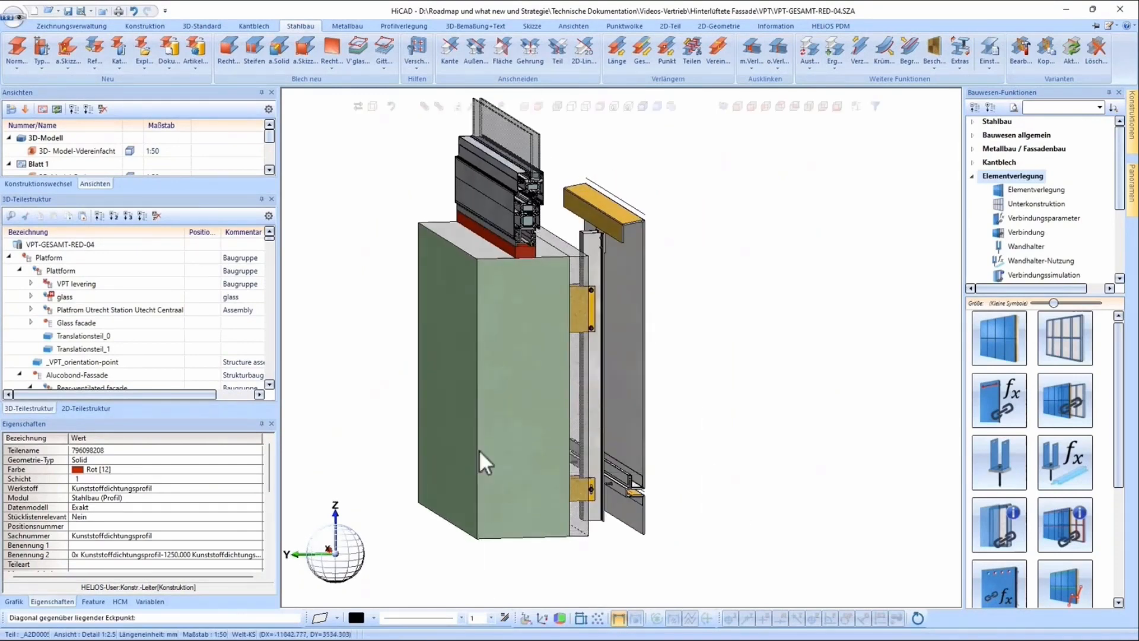
pyautogui.moveTo(580, 390); pyautogui.dragTo(515, 423, button='middle')
pyautogui.scroll(-5, 515, 423)
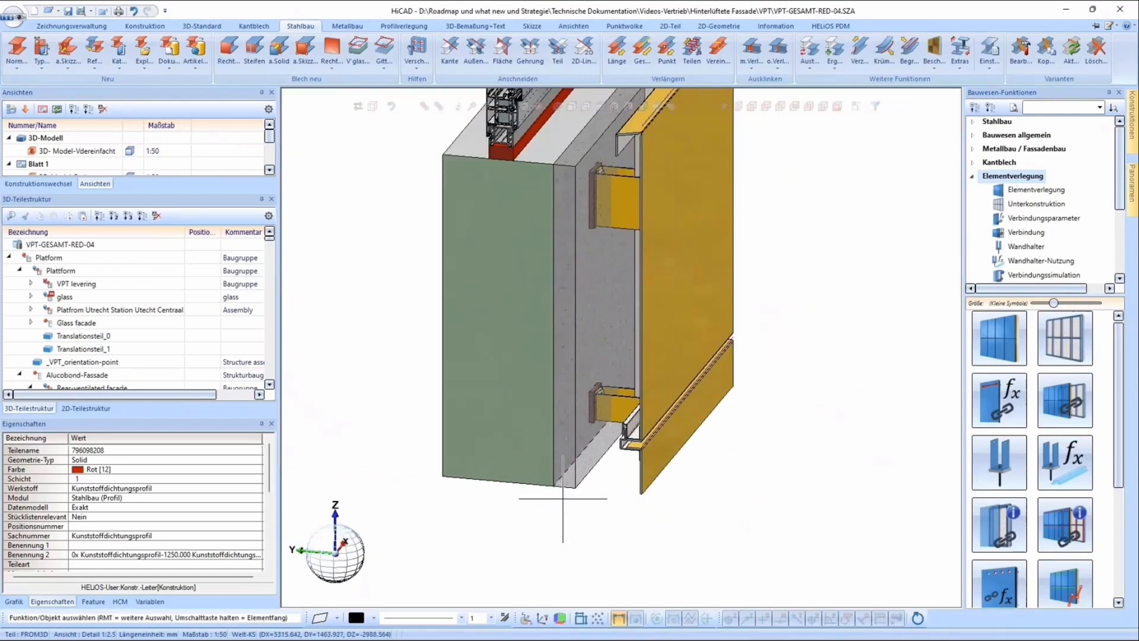
pyautogui.moveTo(554, 390); pyautogui.dragTo(575, 422, button='middle')
# - Dimension the cassette sketch's top line from the wall's upper edge and set the value to 106-50
pyautogui.click(540, 196)
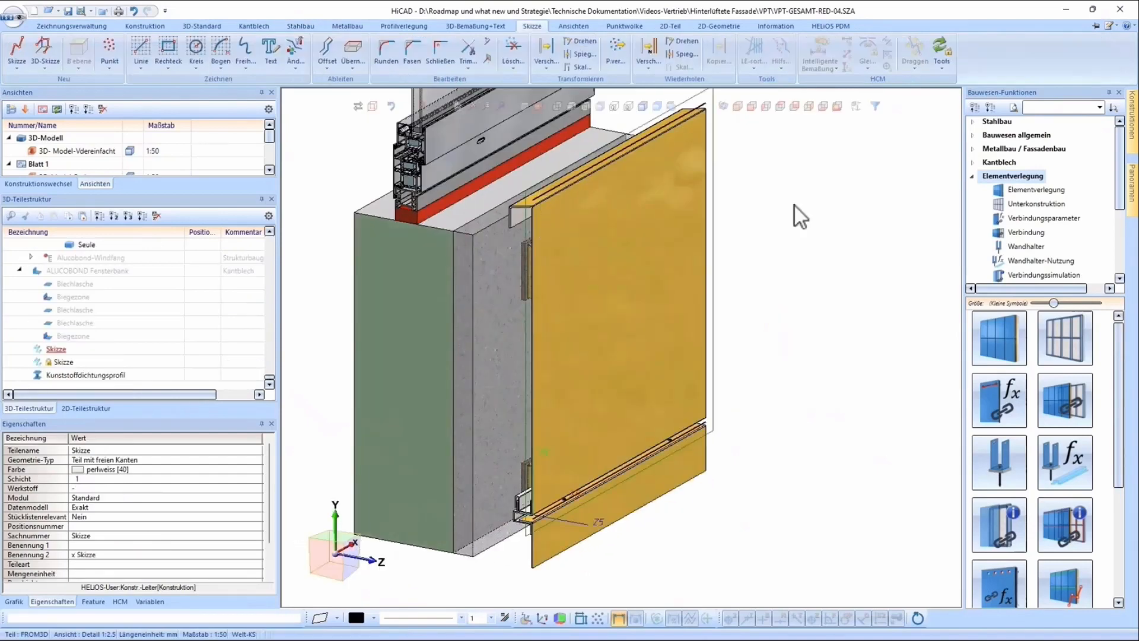
pyautogui.click(823, 53)
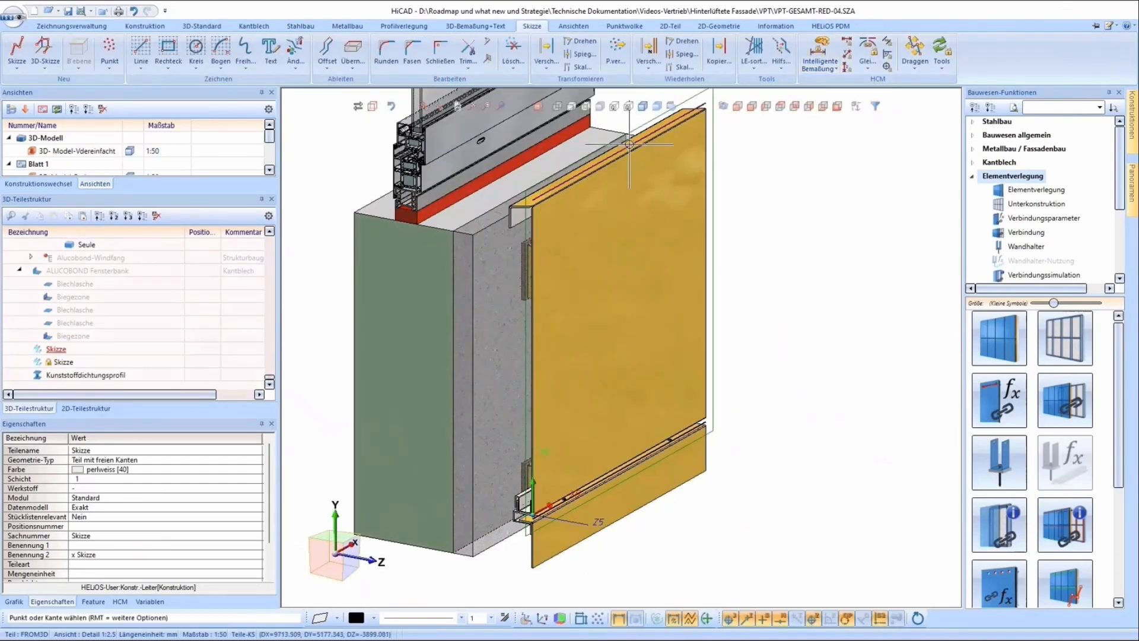
pyautogui.click(490, 223)
pyautogui.click(562, 227)
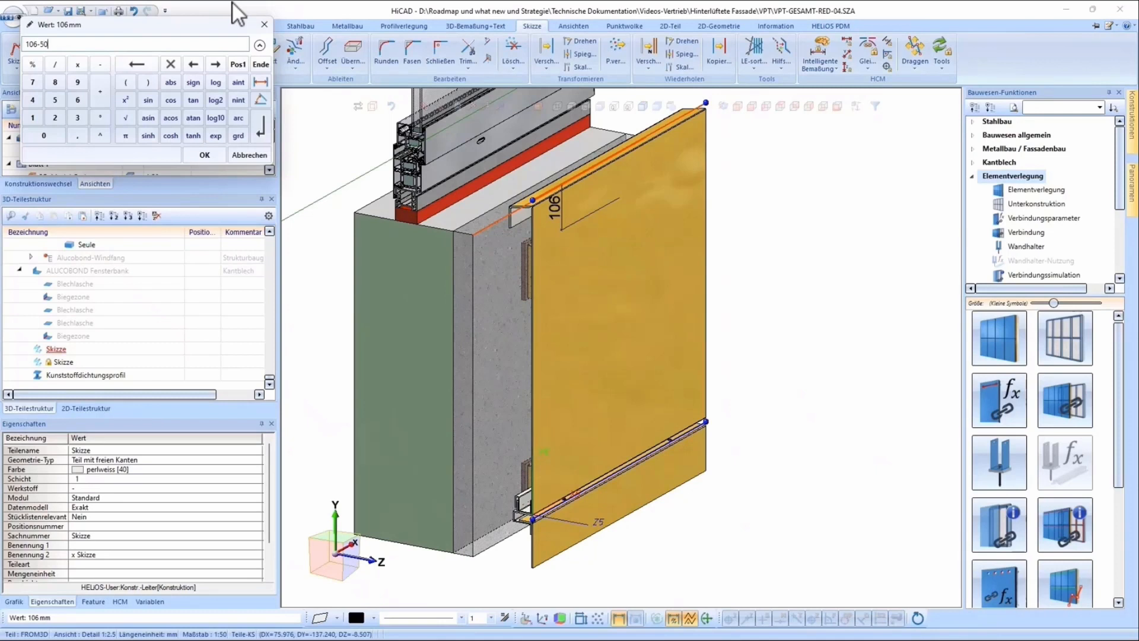
pyautogui.click(198, 154)
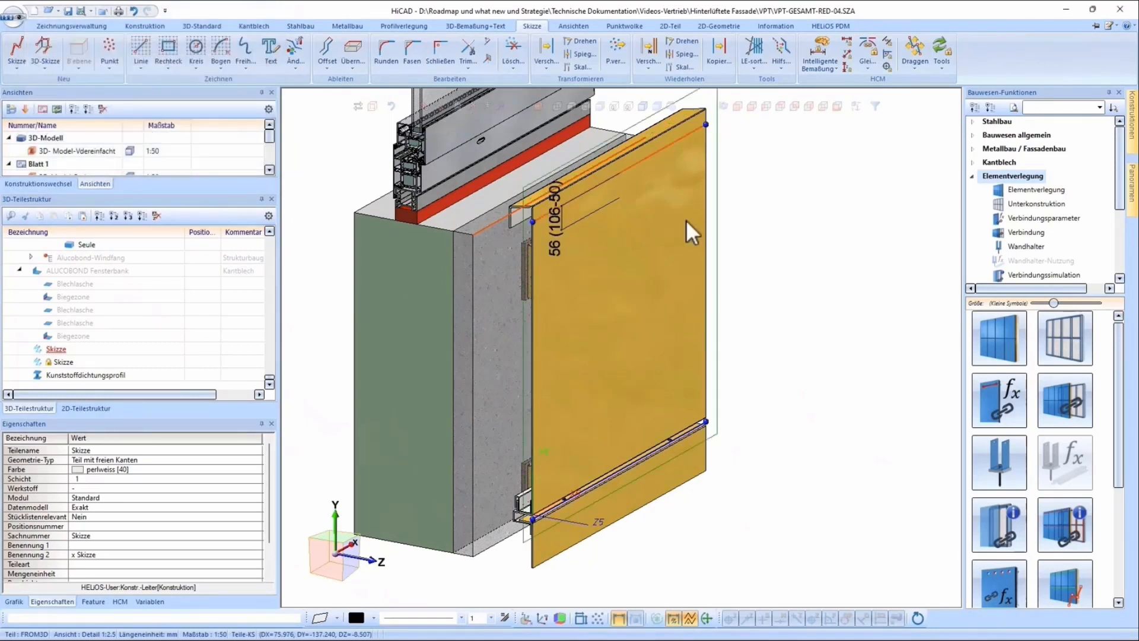
pyautogui.middleClick(723, 222)
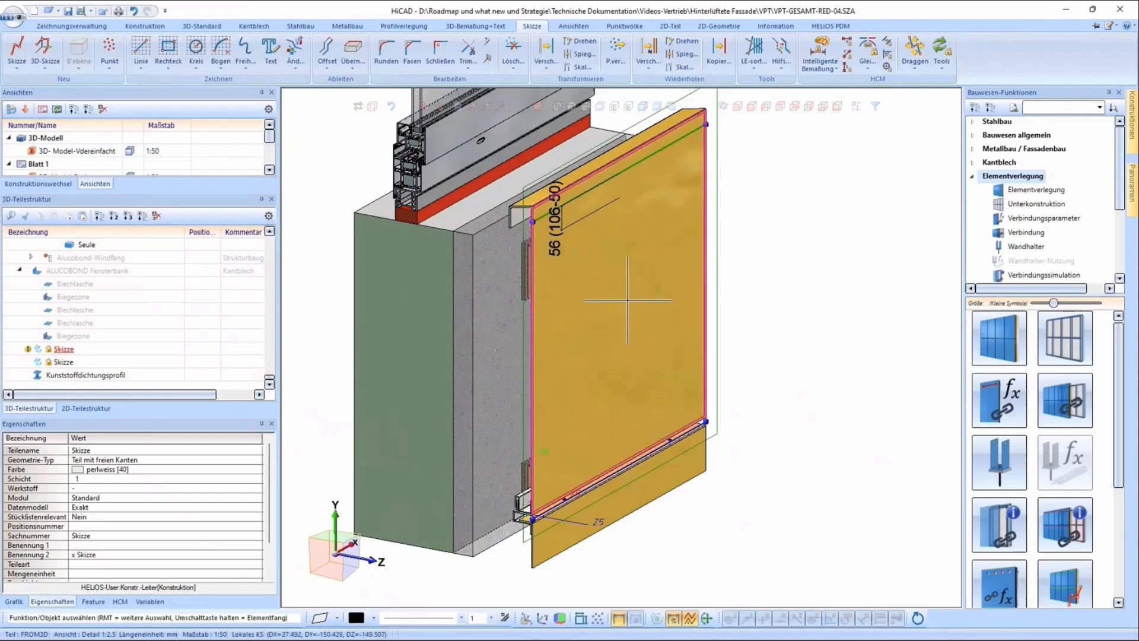
# - Update the cassette variant so the cassettes follow the newly dimensioned sketch line
pyautogui.click(628, 300)
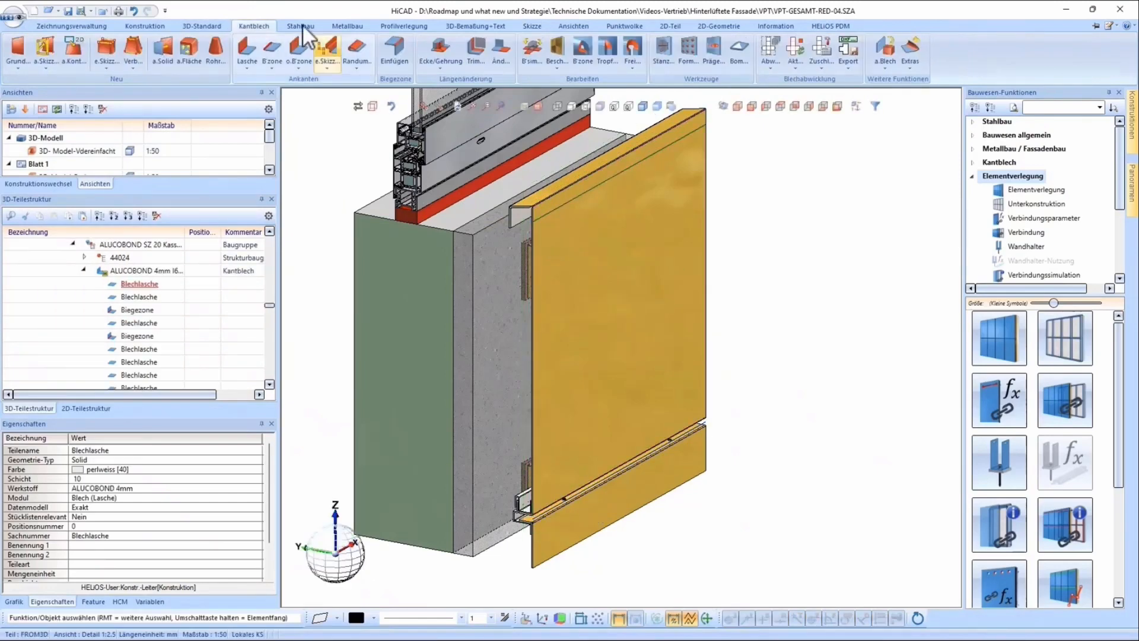
pyautogui.click(302, 25)
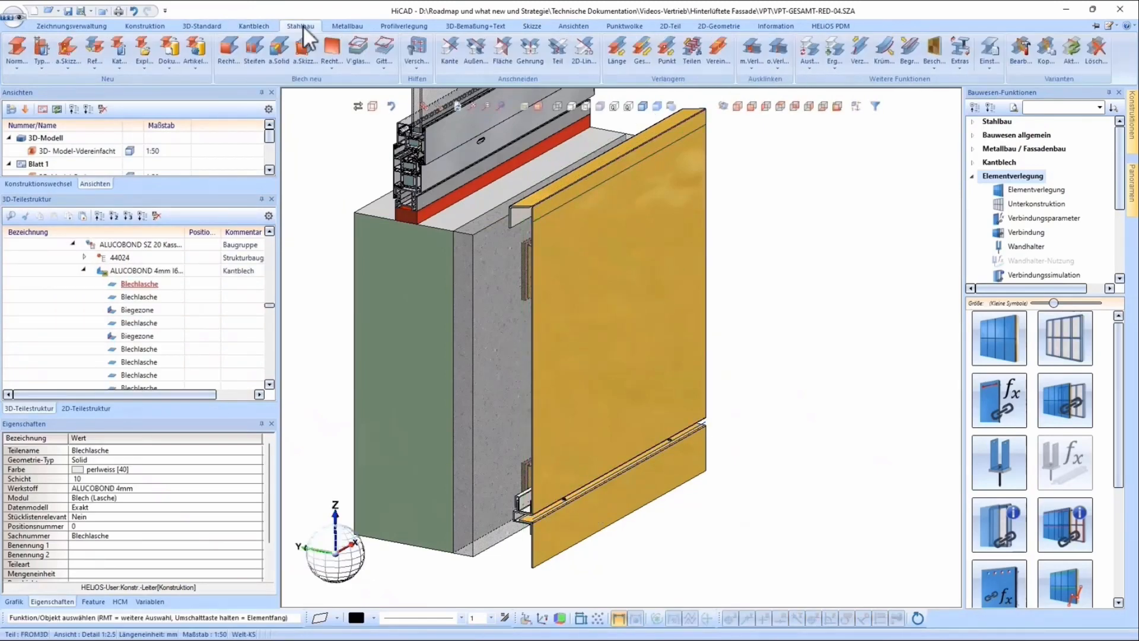
pyautogui.click(1074, 51)
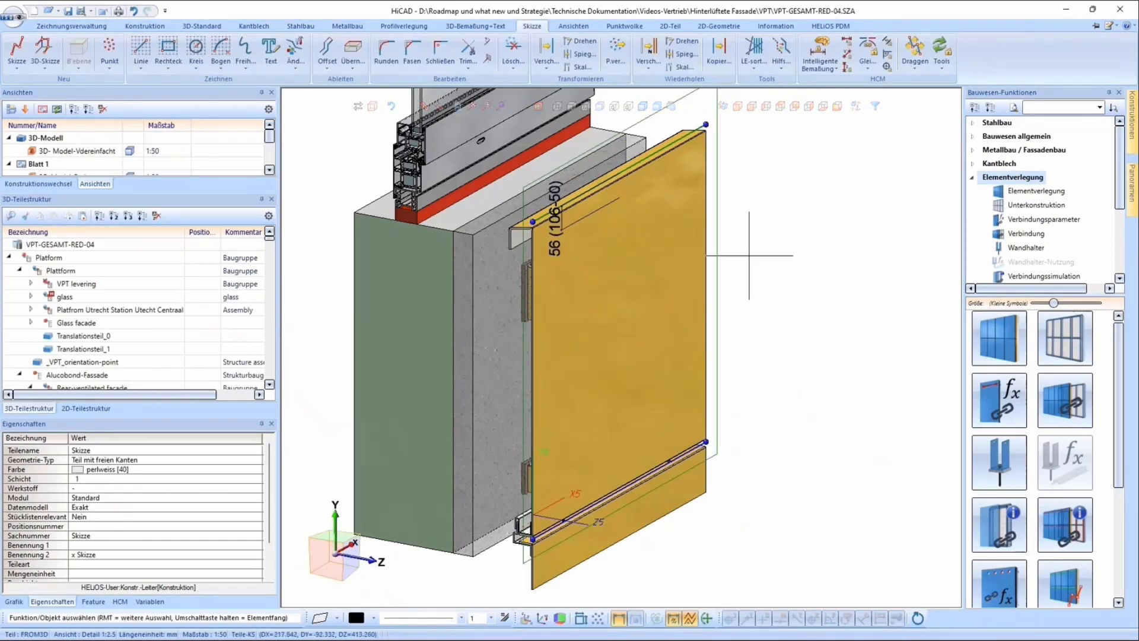
pyautogui.moveTo(615, 279); pyautogui.dragTo(649, 293, button='middle')
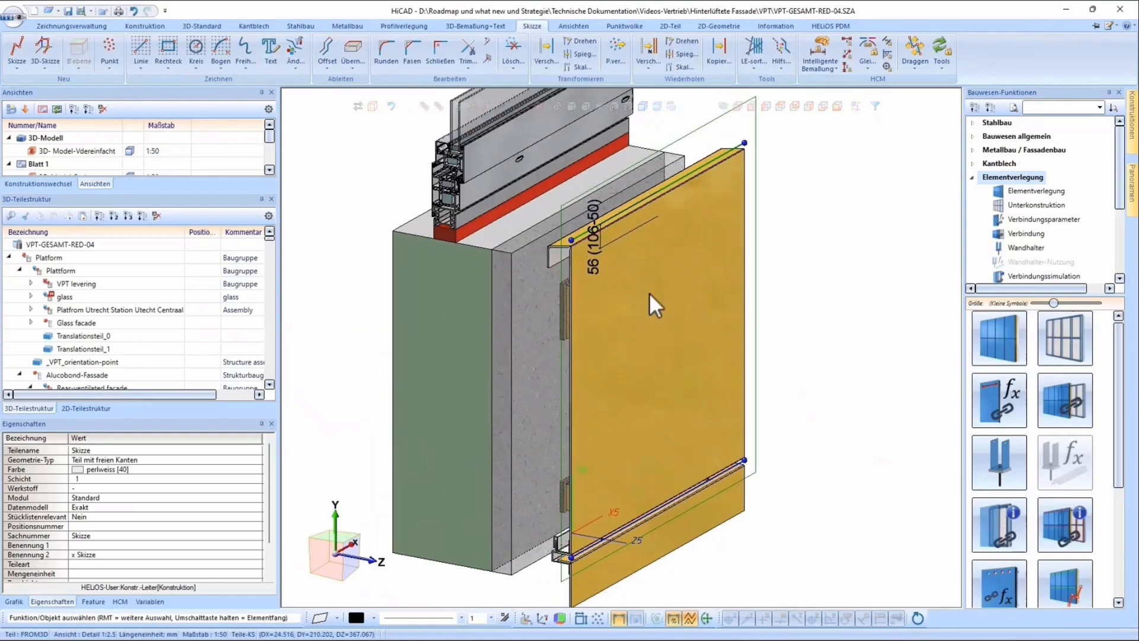
pyautogui.scroll(1, 668, 280)
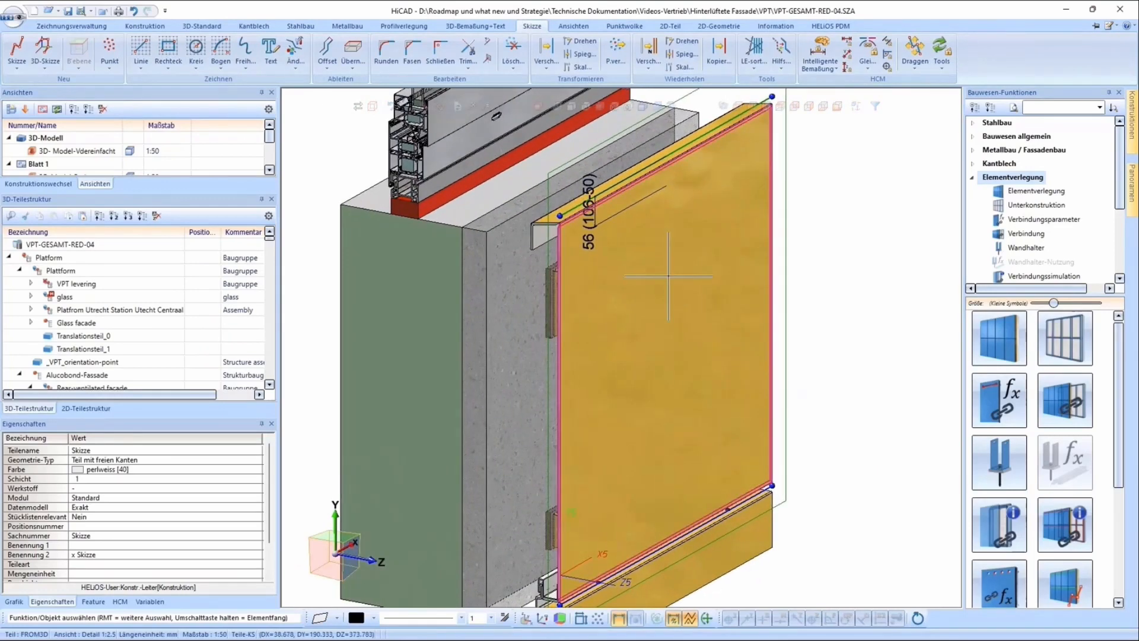
# - Create a new planar sketch in the sill section's side view, based at the red sealing profile under the window
pyautogui.click(668, 280)
pyautogui.click(856, 110)
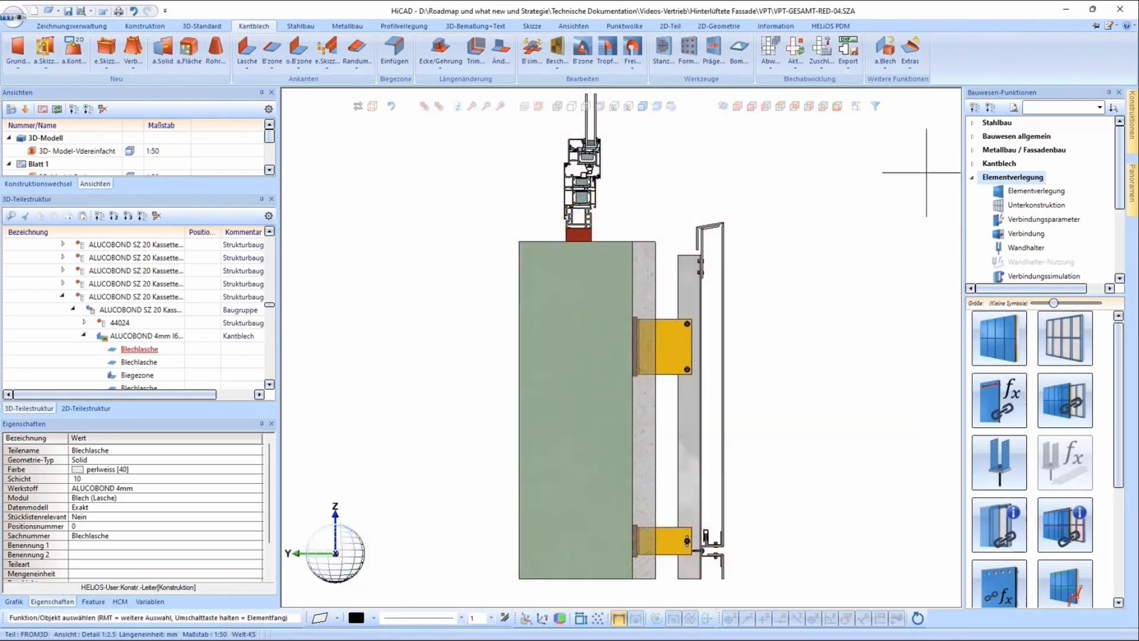
pyautogui.moveTo(606, 209); pyautogui.dragTo(589, 291, button='middle')
pyautogui.scroll(3, 590, 292)
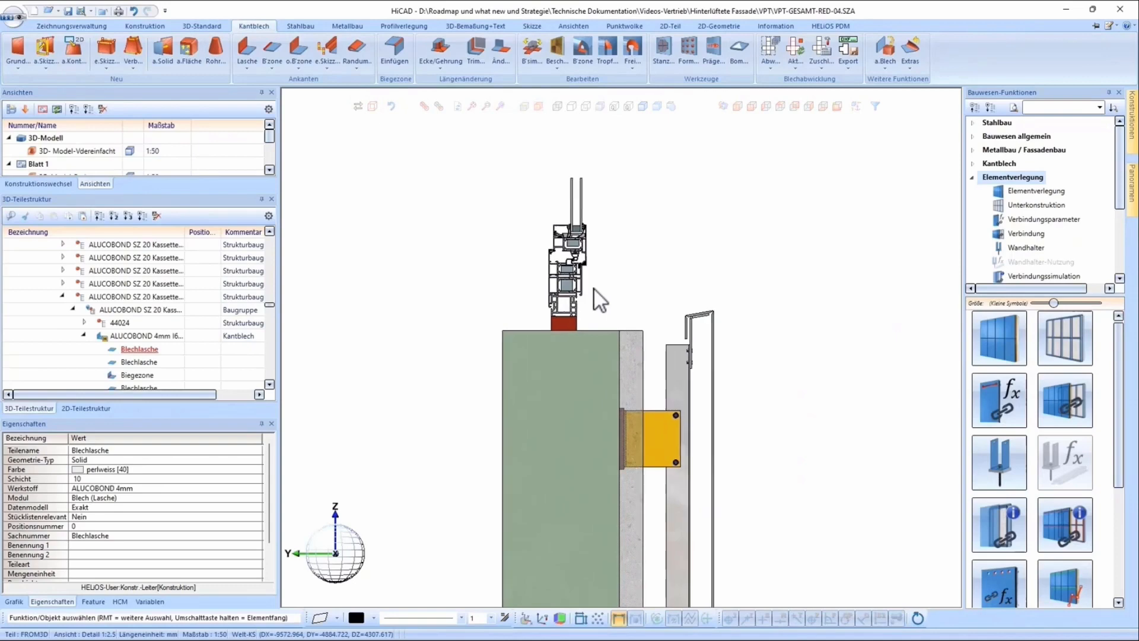
pyautogui.scroll(4, 612, 264)
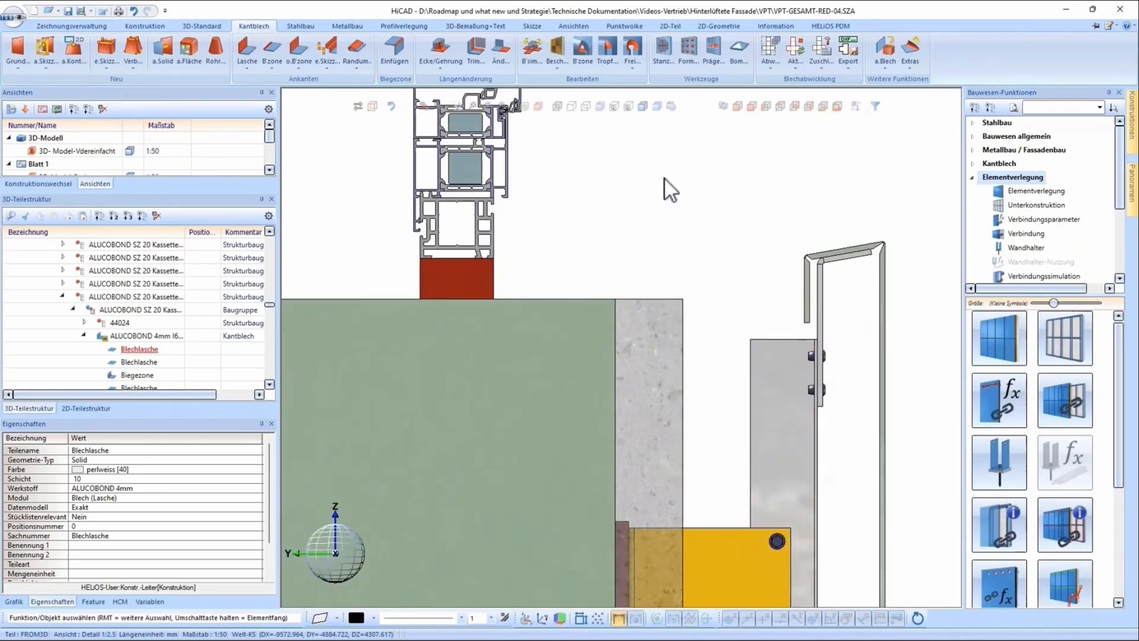
pyautogui.scroll(2, 682, 158)
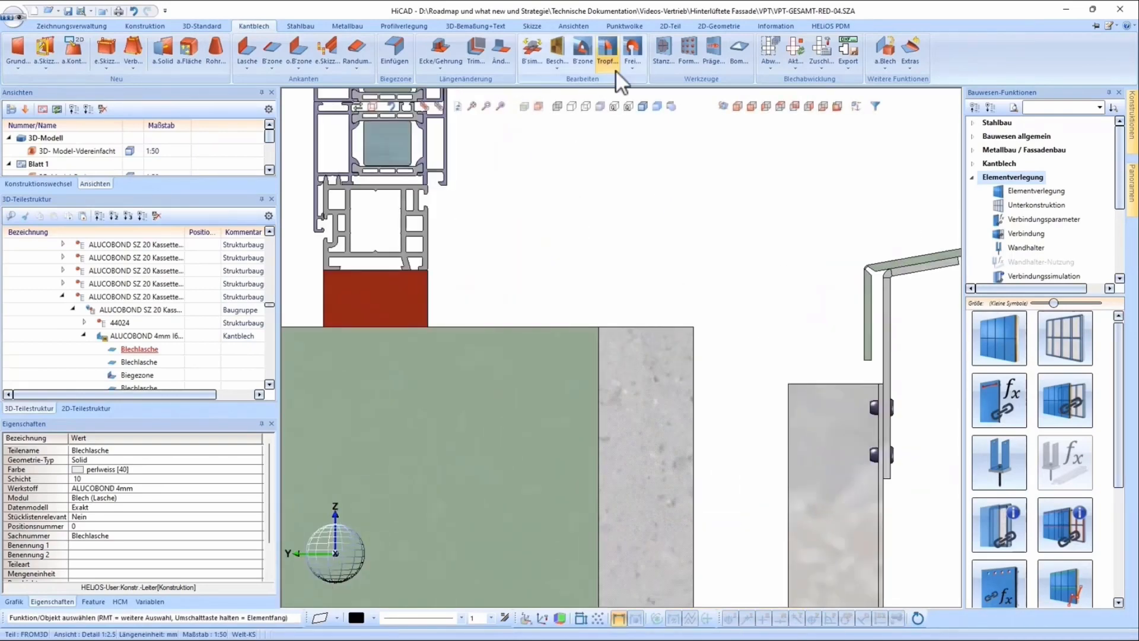
pyautogui.click(534, 28)
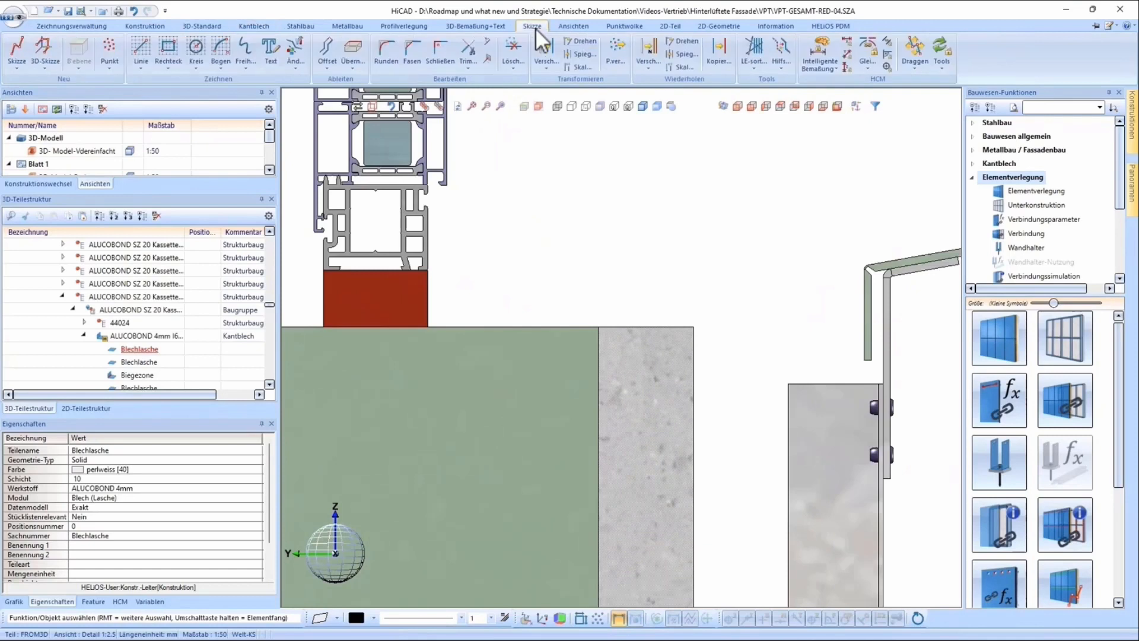
pyautogui.click(11, 57)
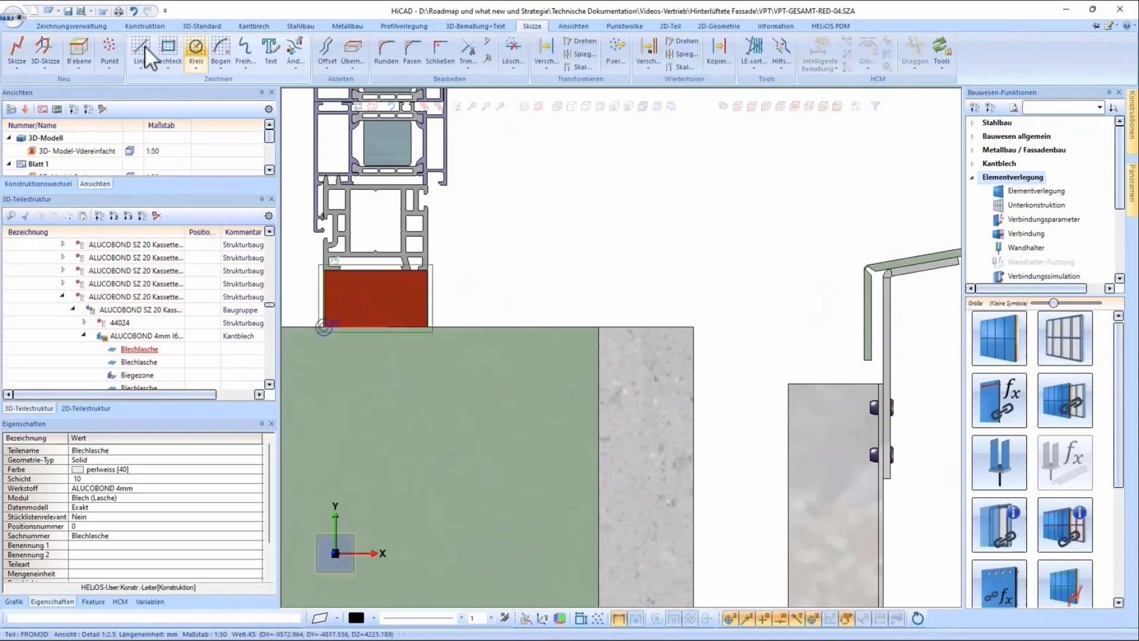
# - Draw a bracket polyline with distance grid 5: down the window frame's outer face, sloping outward over the insulation, then vertically down beside the substructure
pyautogui.click(141, 52)
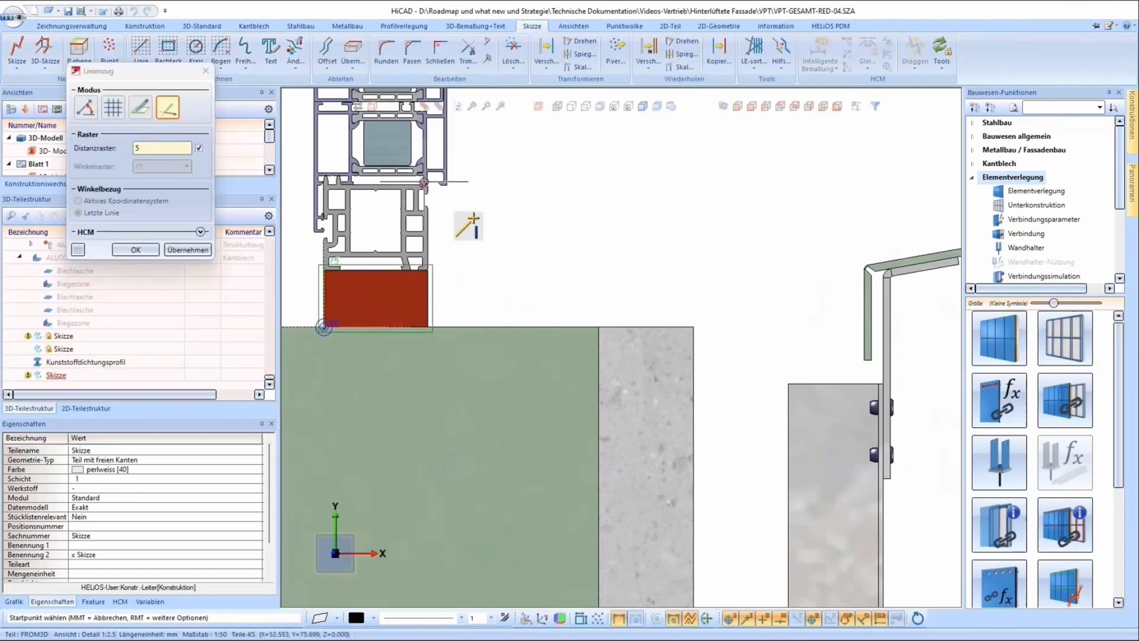
pyautogui.click(428, 258)
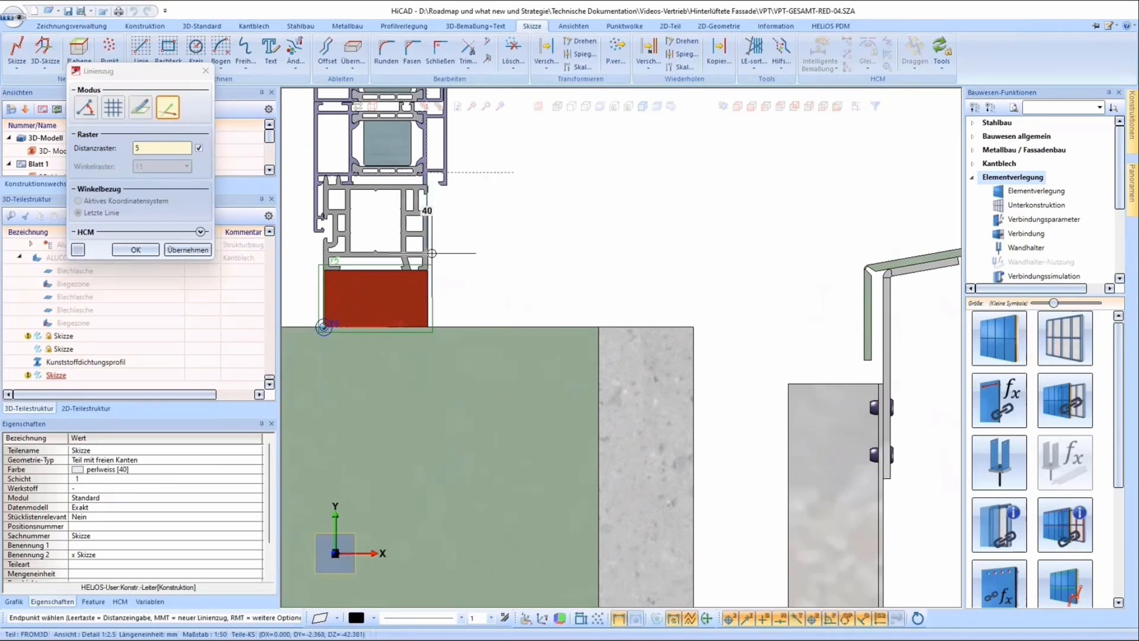
pyautogui.click(768, 325)
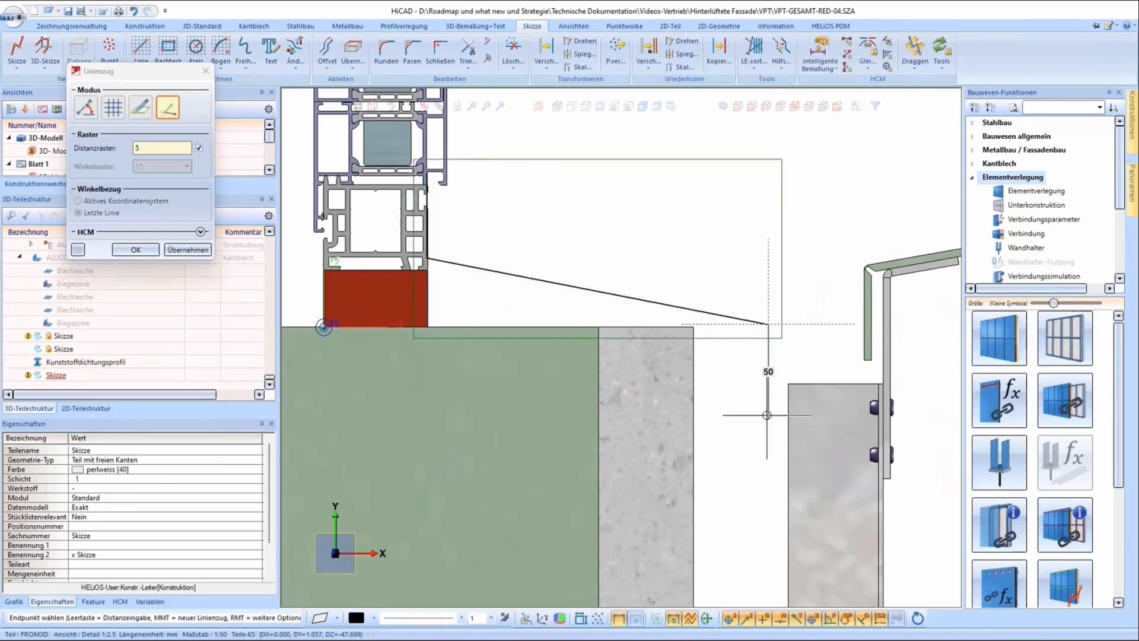
pyautogui.click(785, 484)
# - Set the bracket sketch's outer leg 2 mm from the substructure profile and the angle between its upright and sloping lines to 95°
pyautogui.click(822, 57)
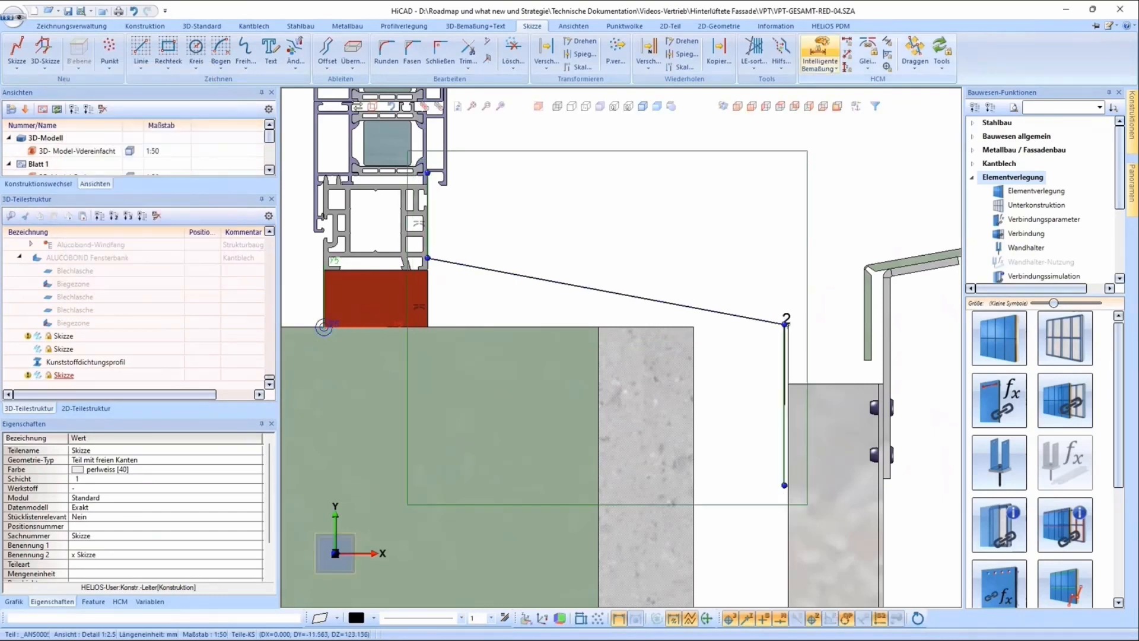
pyautogui.click(437, 236)
pyautogui.click(457, 233)
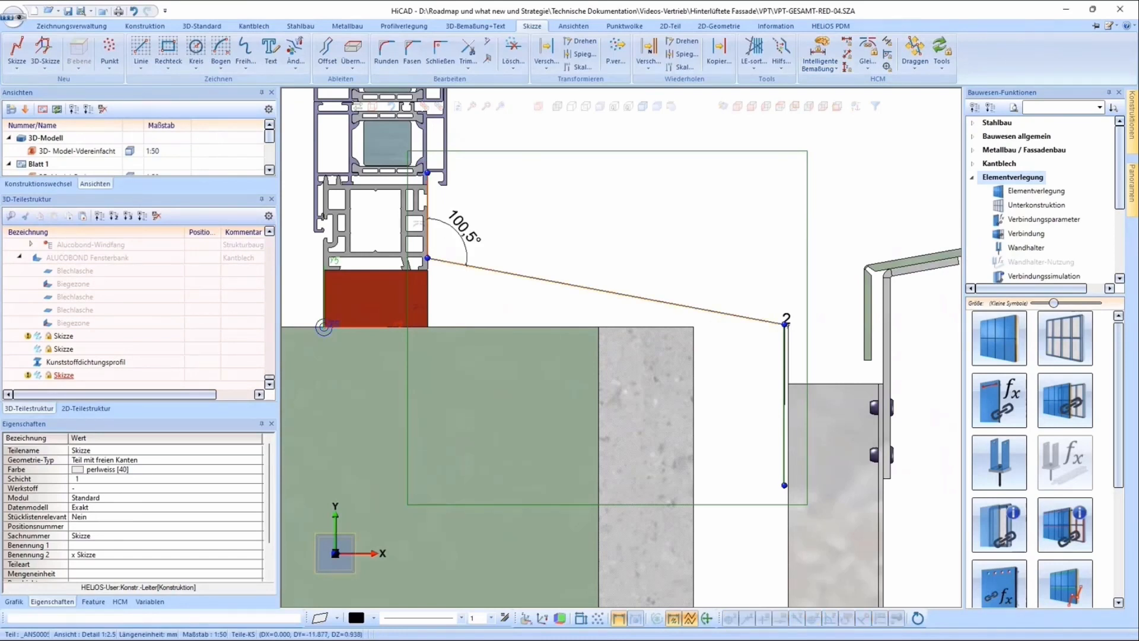
pyautogui.write('95')
pyautogui.press('Return')
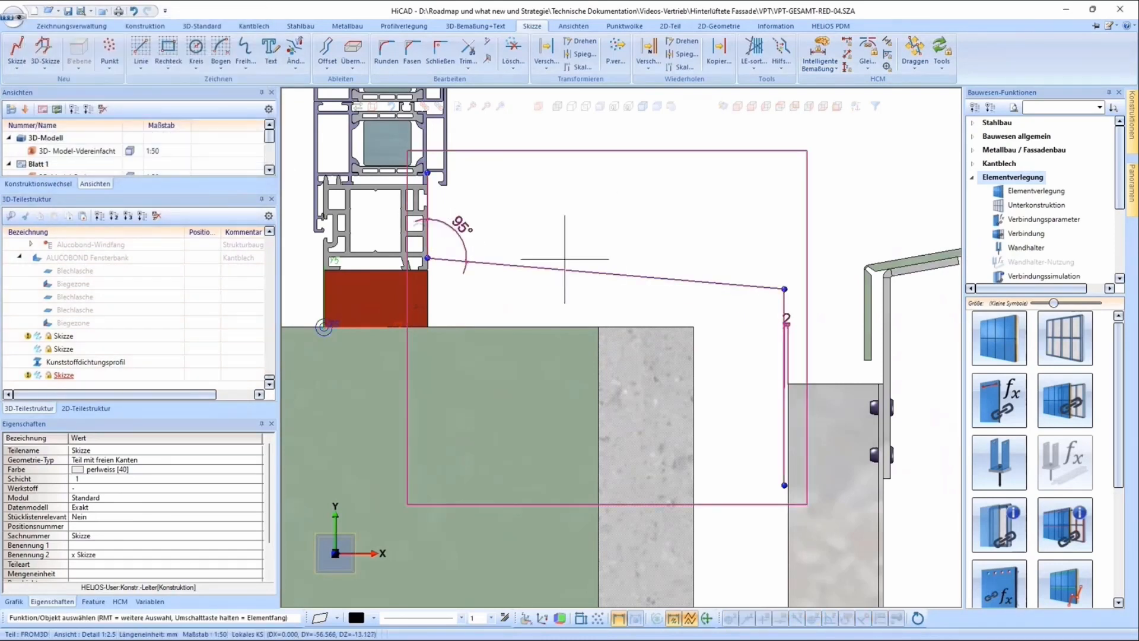
# - Create the sheet Halterung along the bracket sketch with thickness 2, bend radius 1, offset Zweite Seite, width 100 and direction Beidseitig
pyautogui.rightClick(565, 291)
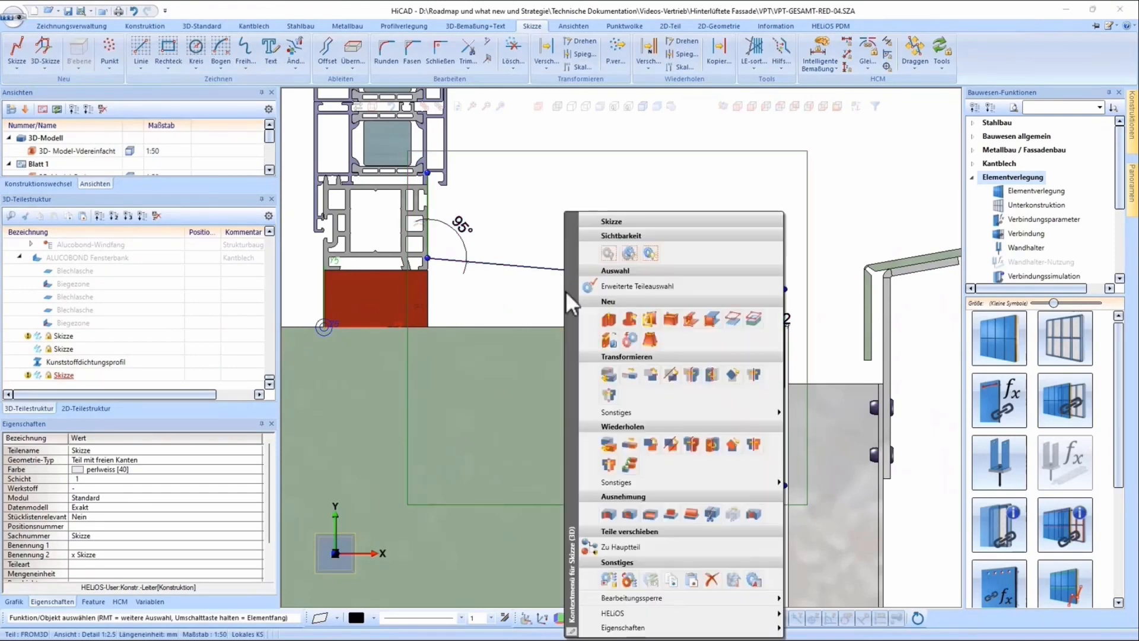
pyautogui.click(671, 318)
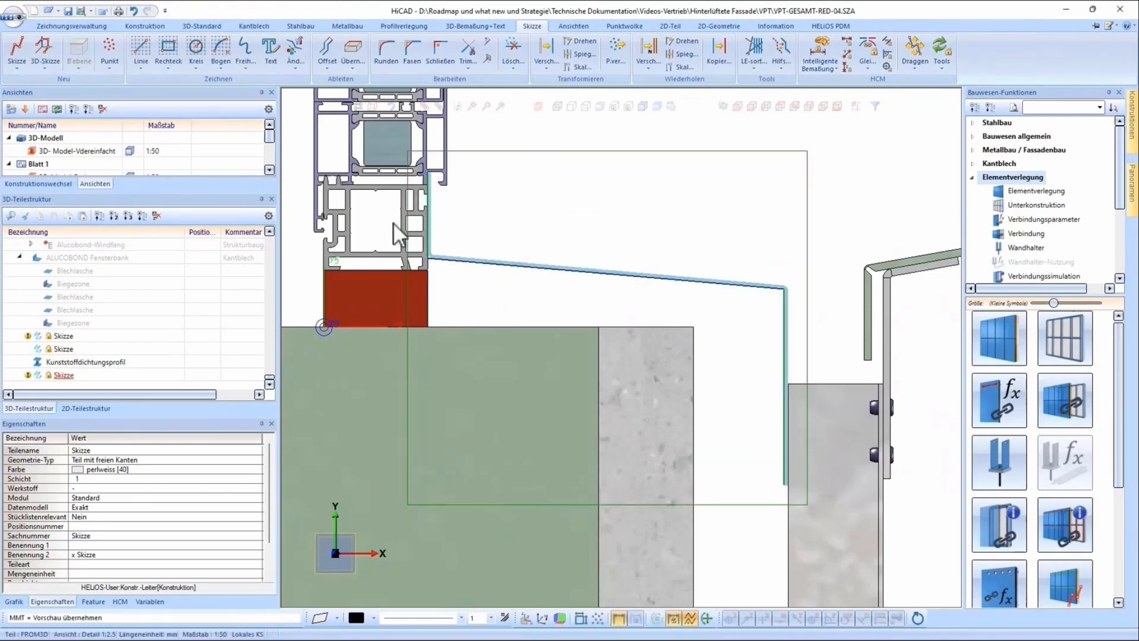
pyautogui.middleClick(393, 222)
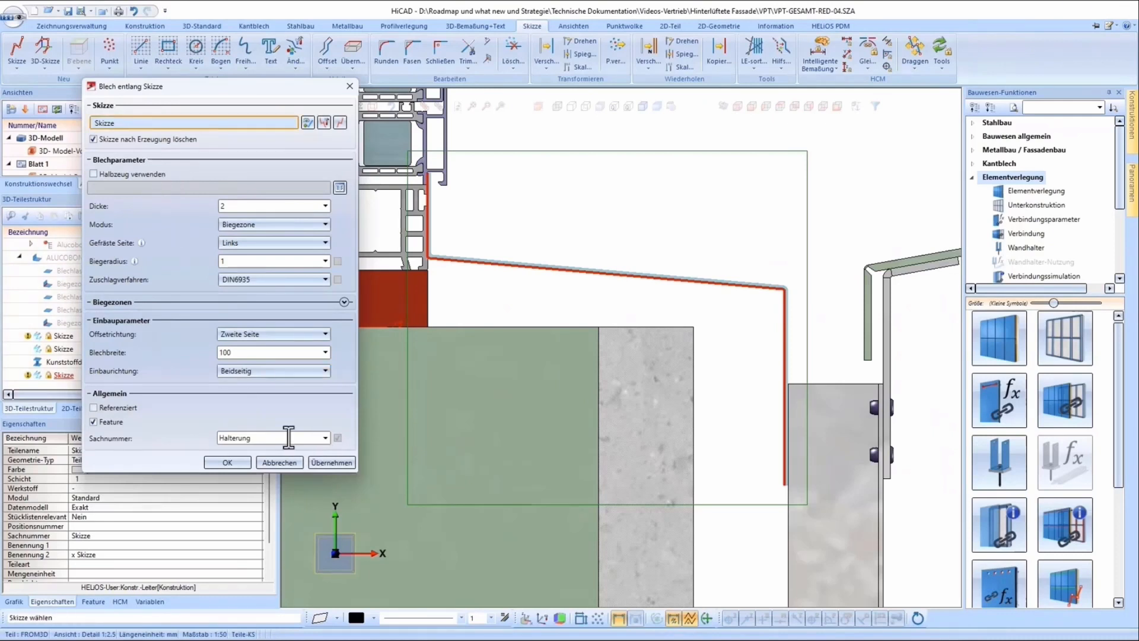
pyautogui.click(236, 462)
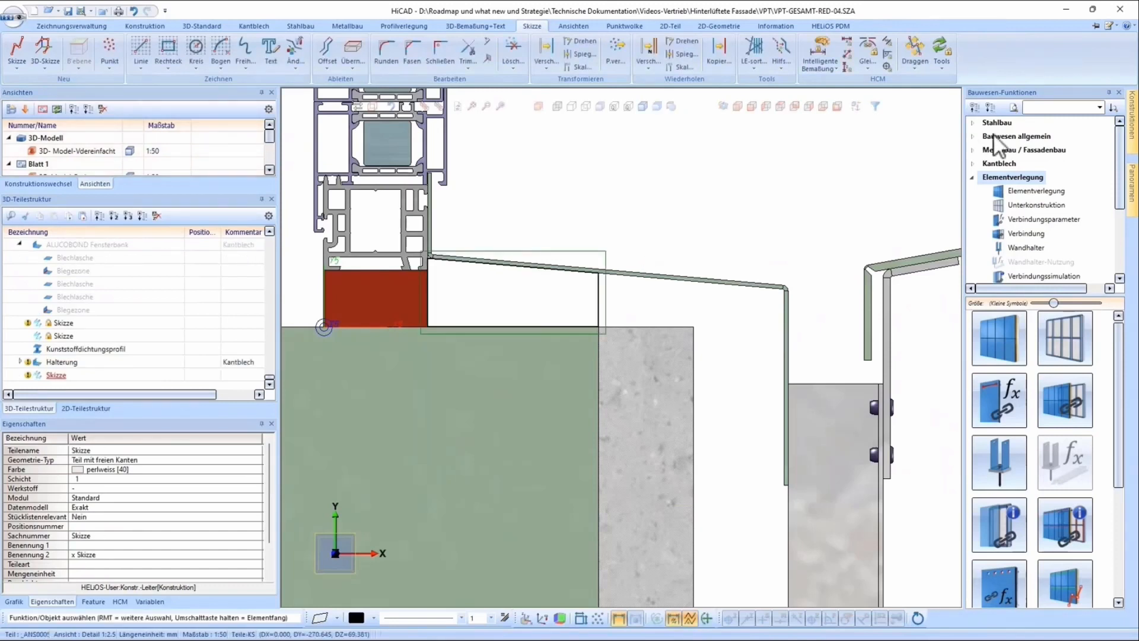
# - Start the insulation function from Bauwesen allgemein for the closed sketch between the wall top and the bracket
pyautogui.click(995, 136)
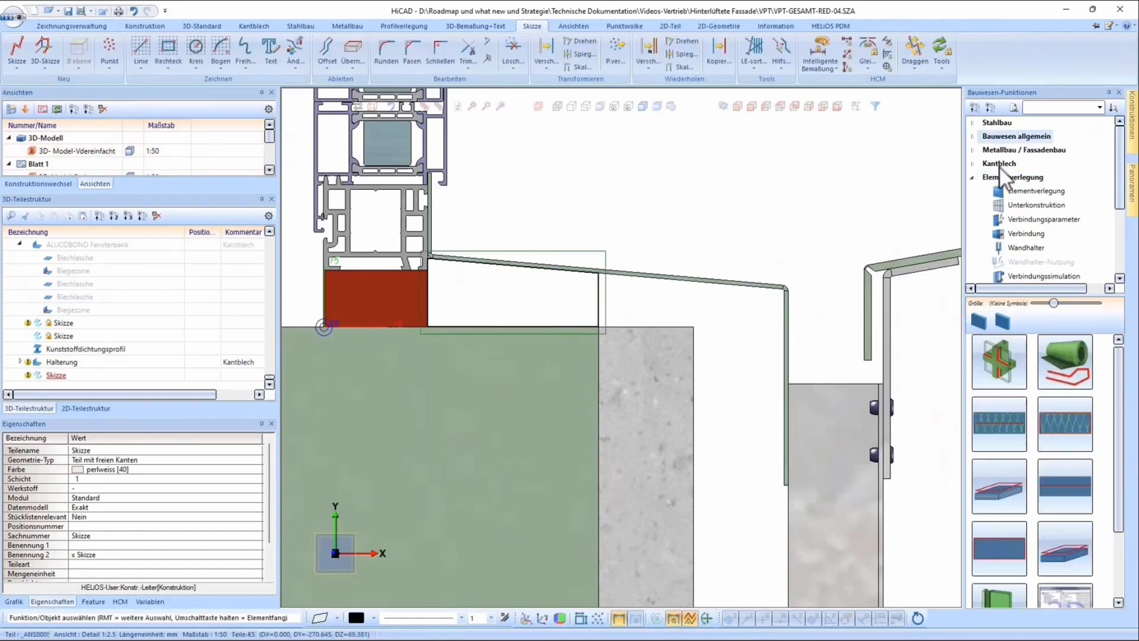
pyautogui.click(1065, 424)
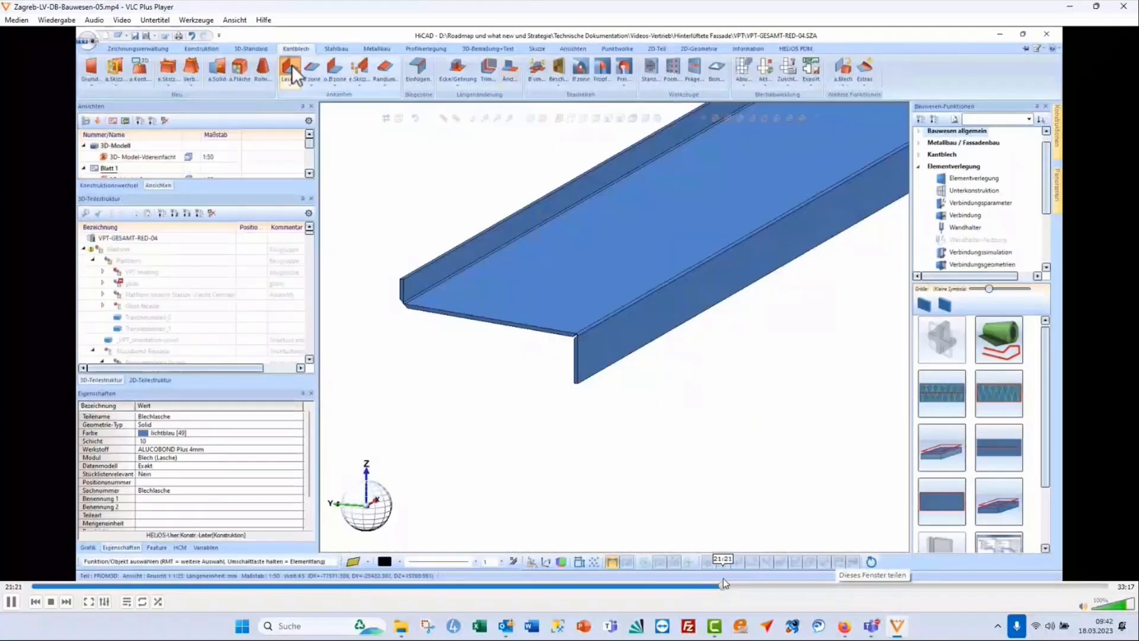
# - In the VLC player, skip the video forward through the window sill, section detail and cassette workshop drawings to 23:53
pyautogui.moveTo(724, 579)
pyautogui.mouseDown()
pyautogui.moveTo(774, 585)
pyautogui.moveTo(761, 586)
pyautogui.mouseUp()
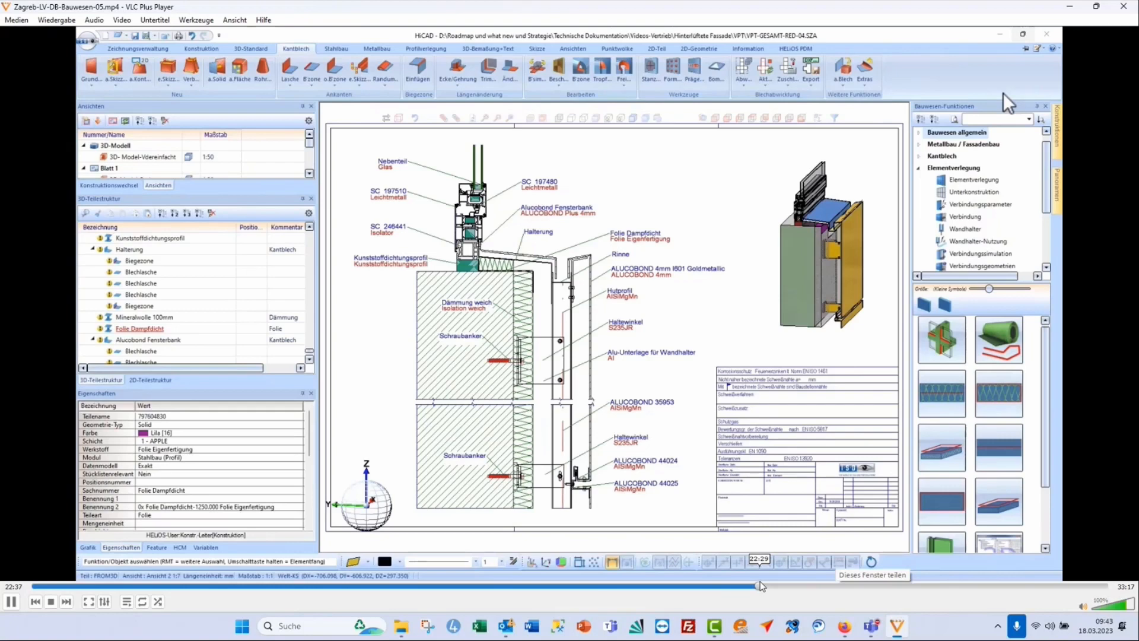
pyautogui.click(774, 586)
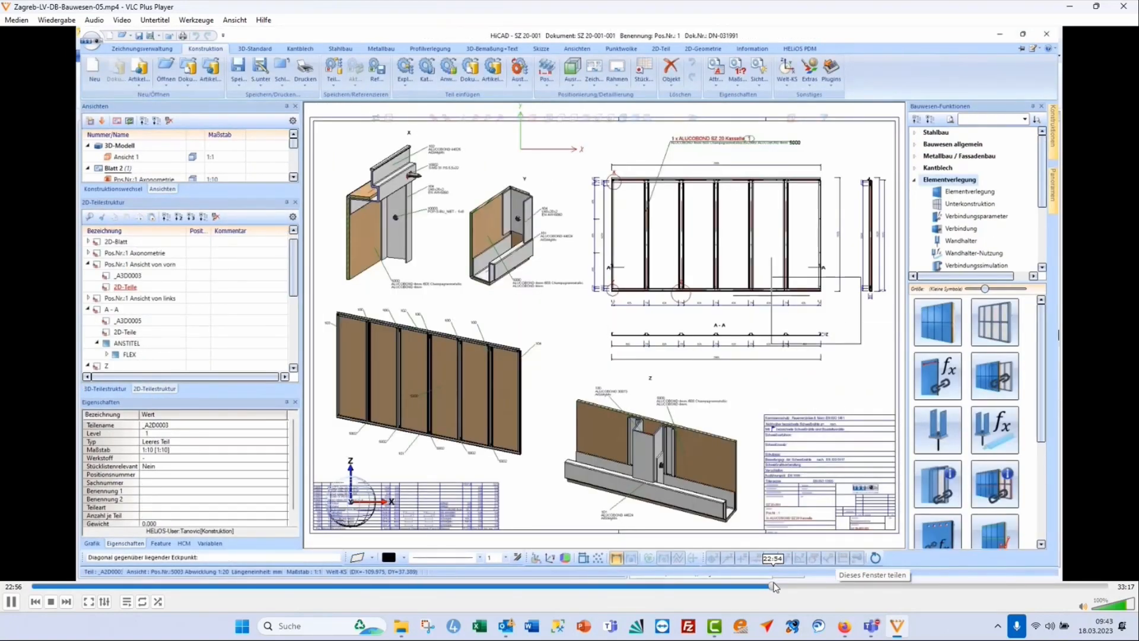
pyautogui.moveTo(774, 586); pyautogui.dragTo(802, 591)
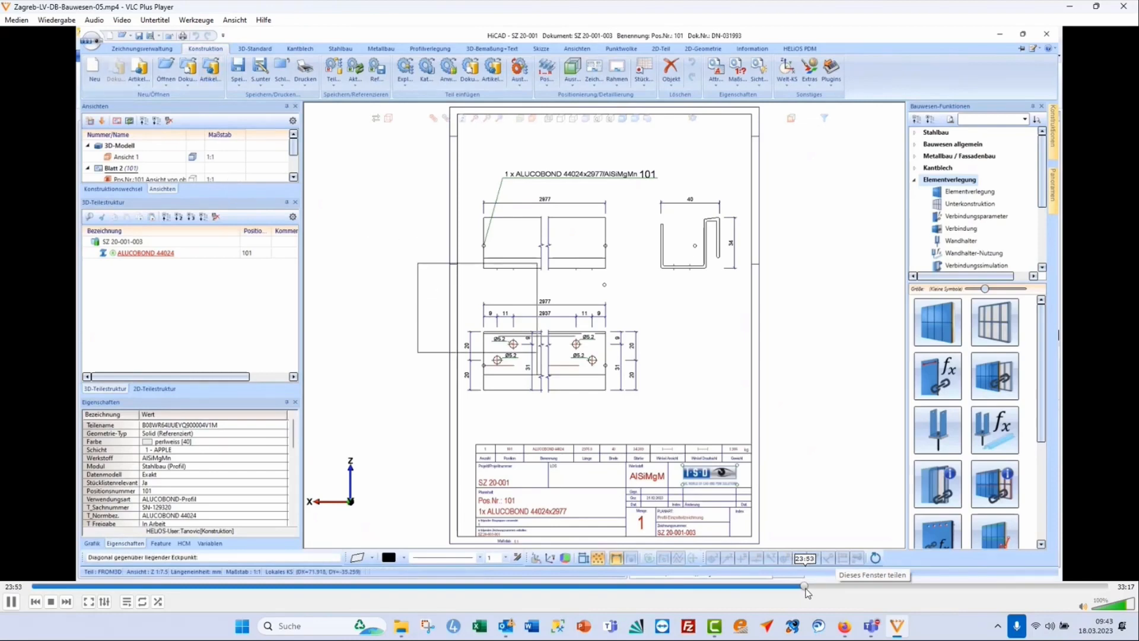
pyautogui.click(807, 589)
# - Skip the video forward through the sheet development export and the CAM simulation to the building overview at 25:10
pyautogui.moveTo(807, 589); pyautogui.dragTo(832, 601)
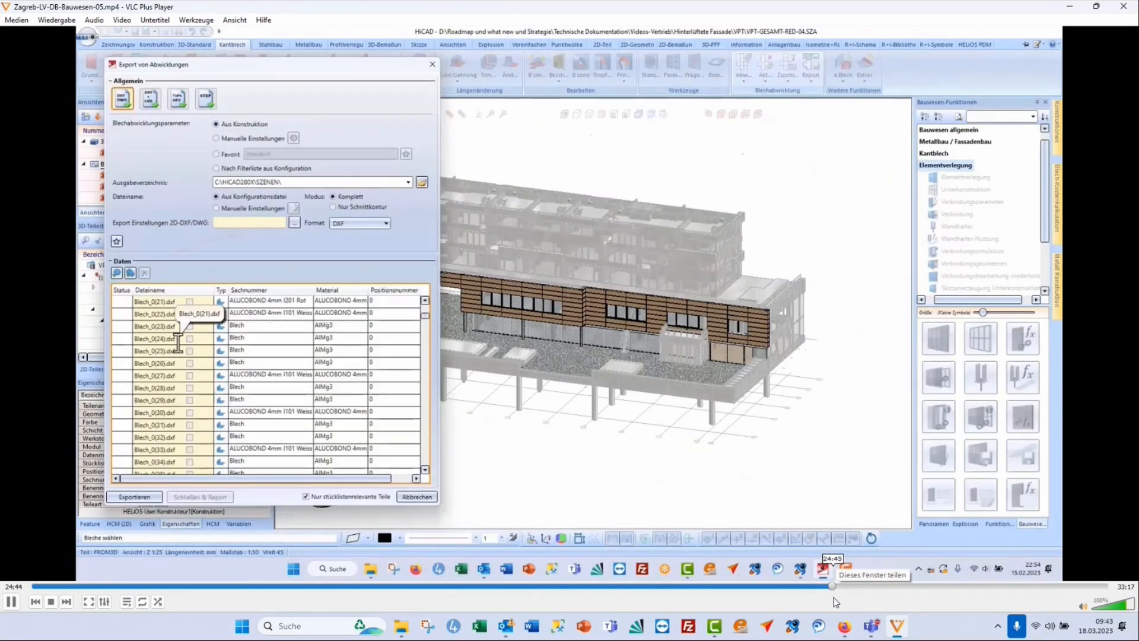
pyautogui.moveTo(835, 602); pyautogui.dragTo(843, 601)
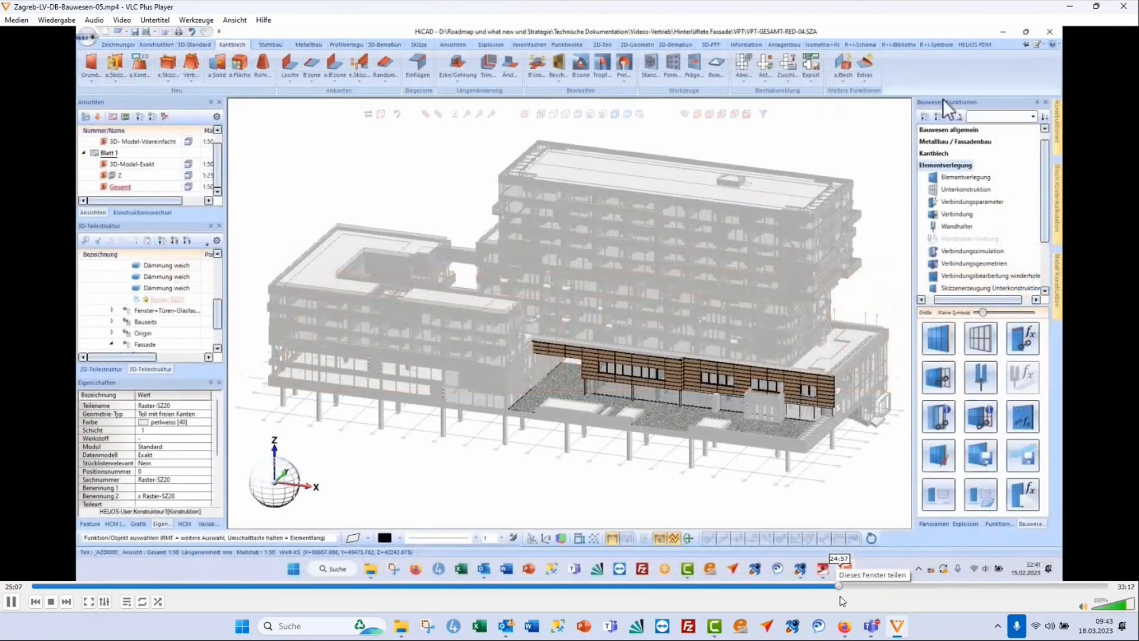
pyautogui.click(842, 595)
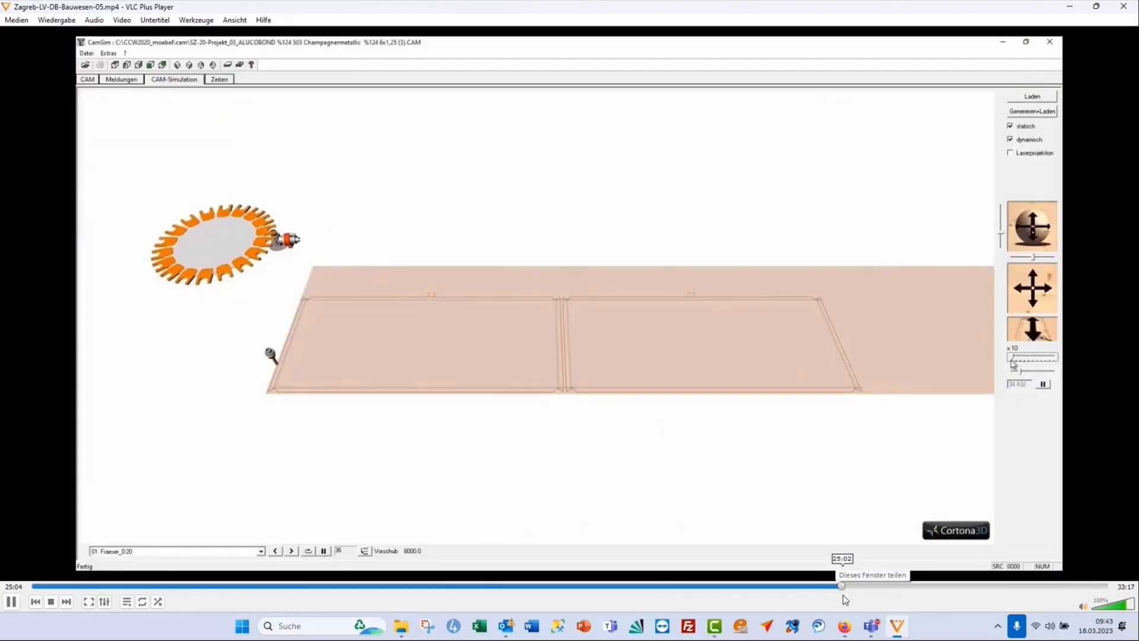
pyautogui.click(846, 598)
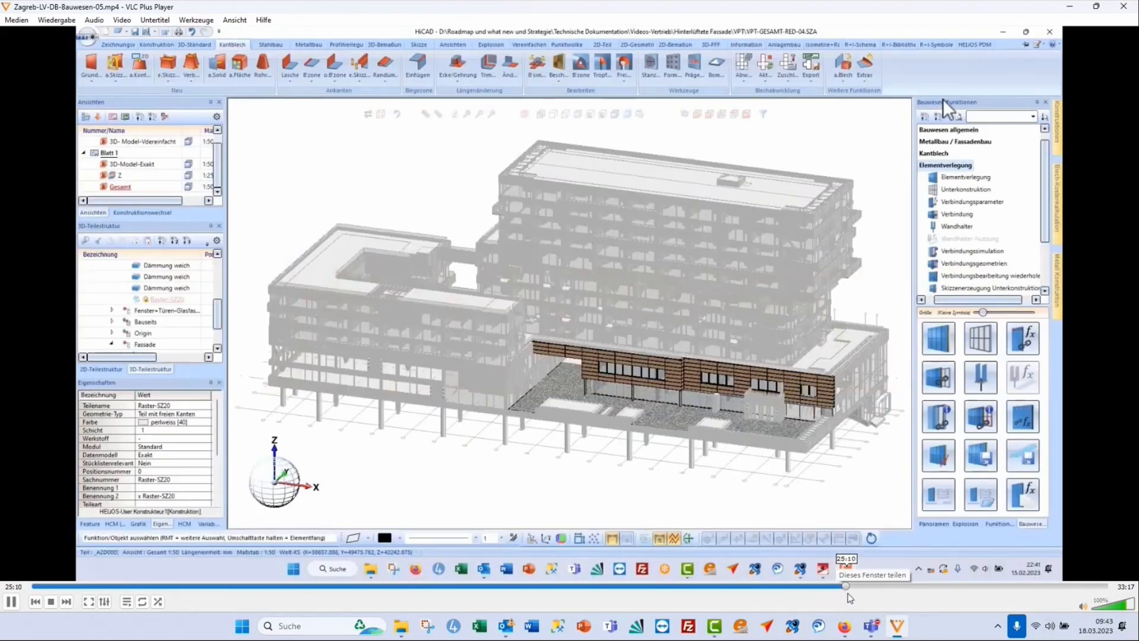
# - Skip the video forward through the custom facade cassettes to their automated laying on parametric grids at 26:07
pyautogui.click(852, 598)
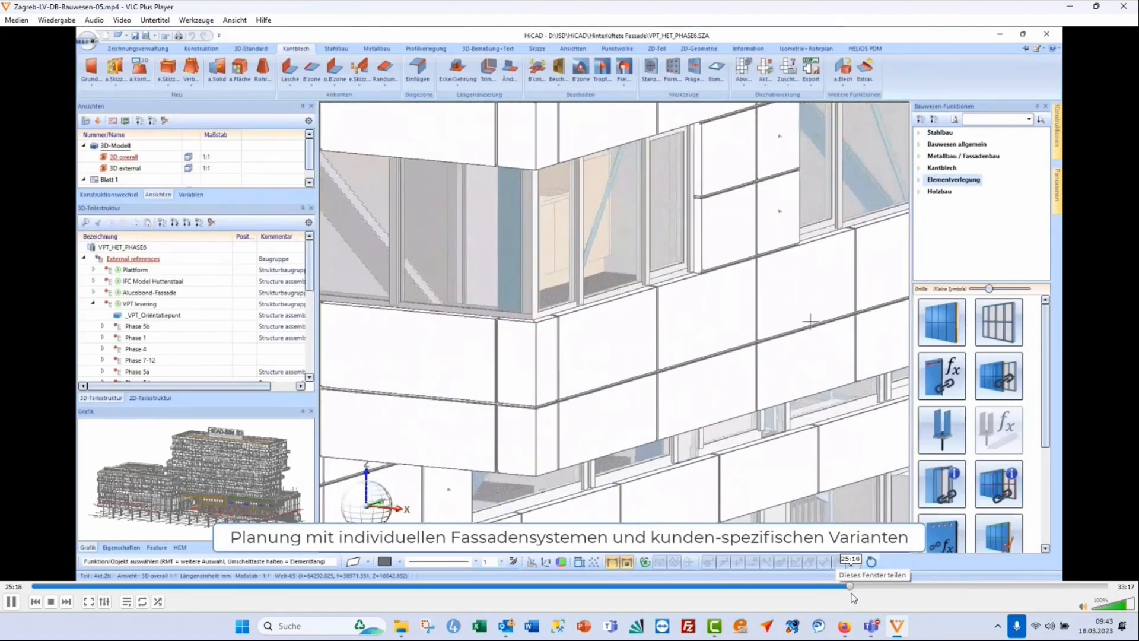
pyautogui.click(852, 598)
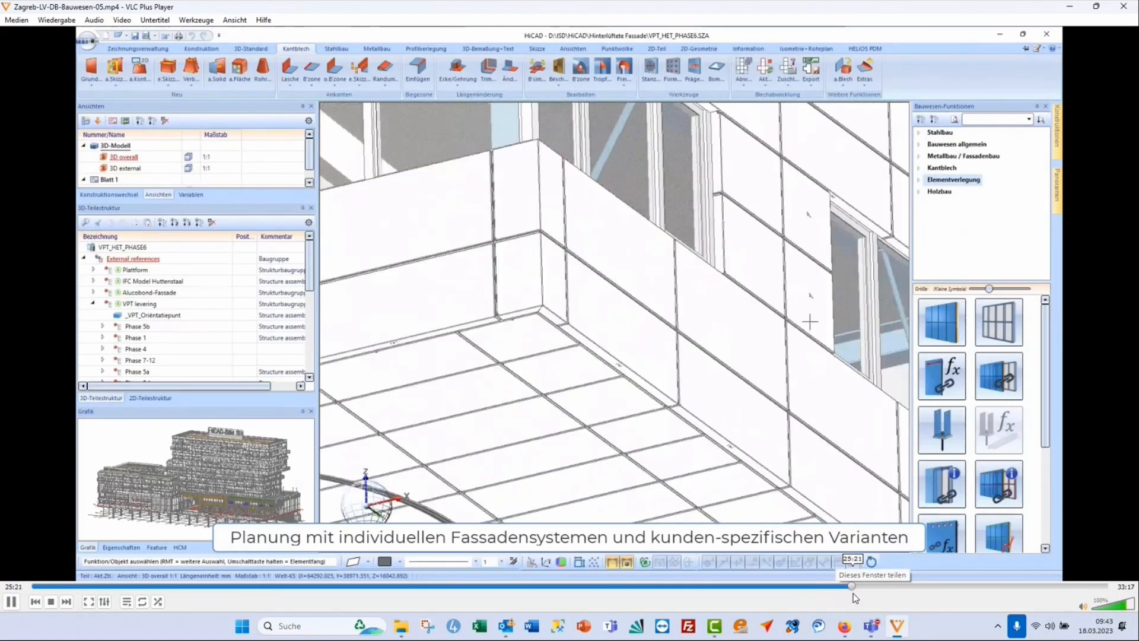
pyautogui.click(857, 598)
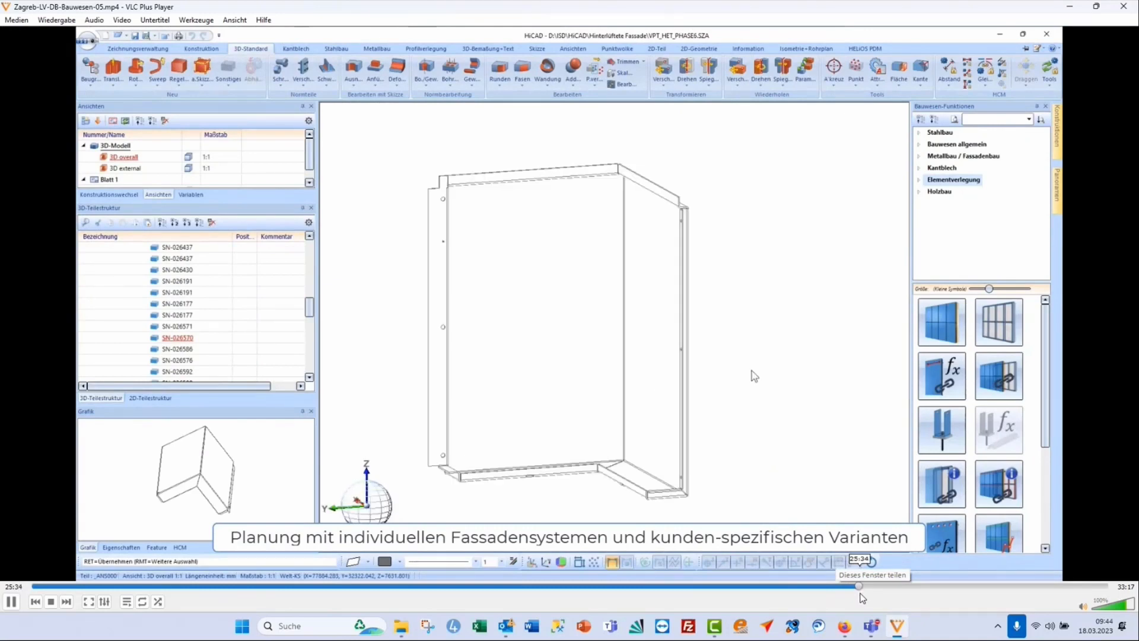
pyautogui.click(865, 598)
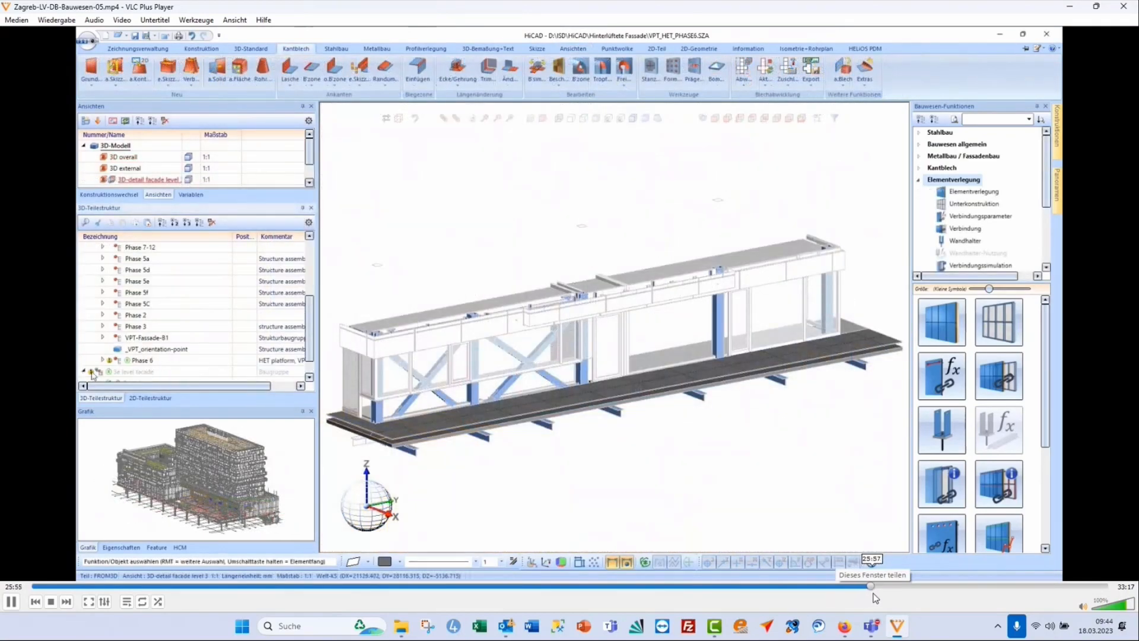
pyautogui.click(876, 594)
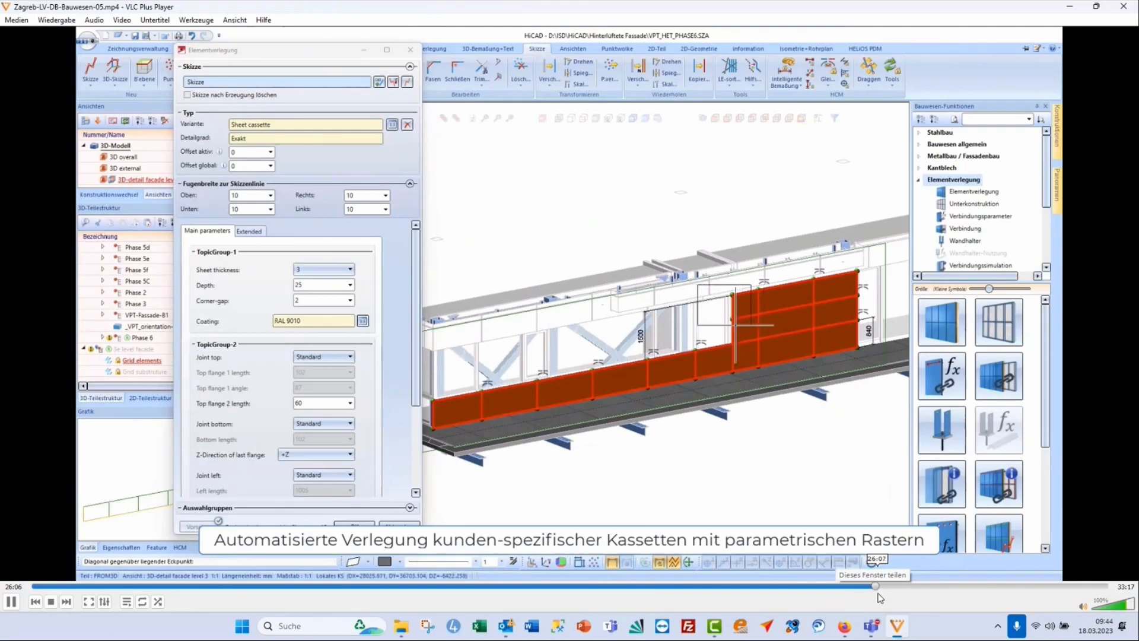
# - Skip the video forward through the sheet cassette joint and flange settings of the Elementverlegung to 26:47
pyautogui.click(881, 594)
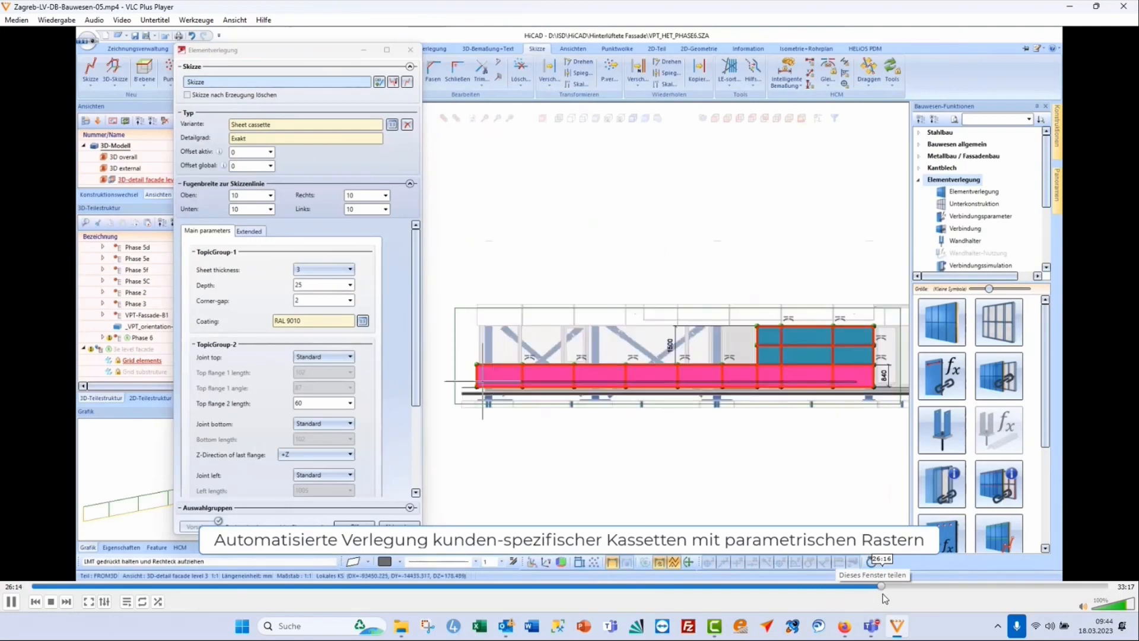
pyautogui.click(885, 594)
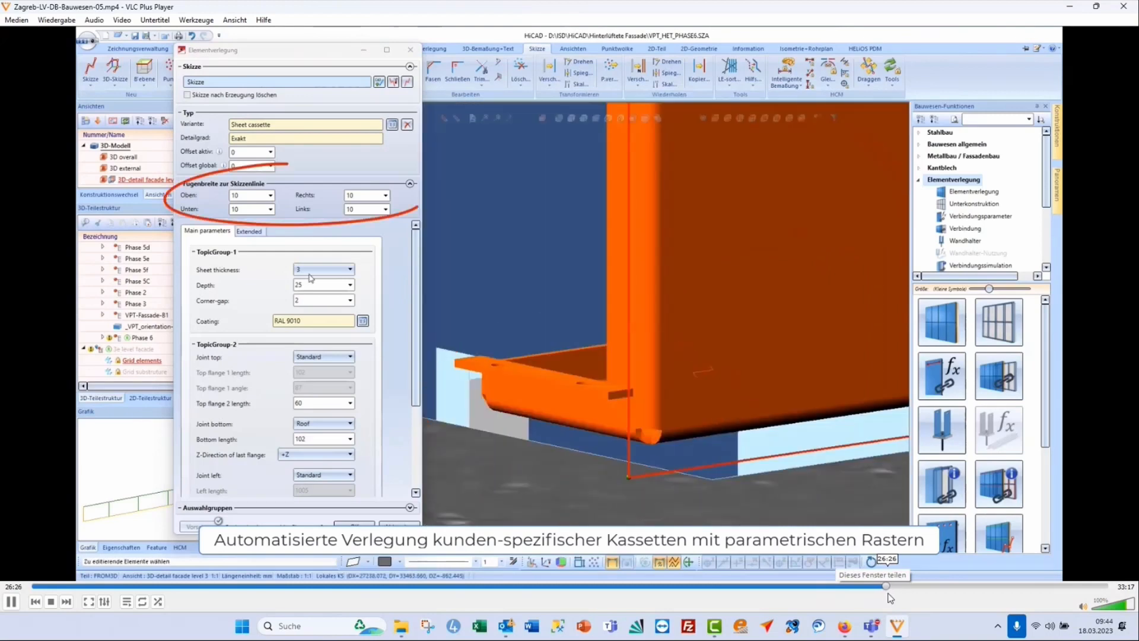
pyautogui.click(892, 596)
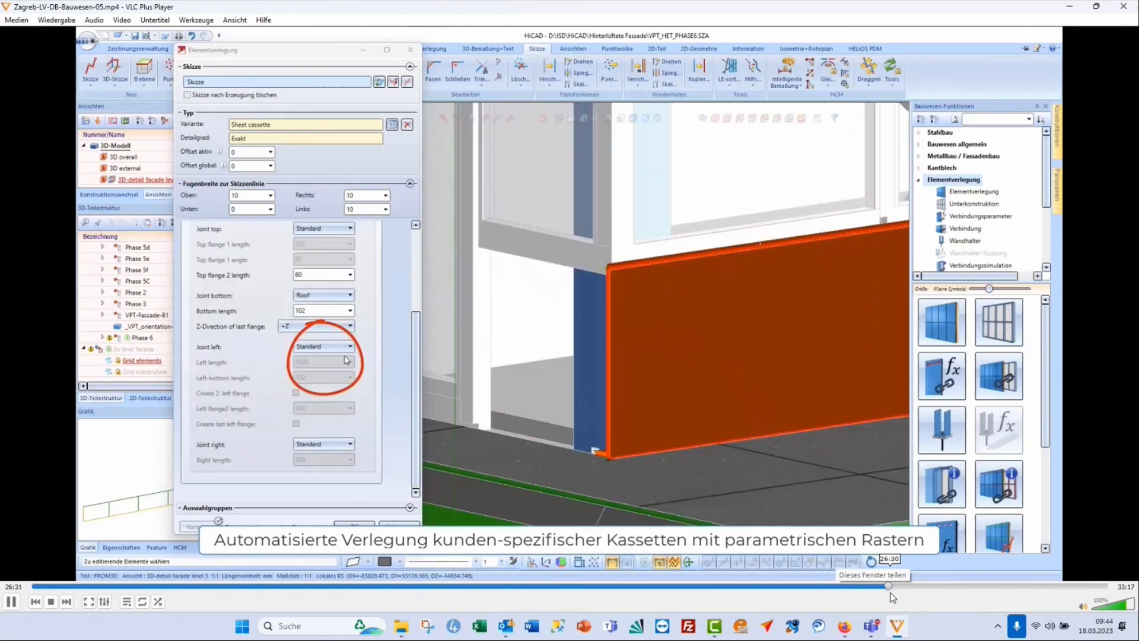
pyautogui.click(898, 590)
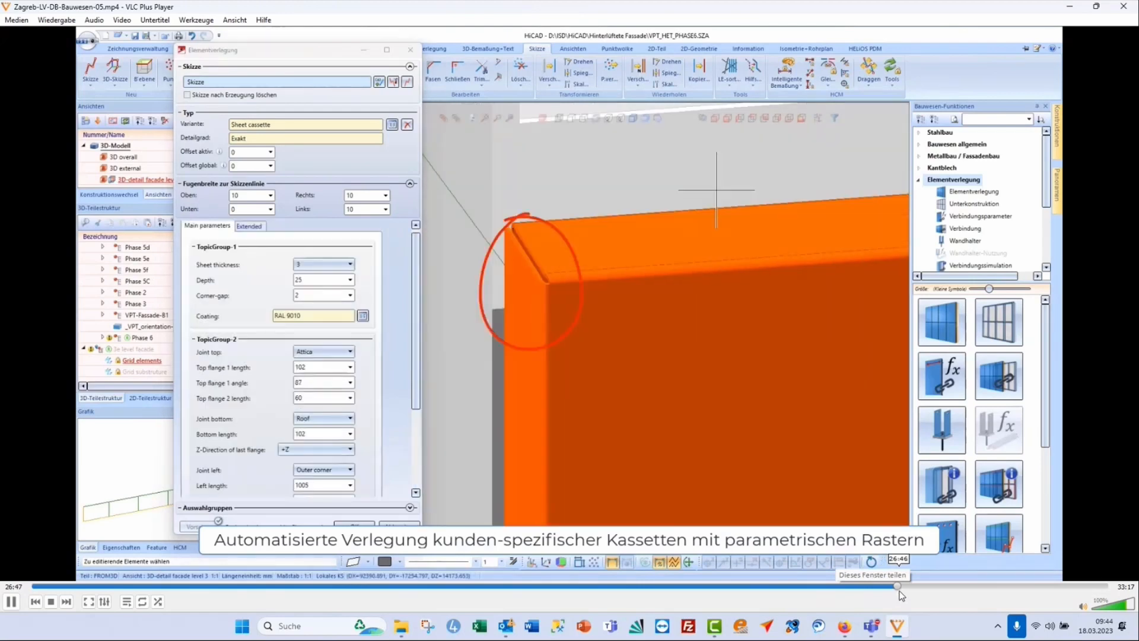
# - Skip the video forward through the remaining cassette laying to the RAL coating selection at 27:38
pyautogui.click(906, 594)
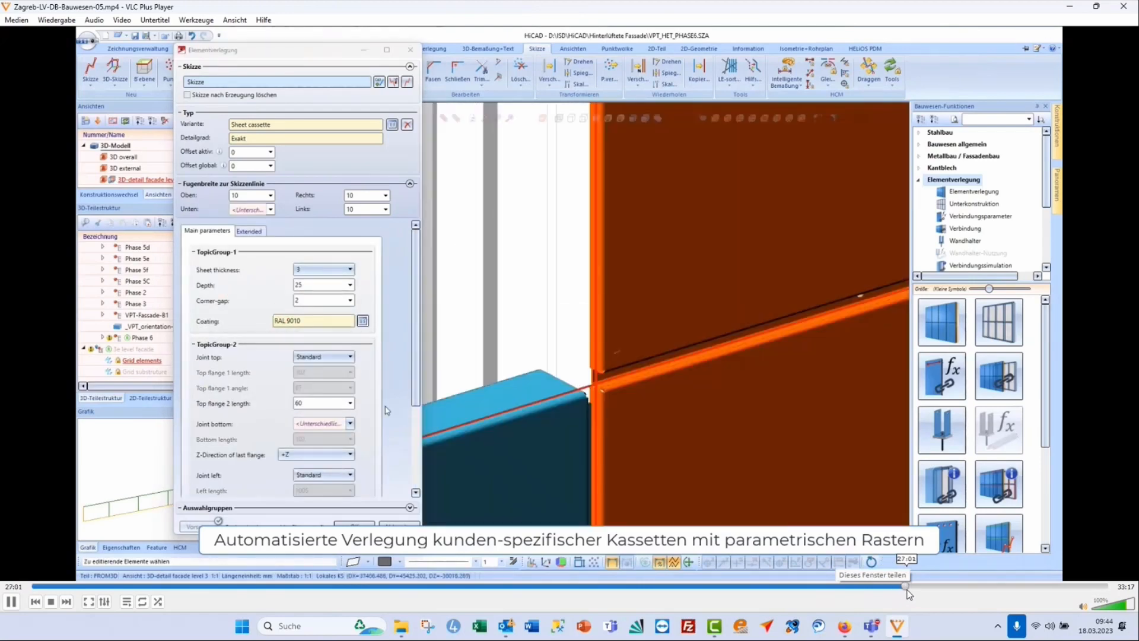
pyautogui.click(916, 591)
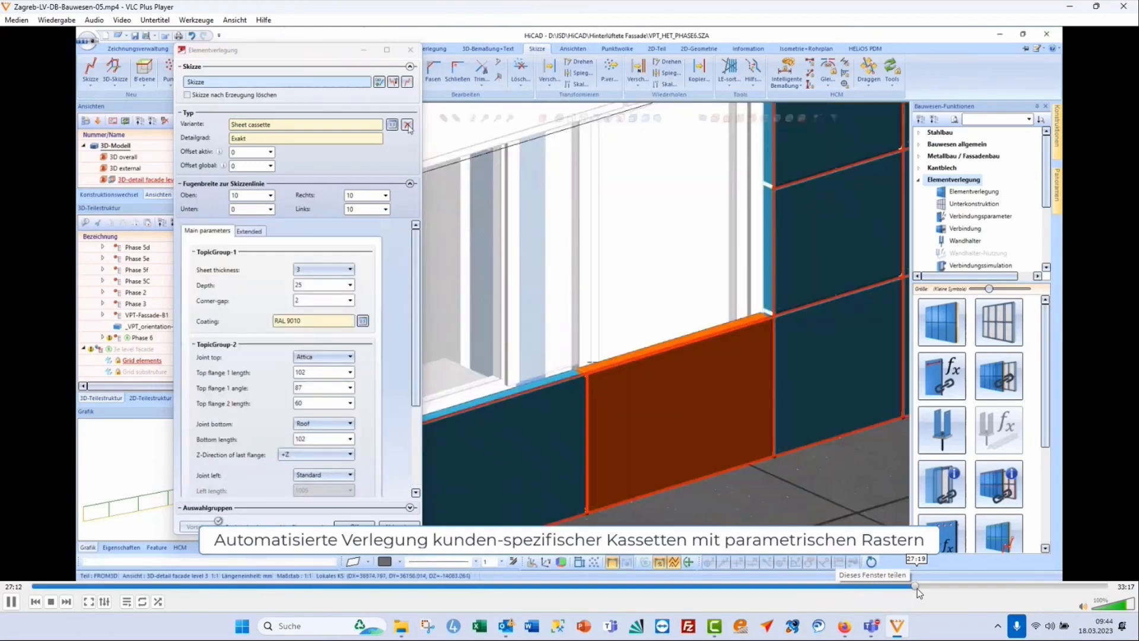
pyautogui.click(920, 592)
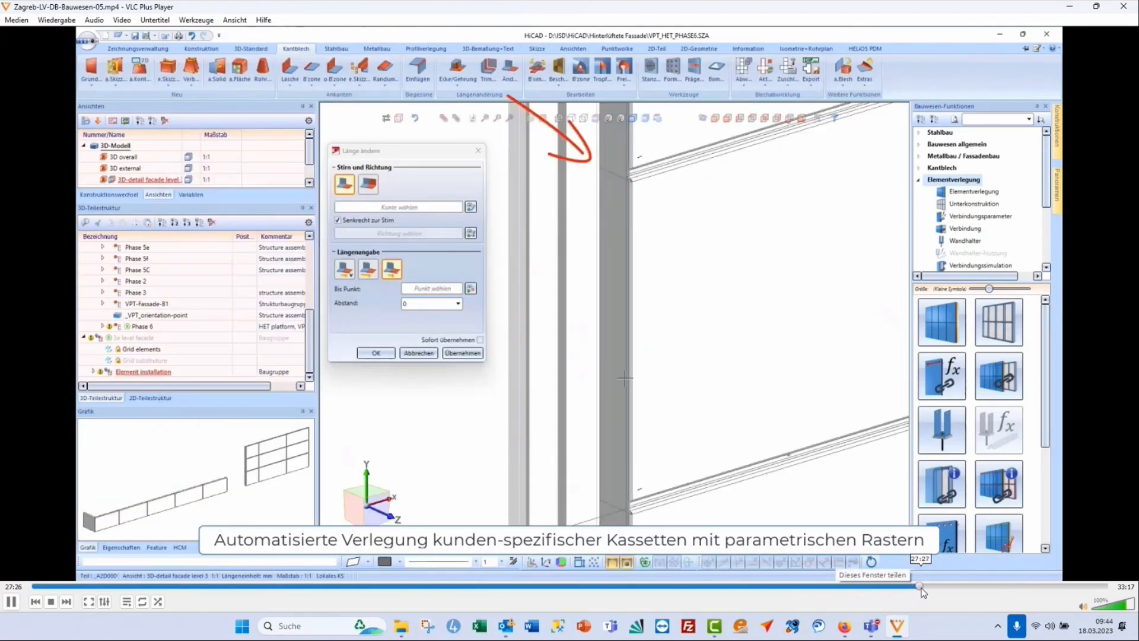
pyautogui.click(924, 591)
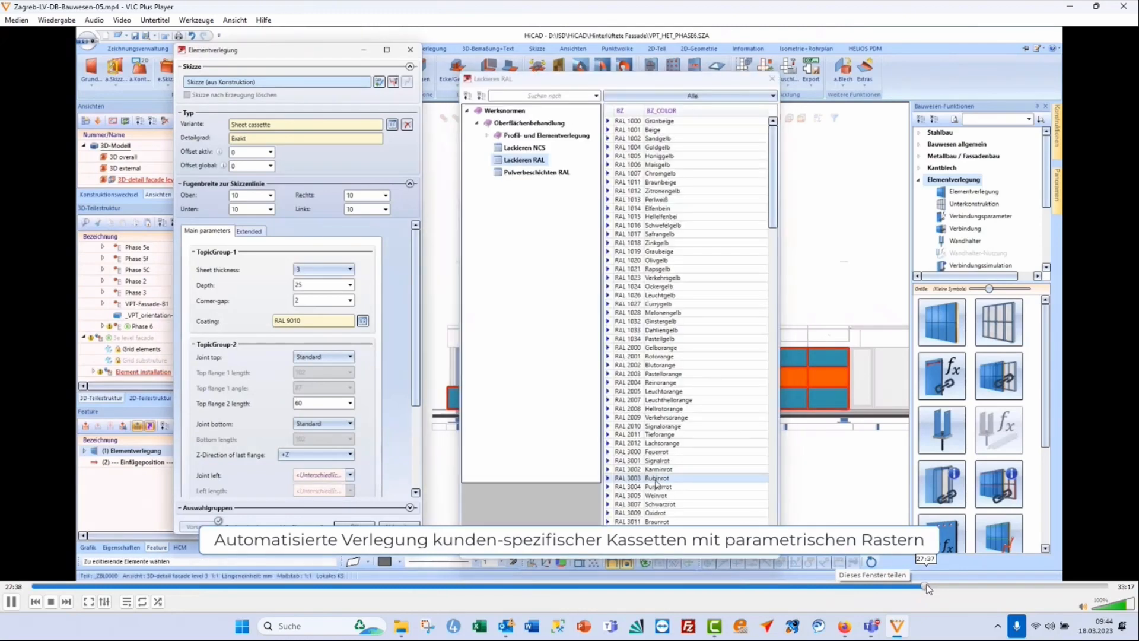
# - Skip the video forward through the parametric substructure laying to the Utrecht_Fassade point cloud import around 28:24
pyautogui.moveTo(929, 588); pyautogui.dragTo(938, 586)
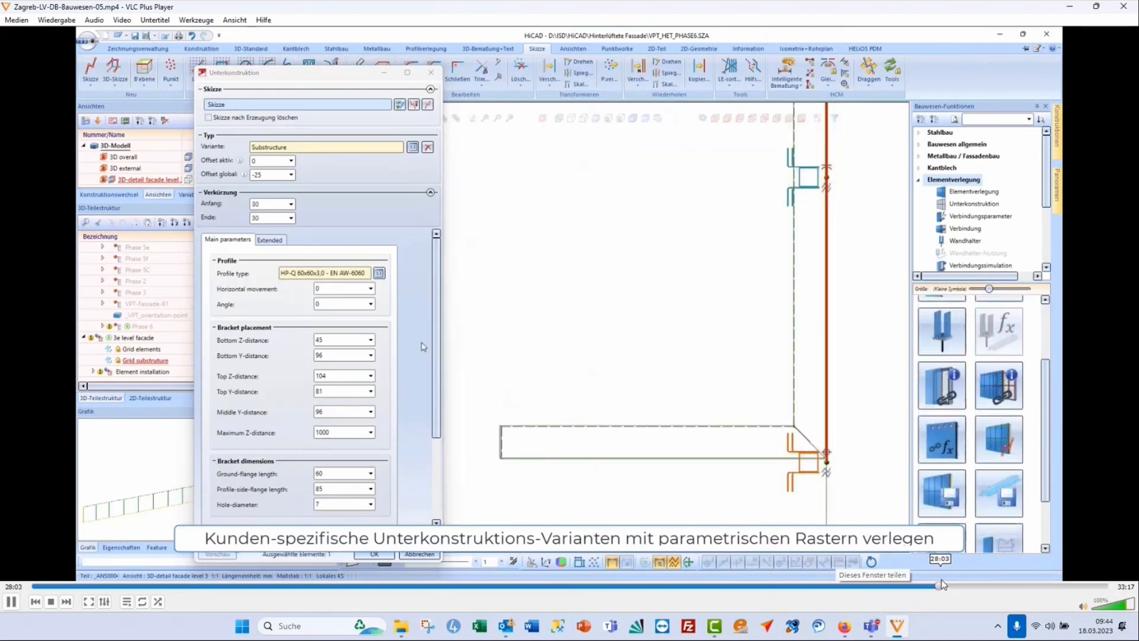
pyautogui.click(947, 584)
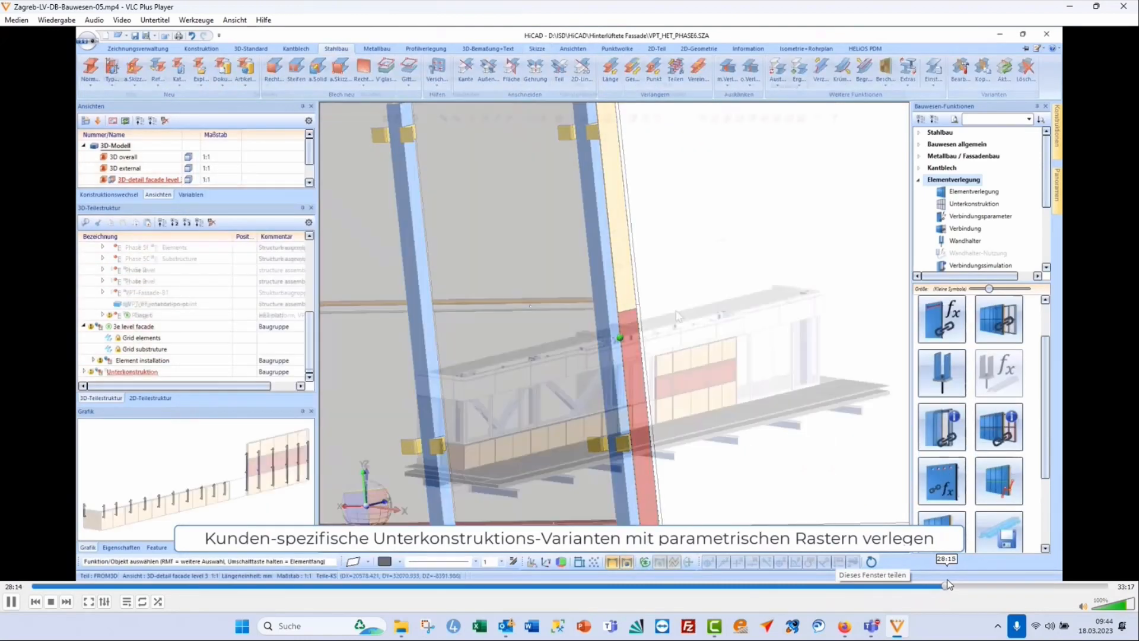
pyautogui.click(952, 584)
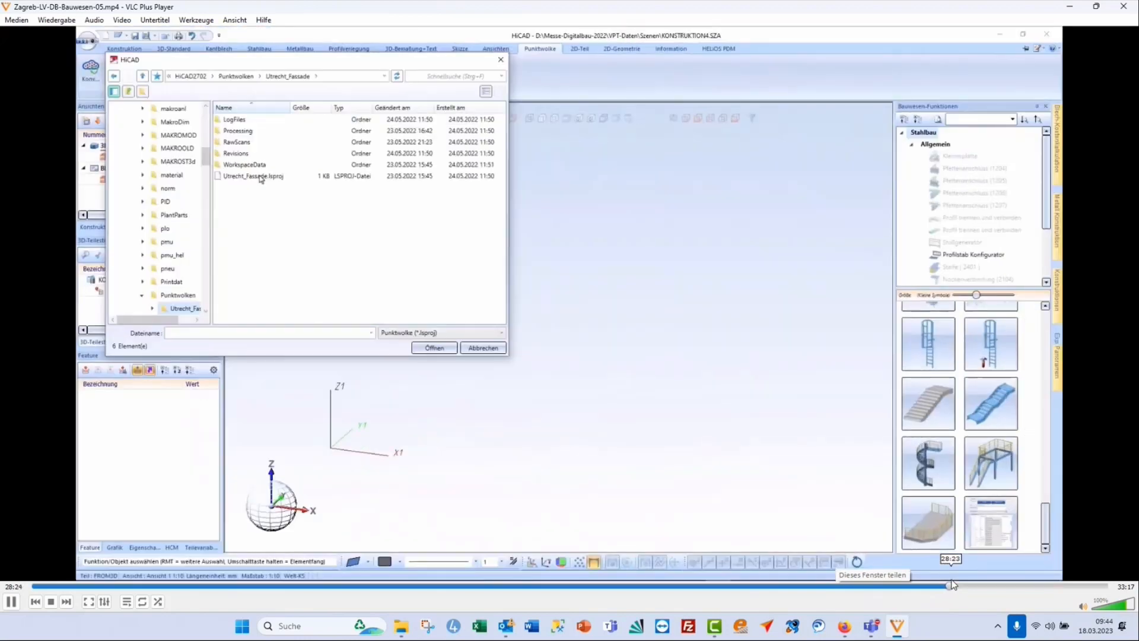
pyautogui.click(951, 585)
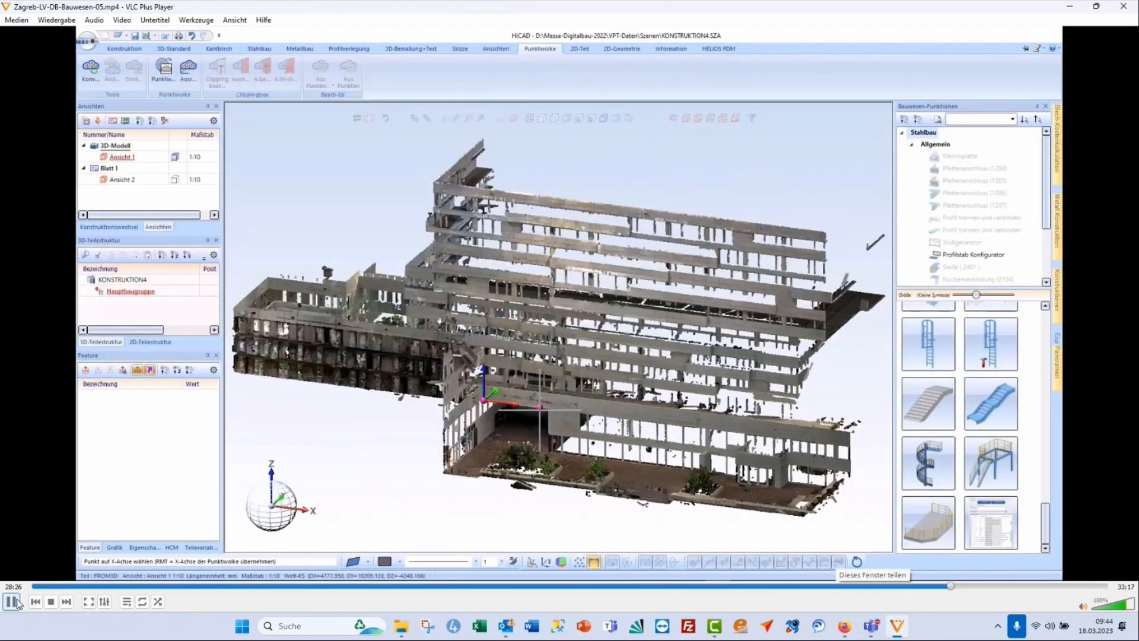
# - Pause and resume the video at the point cloud's axis placement and clipping to view the clipped building with its outside stairs
pyautogui.click(11, 602)
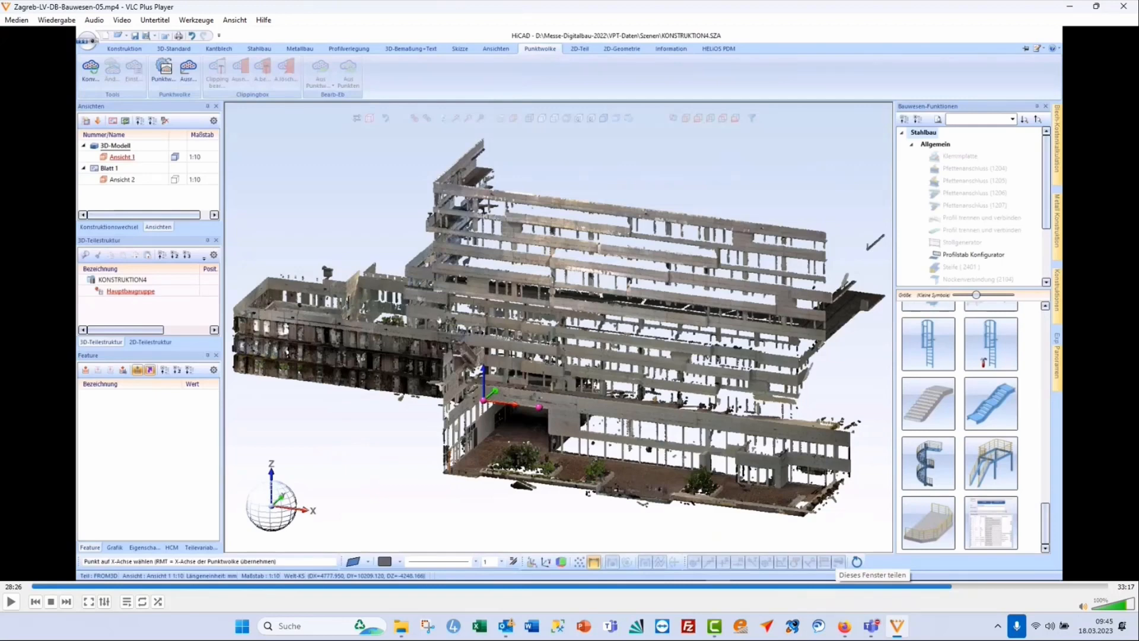
pyautogui.press('space')
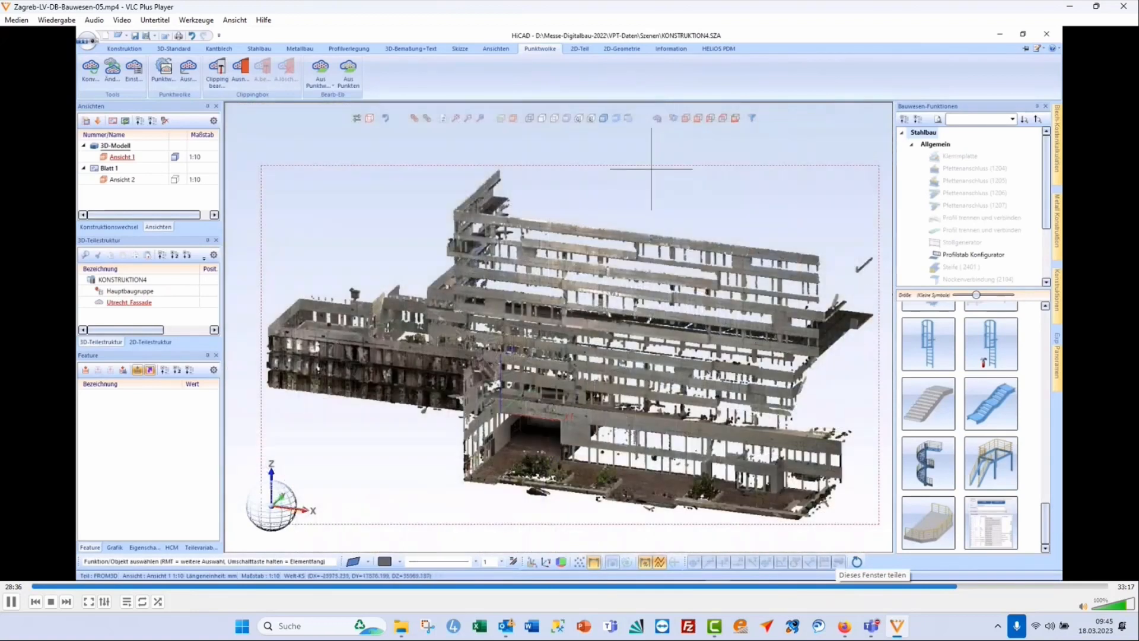
pyautogui.press('space')
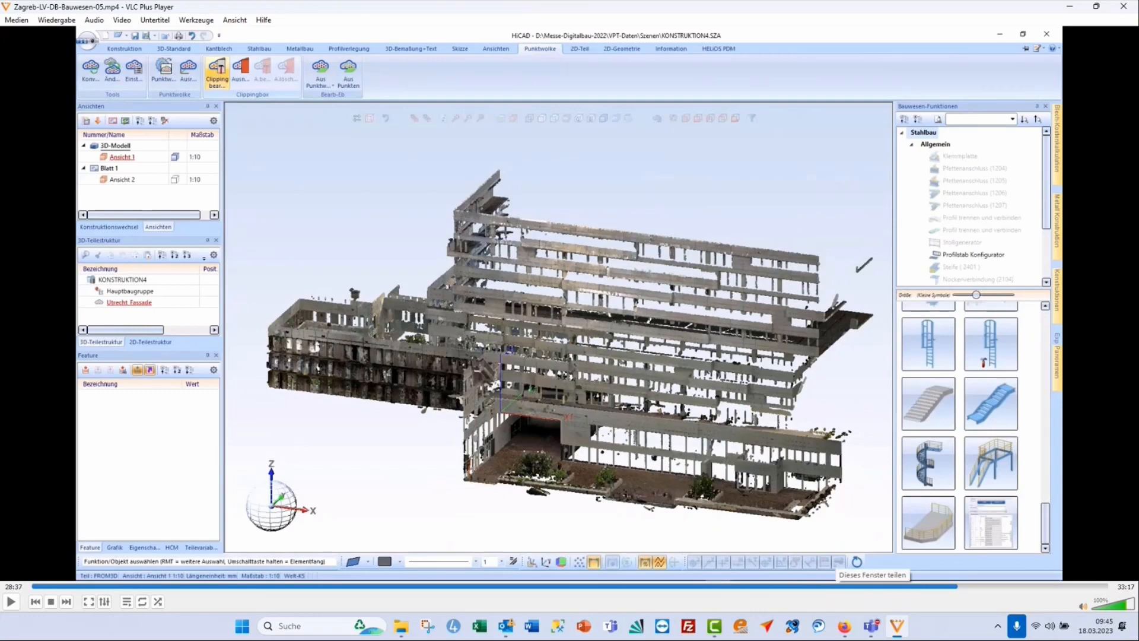
pyautogui.press('space')
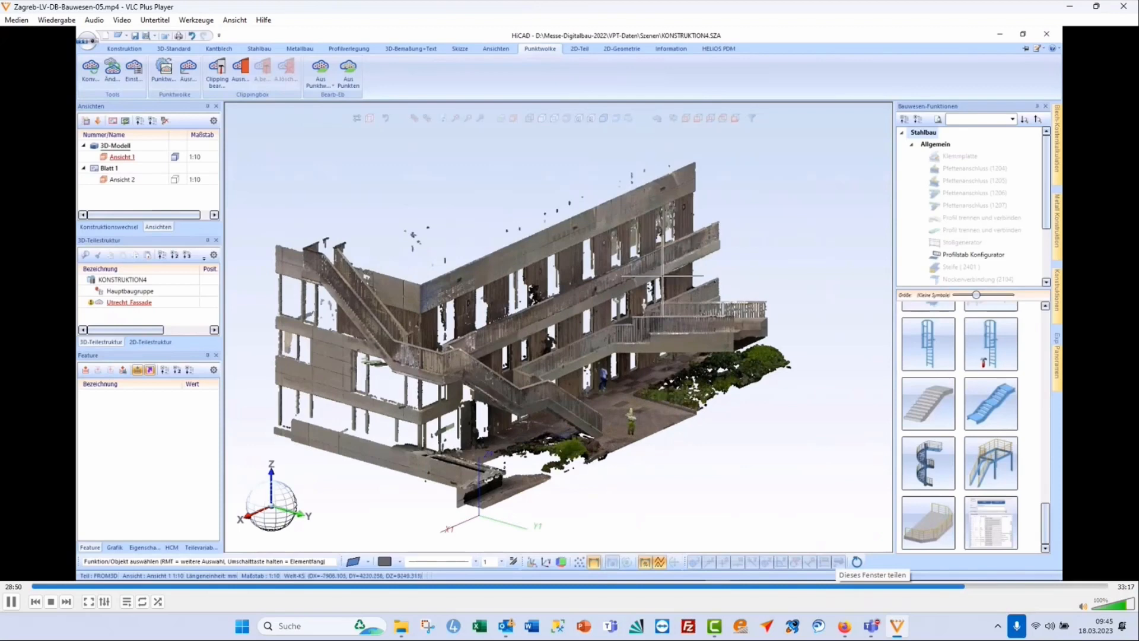
pyautogui.moveTo(603, 323); pyautogui.dragTo(386, 276, button='middle')
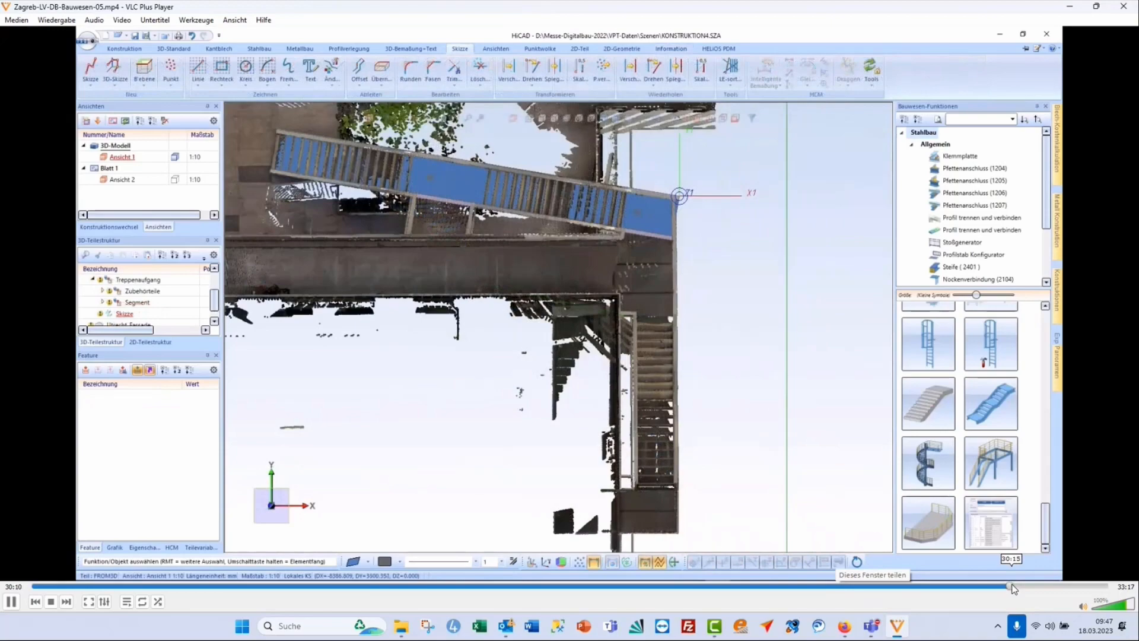
# - Skip the video forward from the staircase sketch on the point cloud through the modelling of the steel stairs
pyautogui.click(1013, 587)
pyautogui.click(1019, 587)
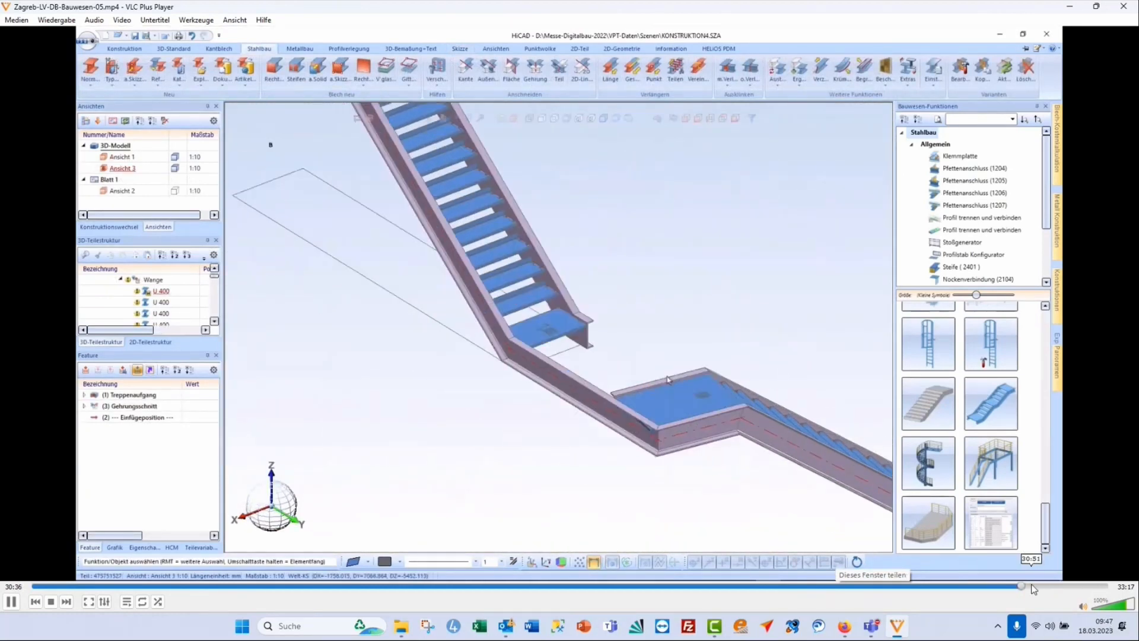
pyautogui.click(1029, 587)
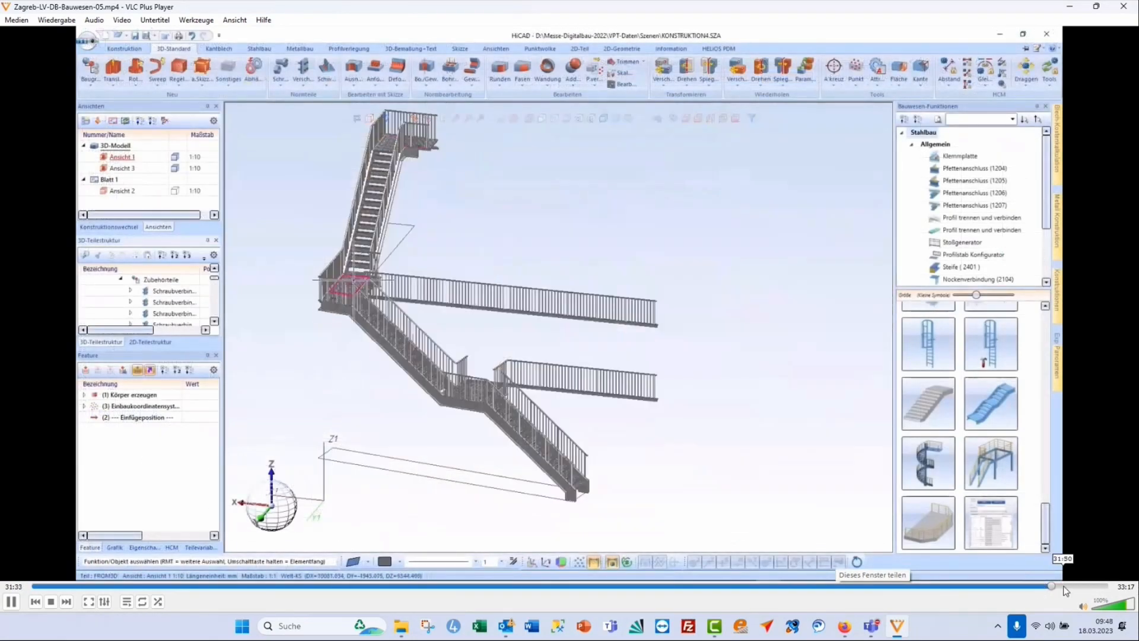
# - Skip the video forward through the facade grid sketch and the Alucobond SZ20 facade on the point cloud to 32:33
pyautogui.click(1065, 587)
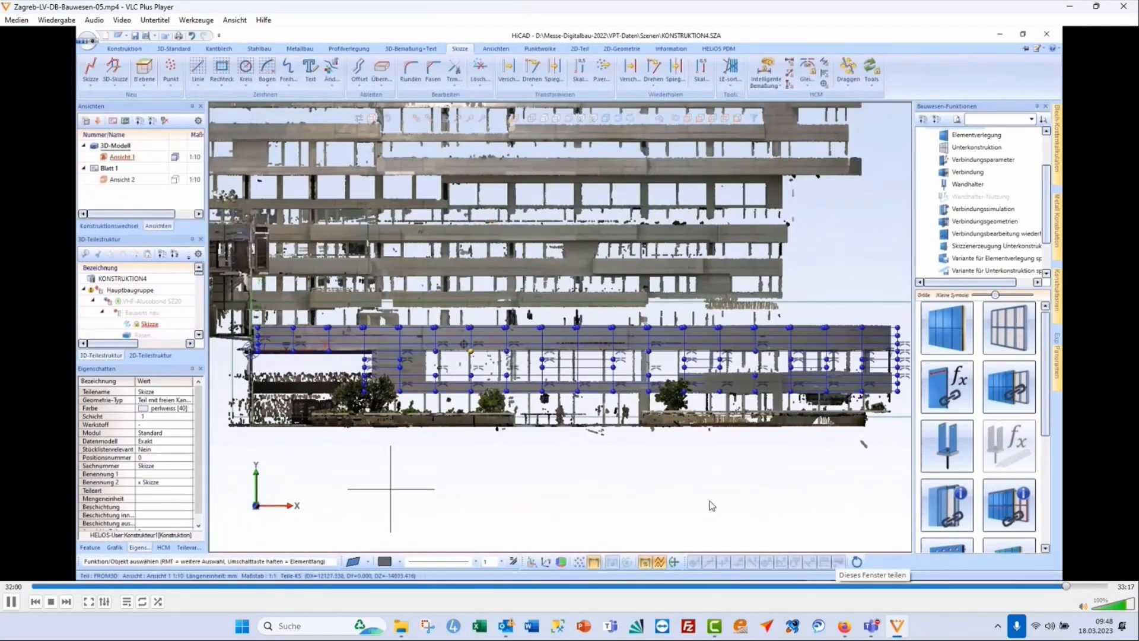
pyautogui.click(1078, 586)
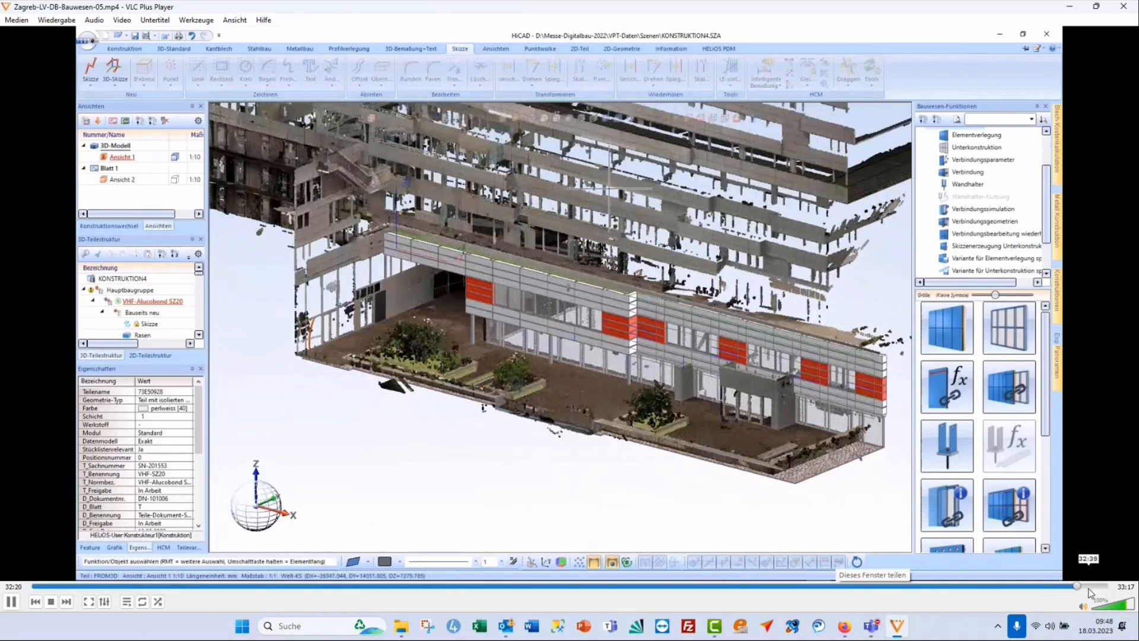
pyautogui.click(1086, 586)
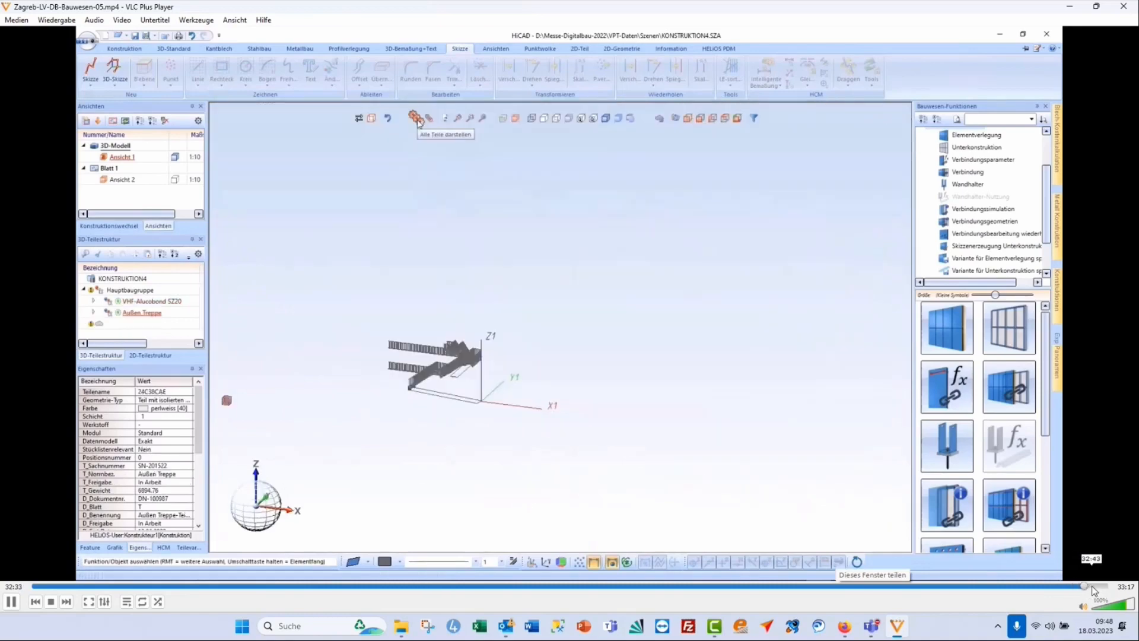